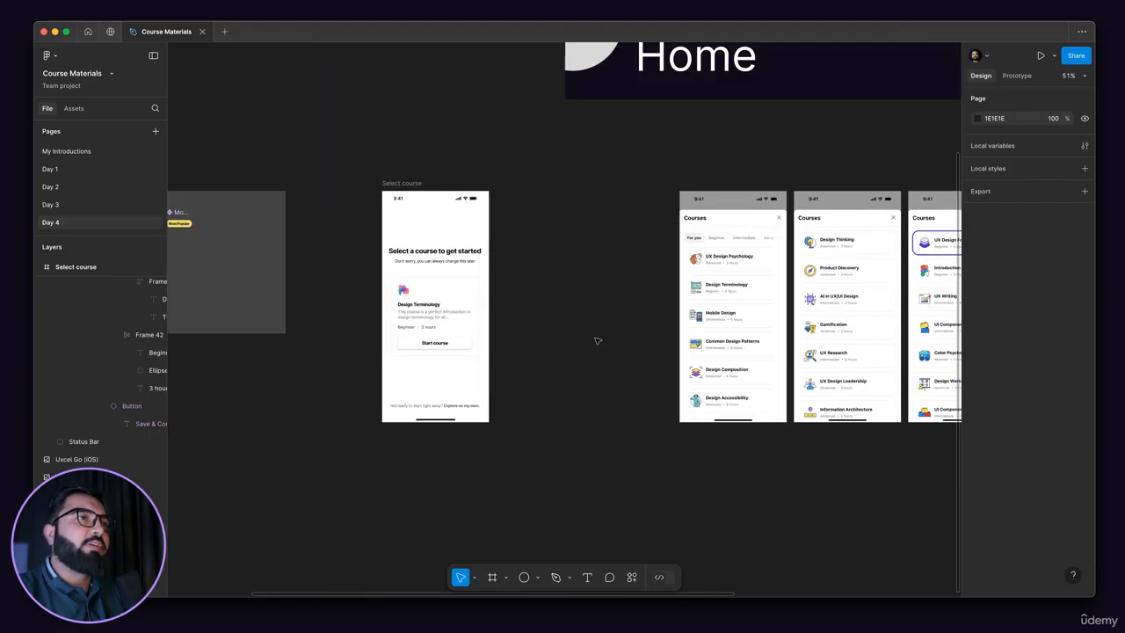
Duplicate the Select course frame and place the copy beside it at X -157, Y 999
scroll(400, 229, right, 2)
scroll(400, 228, down, 1)
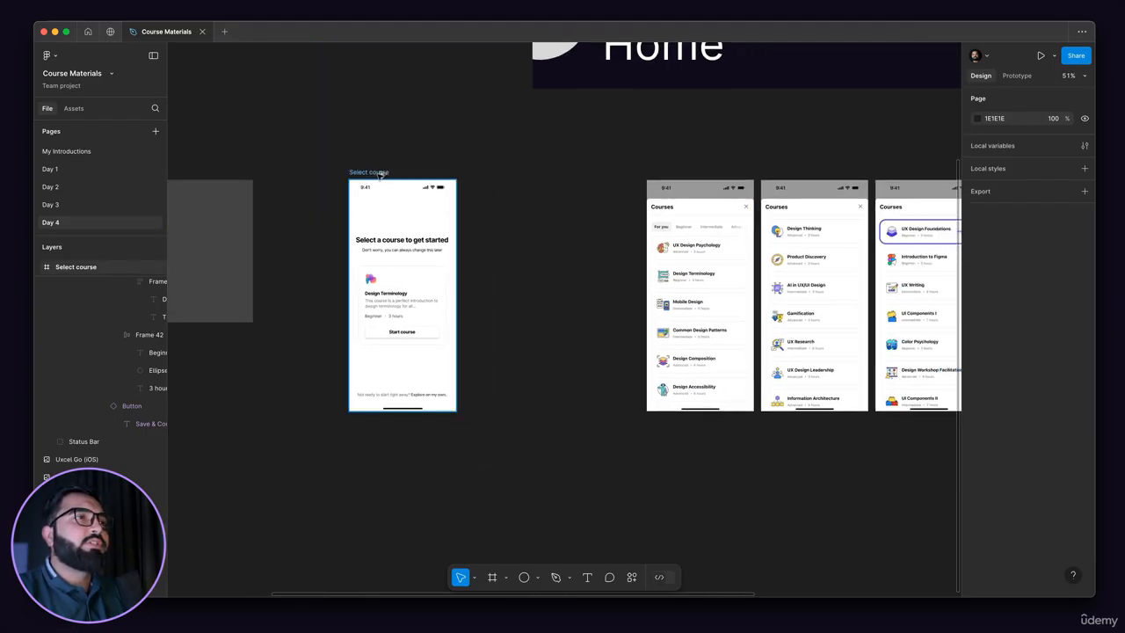
drag(379, 173, 519, 173)
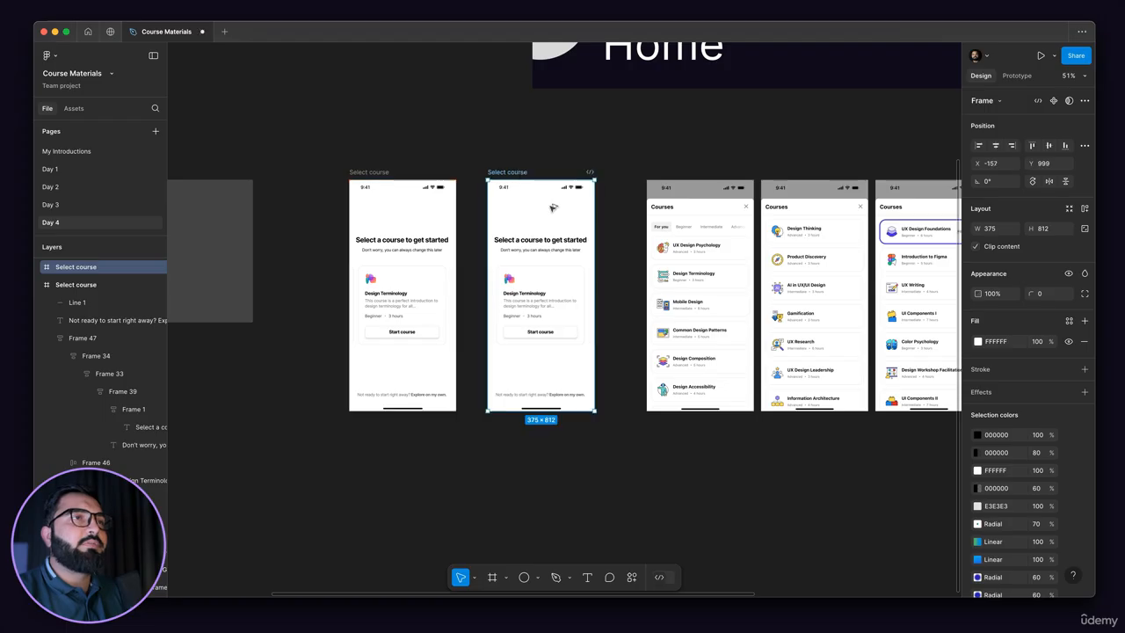
Examine the Courses popup screens as a layout reference for the duplicated Select course screen
scroll(701, 200, up, 5)
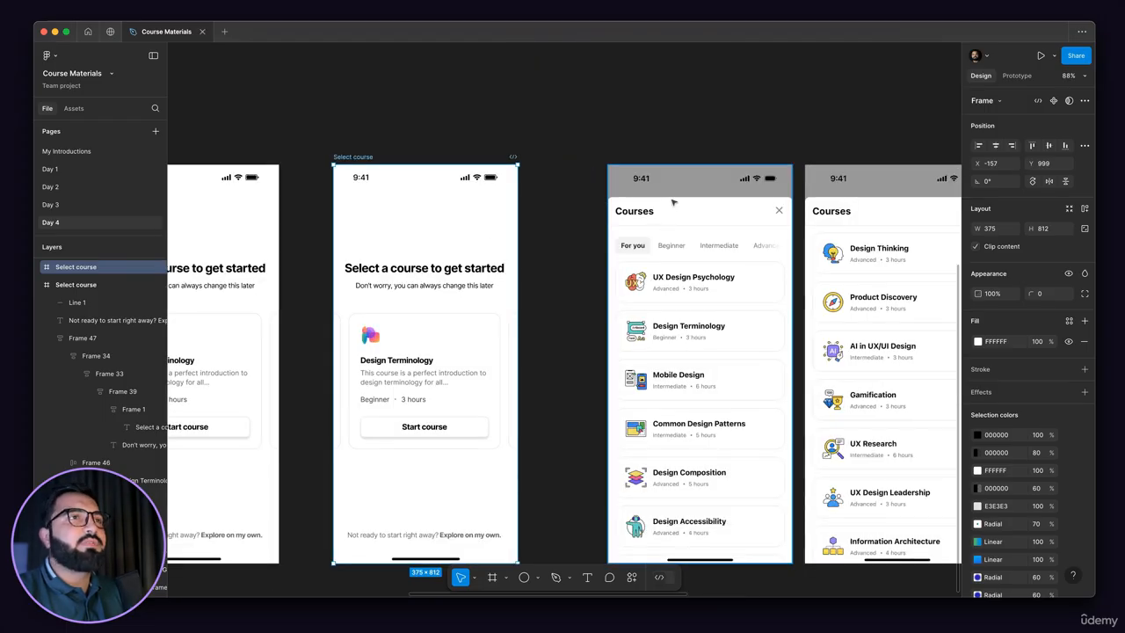
scroll(712, 202, down, 2)
scroll(710, 215, up, 4)
scroll(709, 228, down, 3)
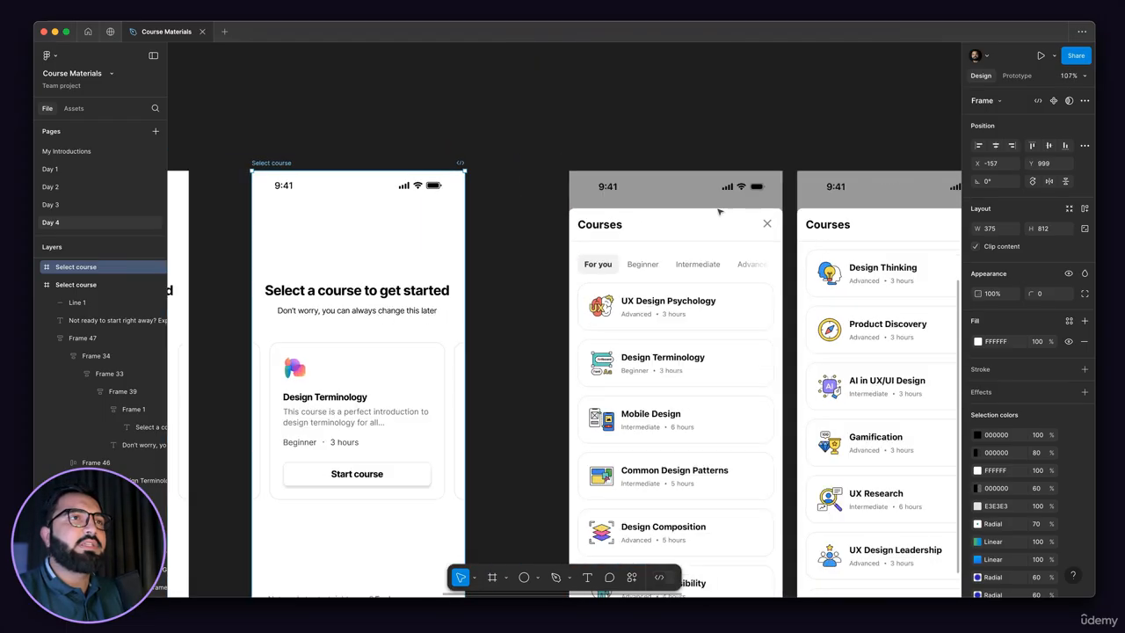
scroll(706, 244, up, 2)
scroll(694, 263, down, 3)
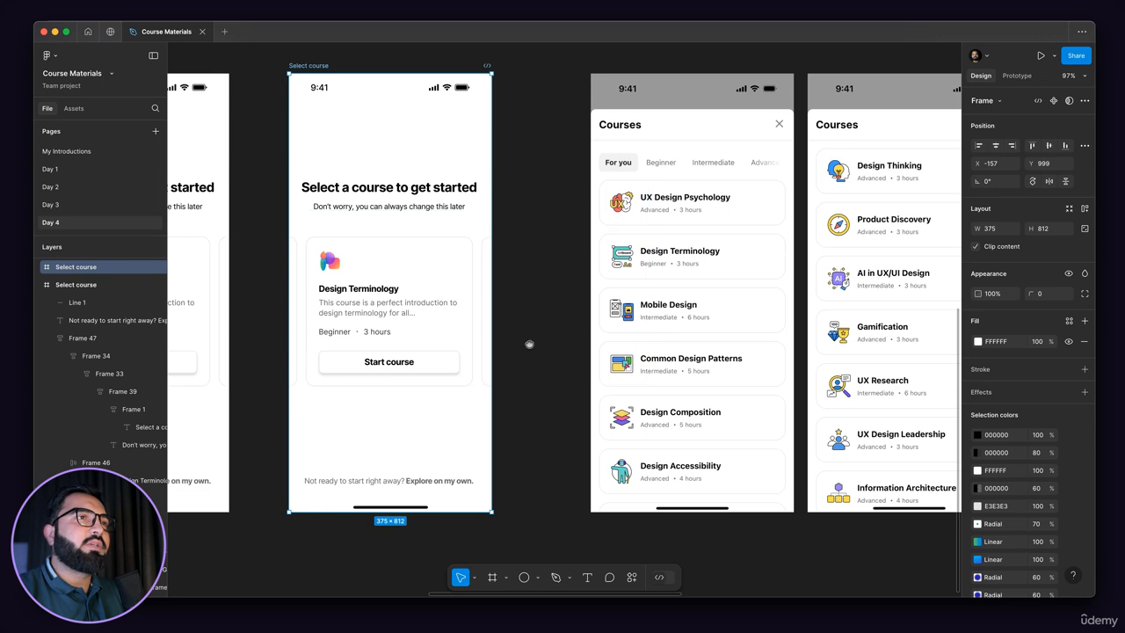
scroll(648, 344, left, 3)
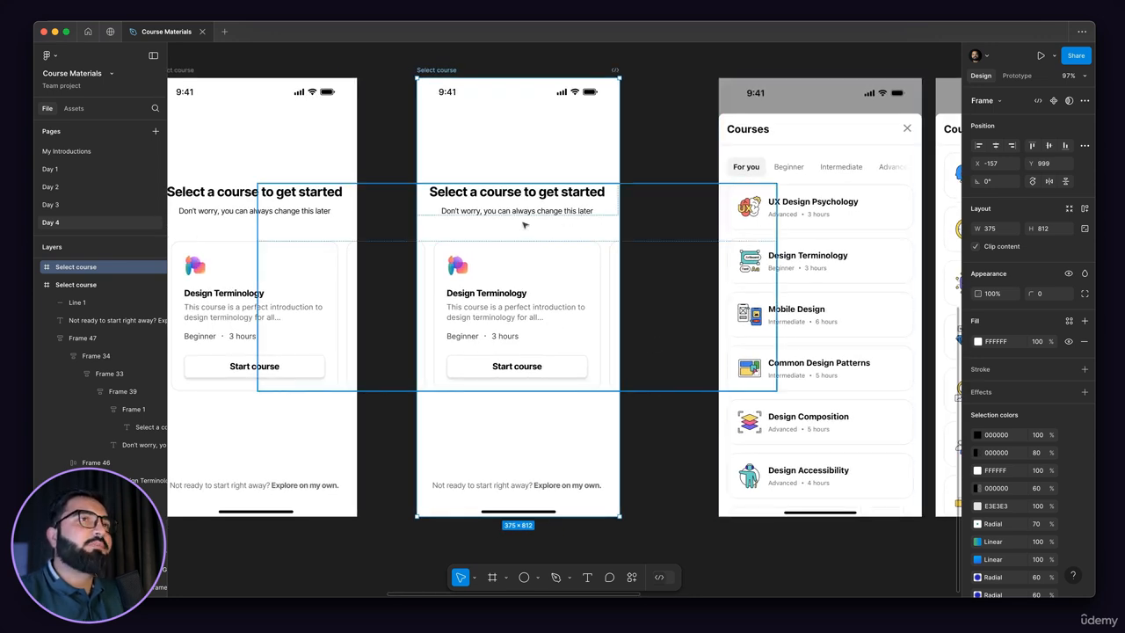
click(646, 112)
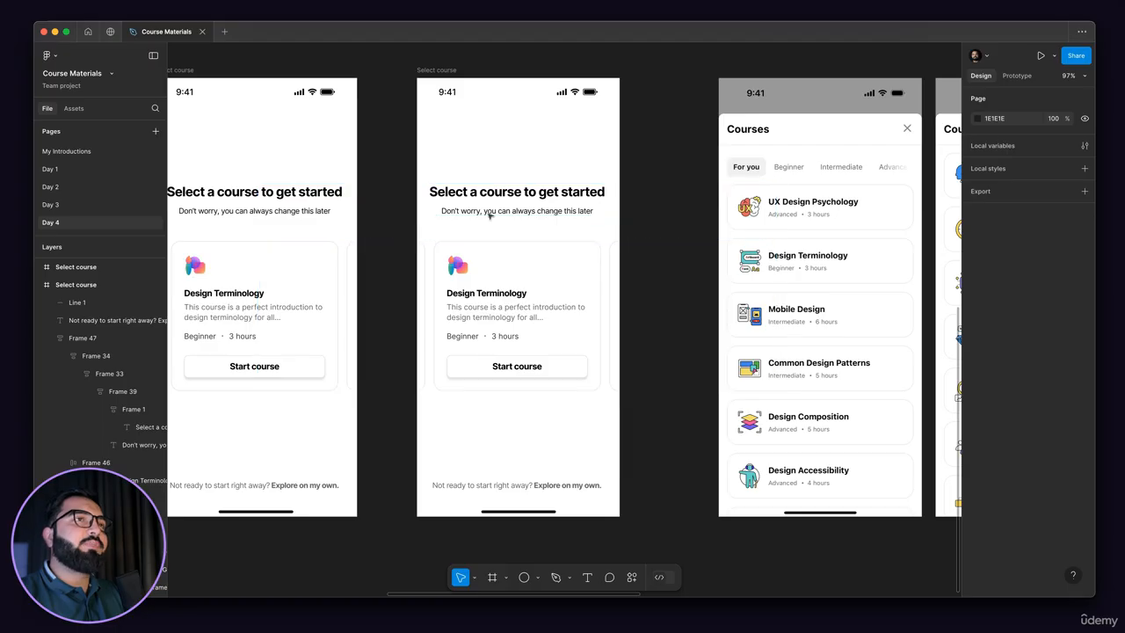
scroll(510, 321, right, 3)
scroll(510, 321, left, 3)
scroll(510, 321, up, 2)
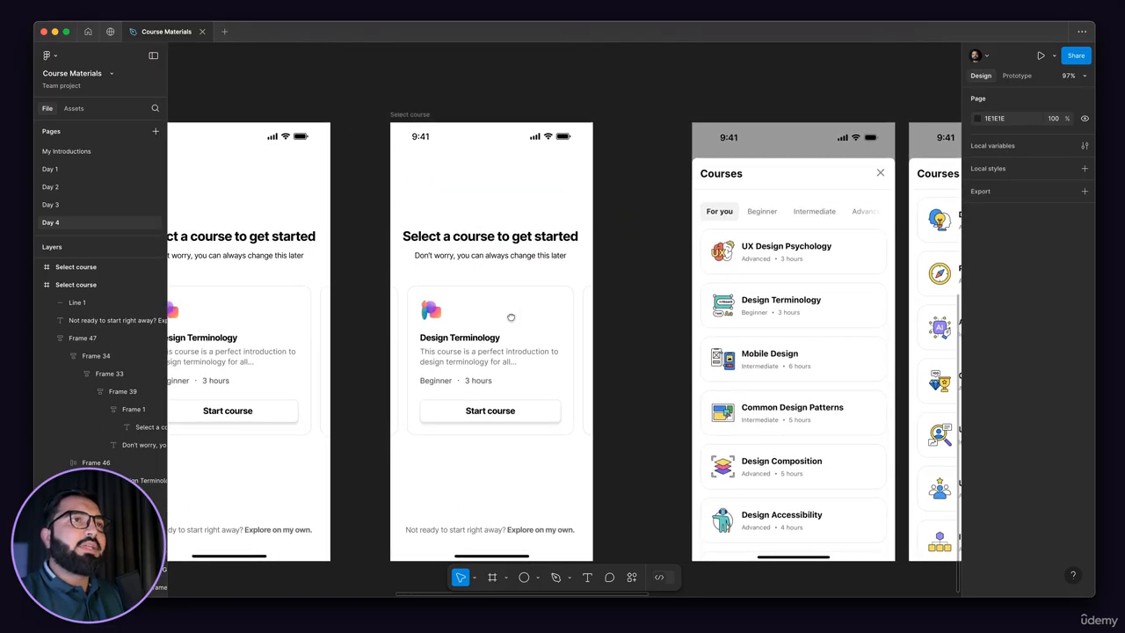
scroll(511, 312, down, 1)
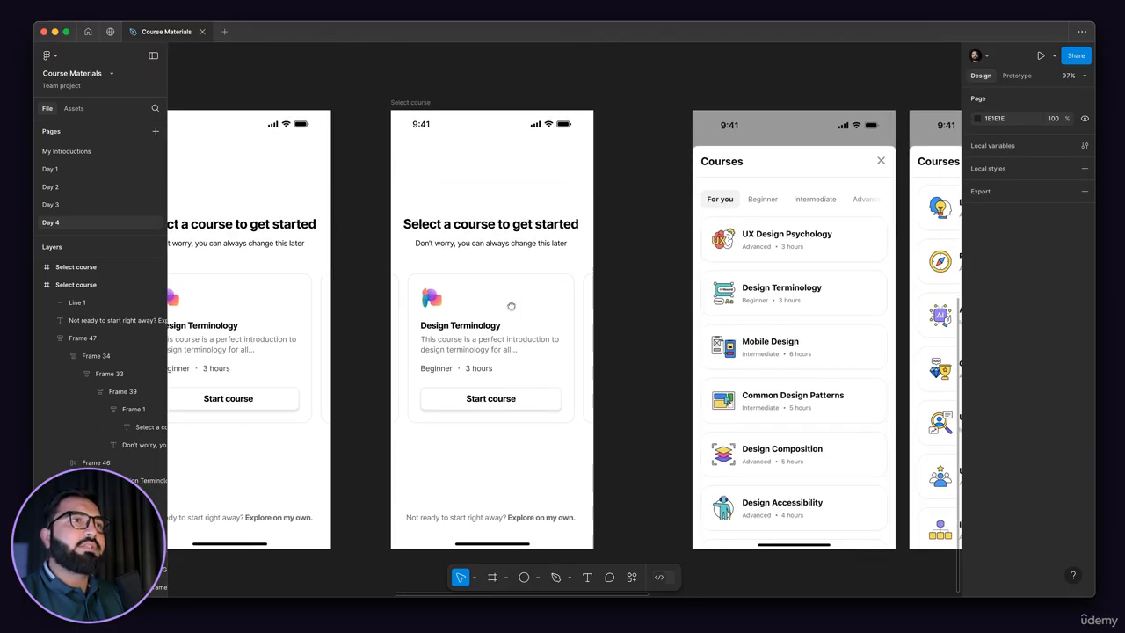
Draw a 375 × 719 frame at X 0, Y 93 inside the duplicated screen and give it an FFFFFF fill
key(f)
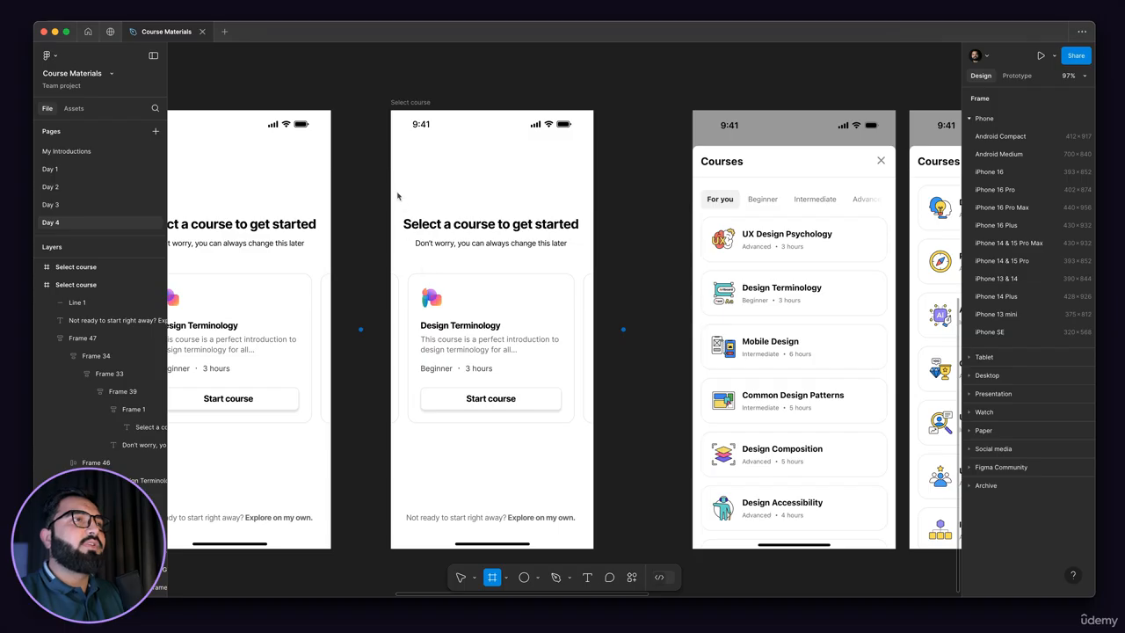
drag(391, 160, 594, 551)
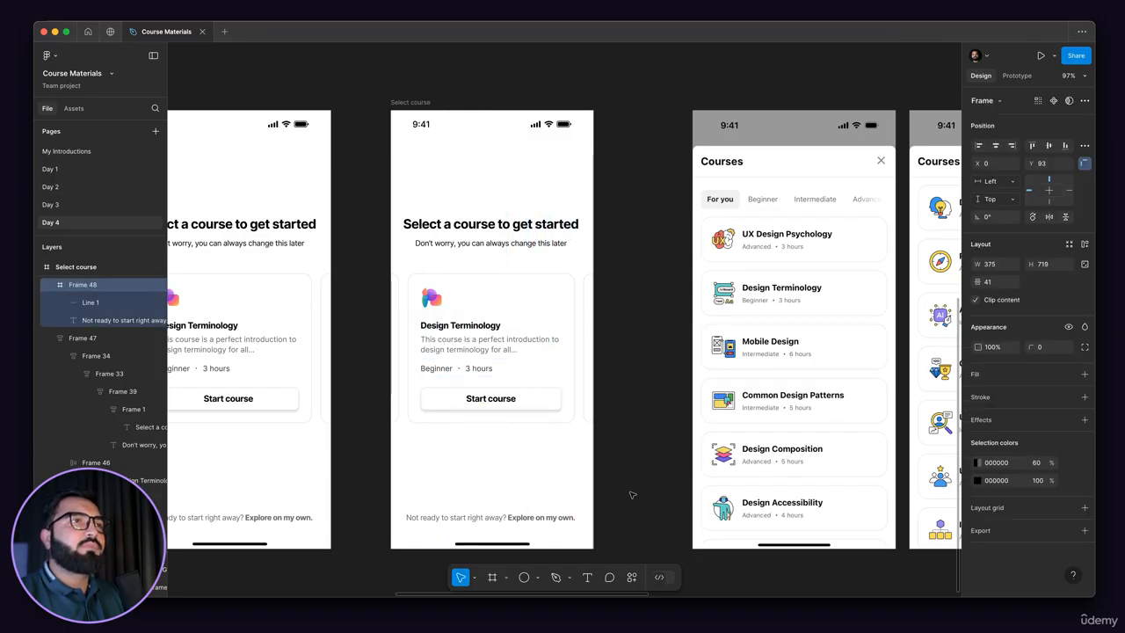
click(1083, 375)
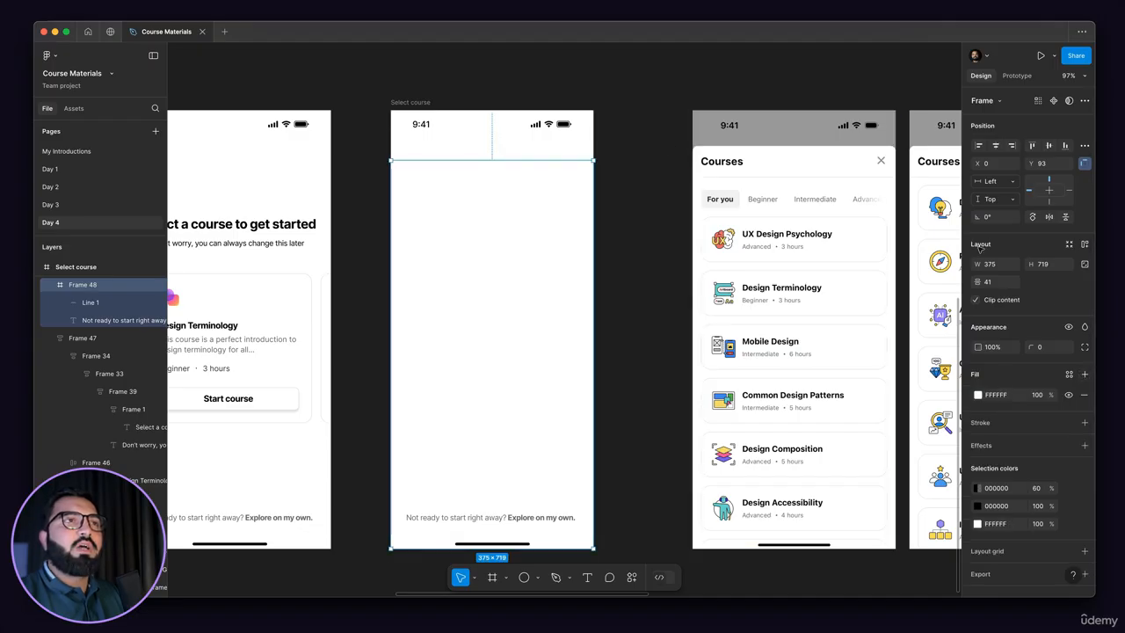
Round only the new white frame's two top corners with a radius of 8
click(1084, 349)
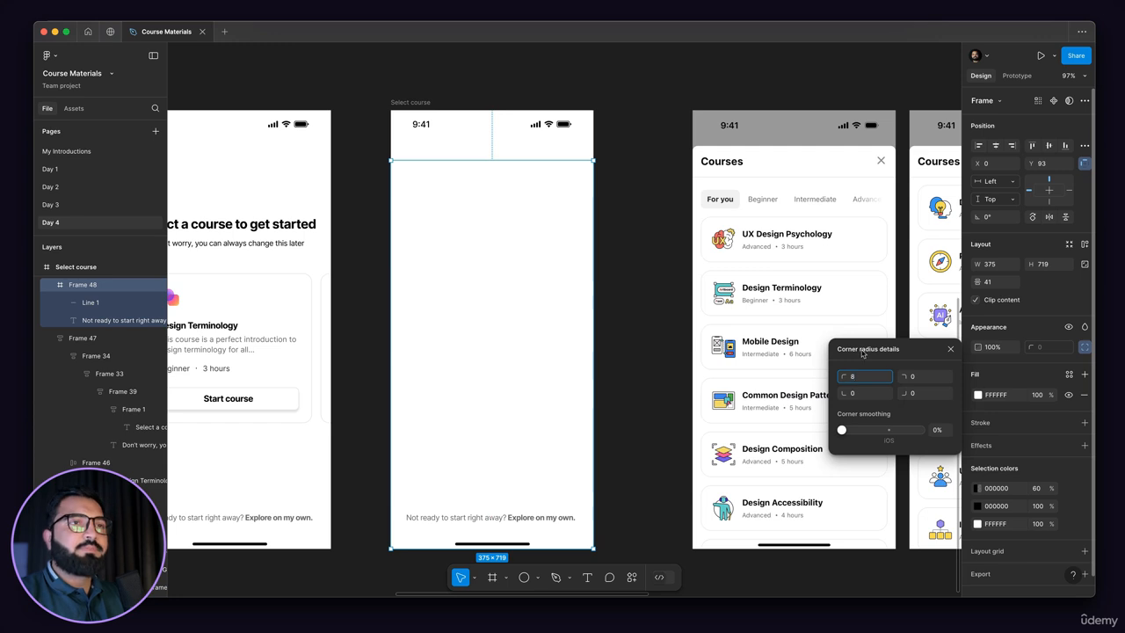
click(924, 378)
key(Return)
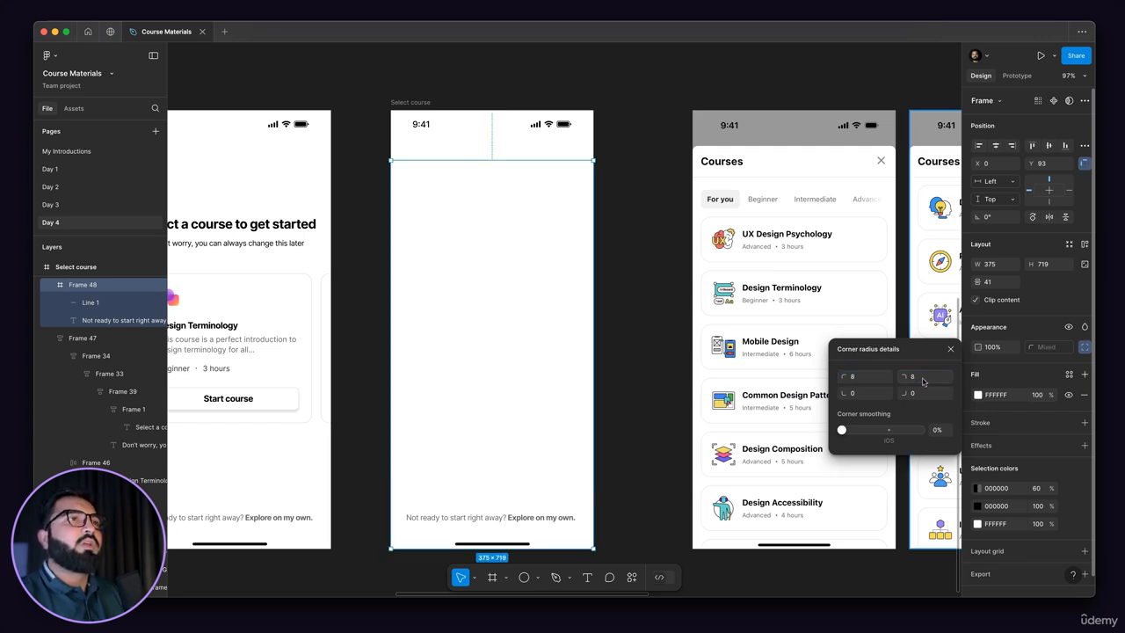
key(Escape)
scroll(673, 143, up, 5)
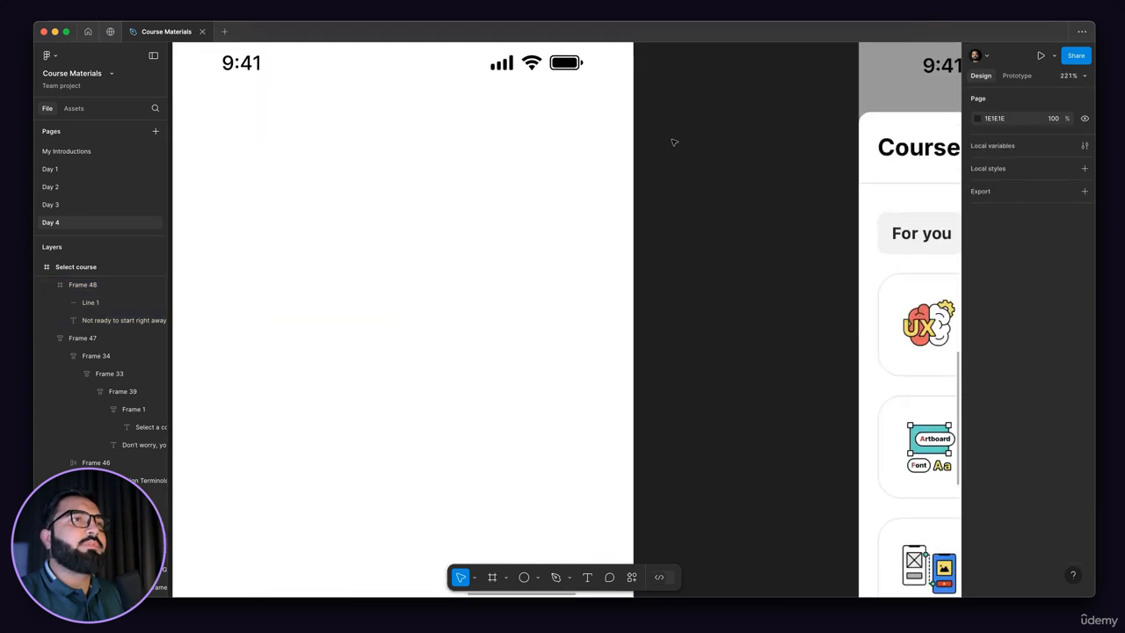
scroll(453, 161, down, 4)
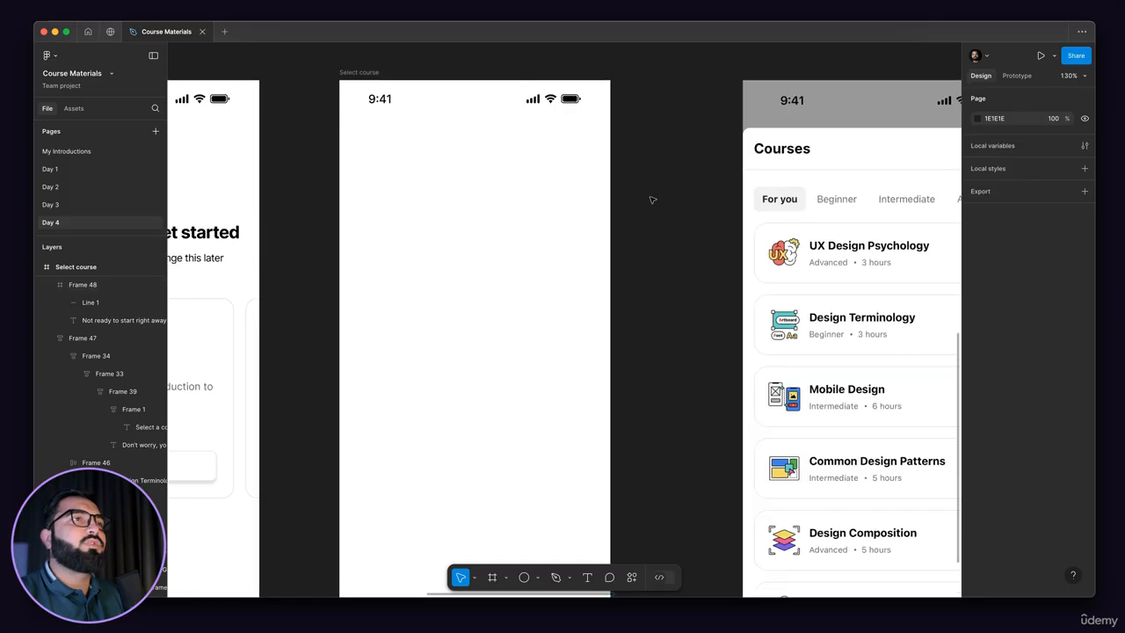
scroll(567, 142, down, 1)
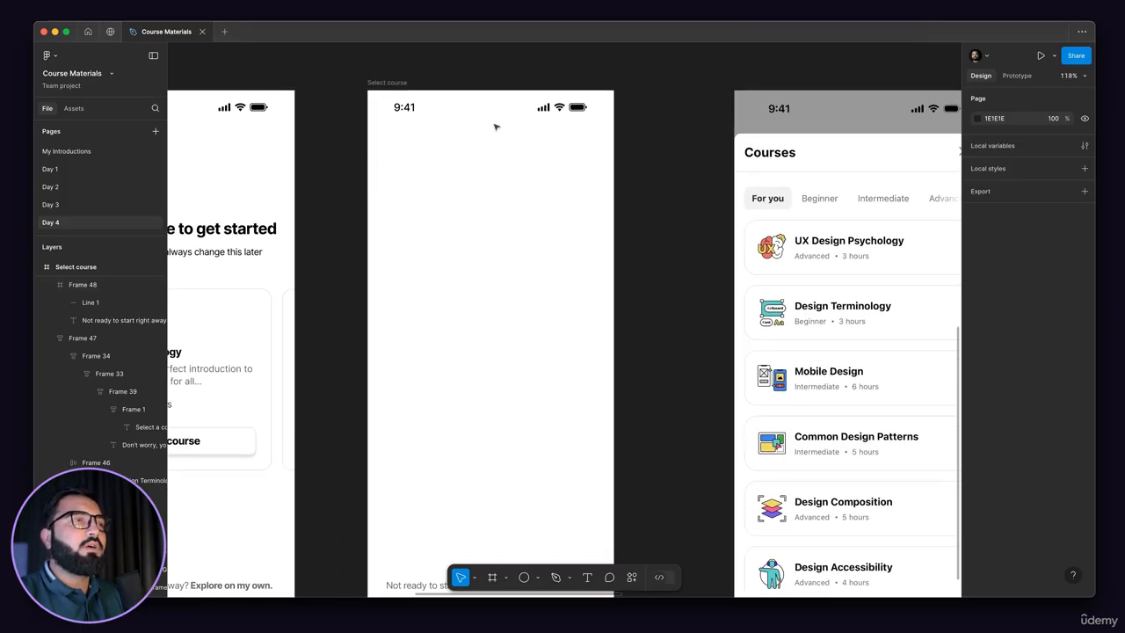
scroll(488, 192, down, 3)
click(484, 170)
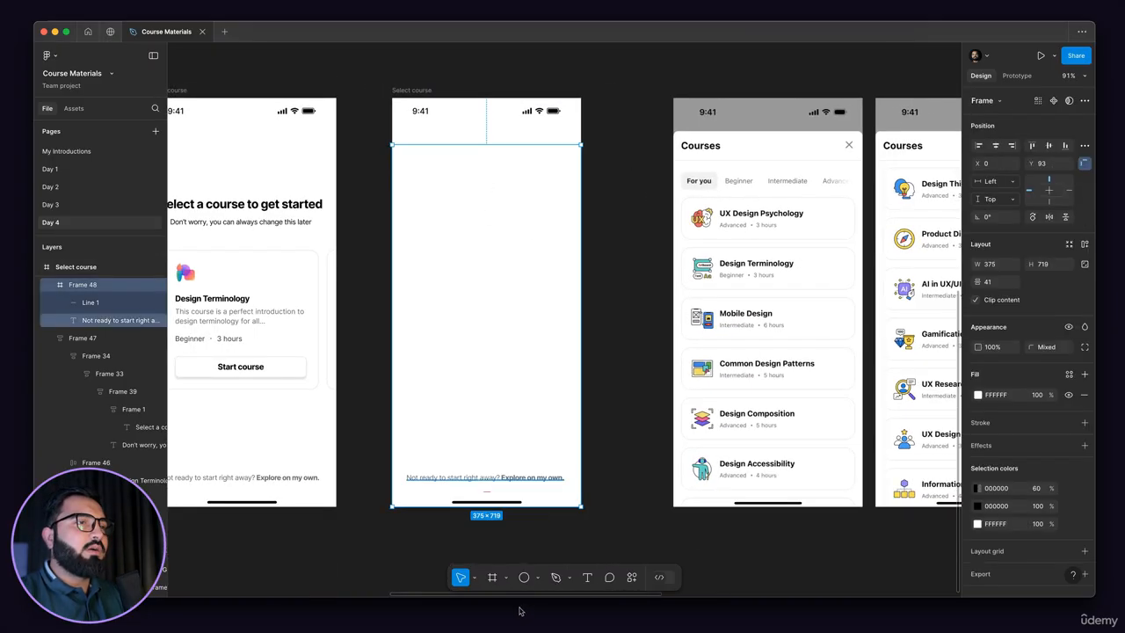
click(506, 579)
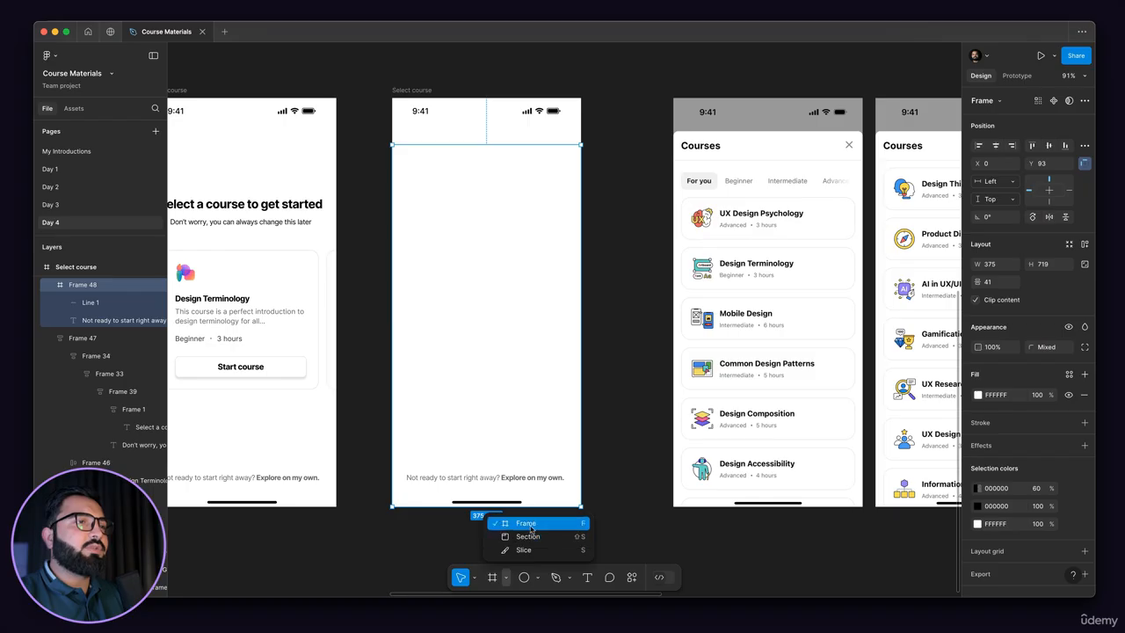
click(538, 578)
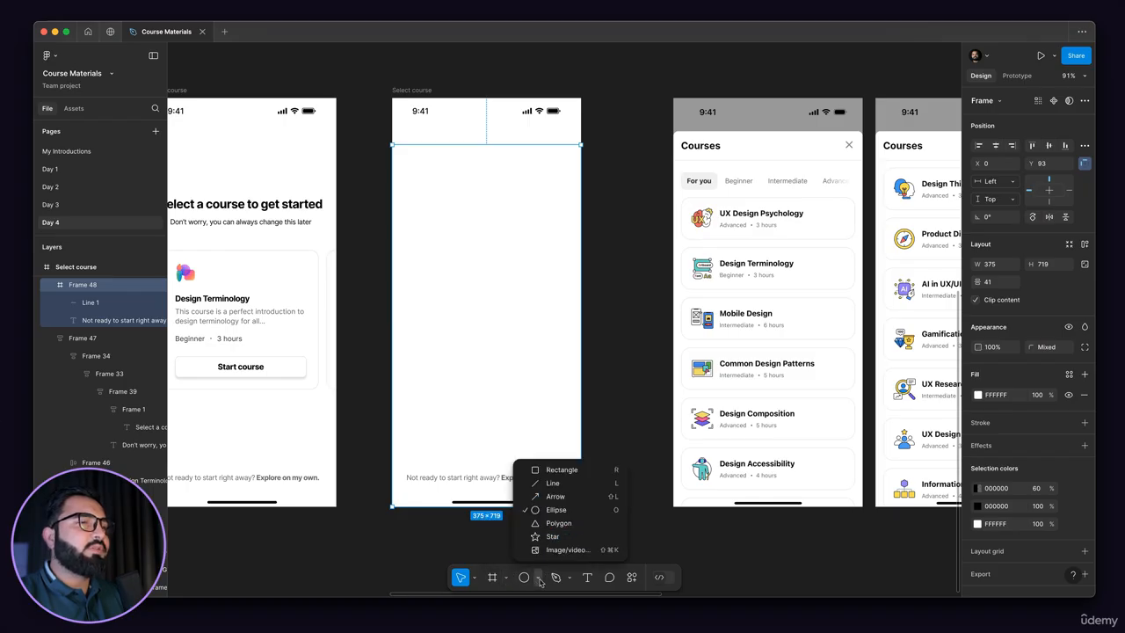
click(519, 221)
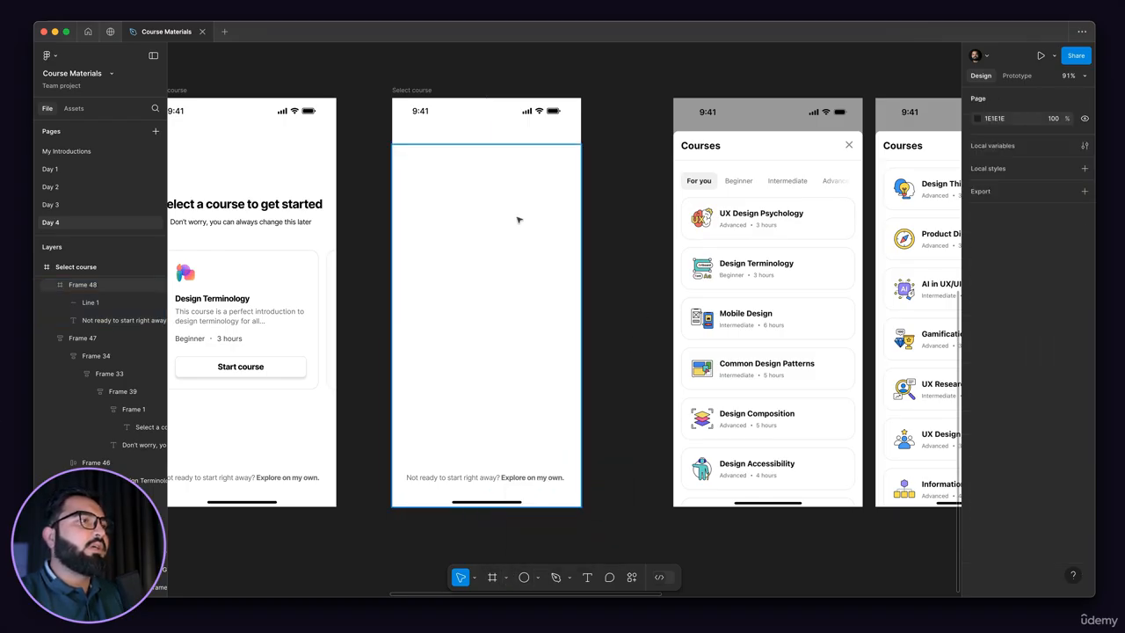
Move Line 1 and the "Not ready to start right away?" text out of Frame 48, placing them beneath it in the Select course frame
scroll(472, 498, up, 3)
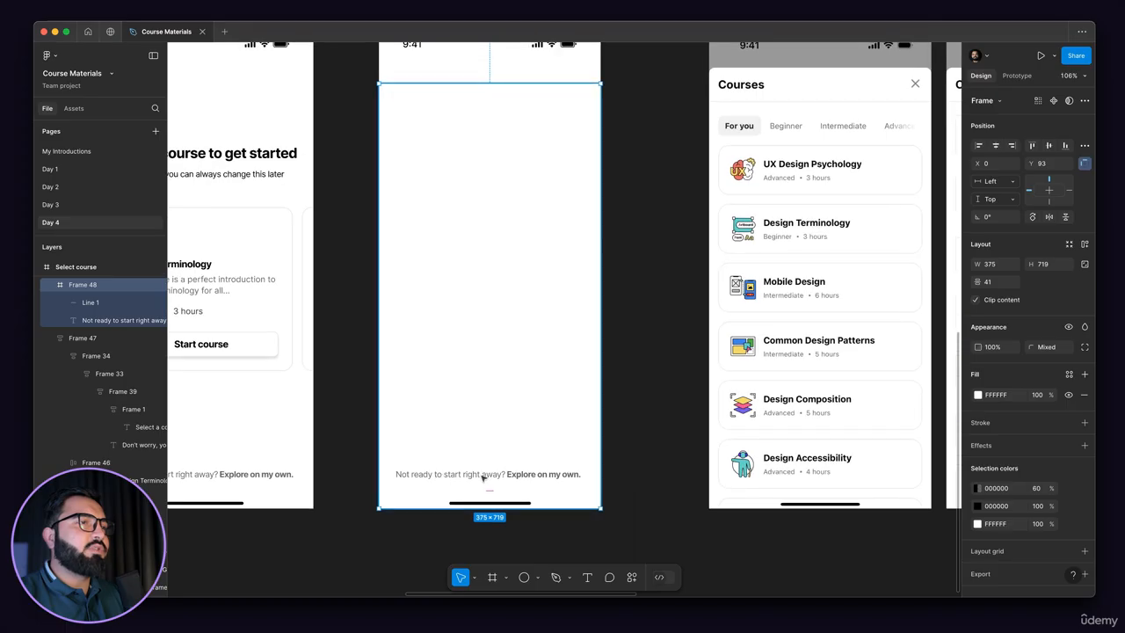
scroll(192, 297, up, 1)
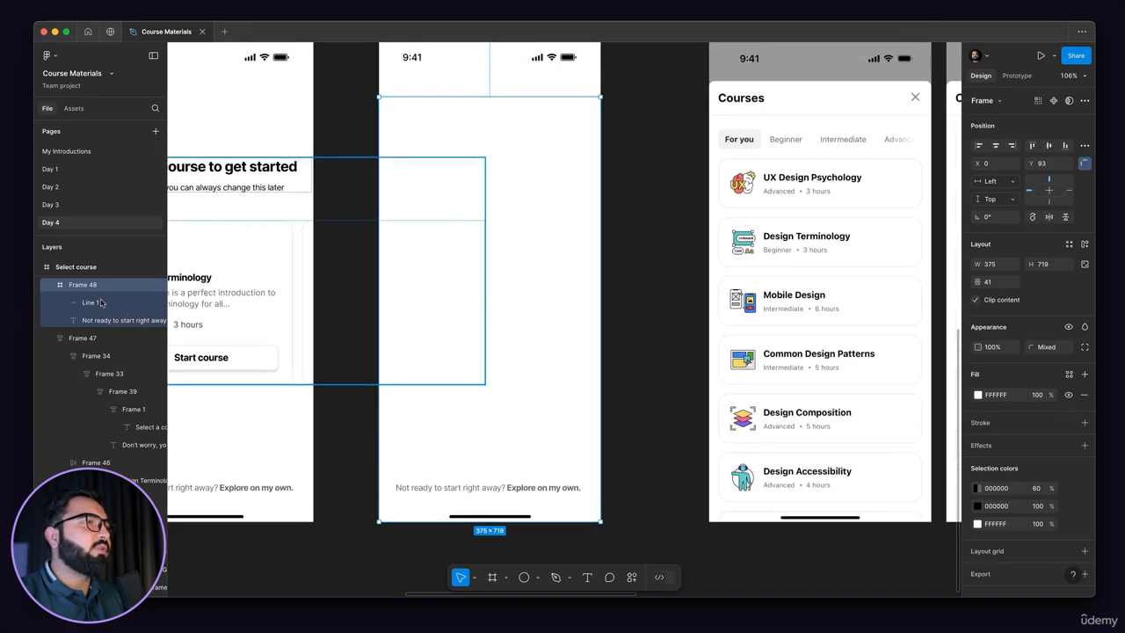
scroll(97, 352, up, 2)
click(91, 409)
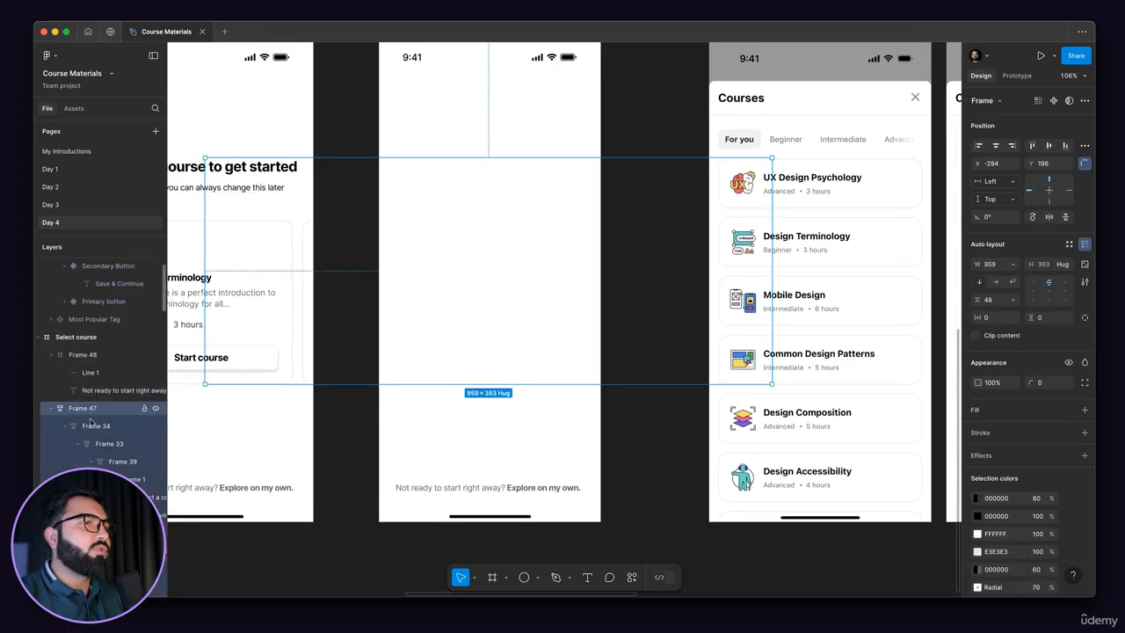
click(452, 494)
click(450, 494)
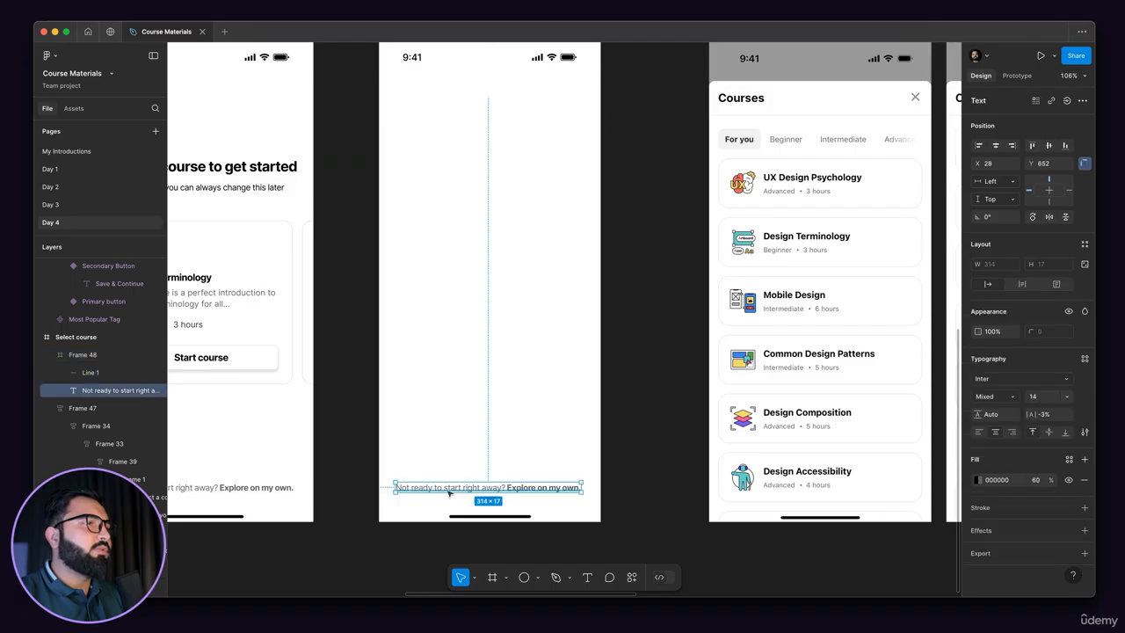
click(395, 345)
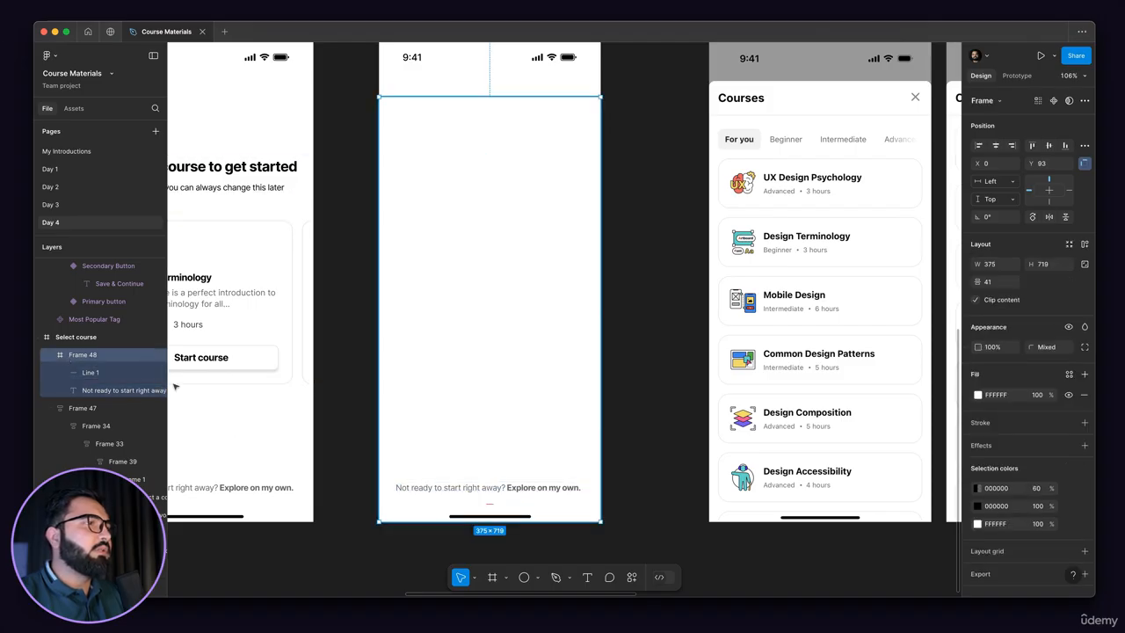
click(81, 377)
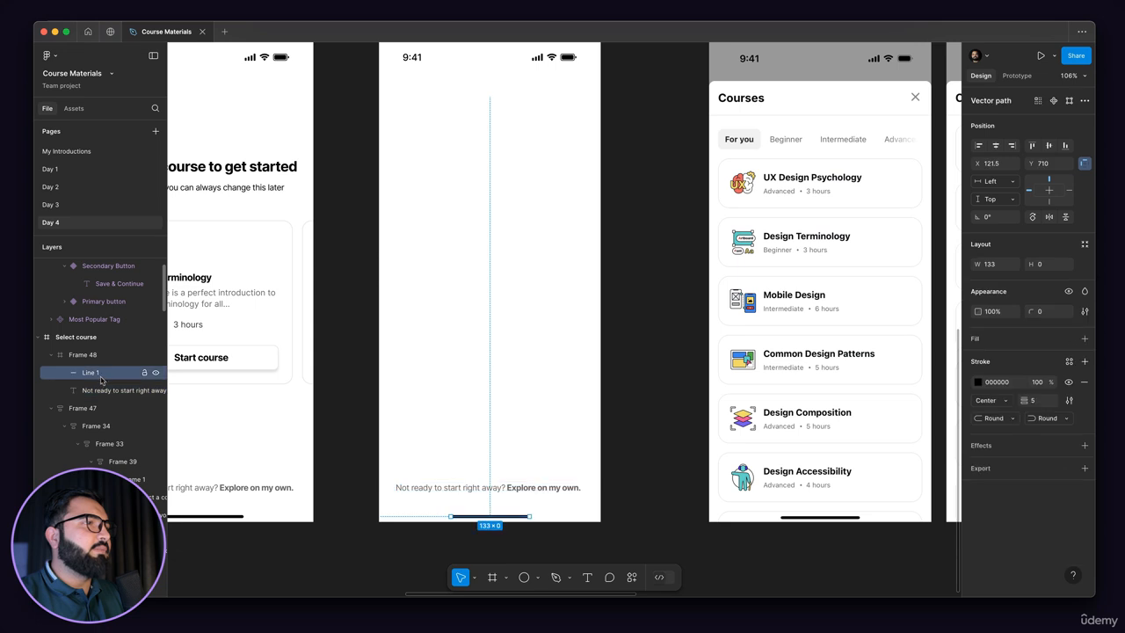
shift+click(103, 390)
scroll(510, 422, down, 2)
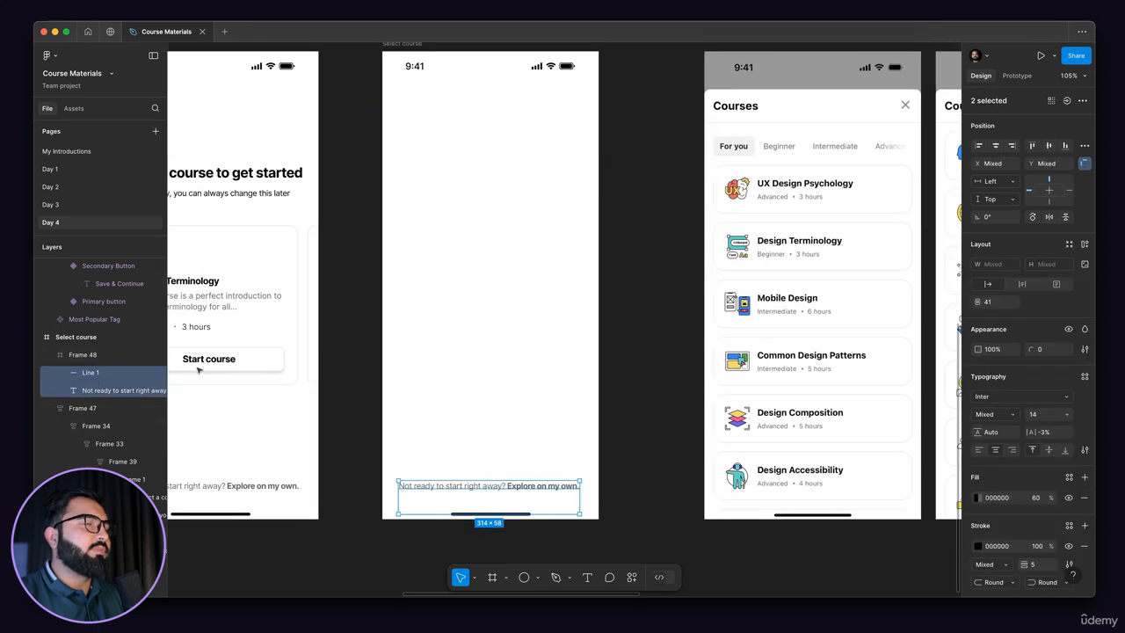
drag(93, 373, 72, 405)
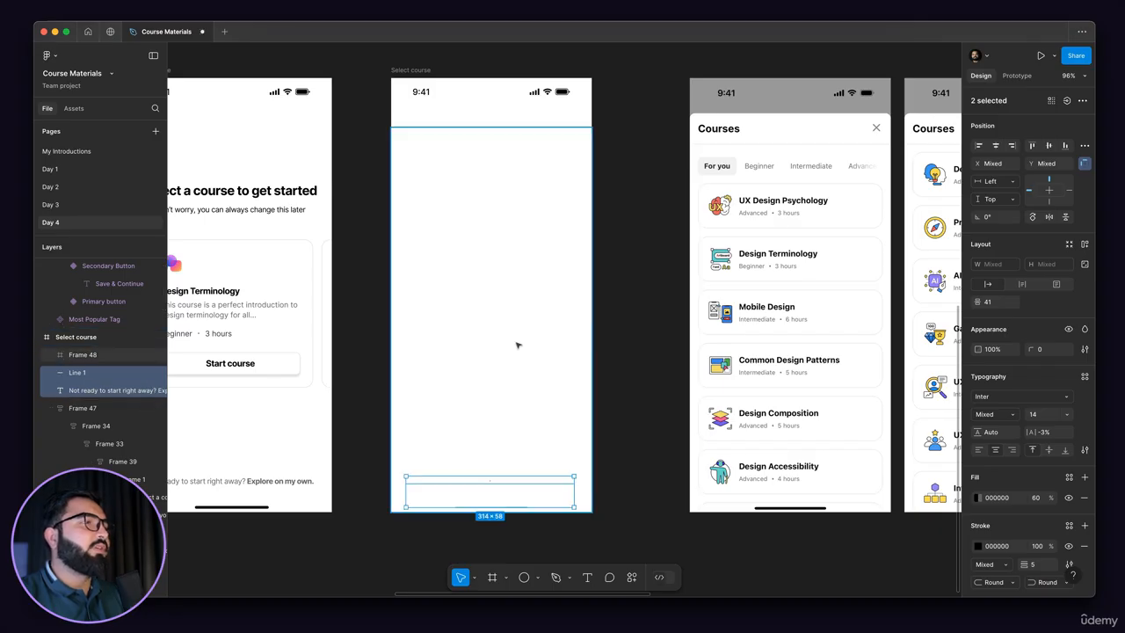
scroll(452, 376, down, 1)
Rename the white Frame 48 in the duplicated screen as popup
click(81, 355)
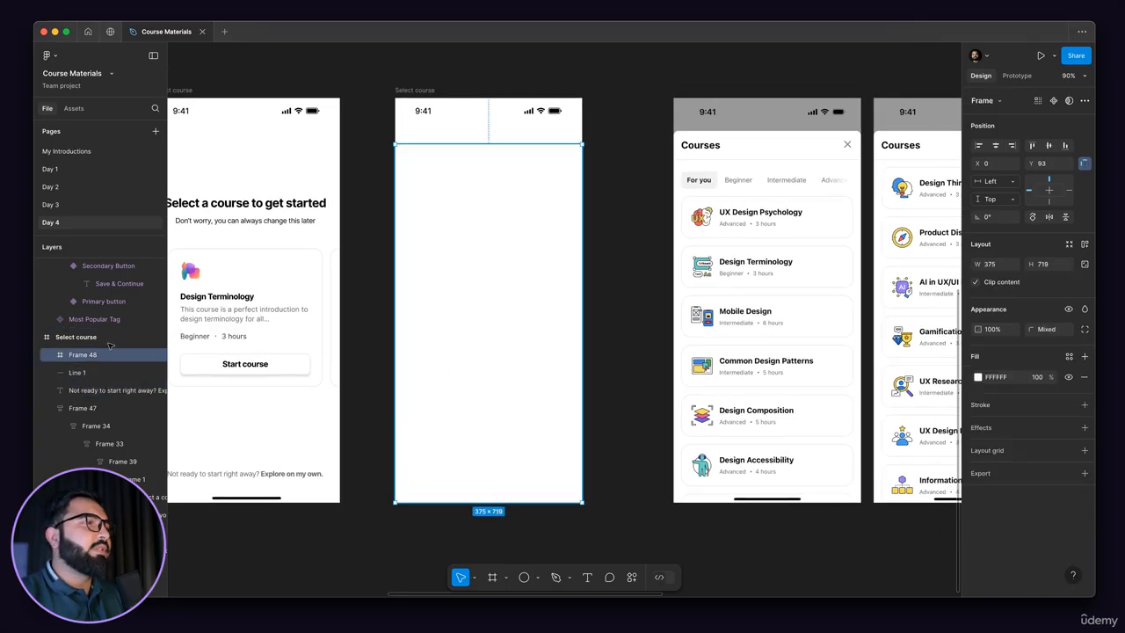
double_click(81, 356)
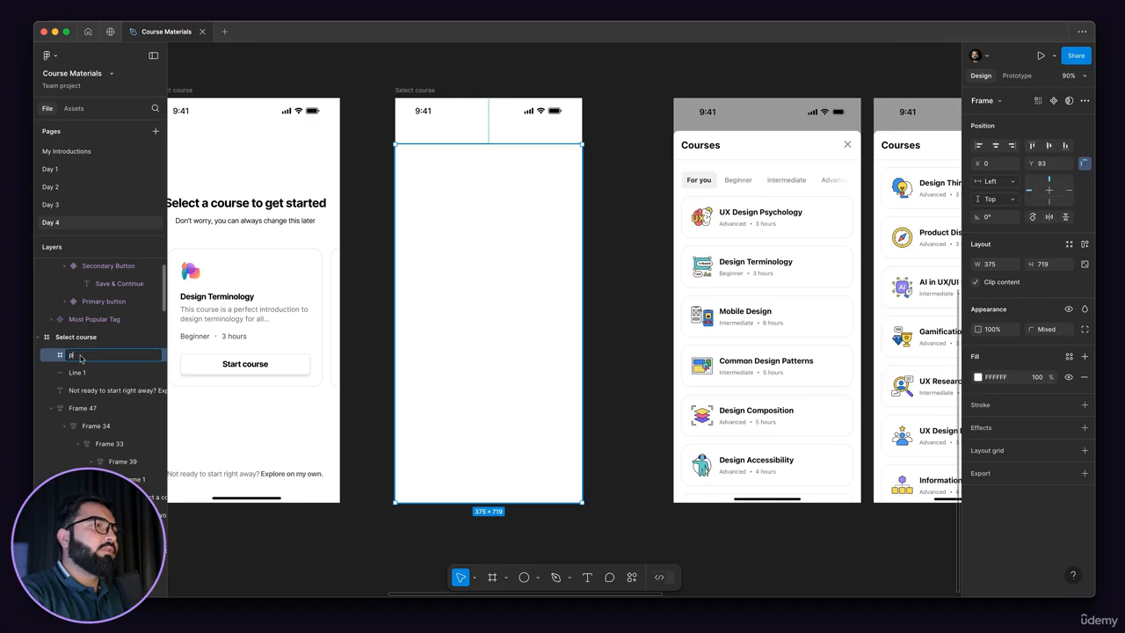
key(Return)
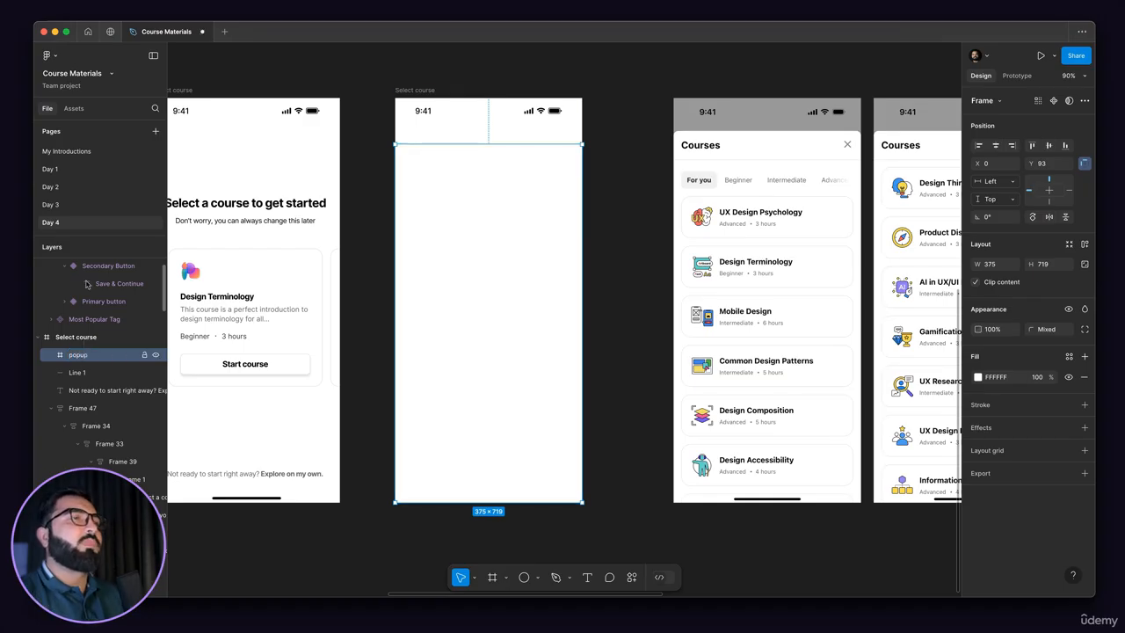
Draw a 375 × 812 rectangle at X 0, Y 0 covering the whole duplicated Select course screen
click(585, 146)
scroll(567, 134, down, 1)
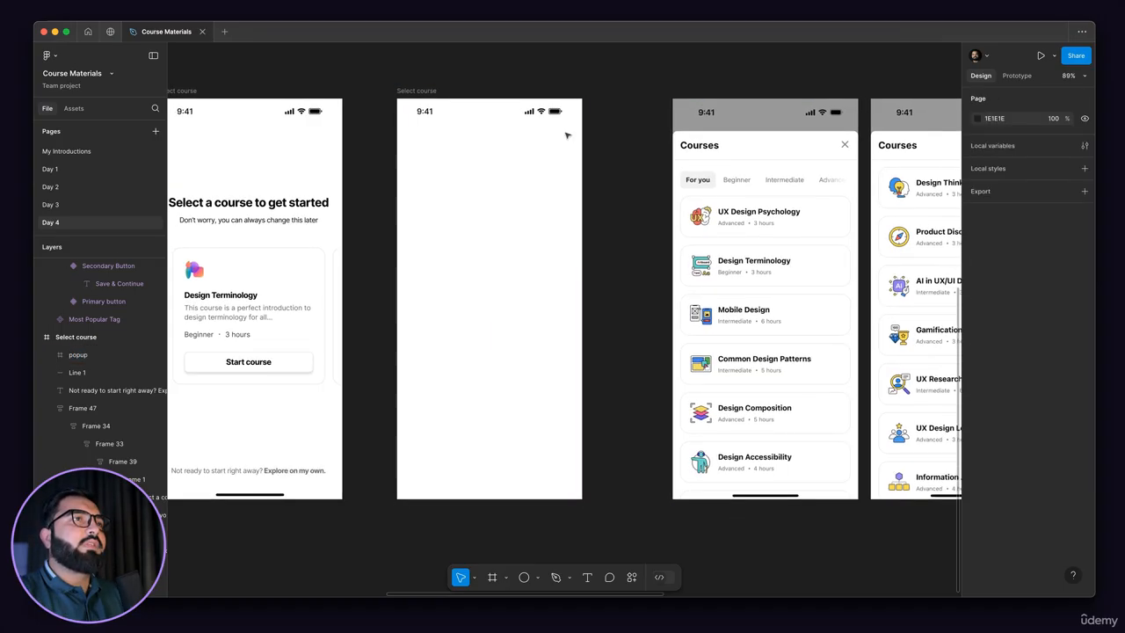
scroll(567, 134, up, 2)
click(407, 104)
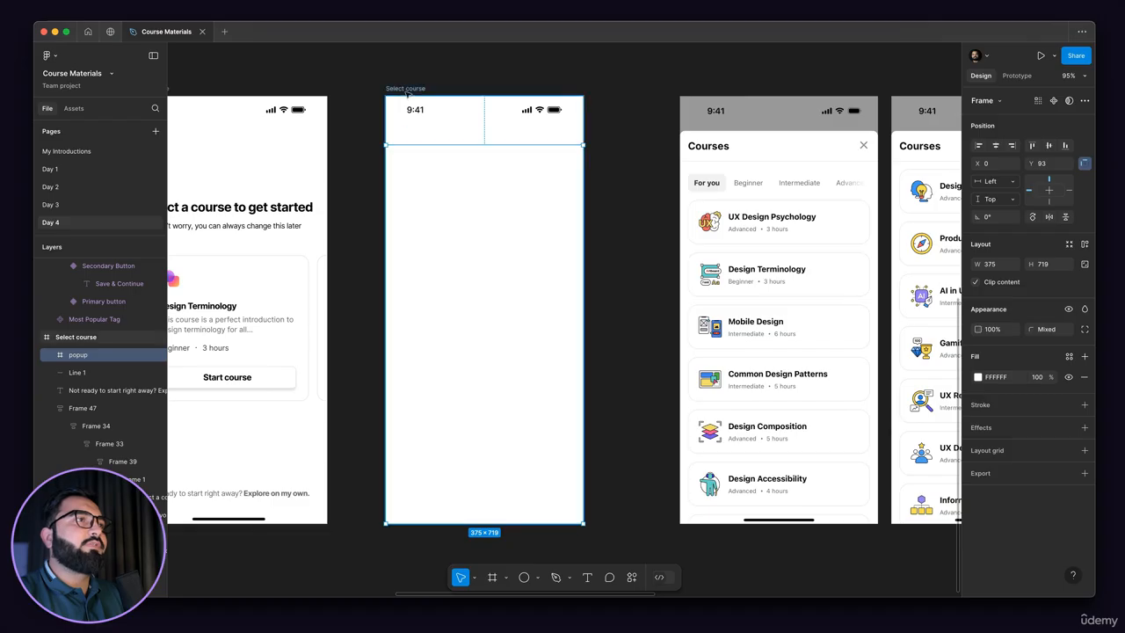
click(404, 89)
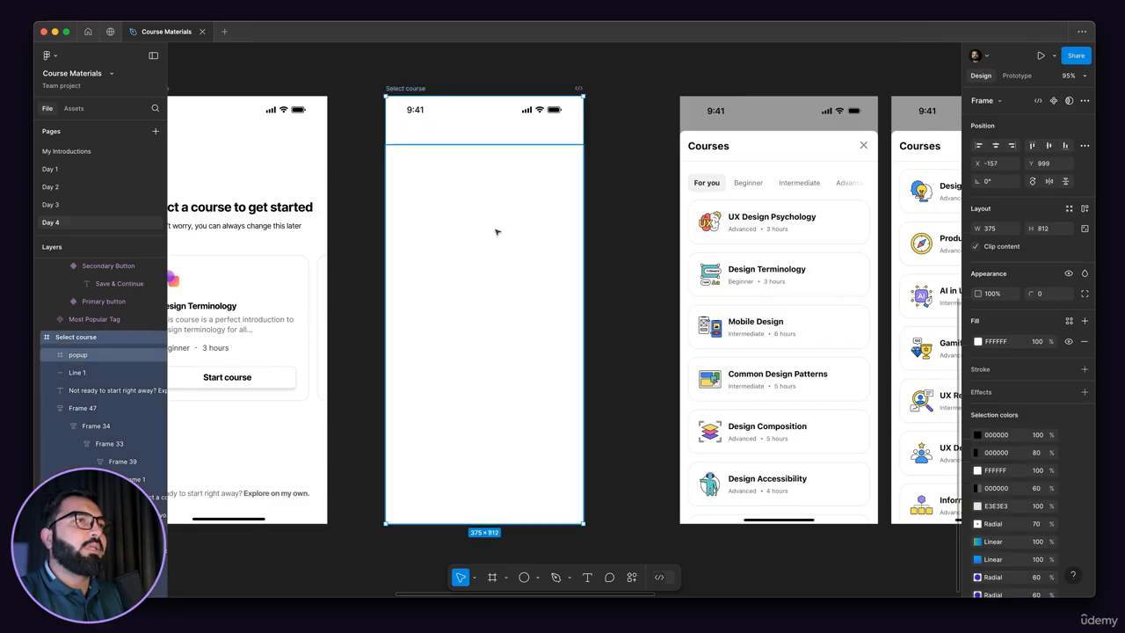
click(531, 581)
click(550, 468)
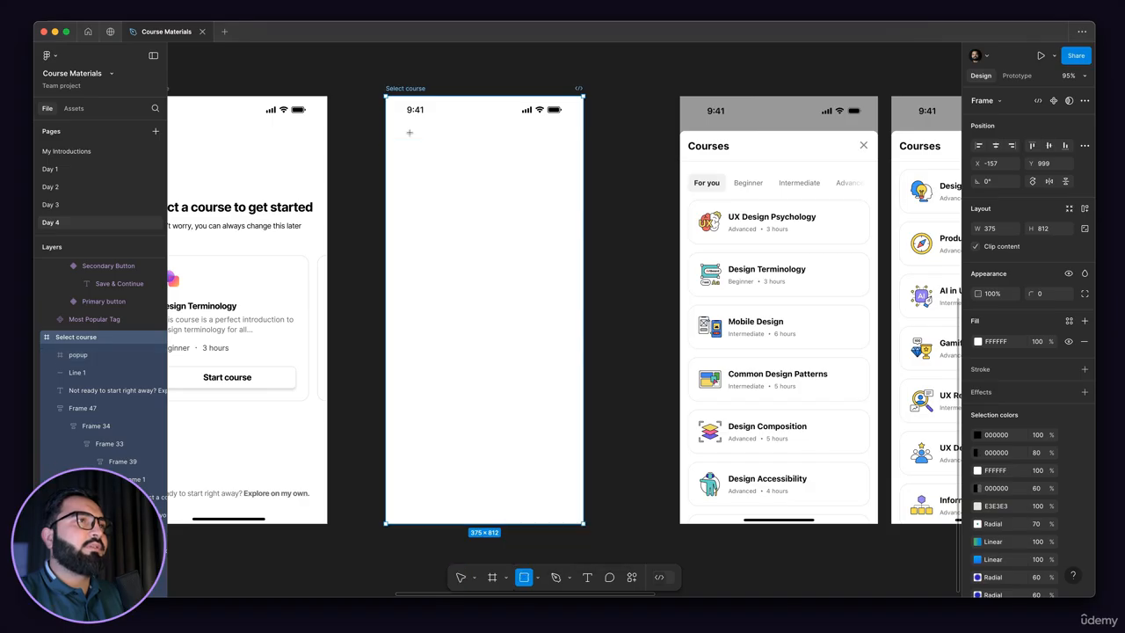
mouse_move(385, 96)
mouse_down()
mouse_move(515, 523)
mouse_move(584, 523)
mouse_up()
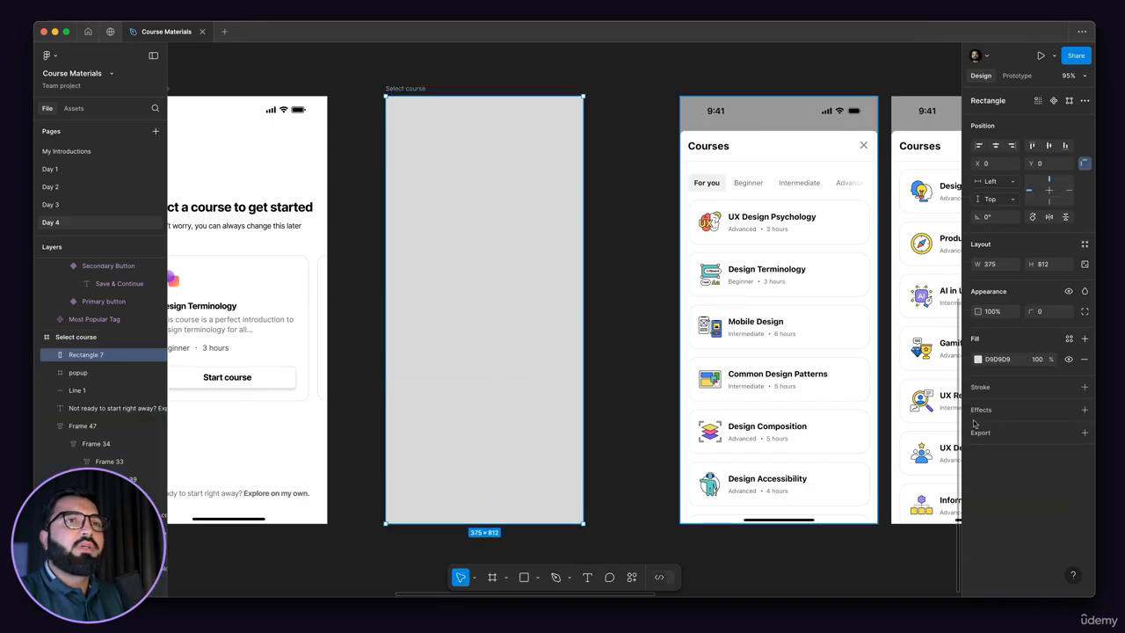
Fill the covering rectangle with 000000 at 40% opacity and place it directly beneath the popup layer
click(979, 360)
drag(879, 381, 888, 456)
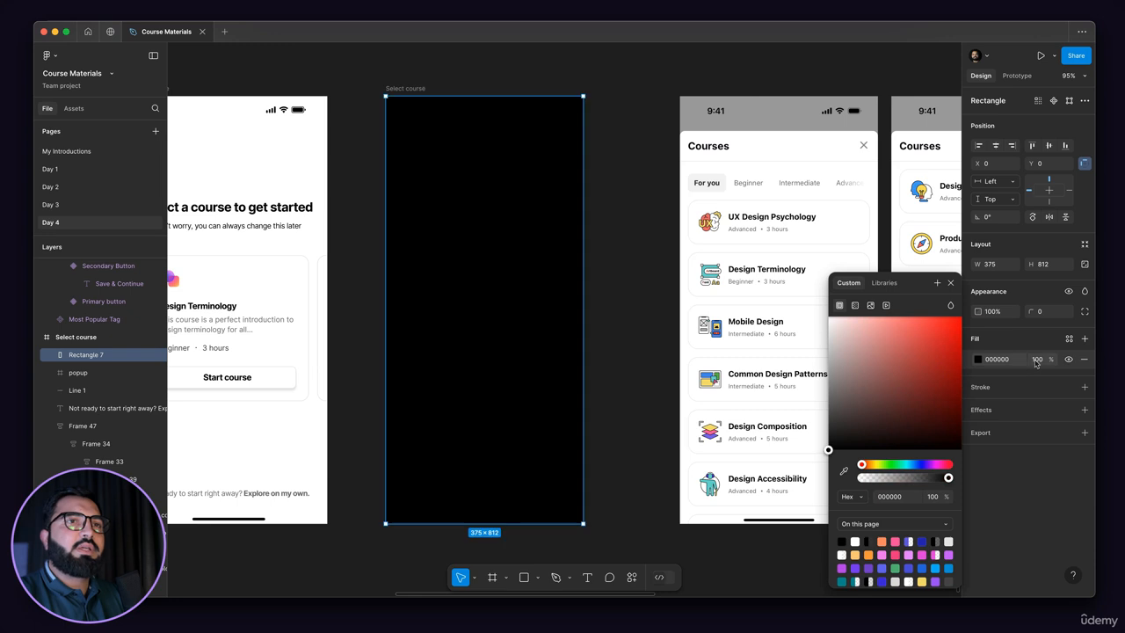
click(1036, 359)
drag(1056, 368, 950, 383)
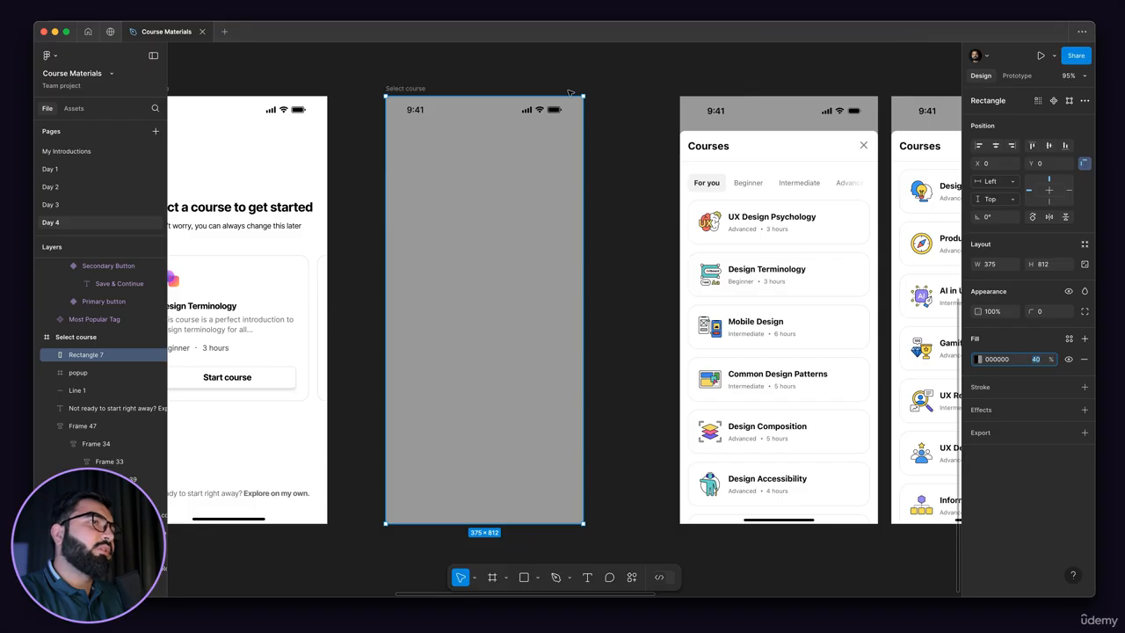
key(super+bracketleft)
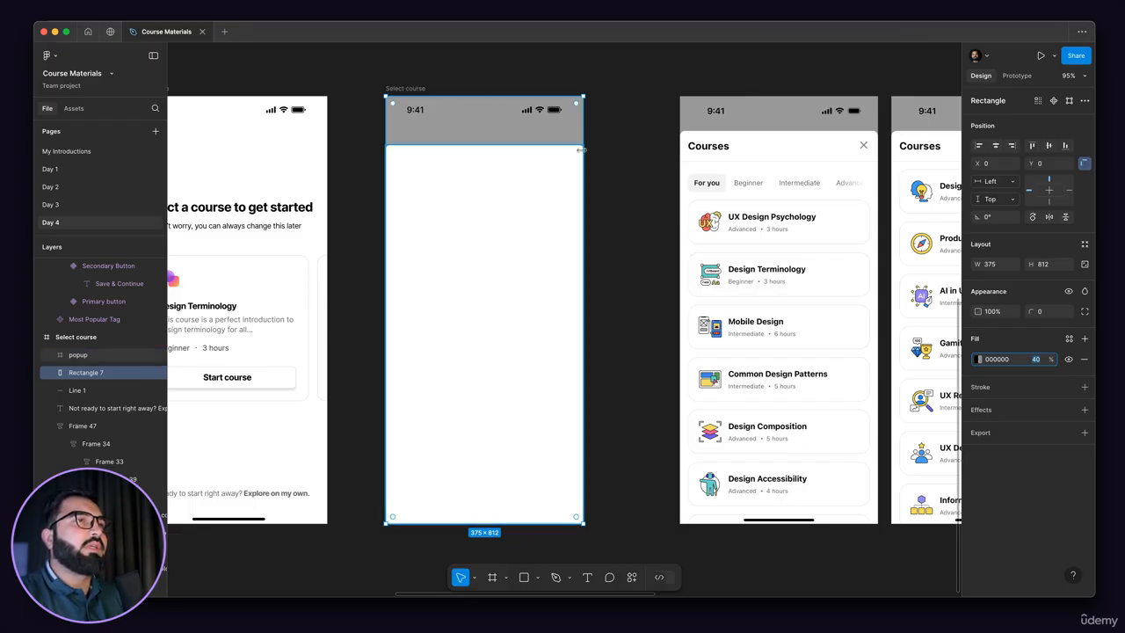
click(598, 118)
Stretch the popup frame's upper edge upward to match the height of the popup in the Courses reference
scroll(524, 226, up, 2)
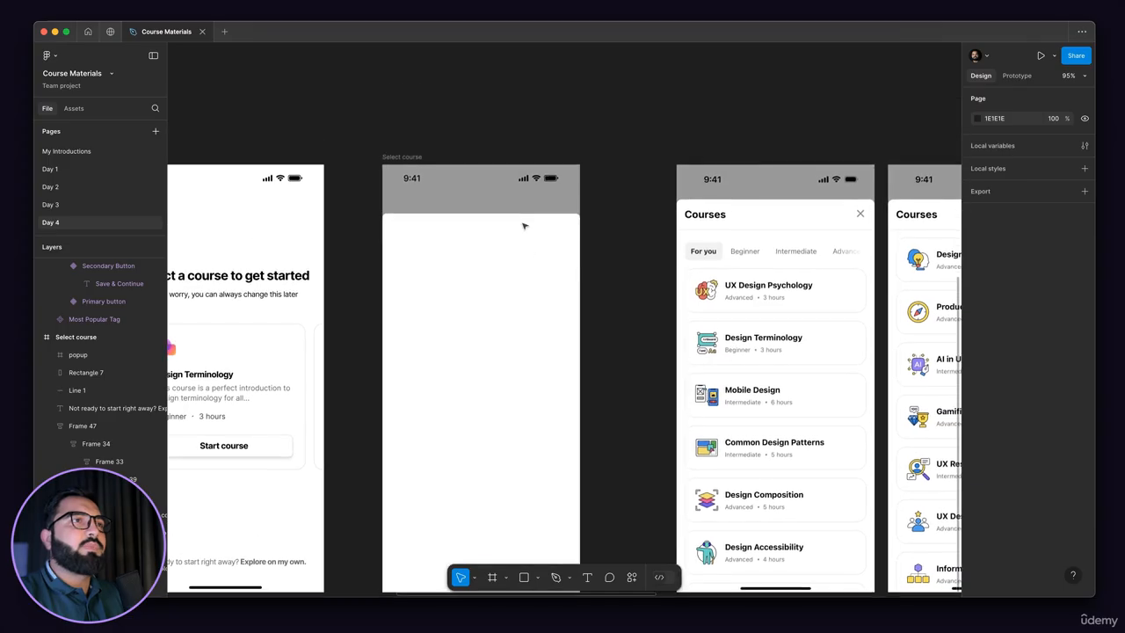
click(507, 224)
drag(508, 215, 515, 201)
click(616, 217)
Compare the popup's rounded corners and proportions with the Courses reference and the original Select course screen
scroll(571, 203, up, 5)
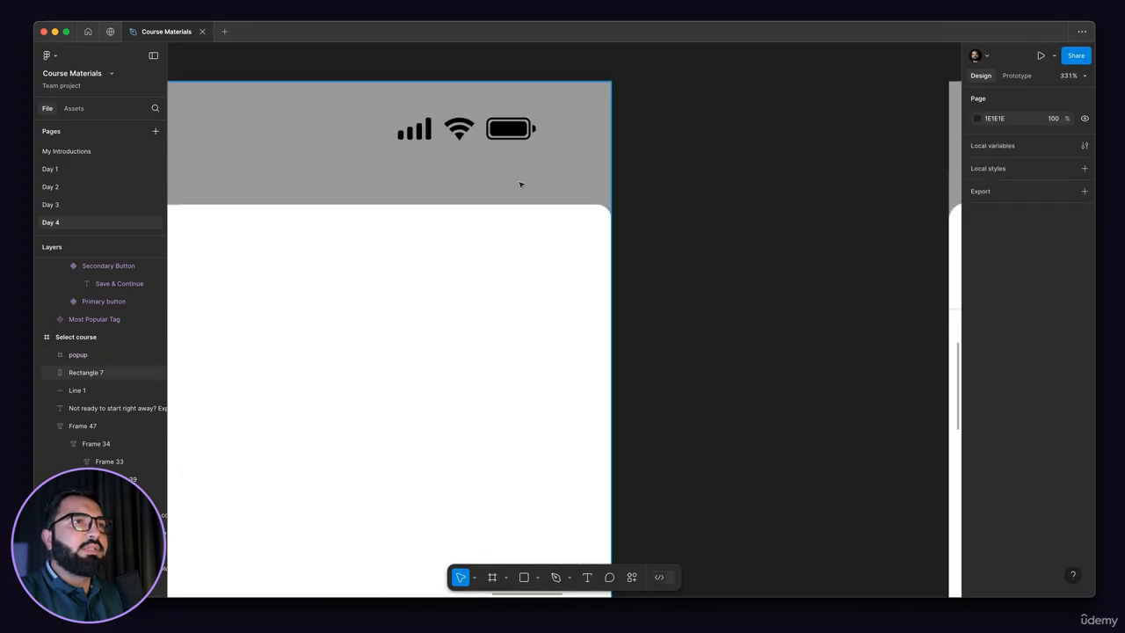
scroll(572, 229, down, 5)
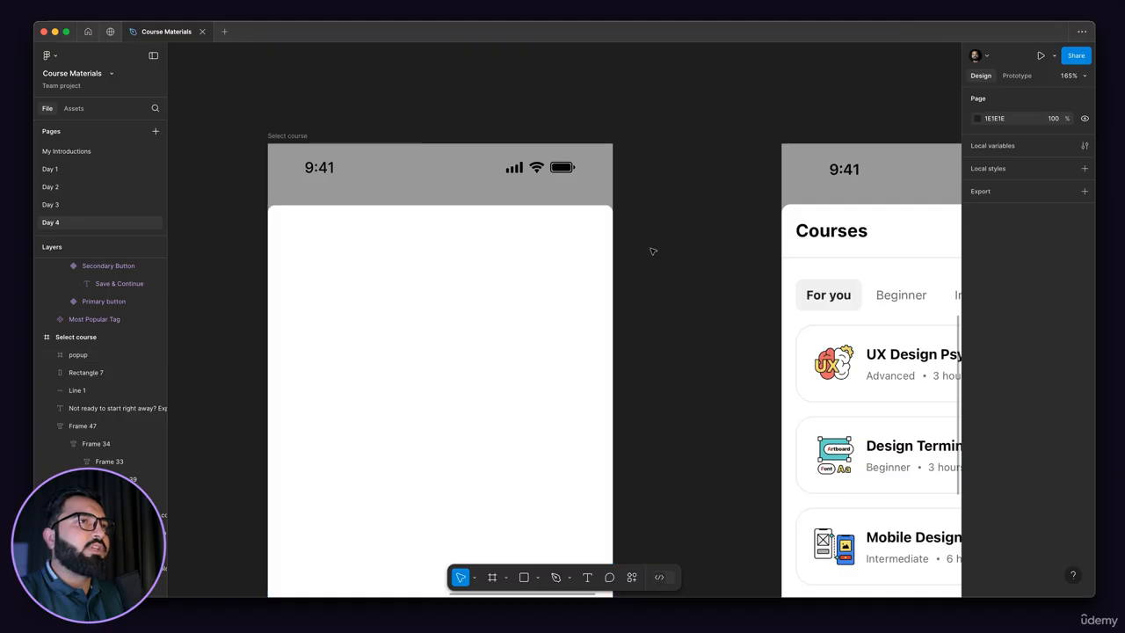
scroll(686, 216, left, 2)
scroll(718, 237, right, 5)
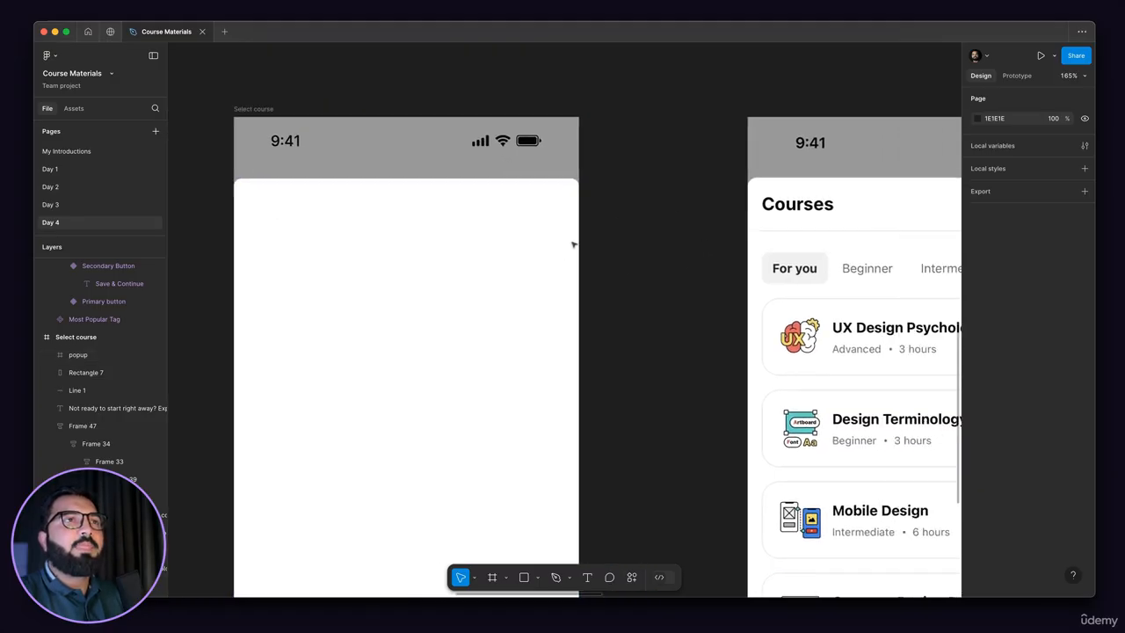
scroll(492, 230, right, 3)
scroll(470, 230, left, 8)
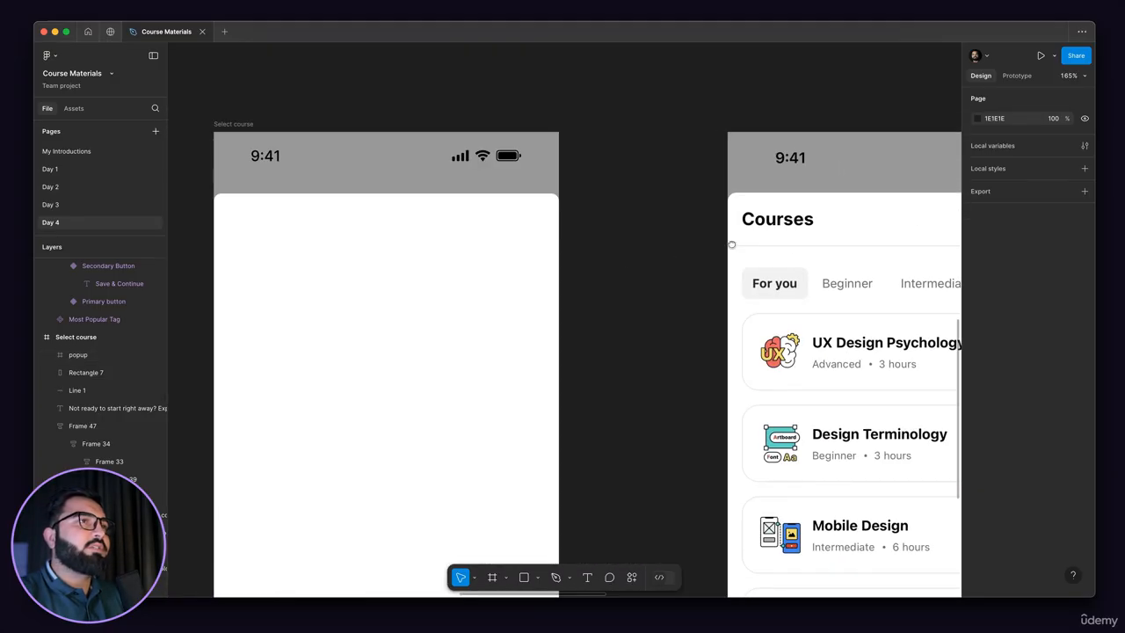
scroll(470, 230, down, 3)
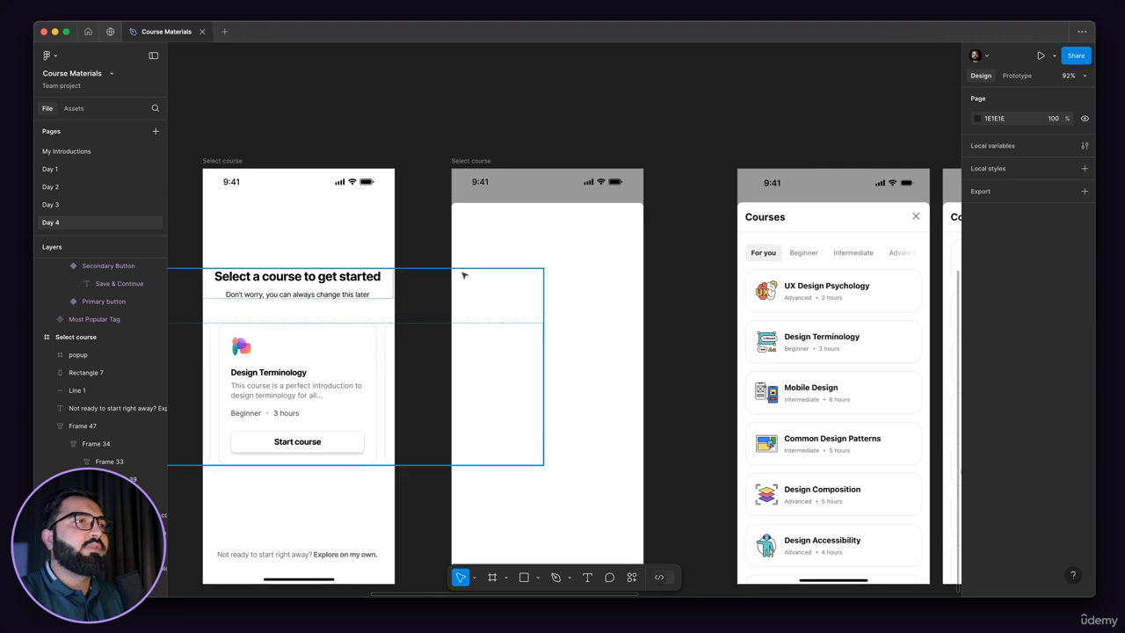
scroll(545, 267, down, 3)
scroll(519, 269, up, 3)
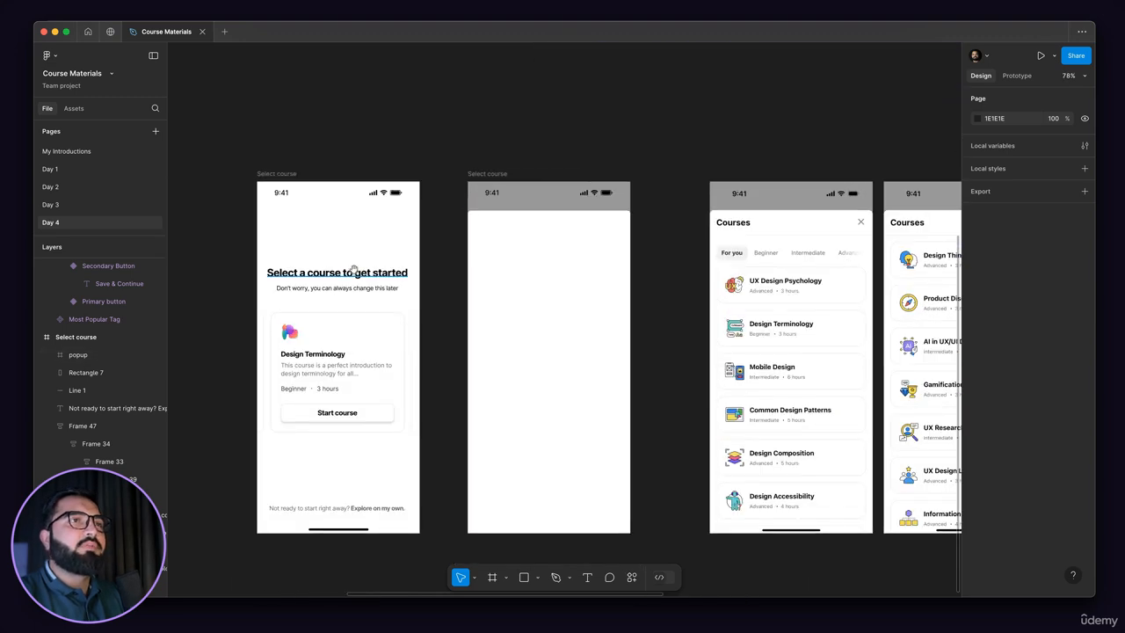
Add the heading text "Courses" inside the popup, near its upper-left corner
scroll(528, 220, up, 3)
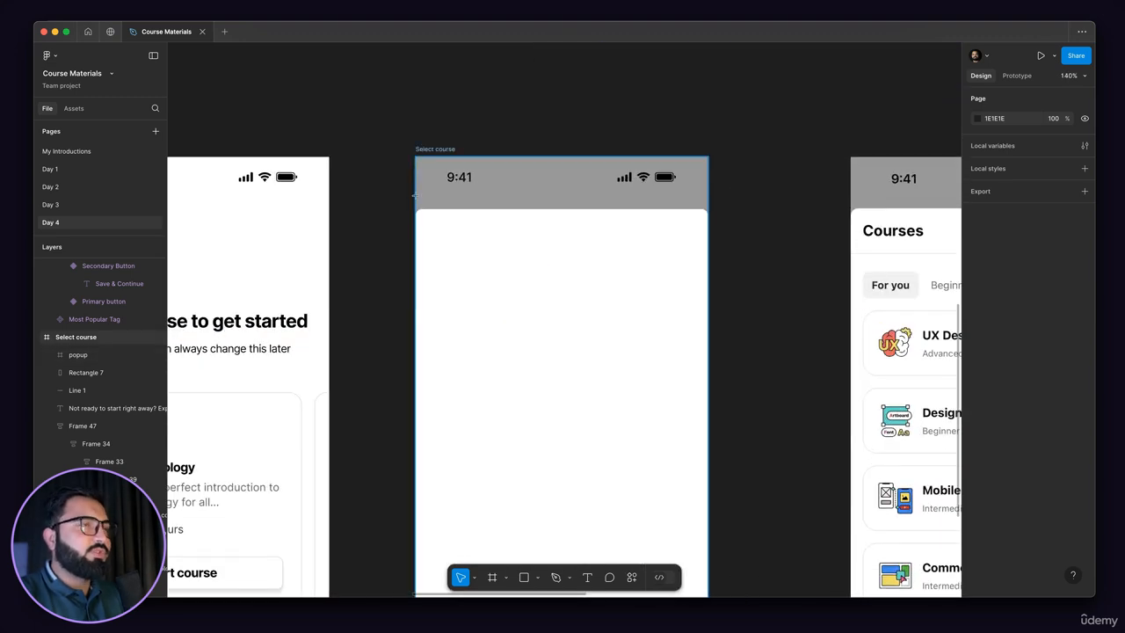
key(t)
click(454, 261)
text(C)
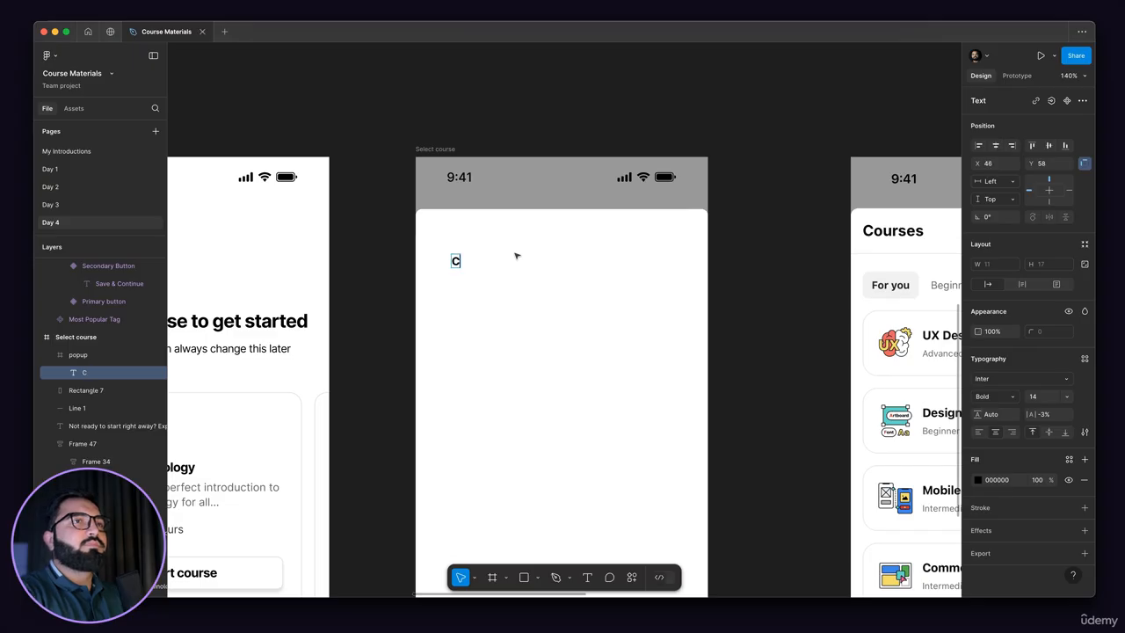
text(oursees)
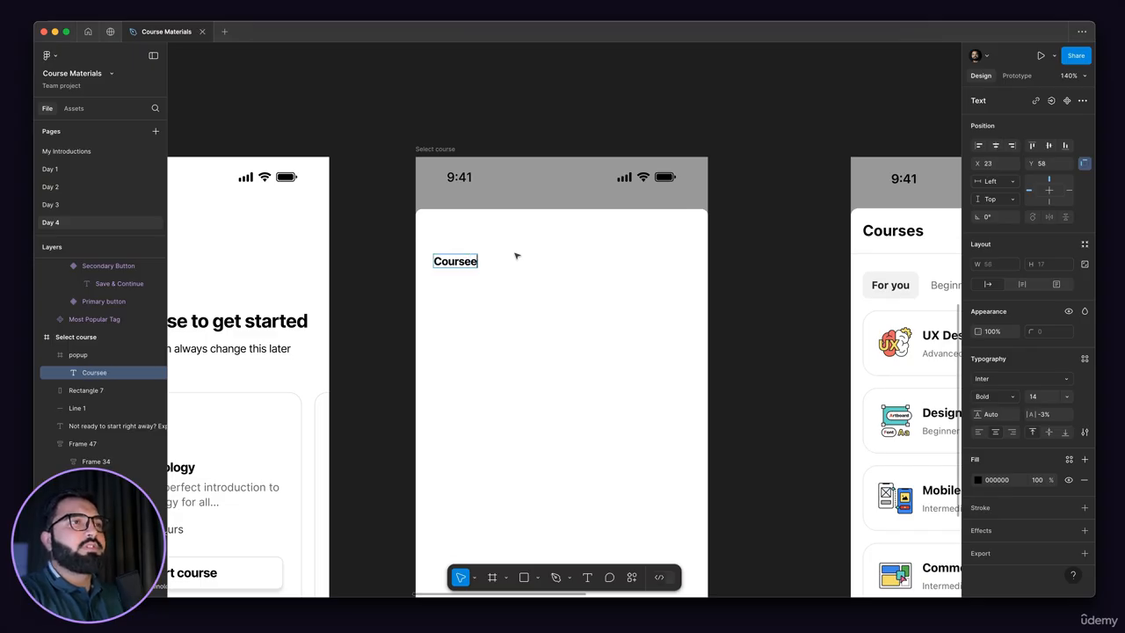
key(BackSpace)
key(BackSpace)
text(s)
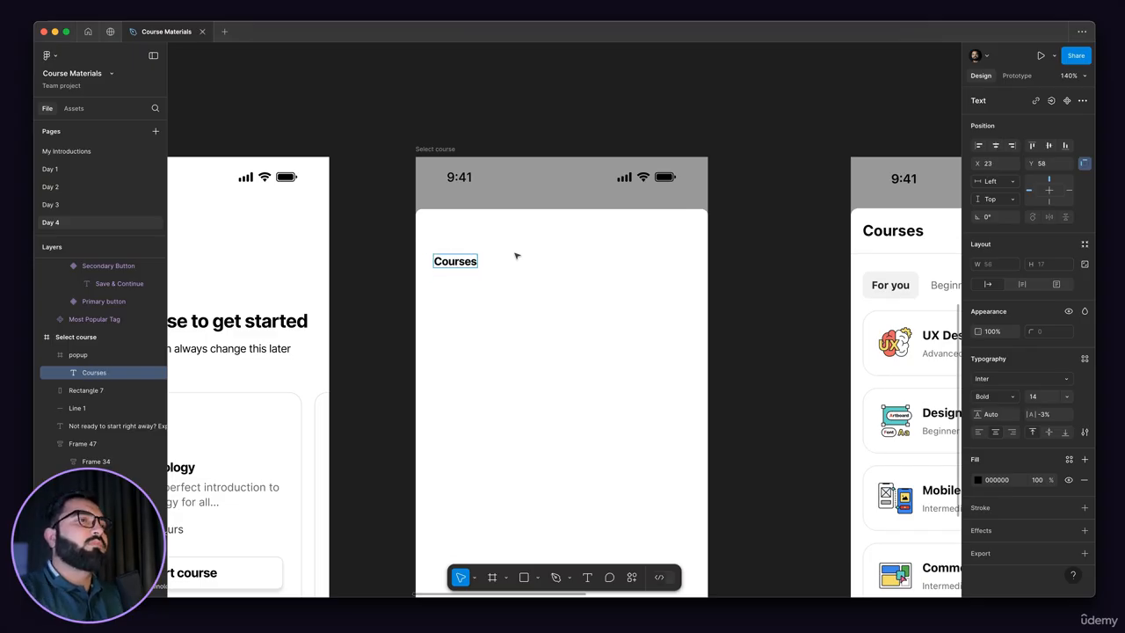
key(Escape)
Nudge the Courses heading up 35 px to Y 23 within the popup
key(shift+Up)
key(shift+Up)
key(shift+Up)
key(Up)
key(Up)
key(Up)
key(Up)
key(Up)
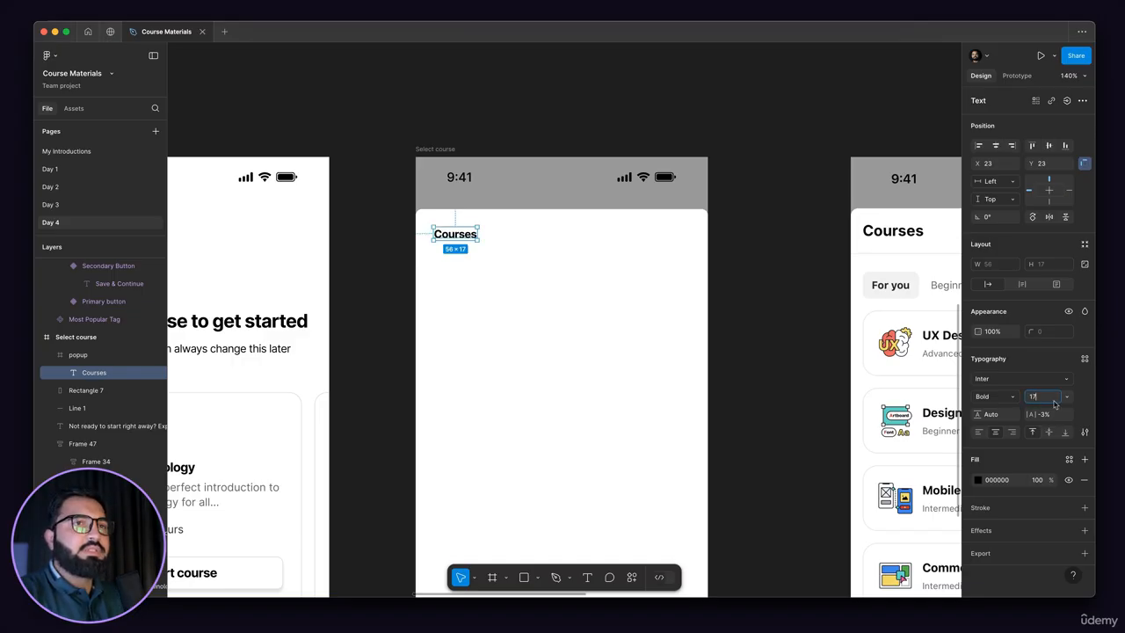
Set the Courses heading's font size to 20 and move it to X 19, Y 18
key(Return)
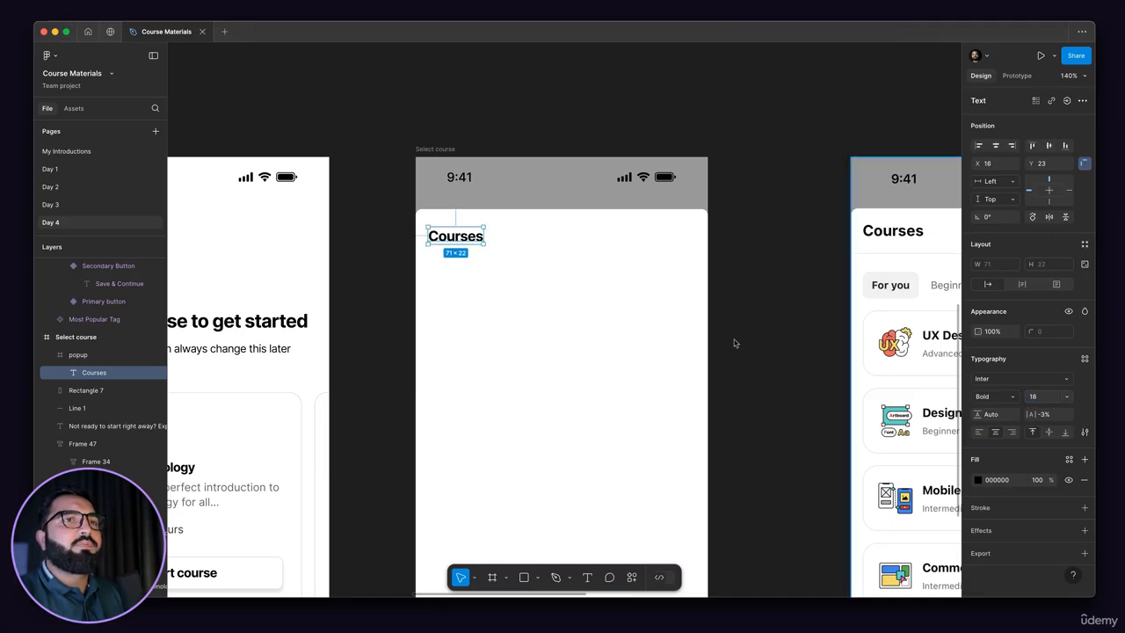
click(1067, 397)
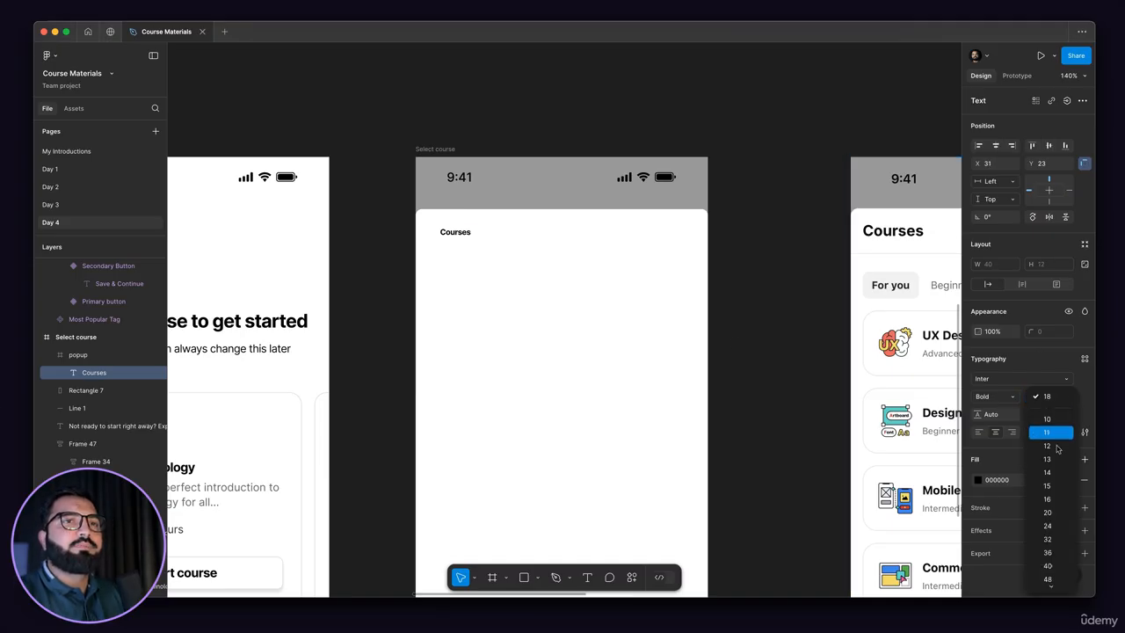
click(1052, 512)
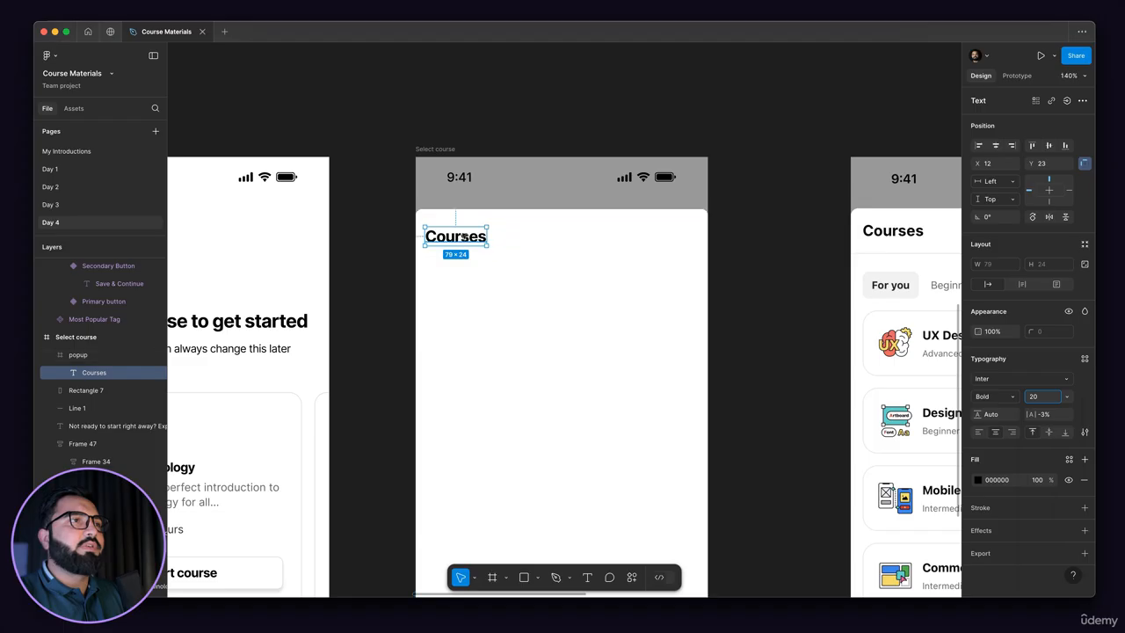
drag(461, 236, 466, 232)
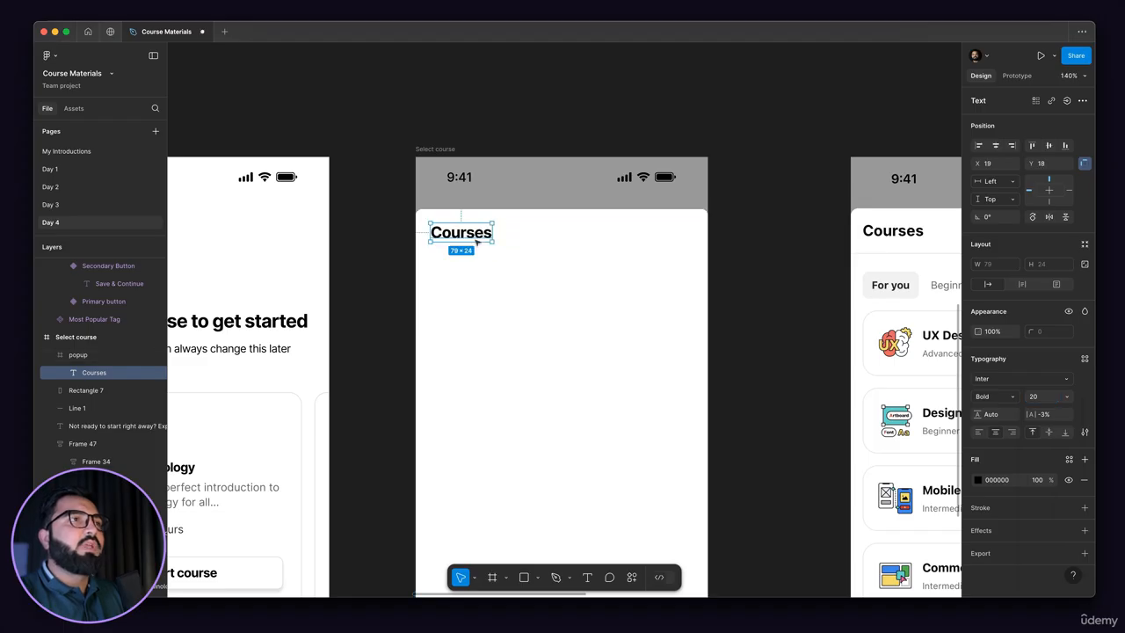
Copy the 10 × 10 cross icon from inside the round close button of the subscription screen on the Day 3 page
scroll(497, 237, down, 3)
scroll(917, 247, down, 2)
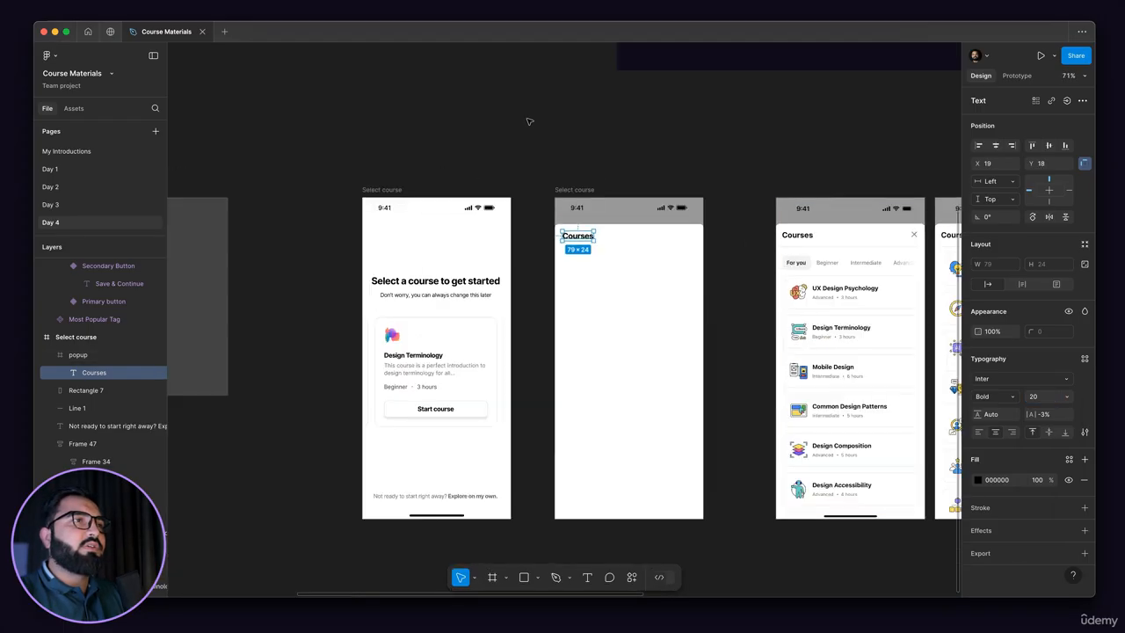
click(530, 127)
click(77, 208)
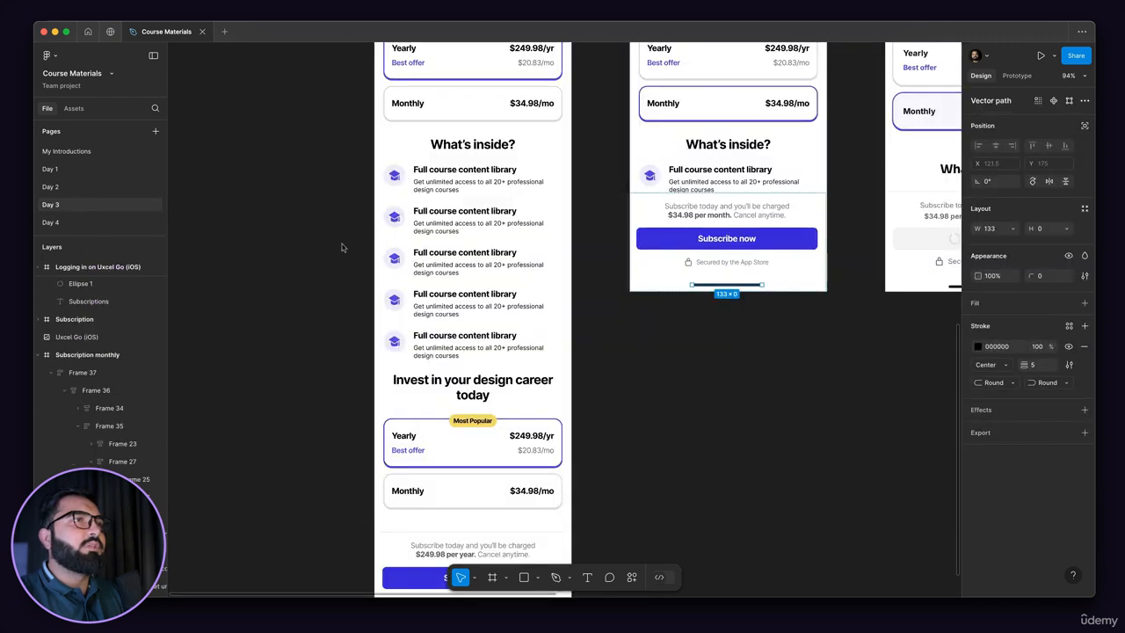
scroll(528, 132, up, 5)
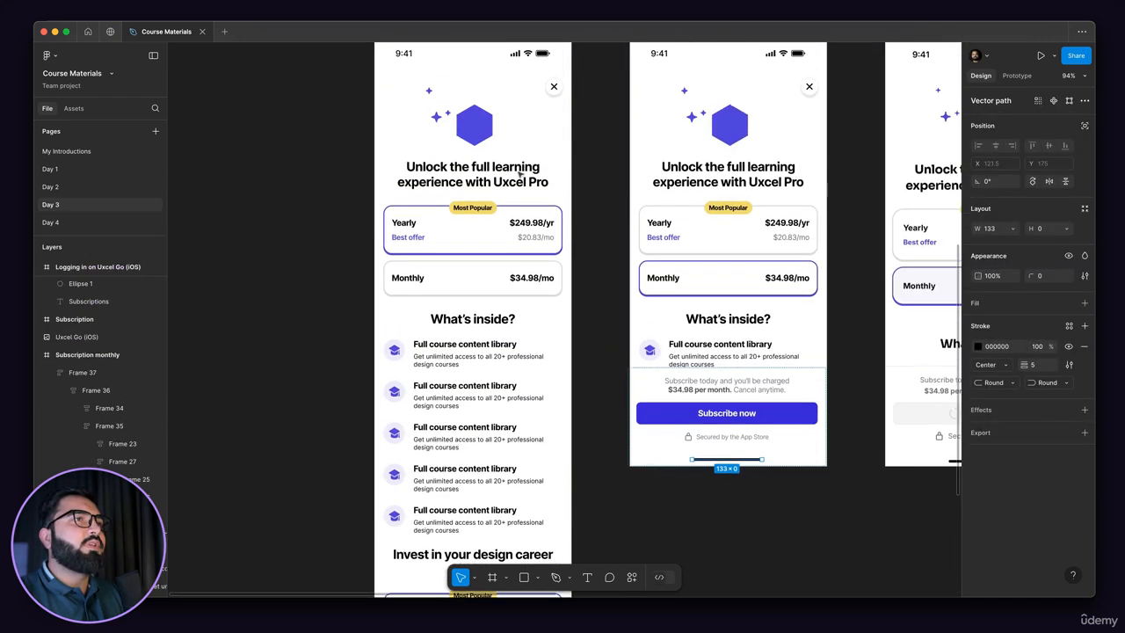
scroll(554, 83, up, 10)
click(557, 89)
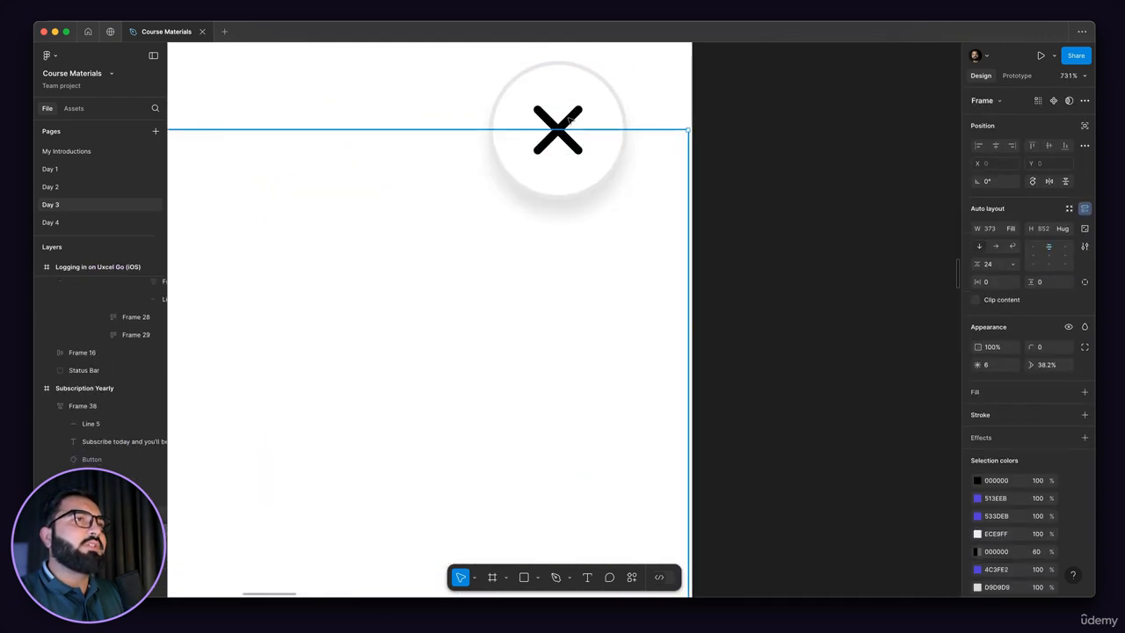
click(575, 113)
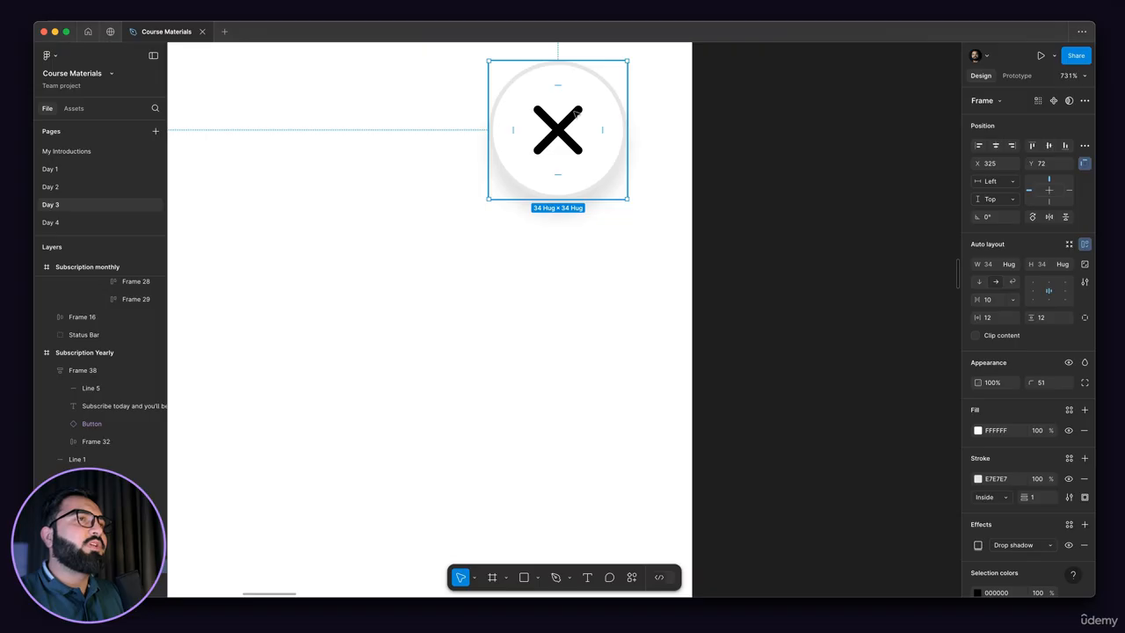
double_click(576, 113)
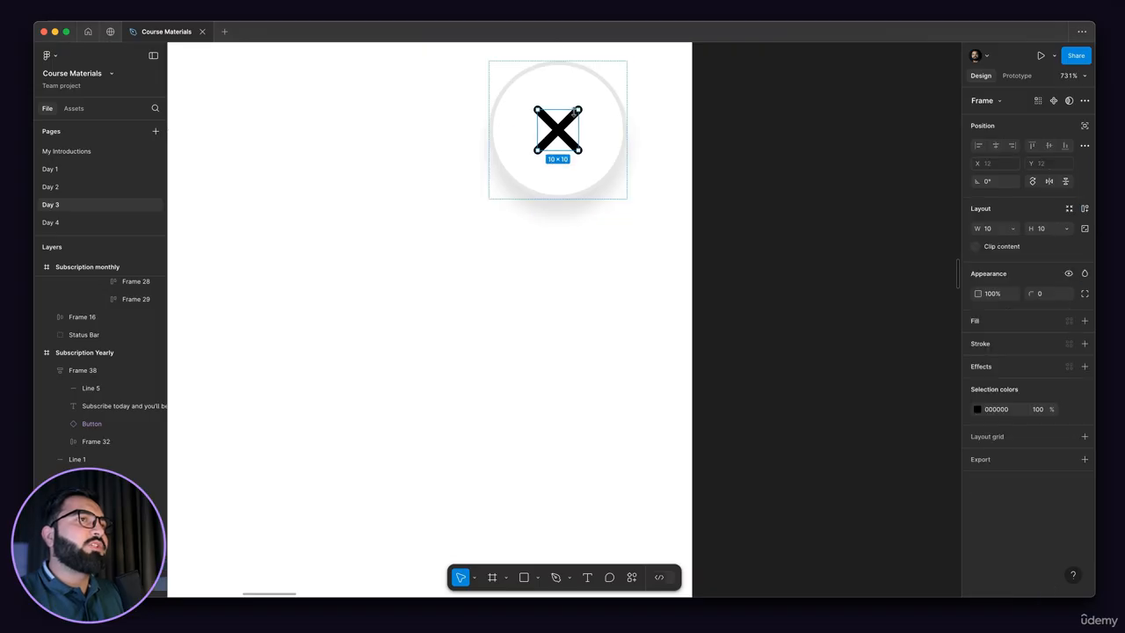
Paste the cross icon on the Day 4 page and place it in the popup's header at X 343, Y 27, opposite the Courses heading
click(67, 220)
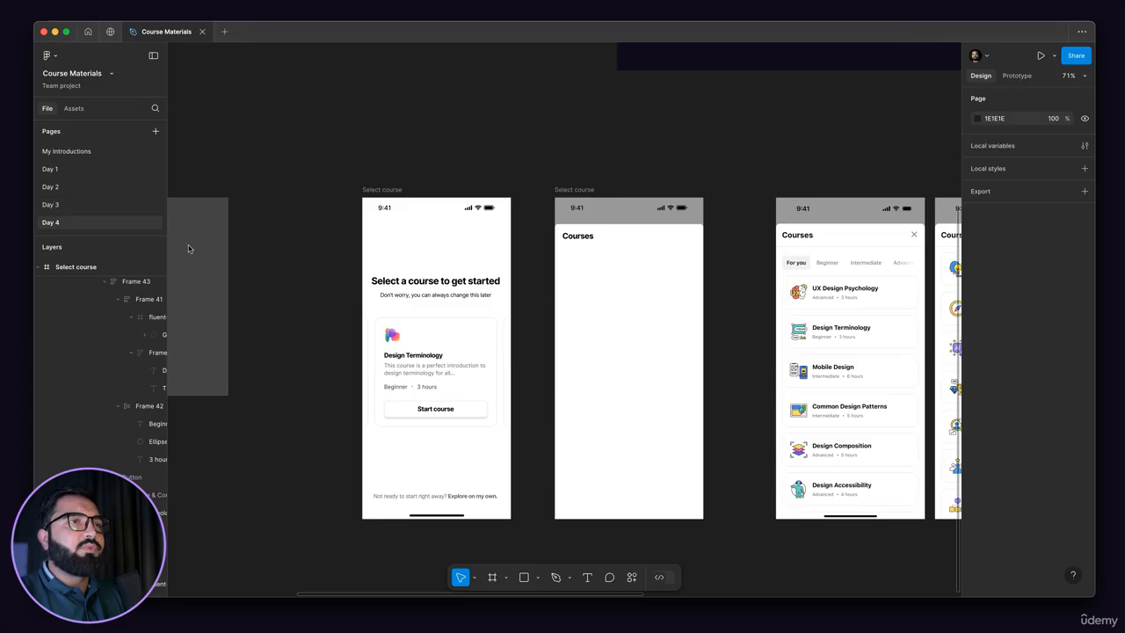
scroll(594, 264, up, 6)
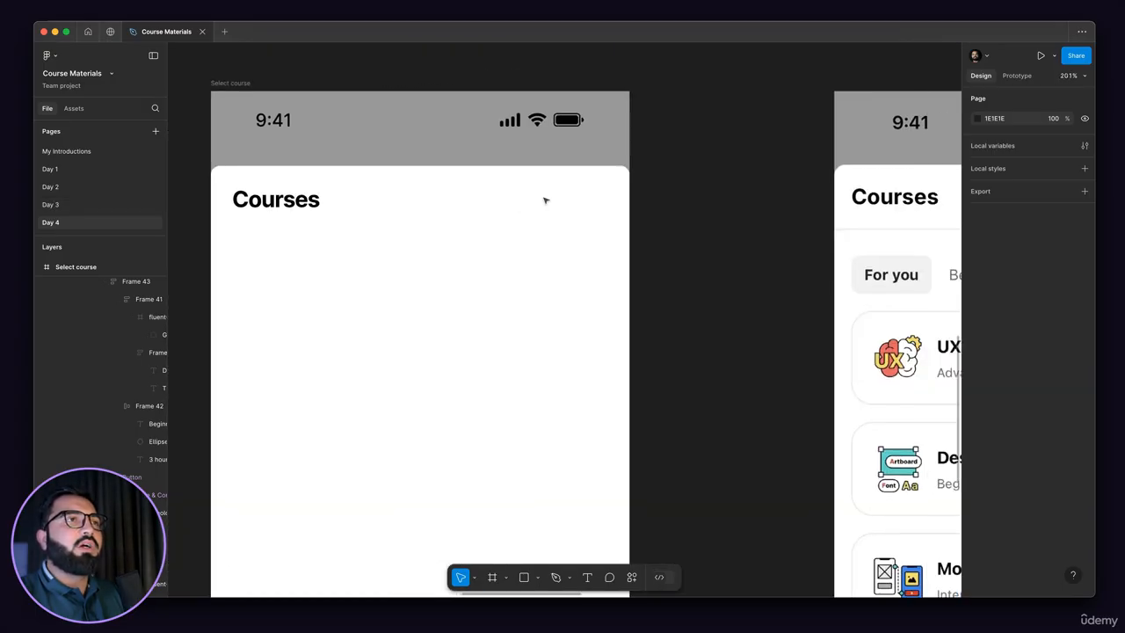
click(544, 201)
key(ctrl+v)
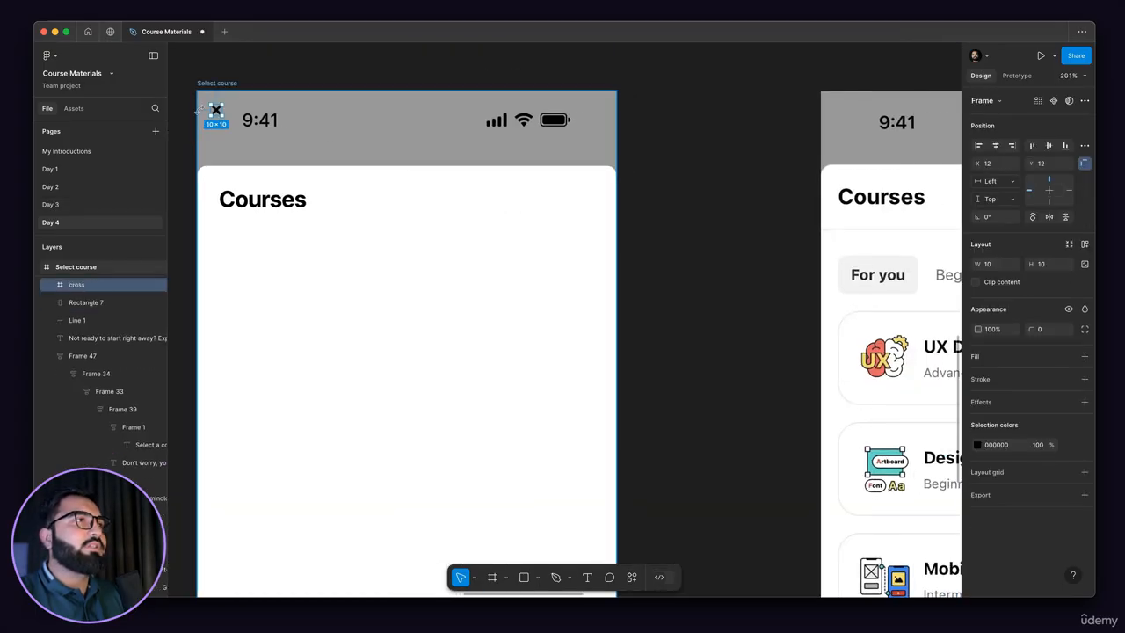
drag(516, 218, 589, 200)
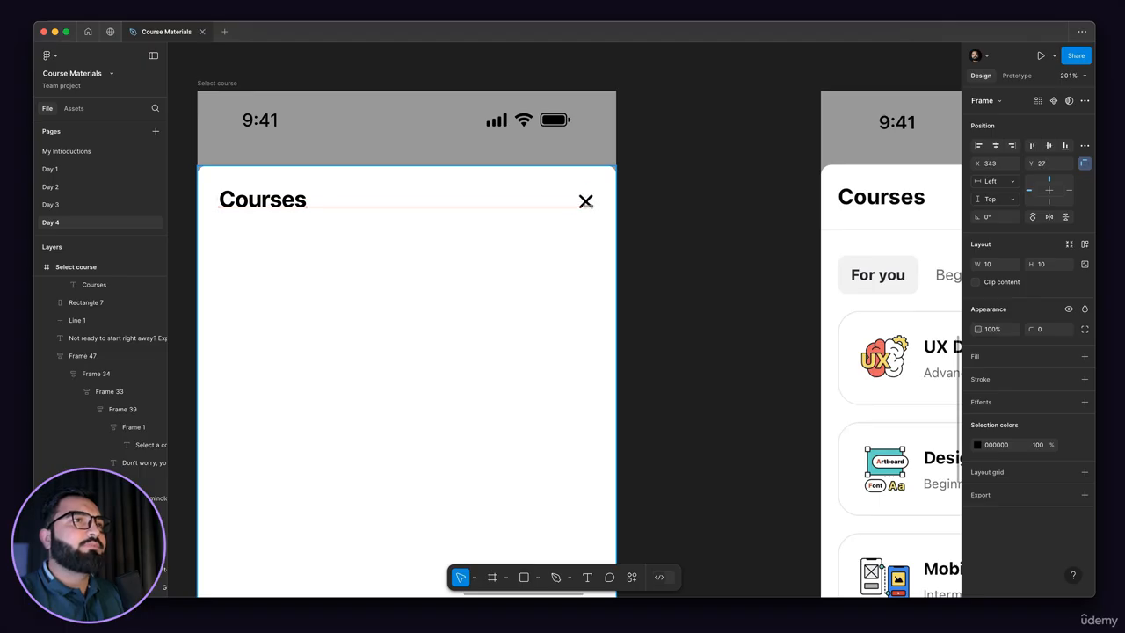
scroll(572, 198, down, 3)
scroll(413, 217, right, 4)
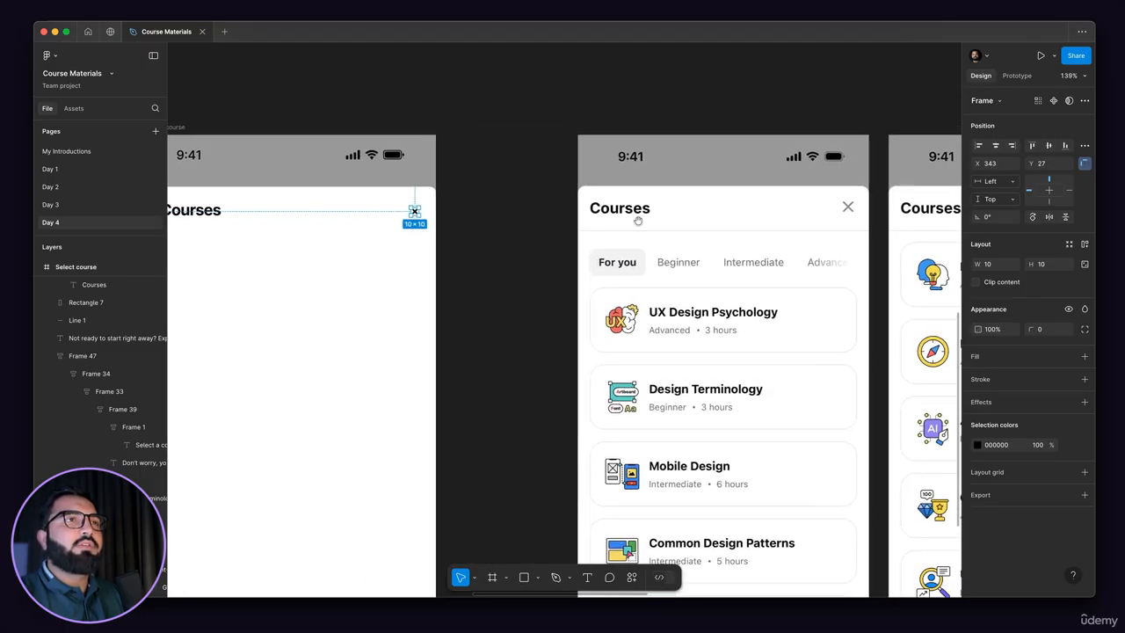
Try to enlarge the popup's cross icon by scaling its whole frame from the centre to 16 × 16
key(shift+2)
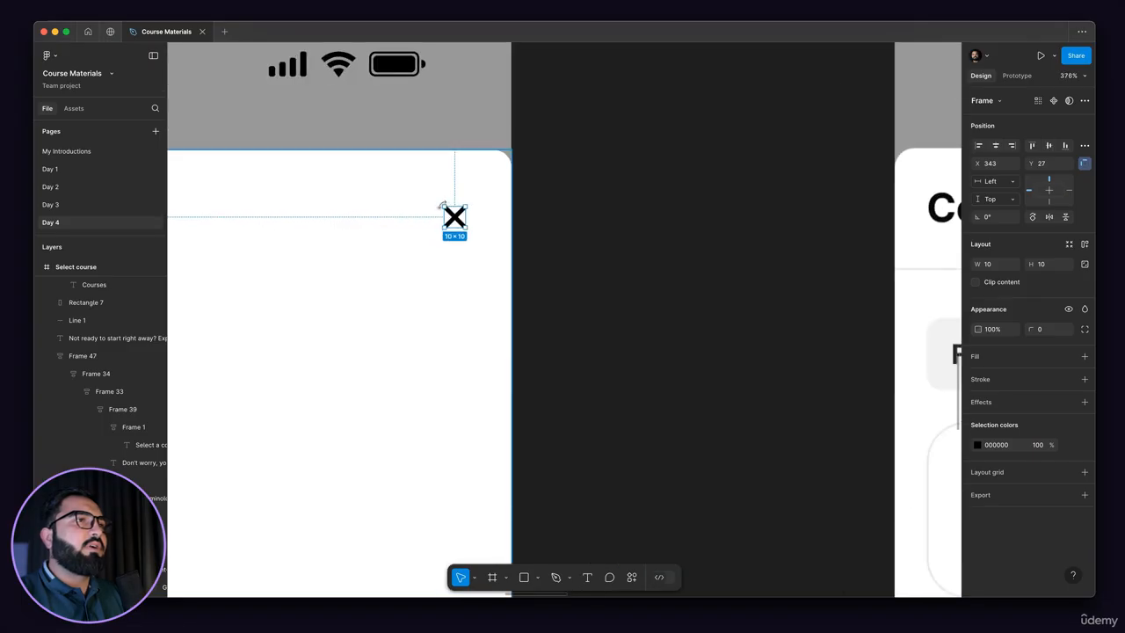
drag(446, 208, 423, 189)
key(super+z)
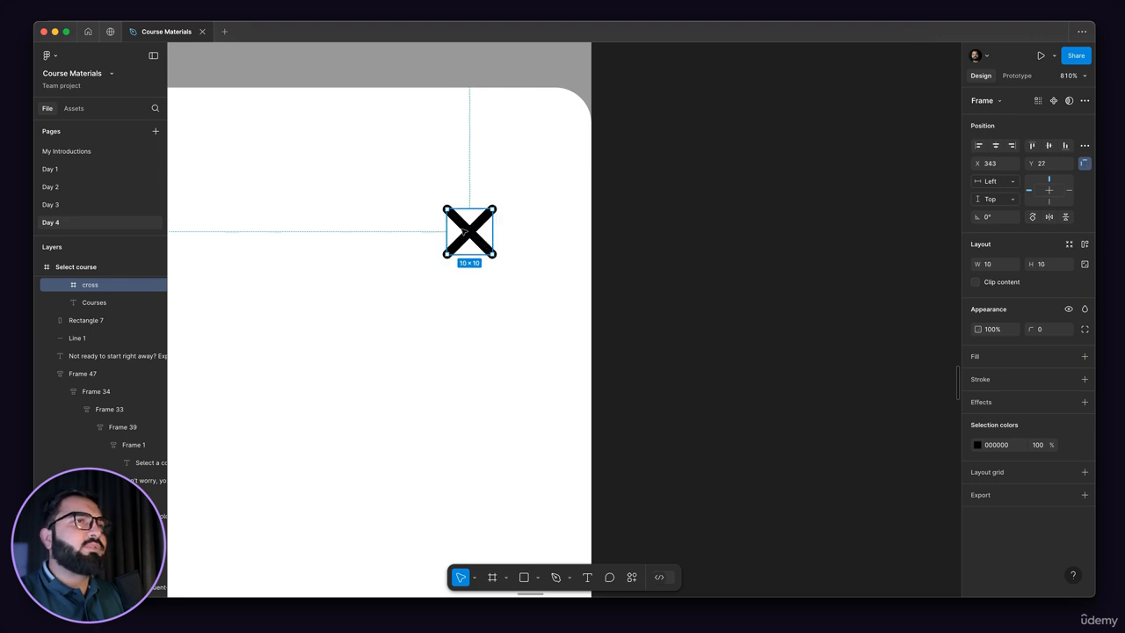
double_click(465, 230)
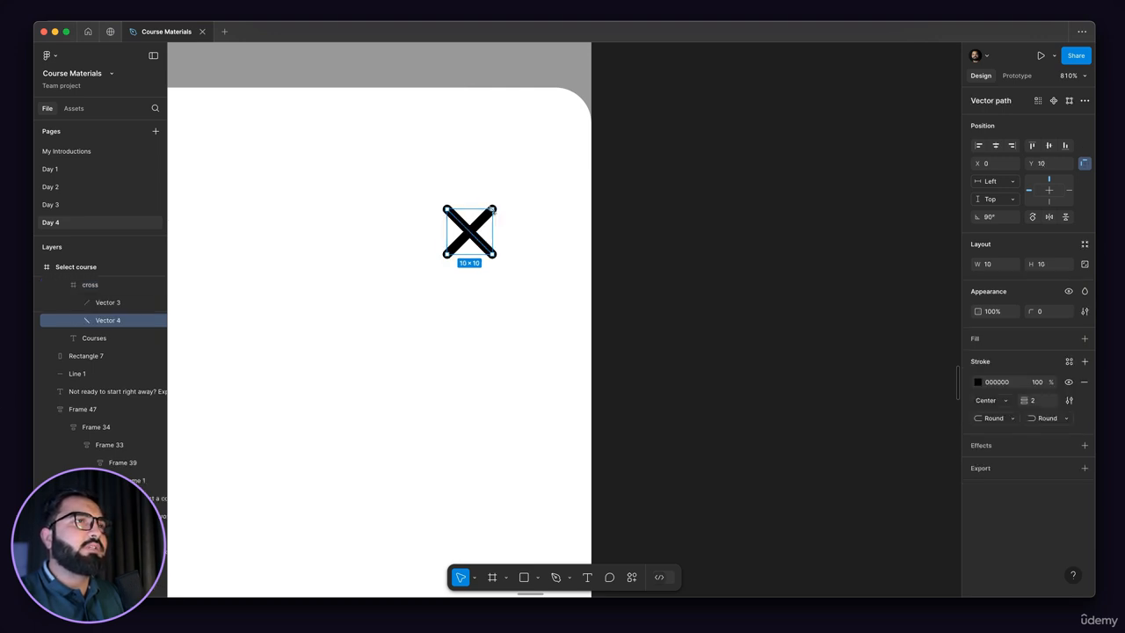
scroll(492, 210, up, 5)
key(Escape)
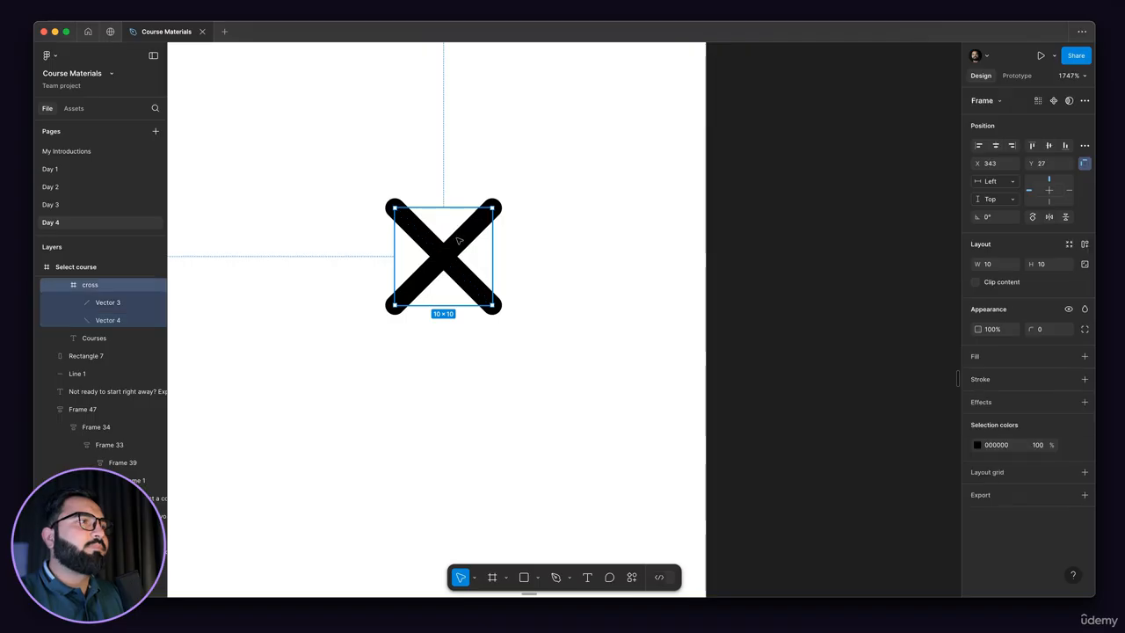
drag(444, 213, 438, 174)
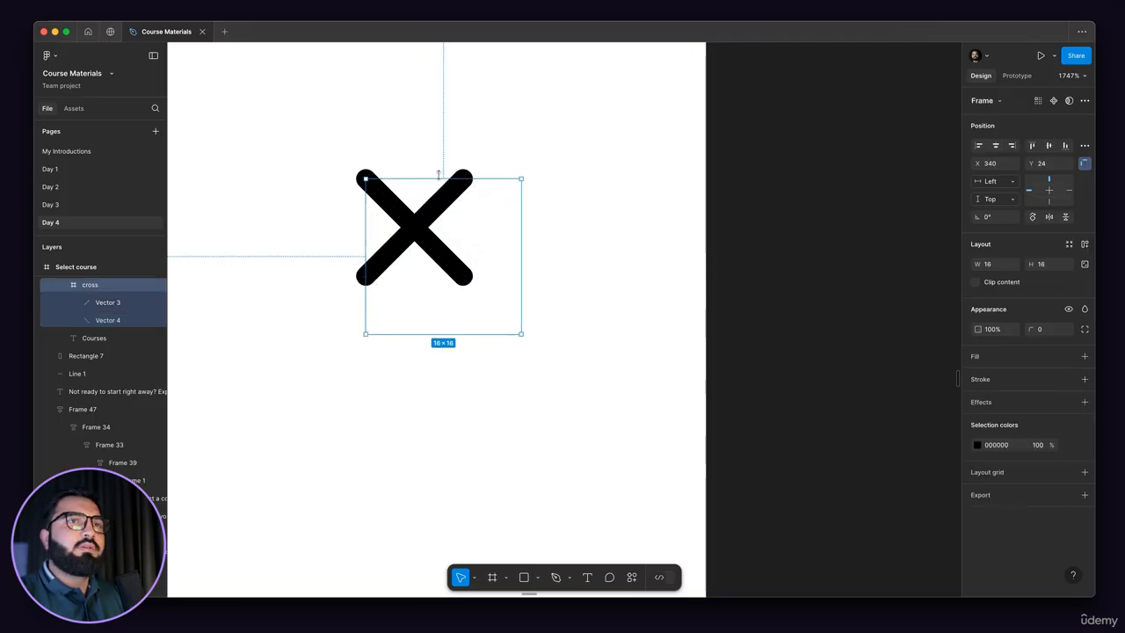
Select both lines inside the popup's cross icon and enlarge them together from the centre to 18 × 18
click(105, 320)
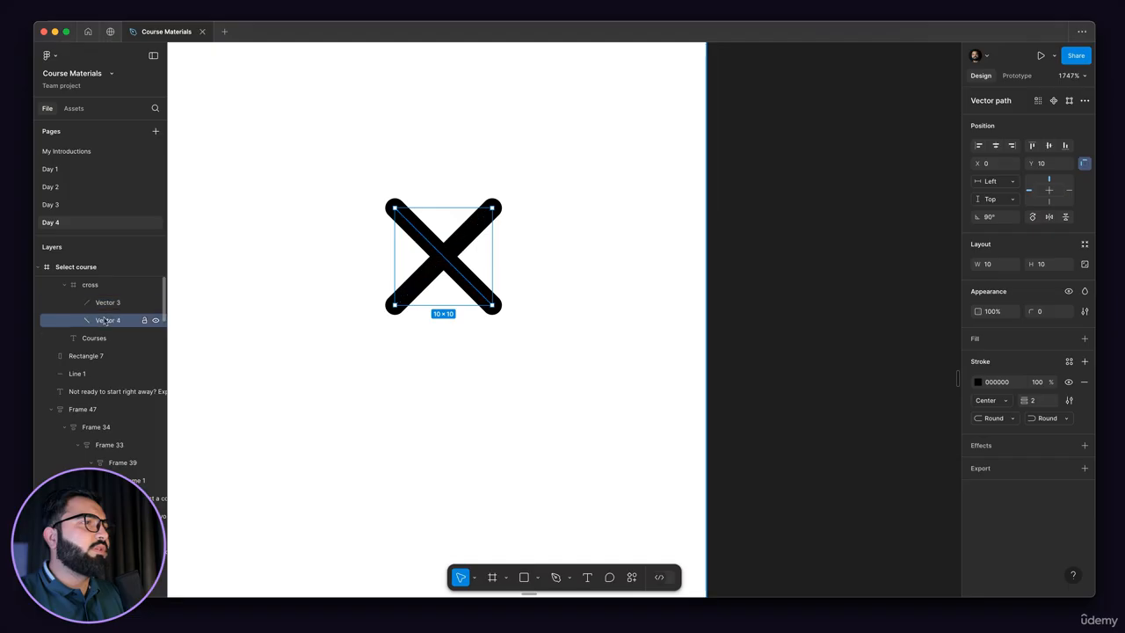
shift+click(108, 302)
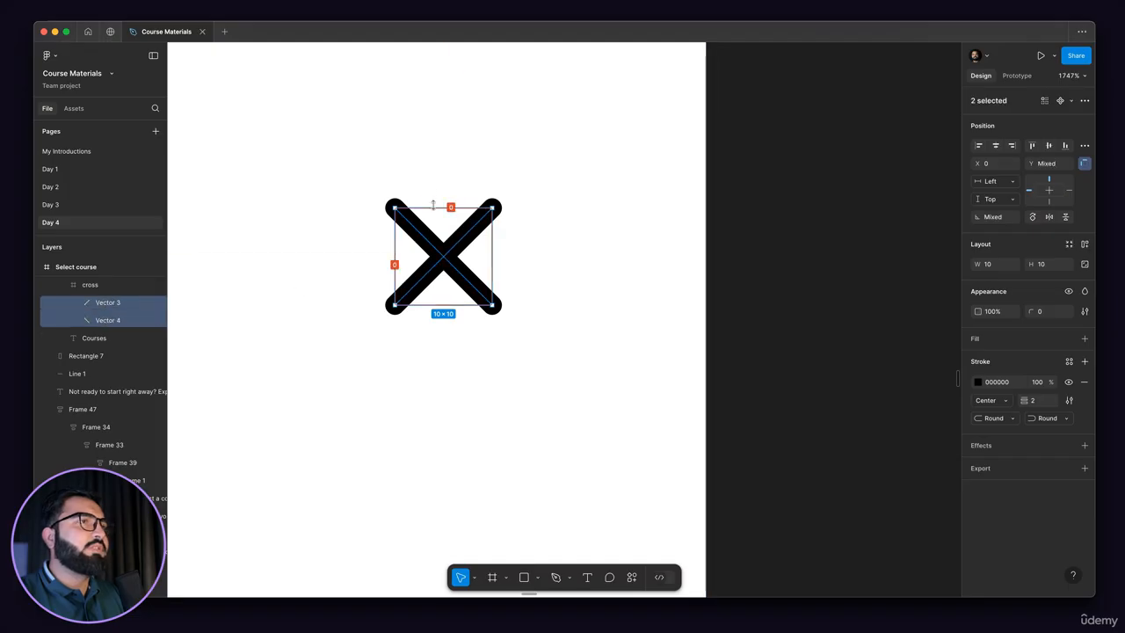
drag(432, 207, 443, 165)
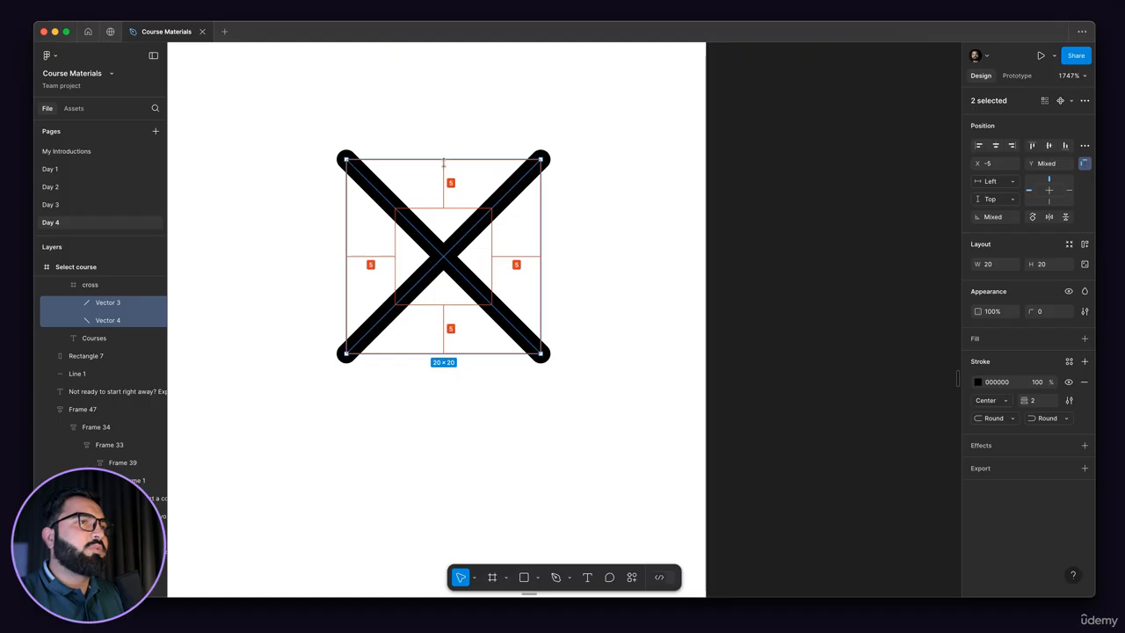
scroll(443, 164, down, 10)
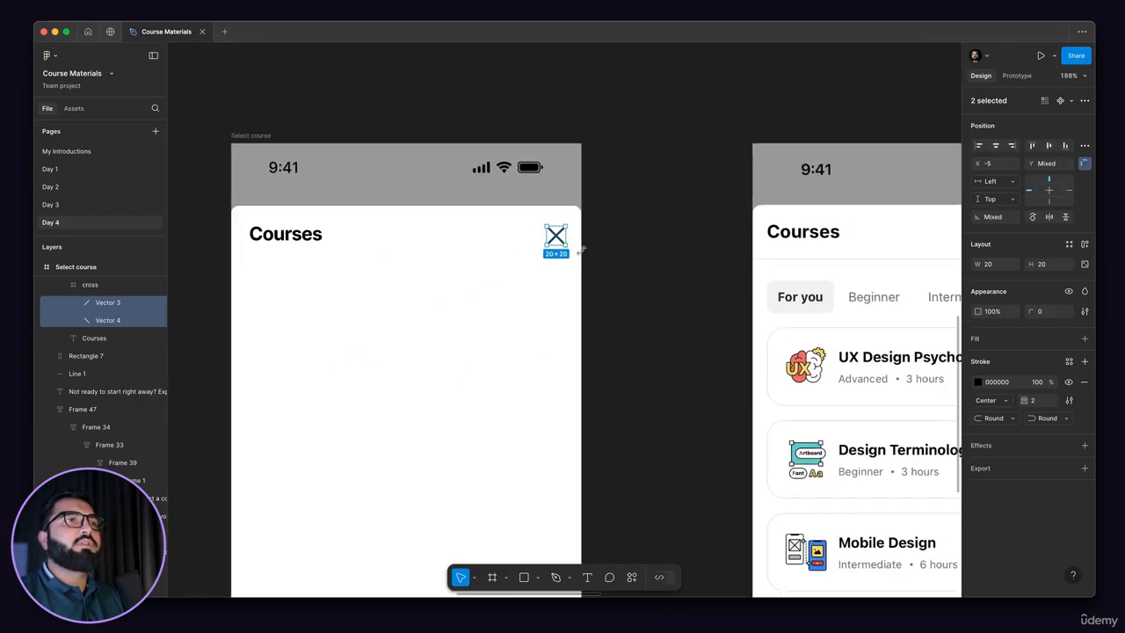
scroll(582, 250, down, 3)
scroll(567, 238, up, 6)
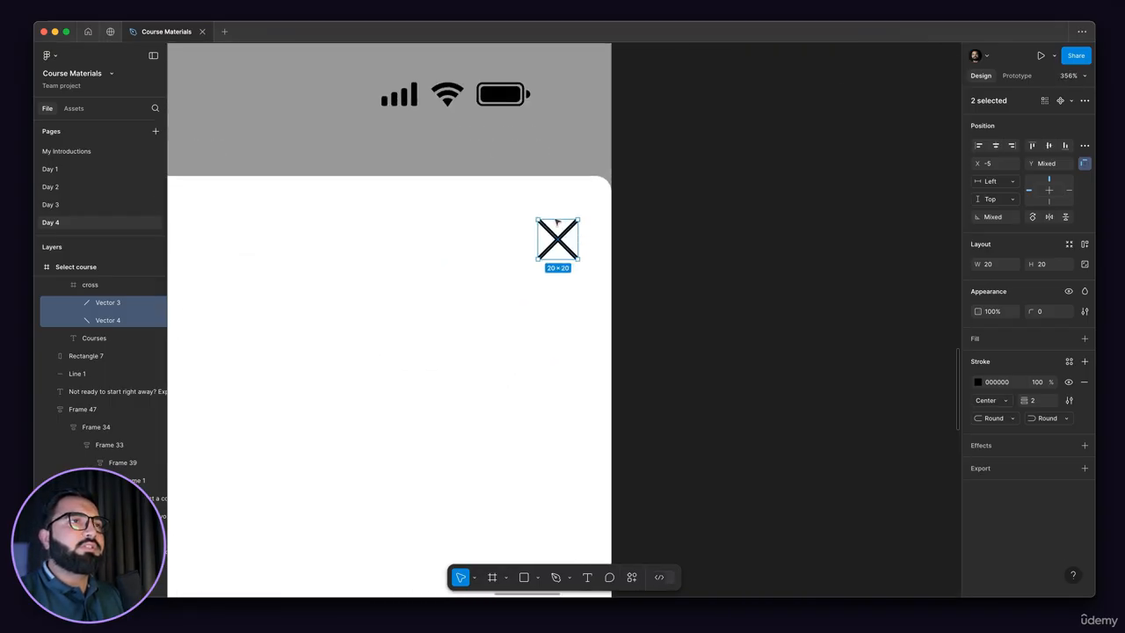
scroll(557, 224, up, 5)
drag(557, 207, 558, 214)
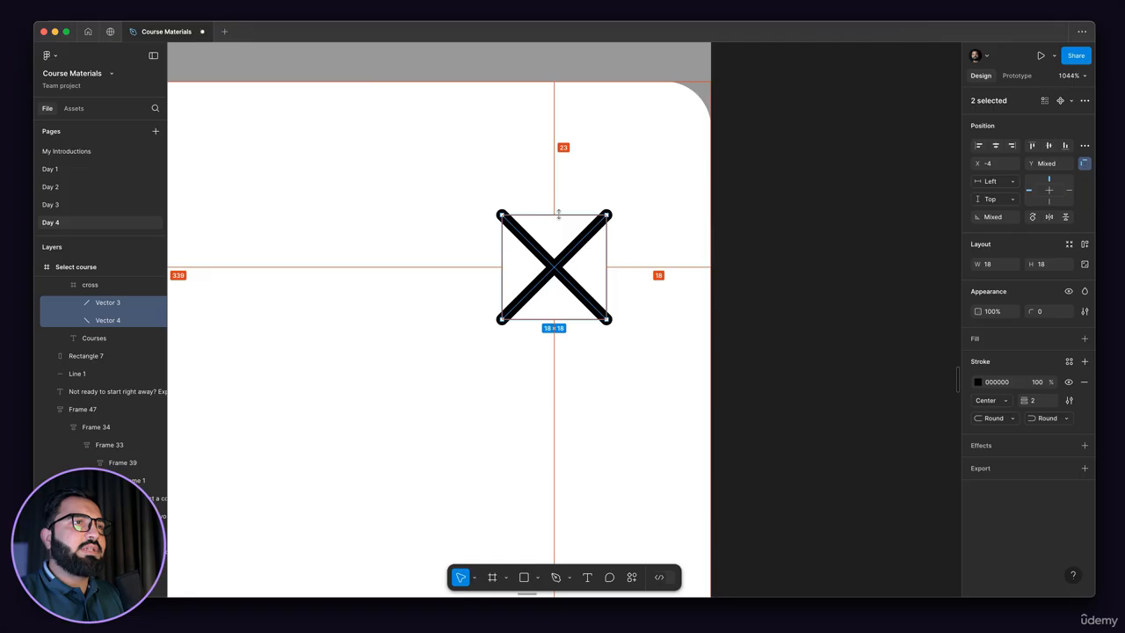
Set the stroke opacity of the cross icon's two lines to 60% and shrink them from the centre to 16 × 16
scroll(559, 220, down, 10)
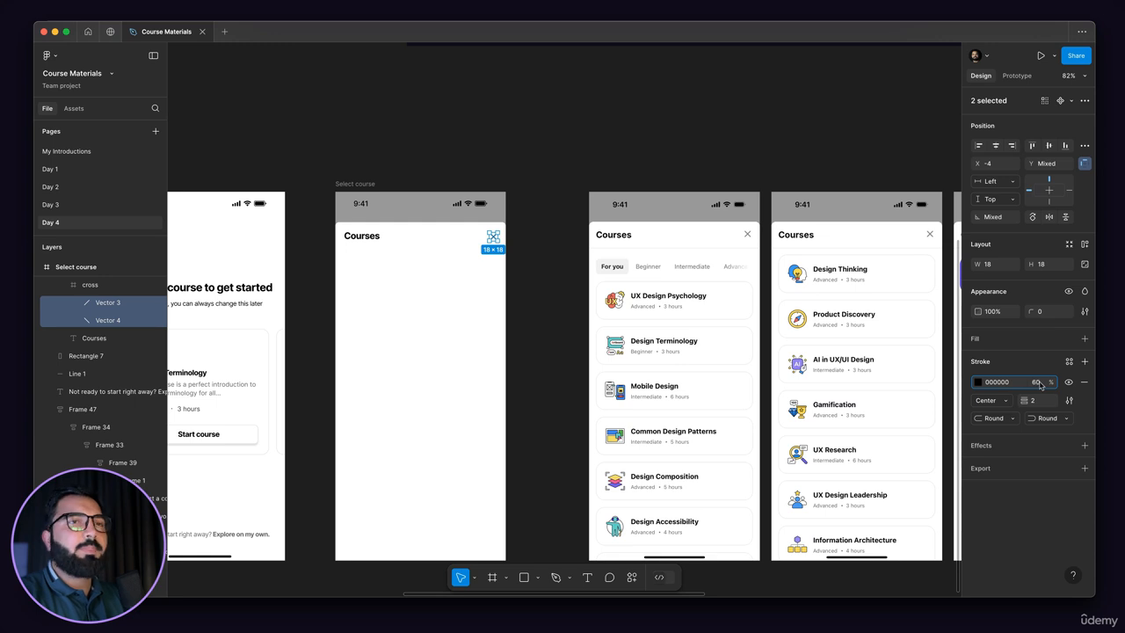
click(1038, 383)
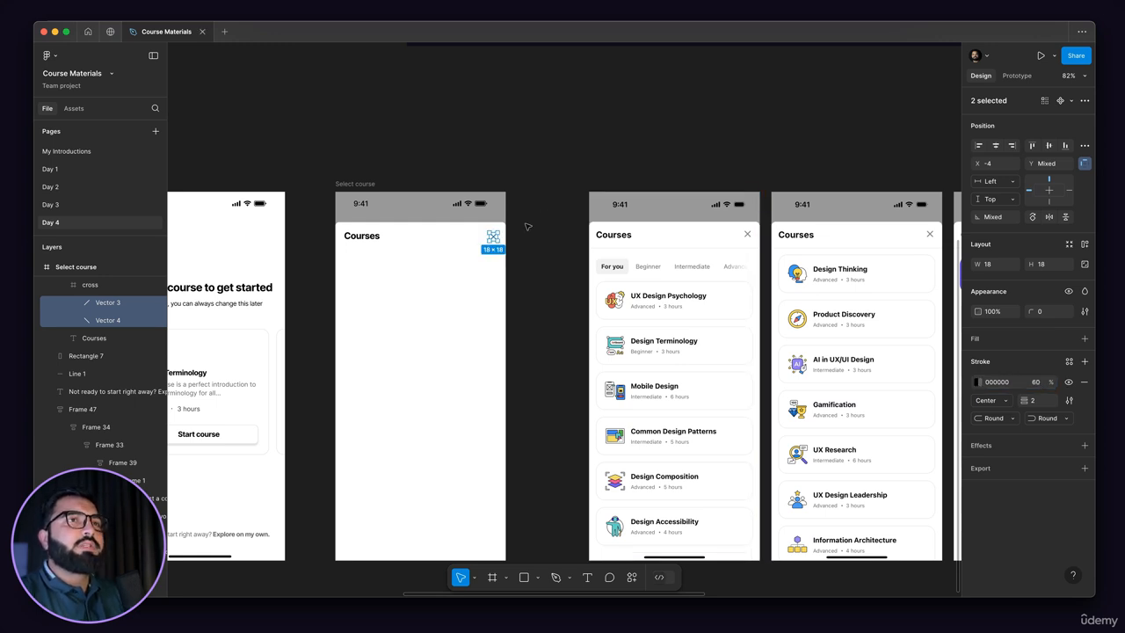
scroll(500, 235, up, 5)
scroll(450, 247, up, 4)
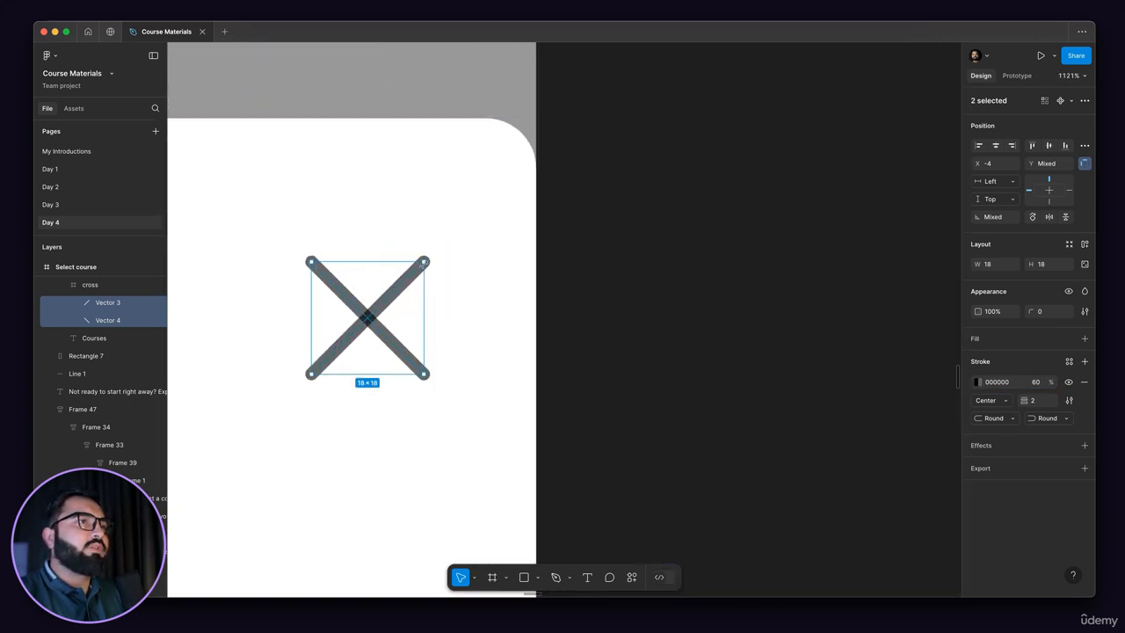
drag(421, 265, 417, 271)
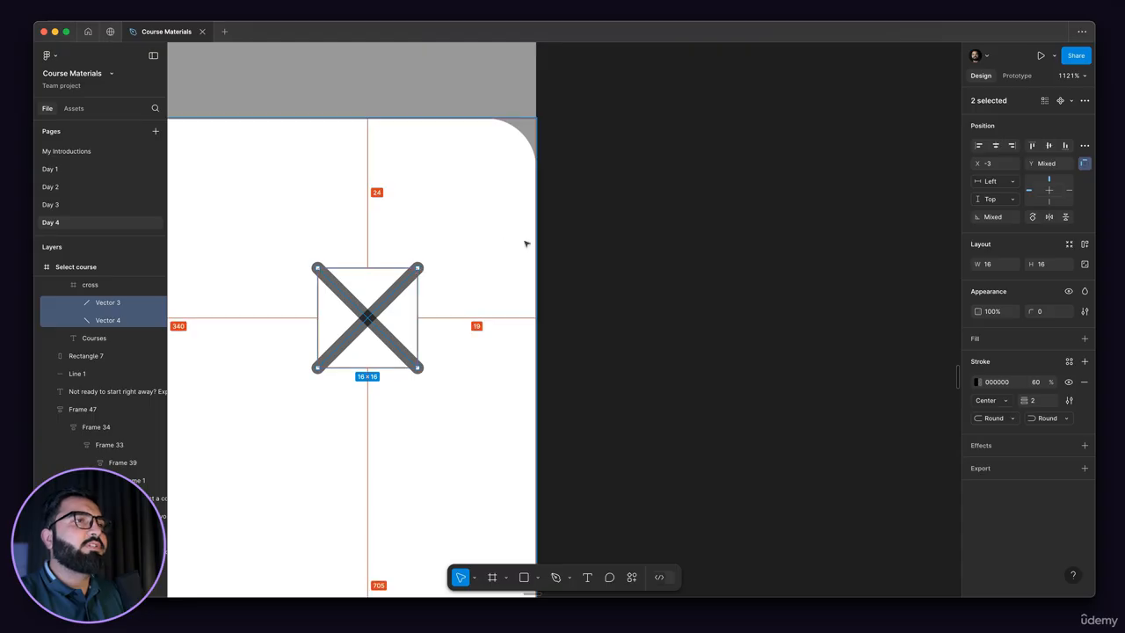
scroll(525, 244, down, 10)
click(674, 243)
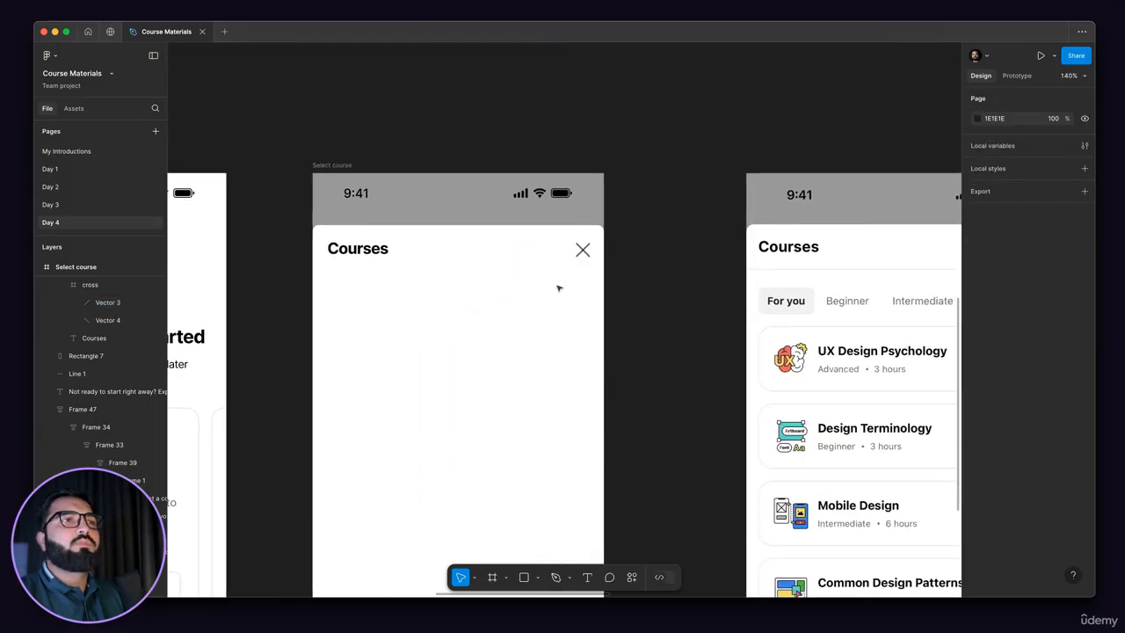
Copy the popup's cross icon and lay the copy over the close icon in the first reference screenshot
scroll(545, 286, right, 5)
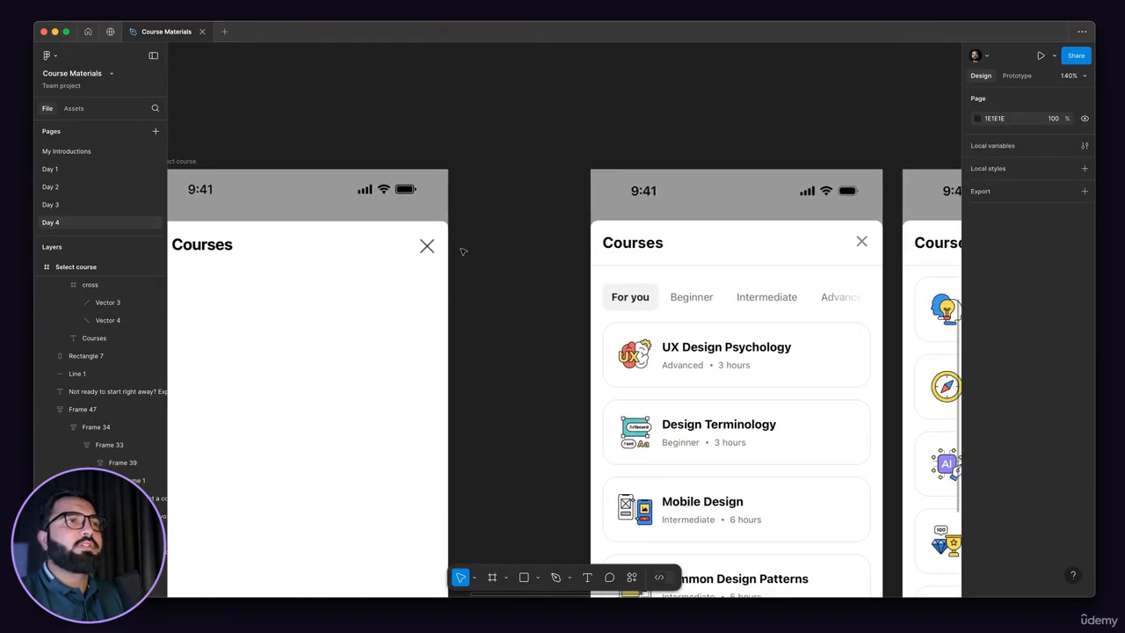
scroll(428, 245, up, 3)
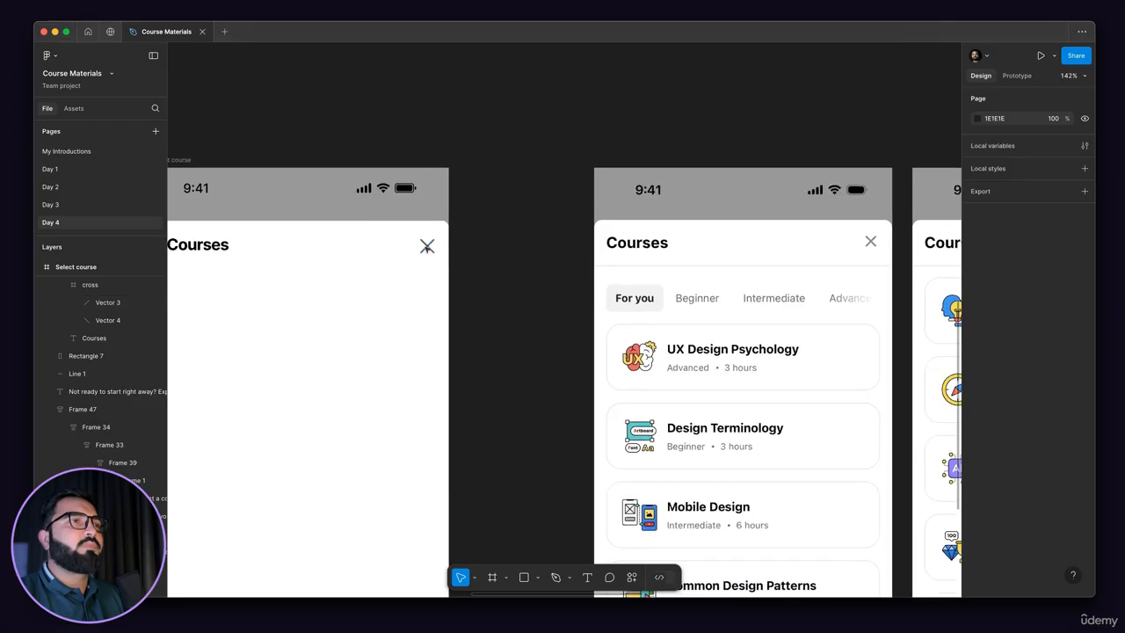
click(427, 246)
scroll(527, 277, right, 5)
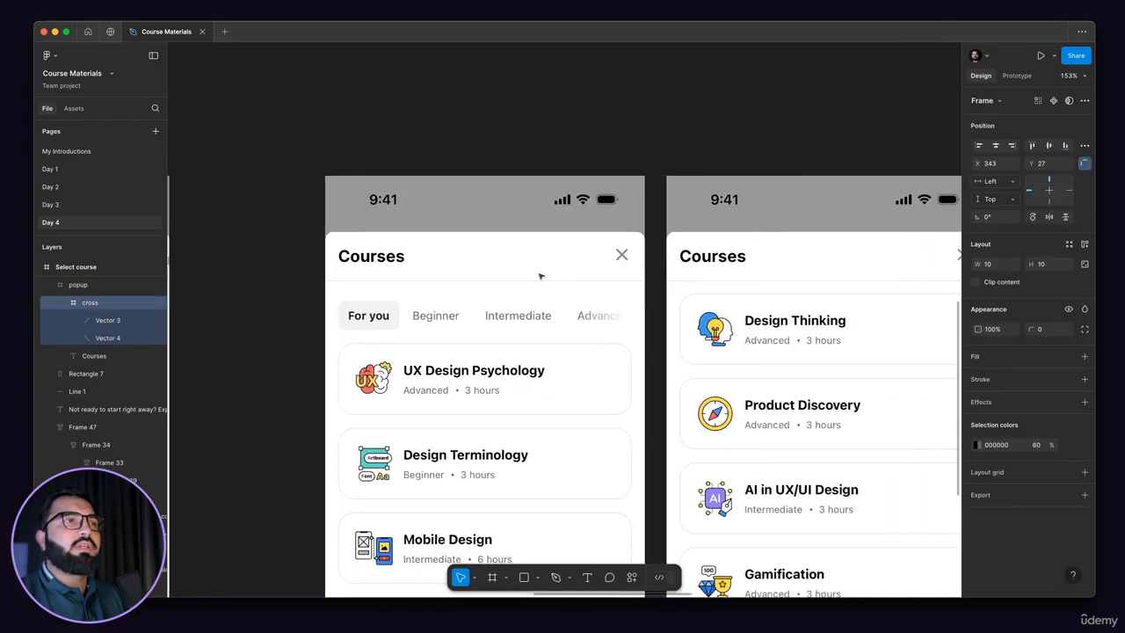
click(465, 282)
scroll(617, 264, up, 5)
scroll(616, 263, up, 4)
key(ctrl+v)
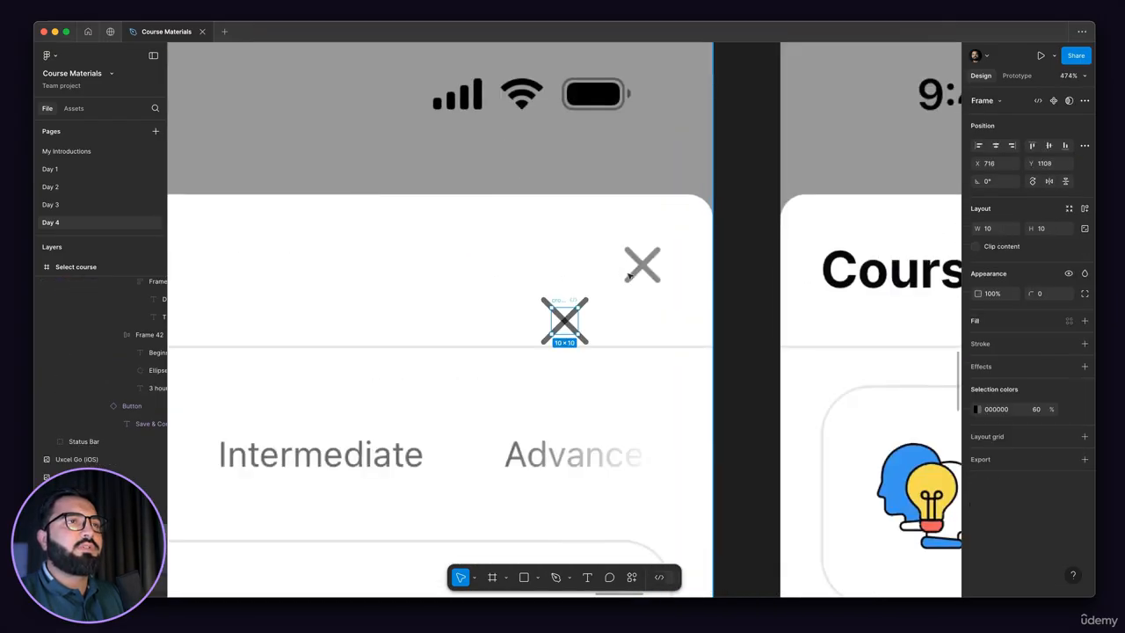
drag(569, 305, 647, 249)
scroll(646, 247, up, 5)
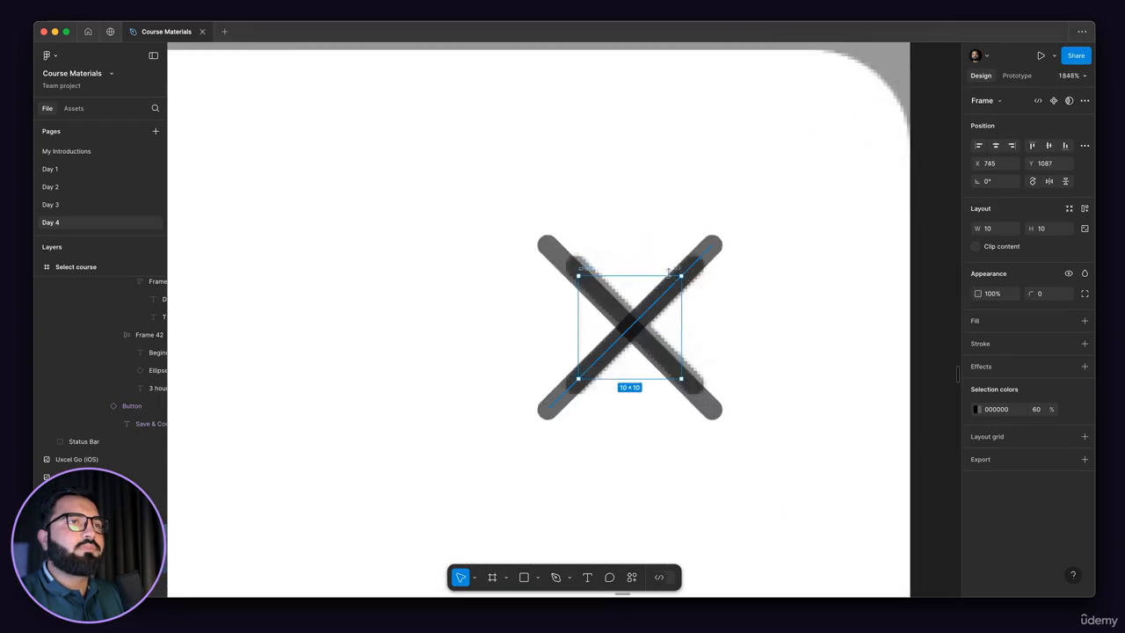
Scale both lines of the pasted cross from the centre to 12 × 12 to match the reference close icon
click(579, 255)
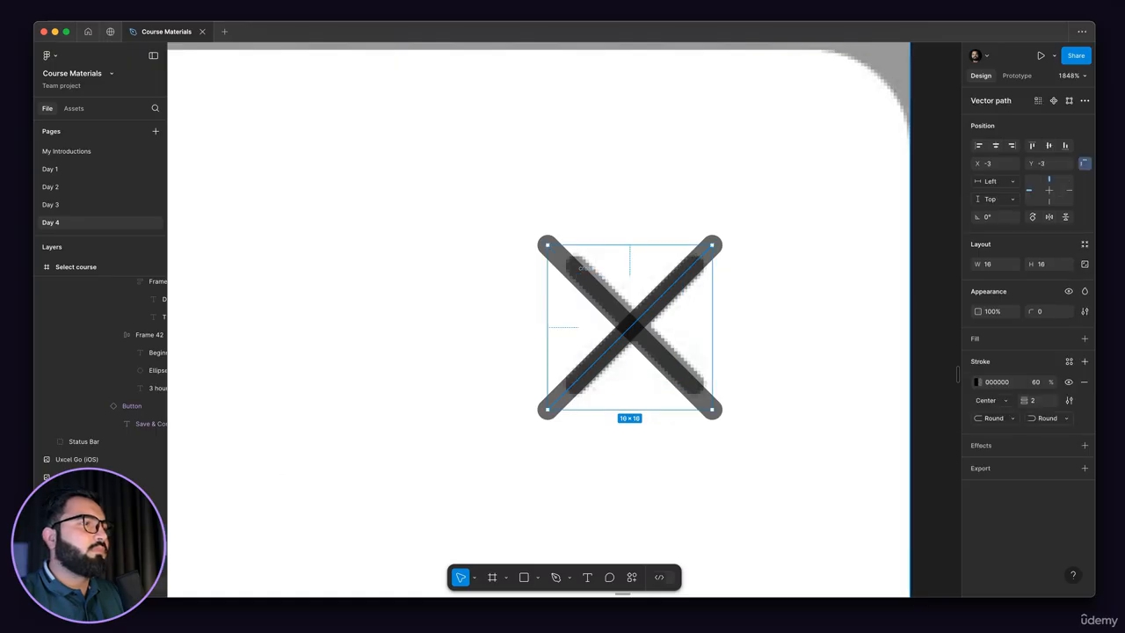
key(super+a)
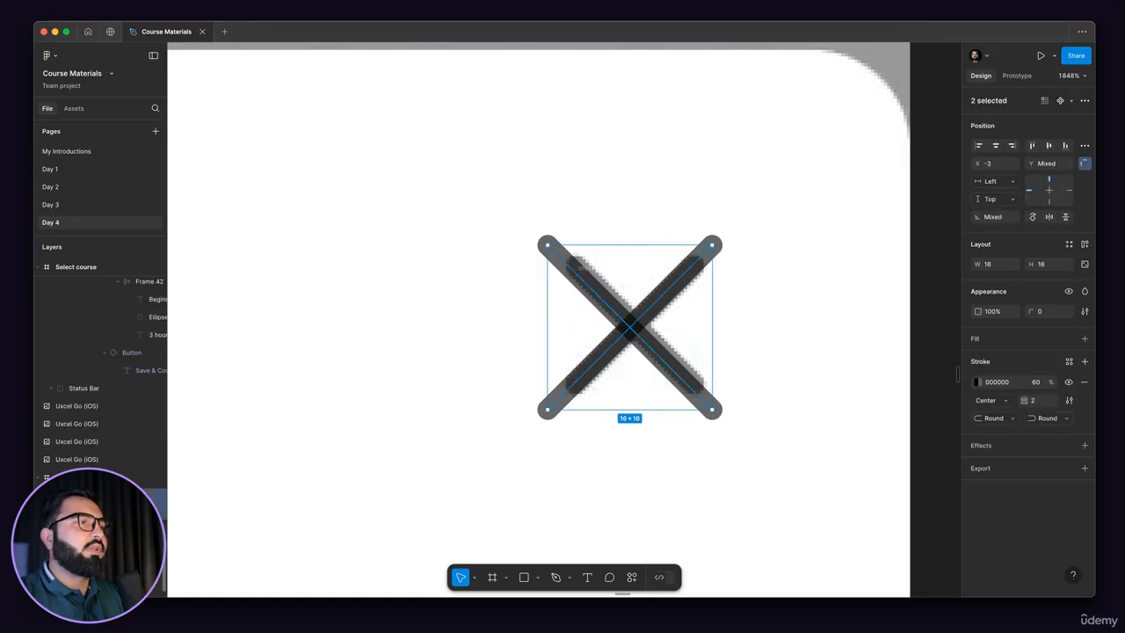
scroll(705, 239, up, 5)
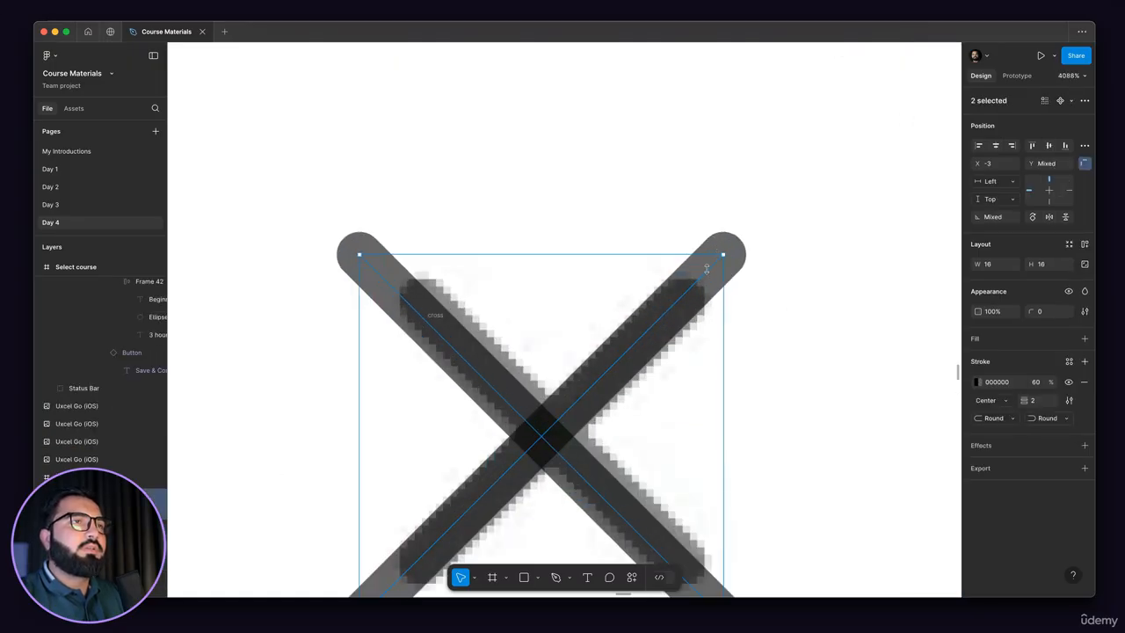
drag(707, 269, 678, 301)
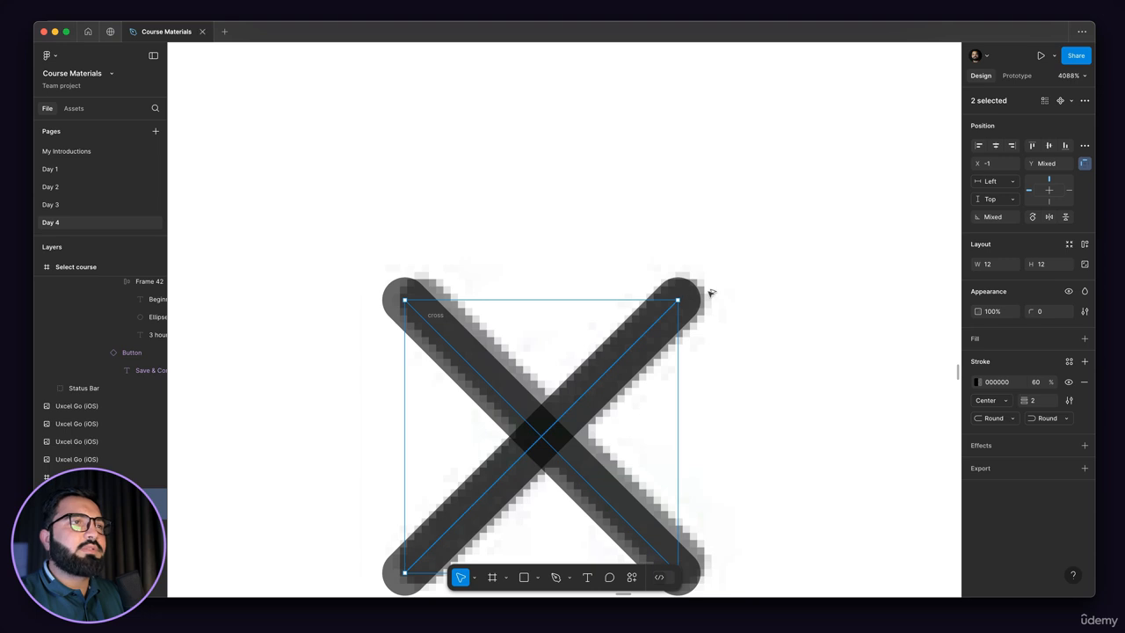
Move the two cross lines to X 725, clear of the reference close icon, and compare the two icons side by side
scroll(593, 310, down, 3)
drag(592, 310, 332, 315)
scroll(325, 310, up, 3)
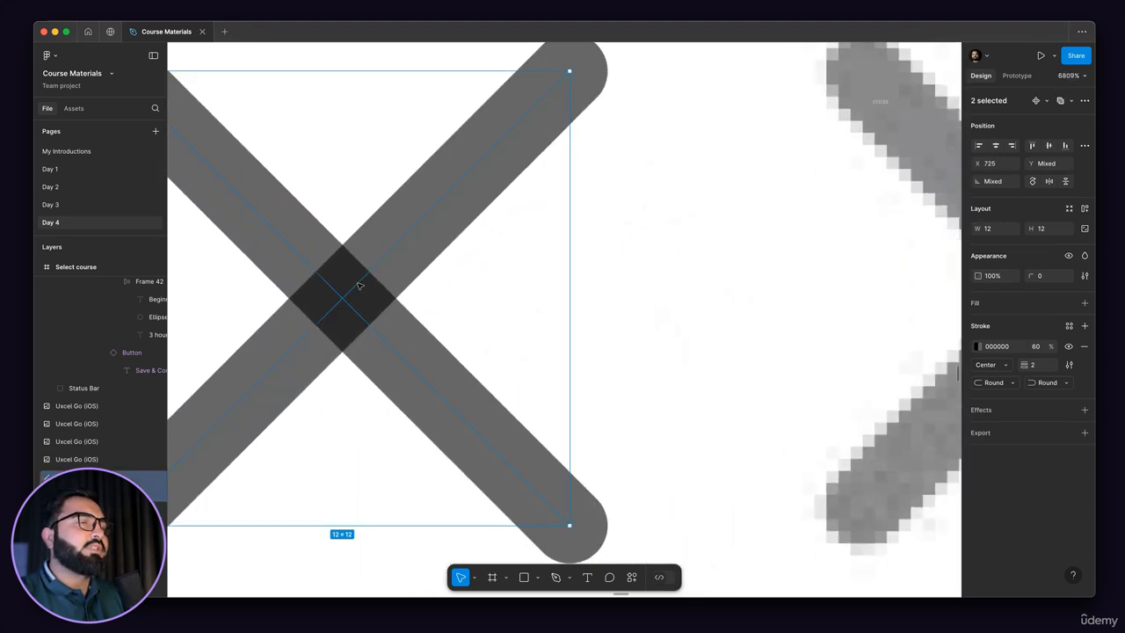
scroll(347, 274, down, 2)
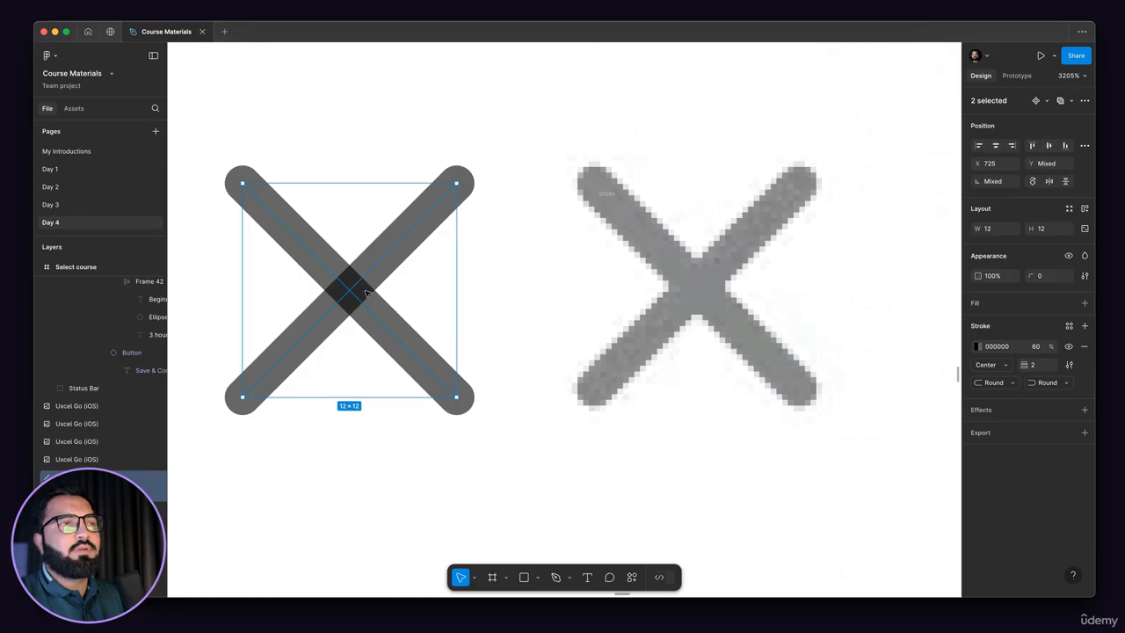
scroll(351, 290, up, 3)
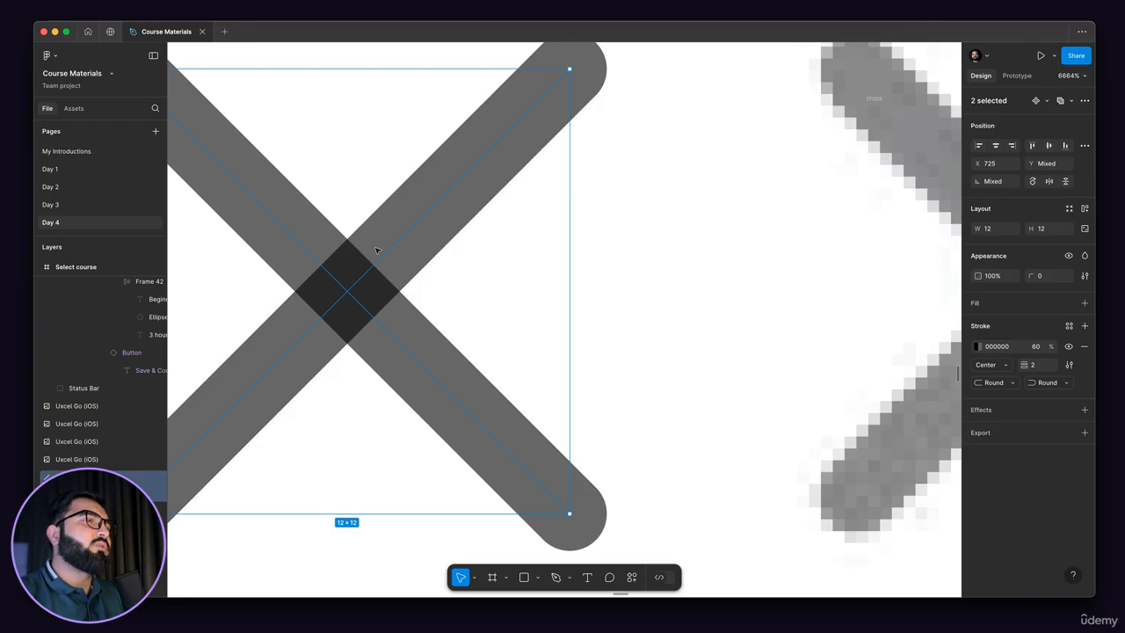
scroll(301, 295, up, 3)
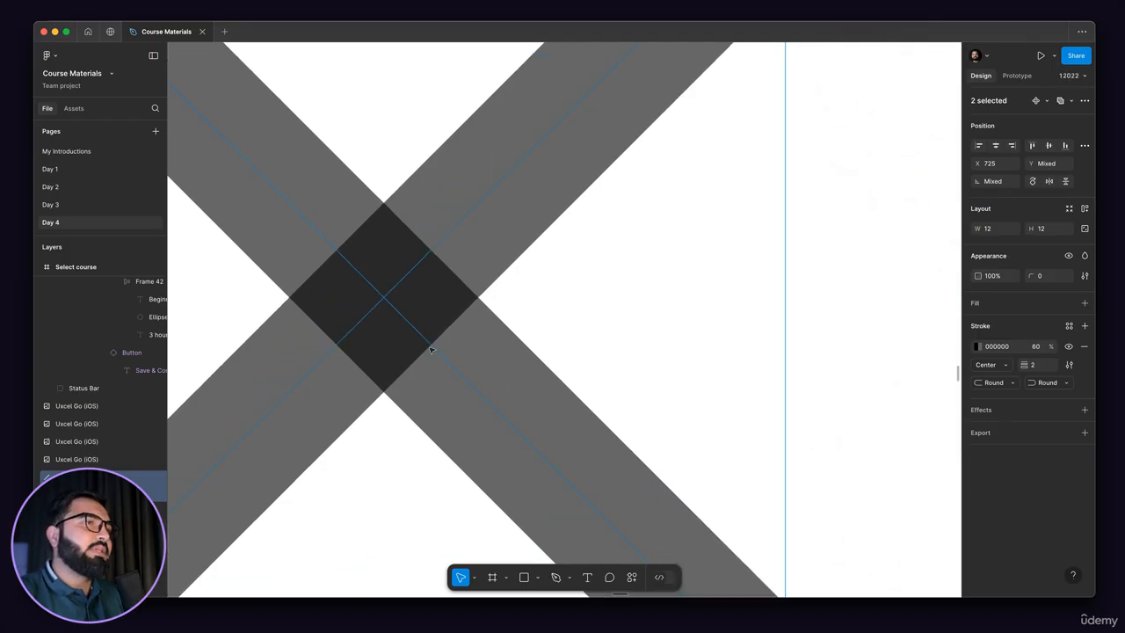
scroll(430, 350, down, 5)
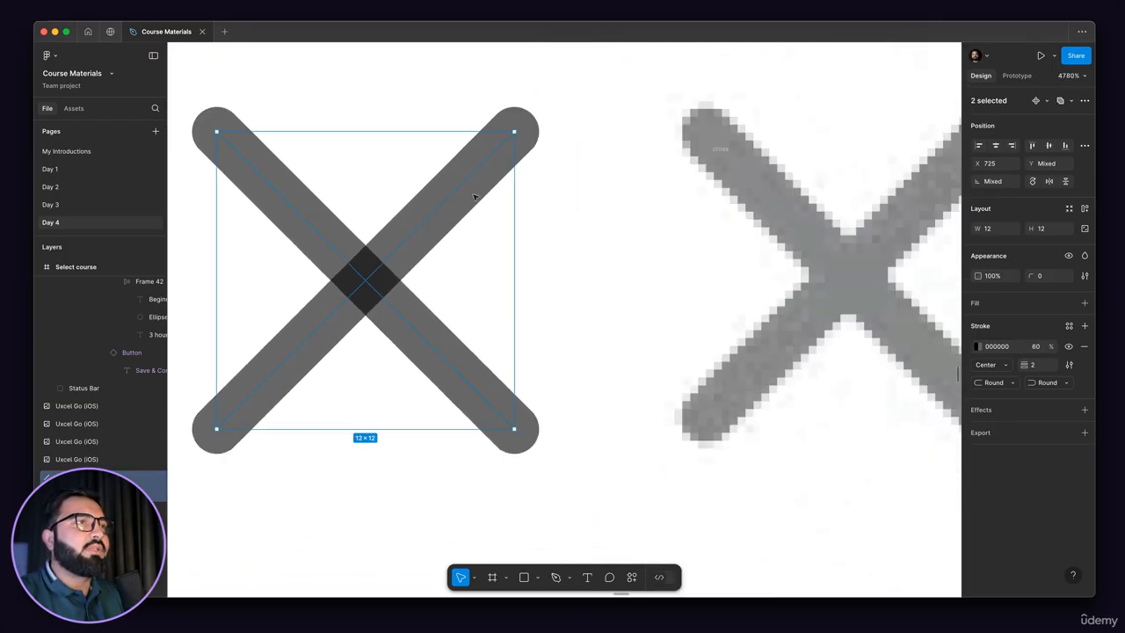
scroll(475, 197, down, 1)
Recolour the strokes of both cross lines with the solid grey sampled from the reference close icon
click(446, 209)
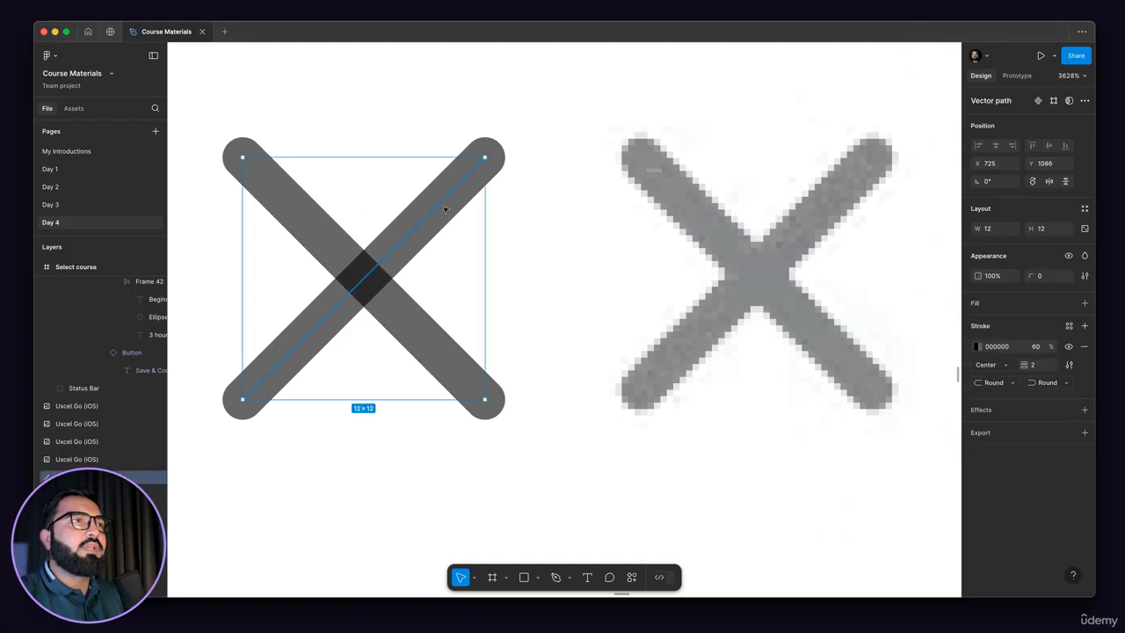
shift+click(304, 208)
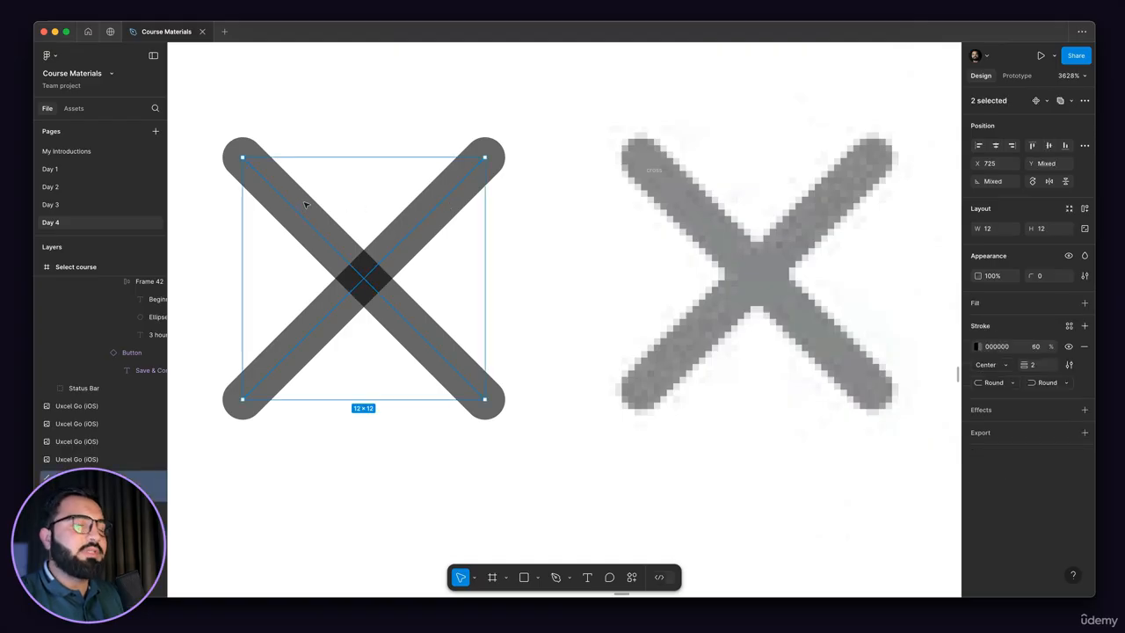
key(i)
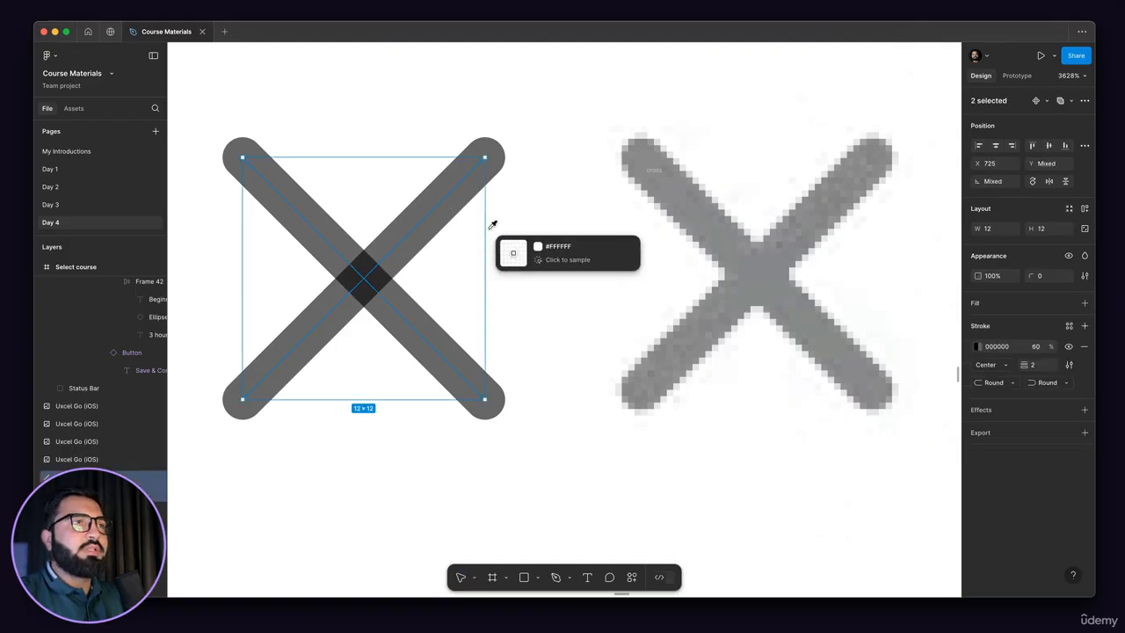
click(649, 185)
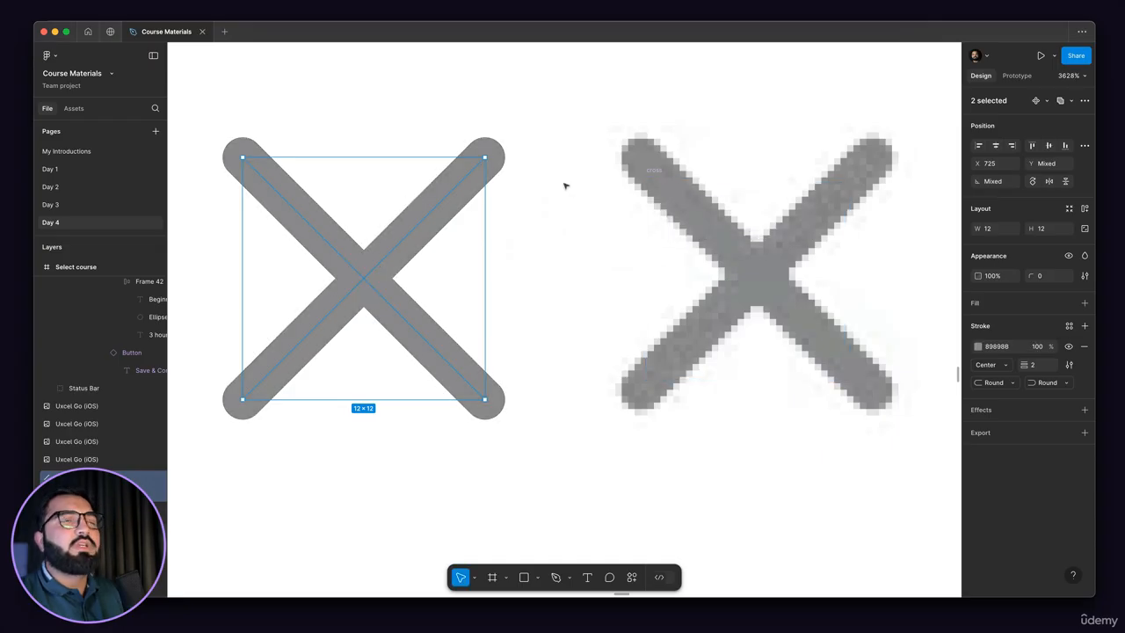
scroll(704, 199, down, 3)
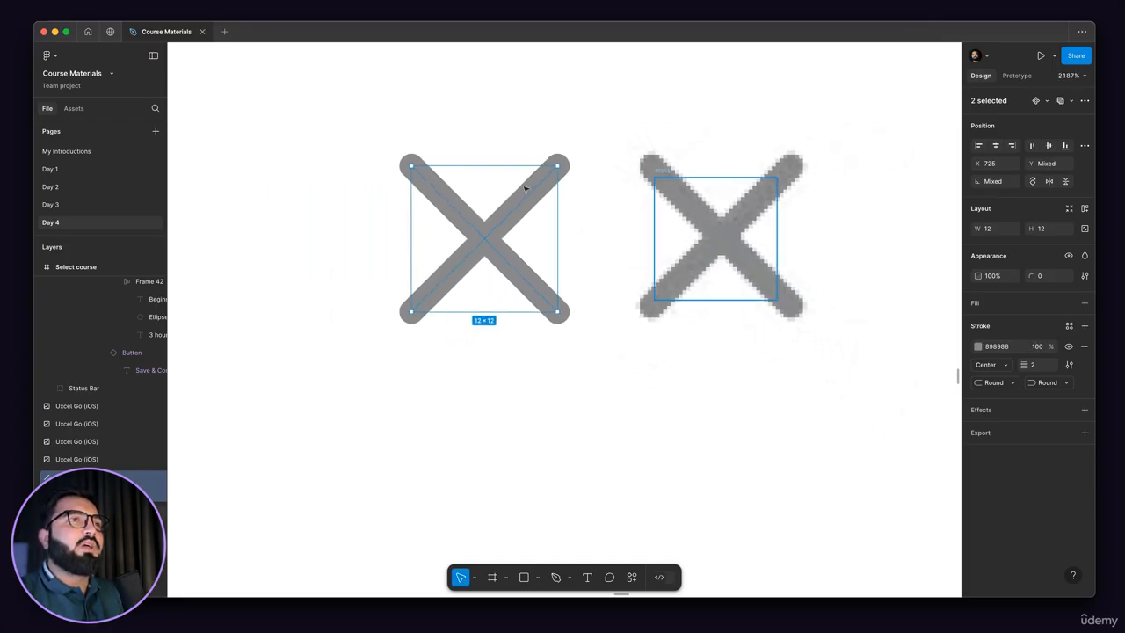
Delete the cross frame that still lies over the close icon in the first reference screenshot
scroll(673, 184, up, 4)
scroll(669, 183, down, 1)
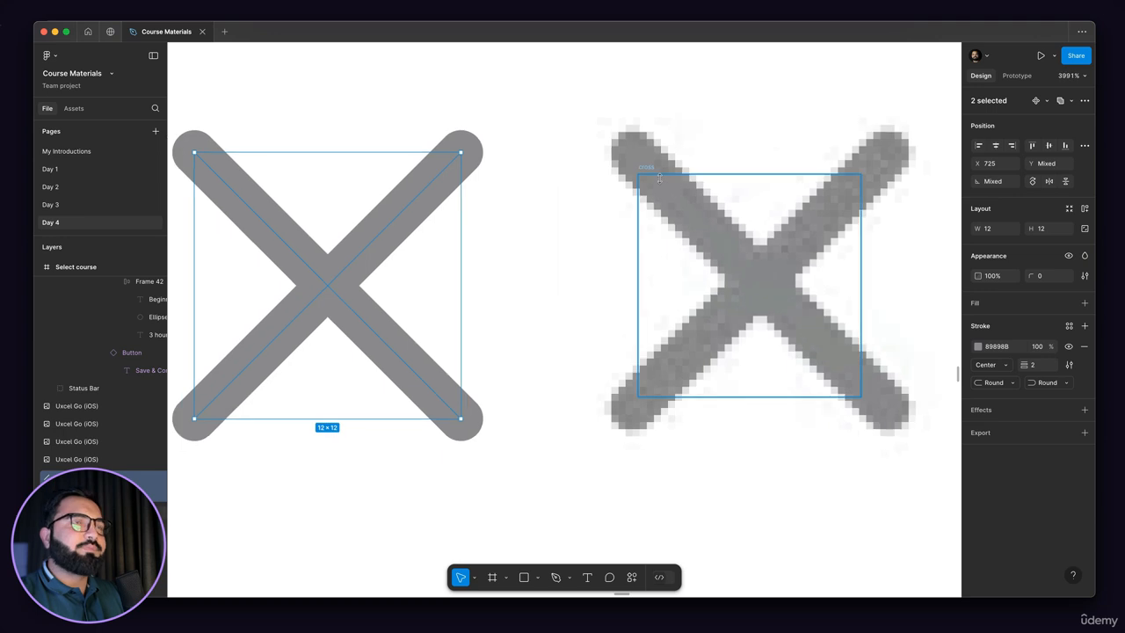
click(662, 179)
key(BackSpace)
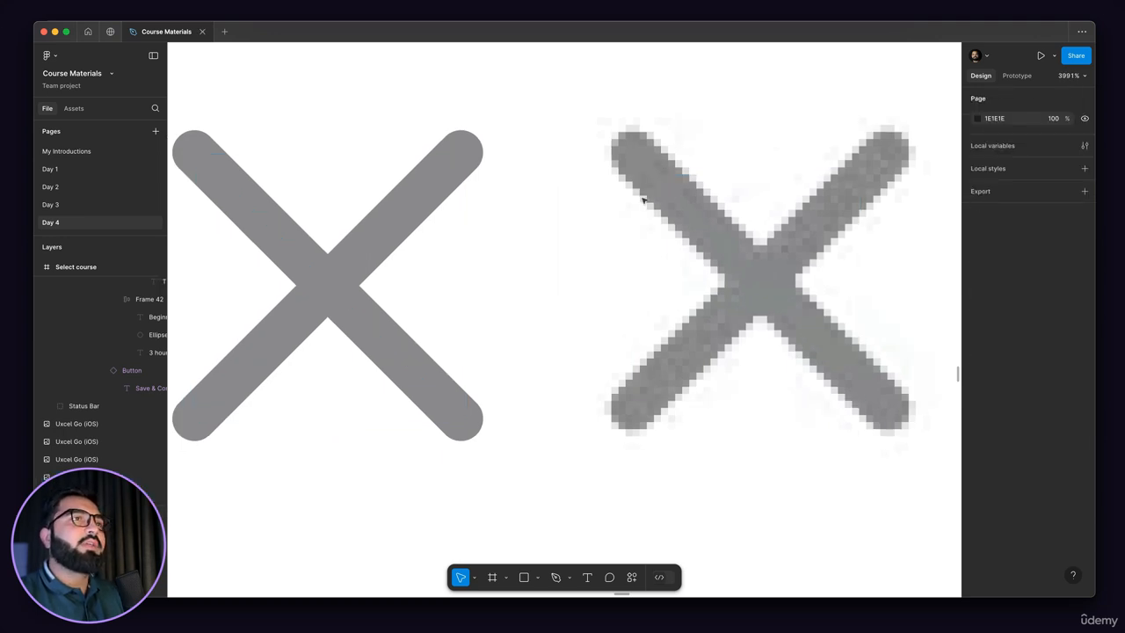
Select both grey cross lines beside the reference close icon and wrap them in a frame
scroll(642, 200, down, 3)
click(527, 195)
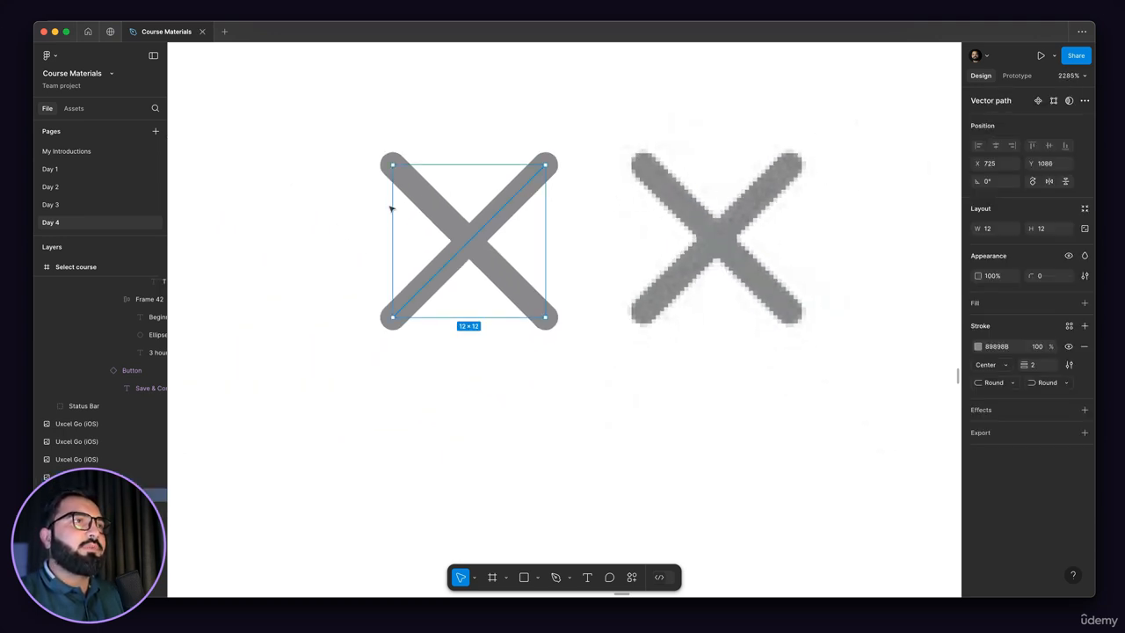
click(114, 513)
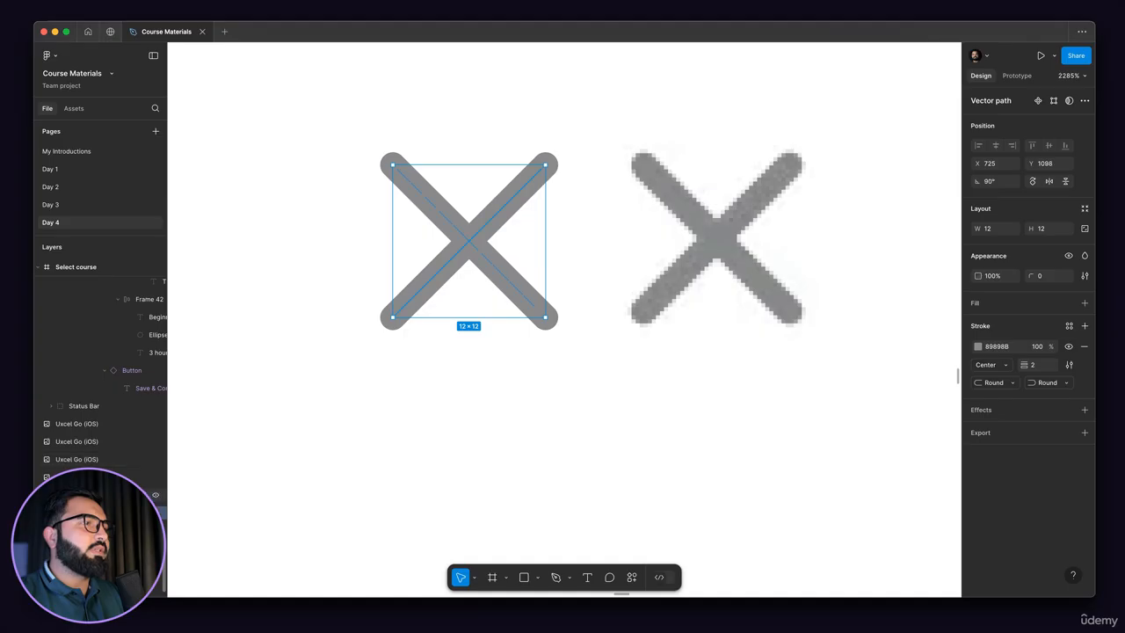
shift+click(114, 495)
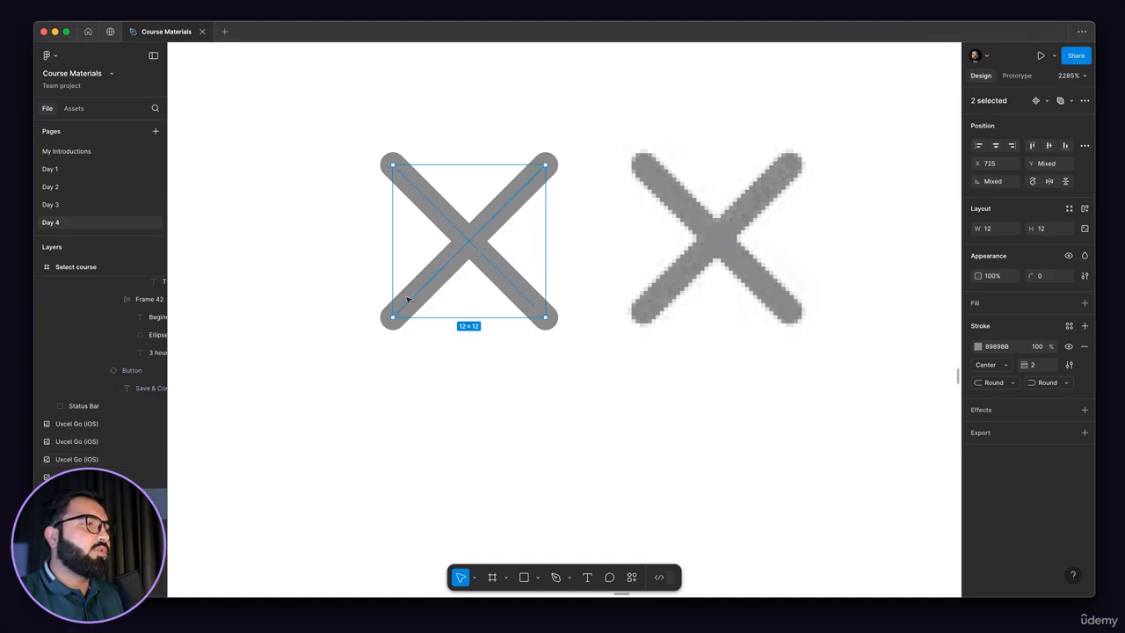
key(super+alt+g)
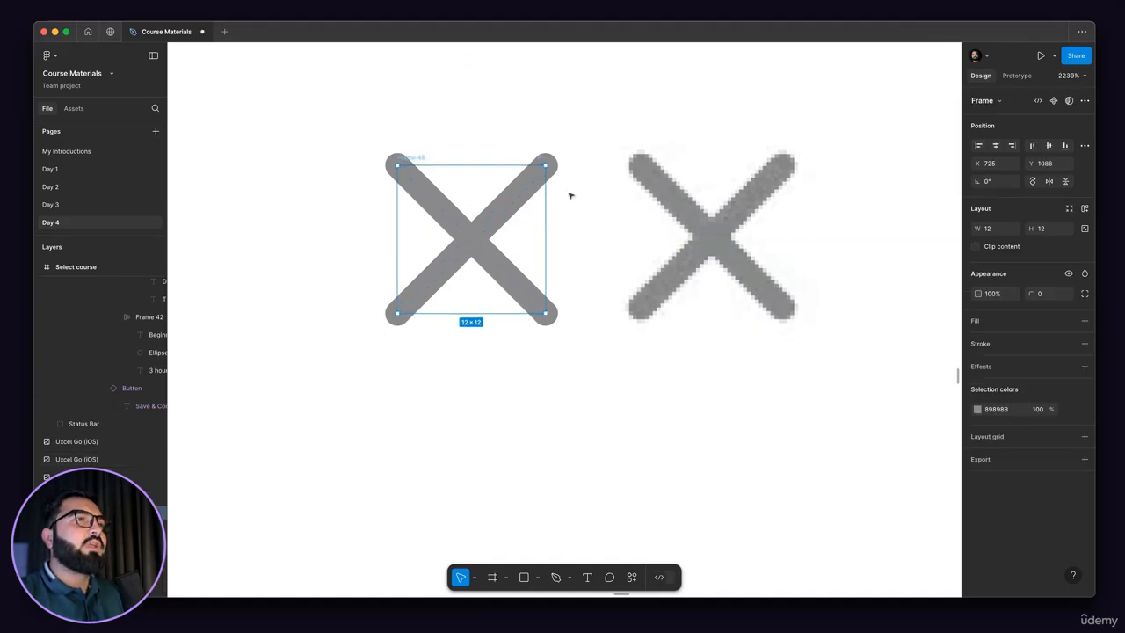
Move the grey cross frame into the popup's header beside the old cross and delete the old 10 × 10 cross
scroll(562, 192, down, 5)
scroll(782, 233, down, 10)
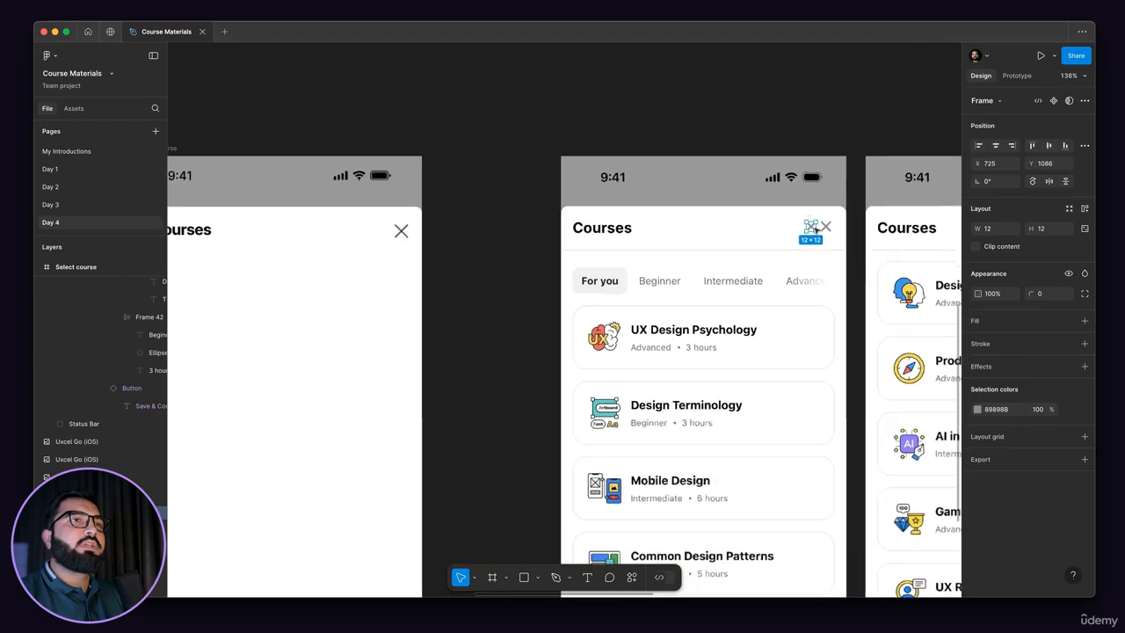
drag(810, 226, 406, 242)
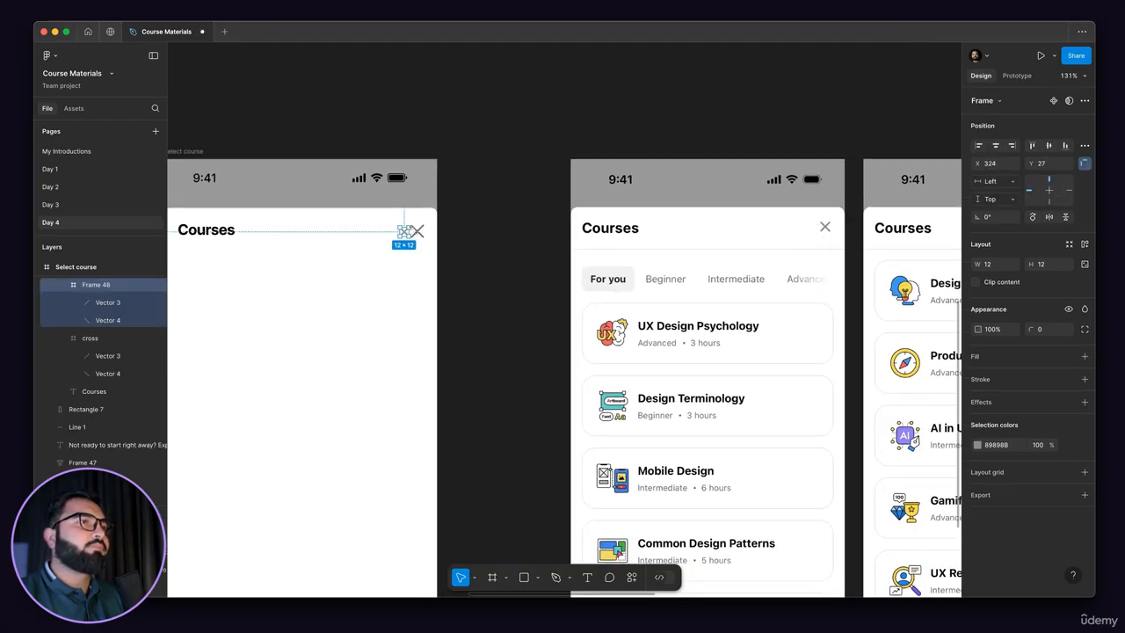
scroll(412, 230, up, 5)
scroll(428, 234, up, 2)
key(Tab)
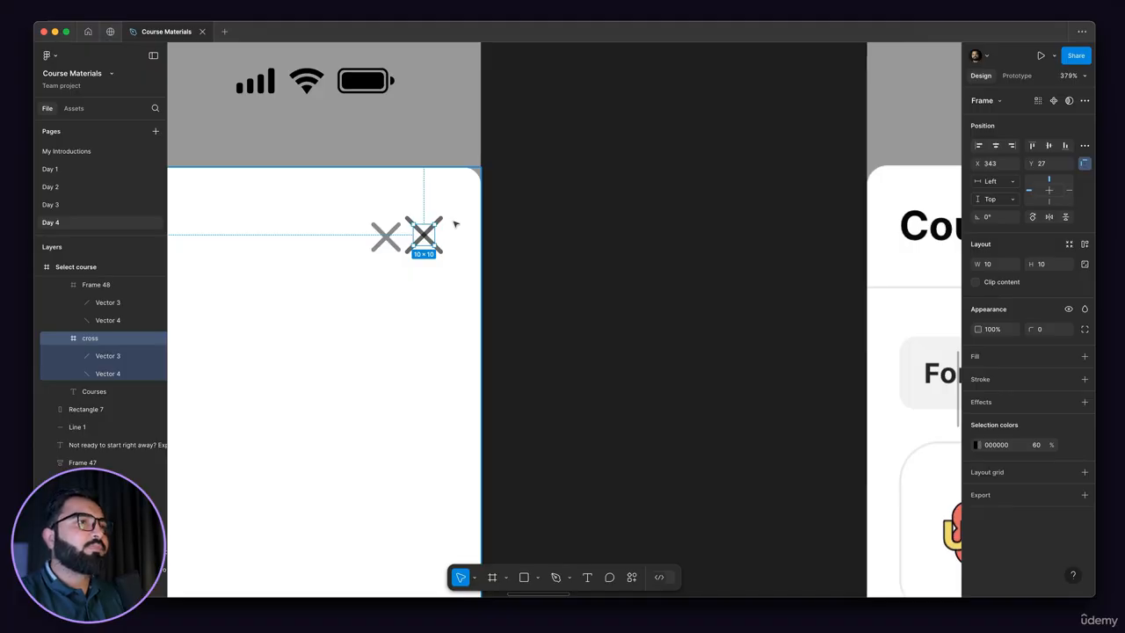
key(Delete)
Place the grey cross at X 339, Y 25 in the popup and combine it with the Courses title in an auto layout
scroll(527, 237, down, 5)
click(551, 239)
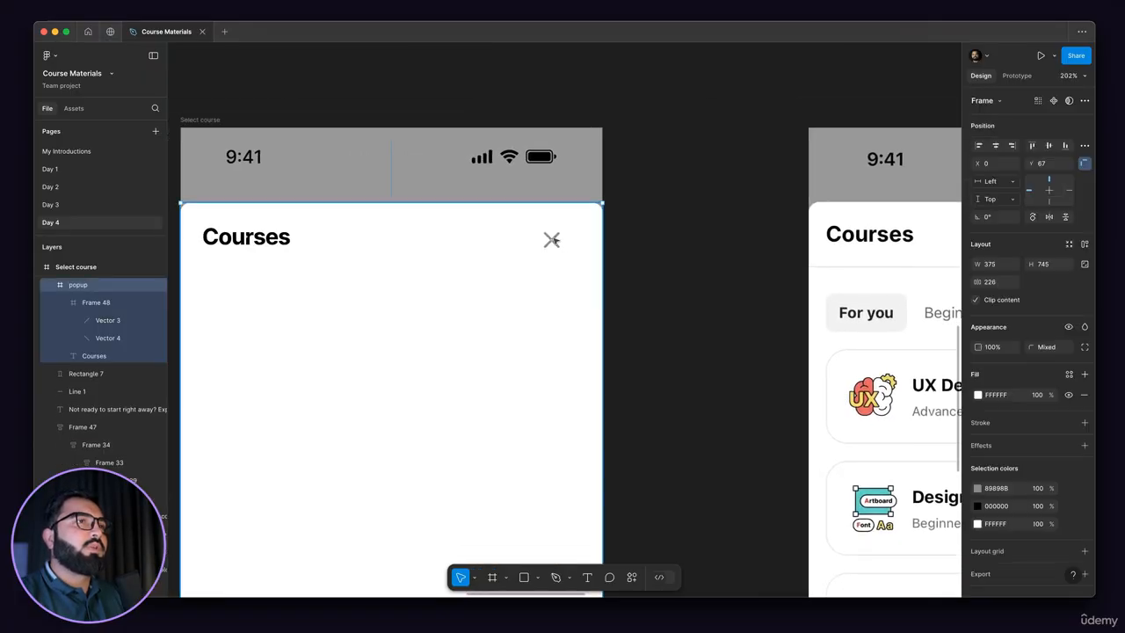
drag(559, 240, 569, 241)
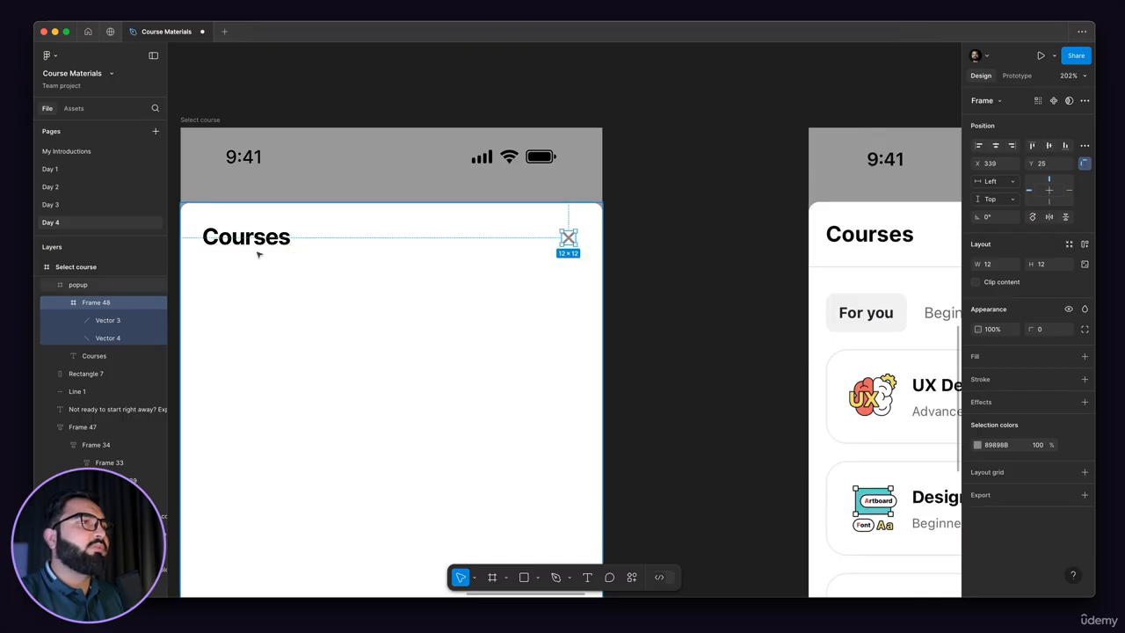
shift+click(508, 236)
key(shift+a)
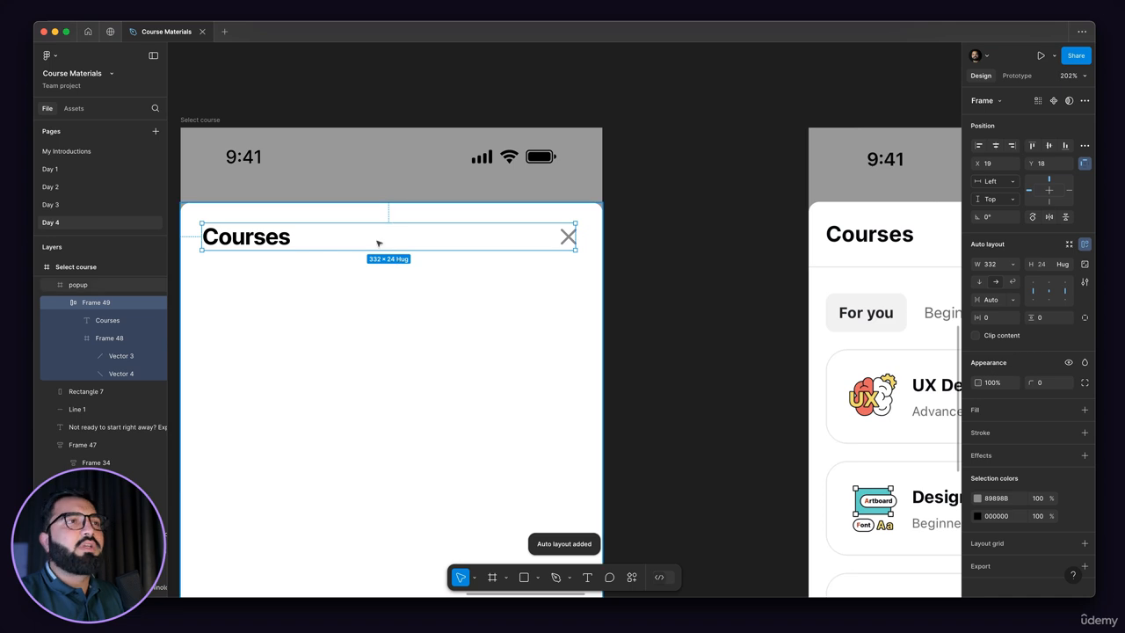
Examine the divider line and spacing below the Courses header in the first reference screenshot against the popup's header
scroll(456, 237, down, 3)
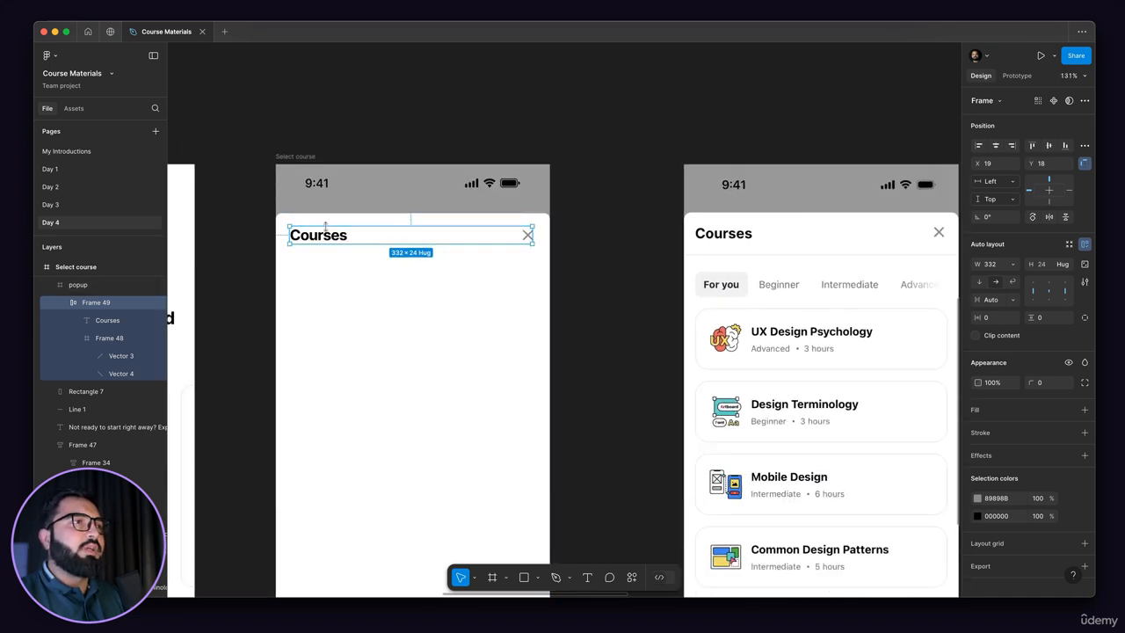
scroll(333, 231, up, 4)
scroll(299, 236, down, 2)
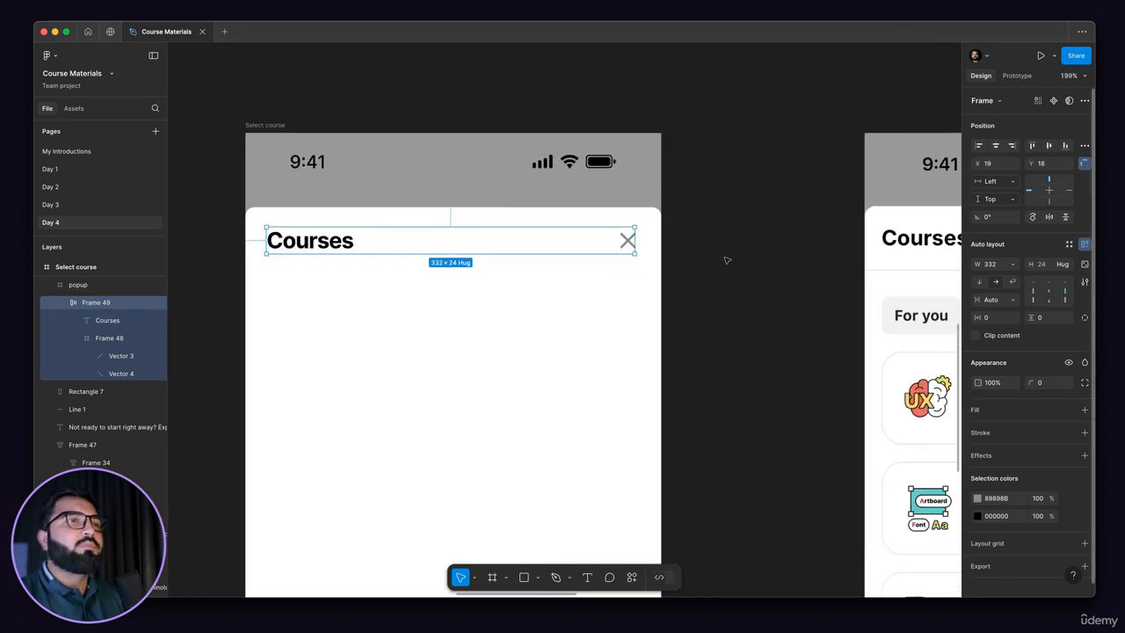
click(720, 313)
scroll(583, 294, right, 5)
scroll(847, 269, down, 4)
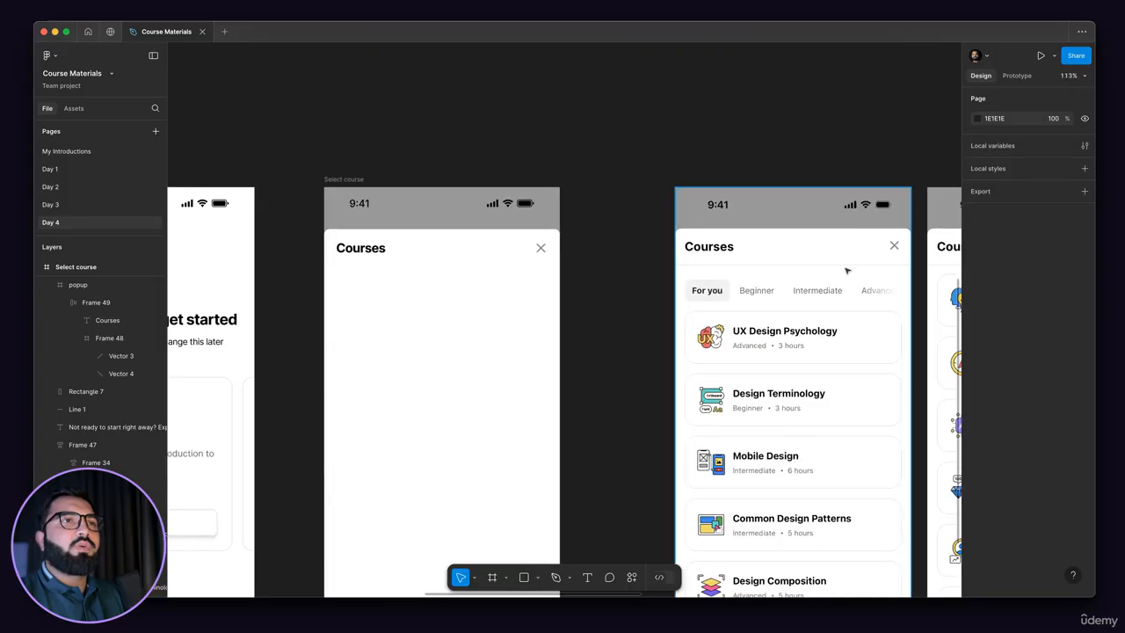
scroll(844, 260, up, 4)
scroll(756, 259, up, 5)
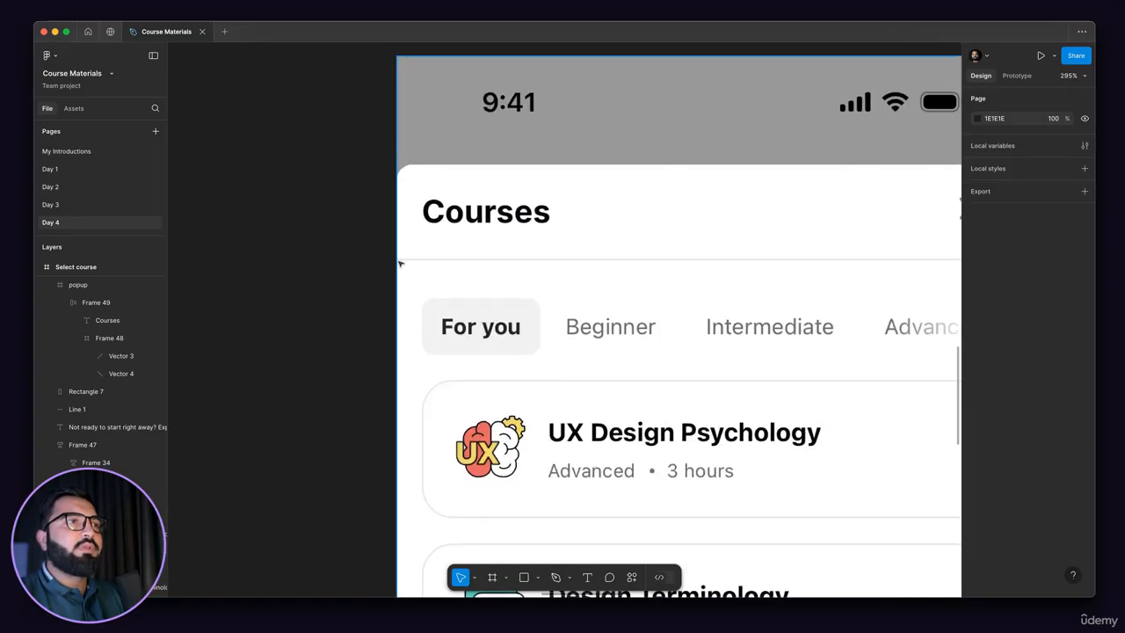
scroll(400, 264, up, 5)
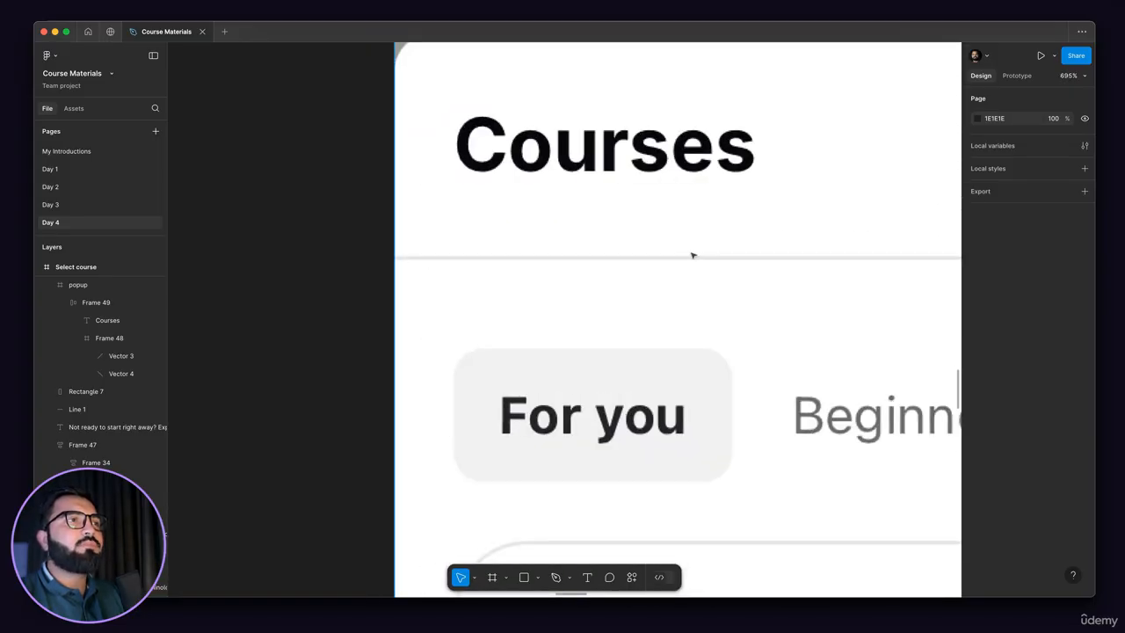
scroll(409, 261, down, 5)
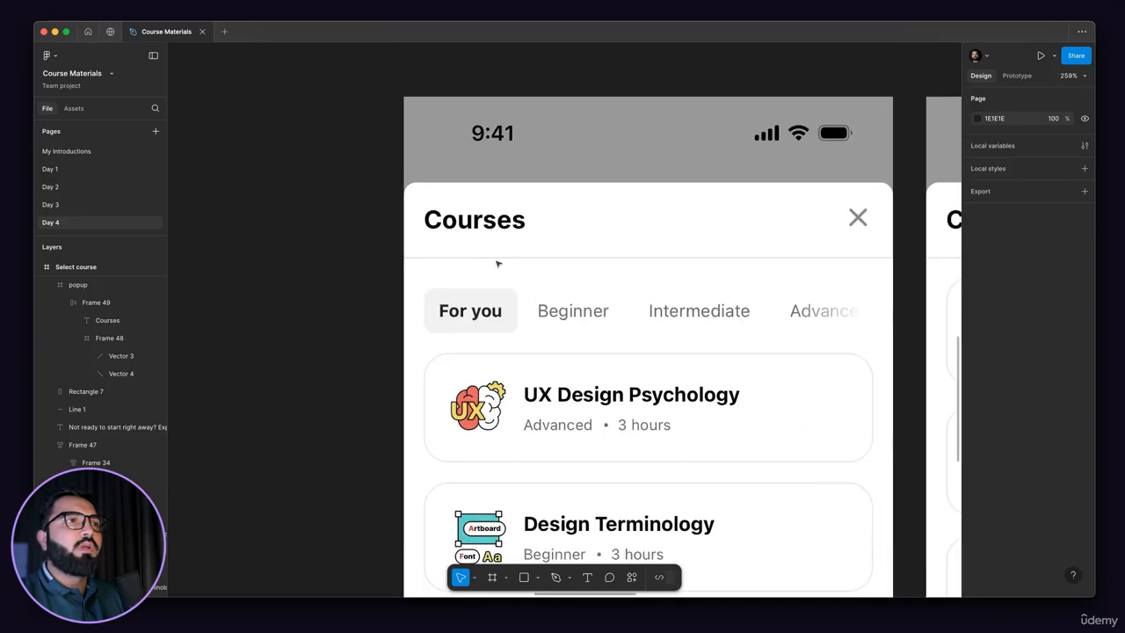
scroll(670, 258, down, 2)
scroll(742, 343, left, 10)
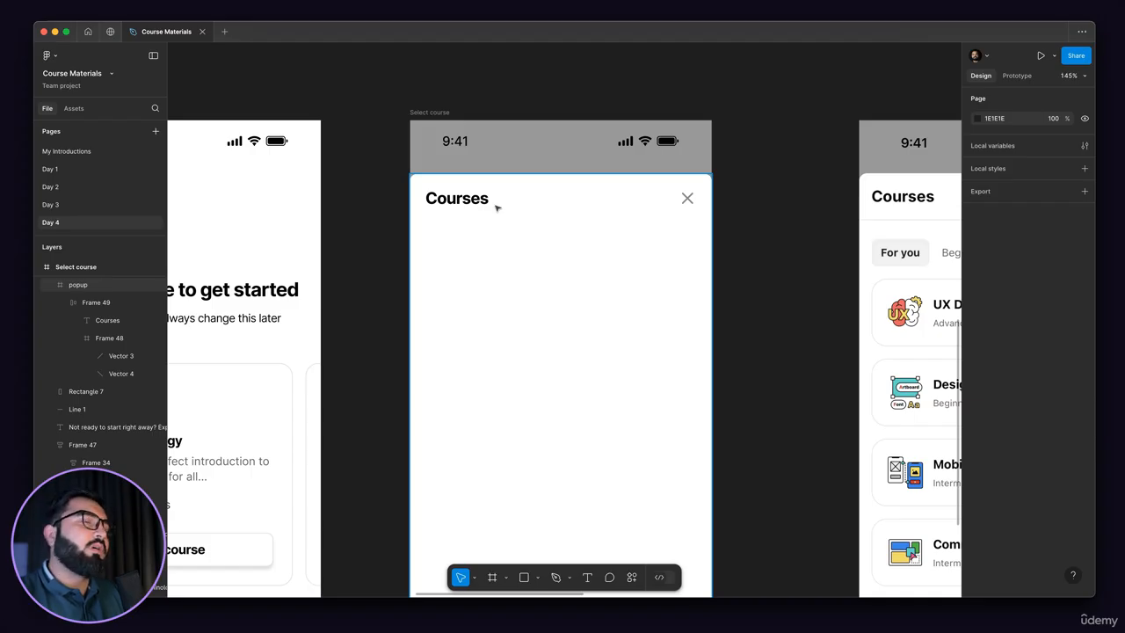
Wrap the header row in another auto layout with 16 horizontal padding and stretch it to the popup's full width of 375
click(472, 204)
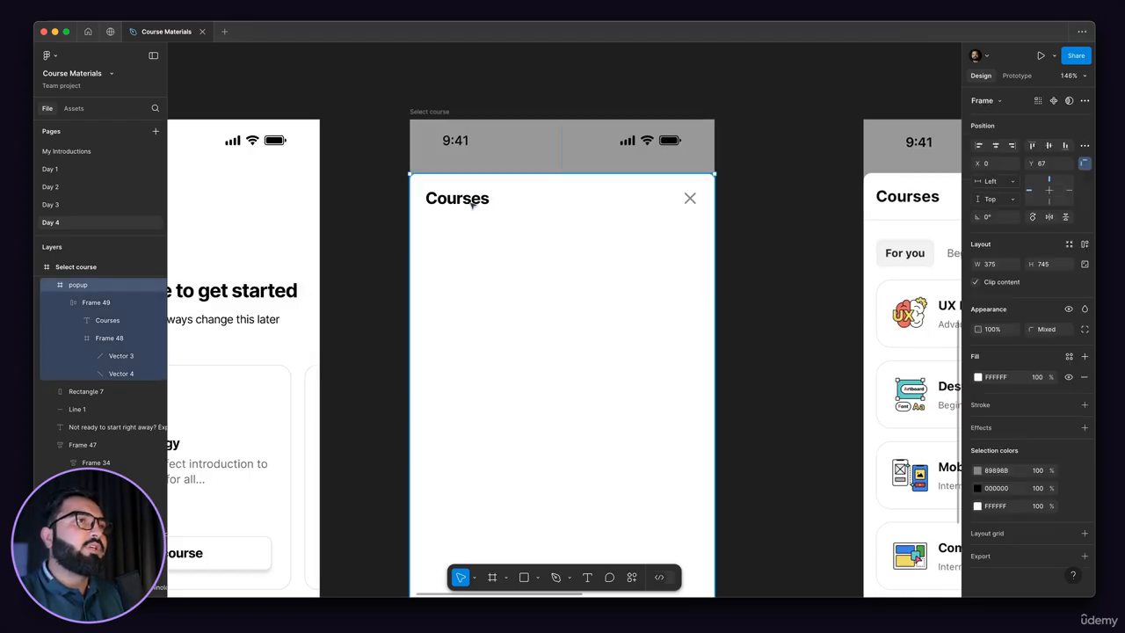
double_click(472, 204)
scroll(475, 203, up, 3)
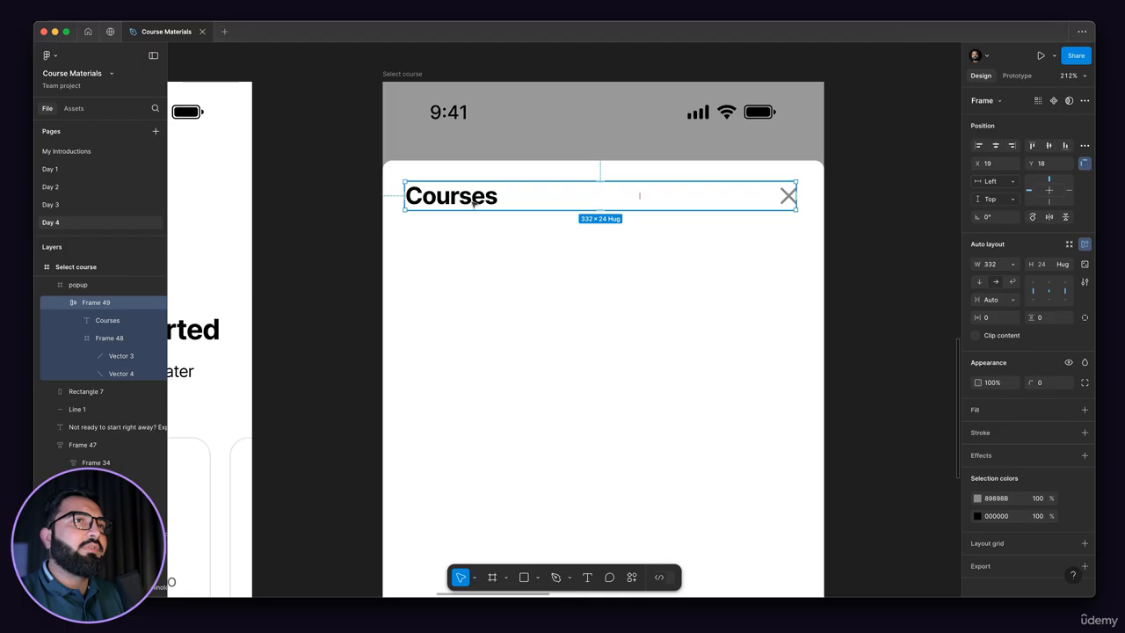
key(shift+a)
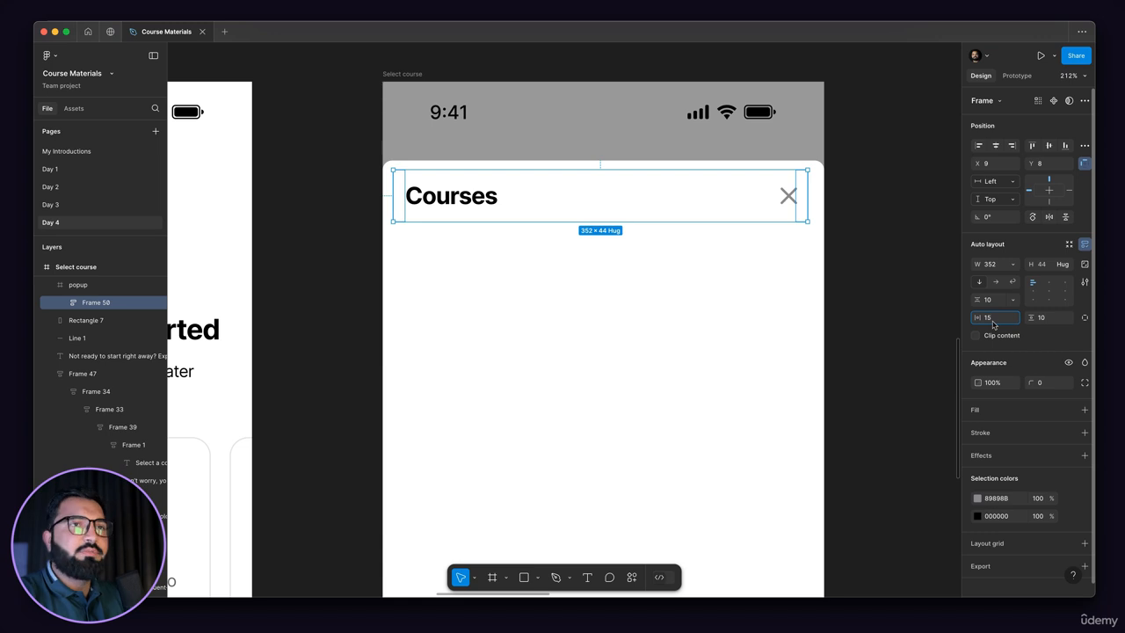
key(Return)
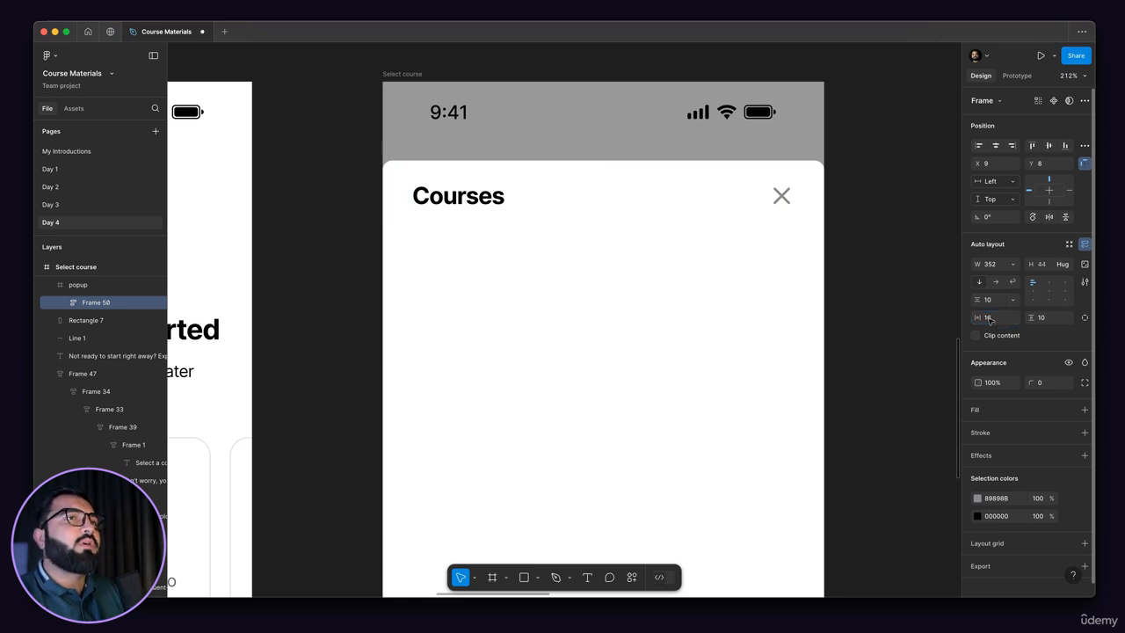
drag(381, 194, 383, 193)
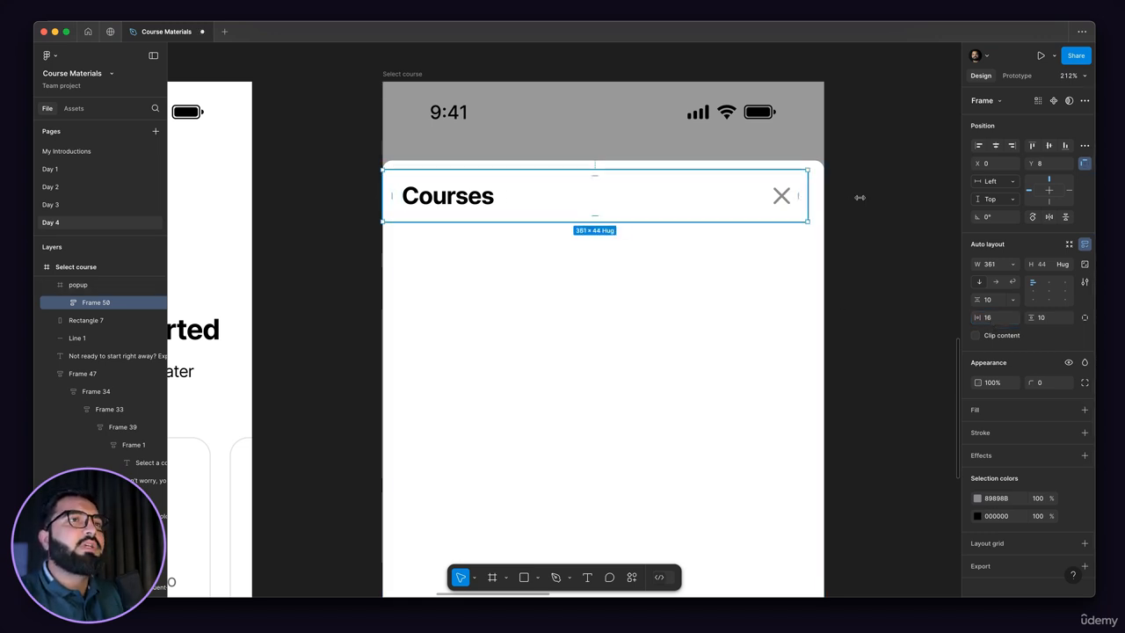
drag(809, 211, 825, 209)
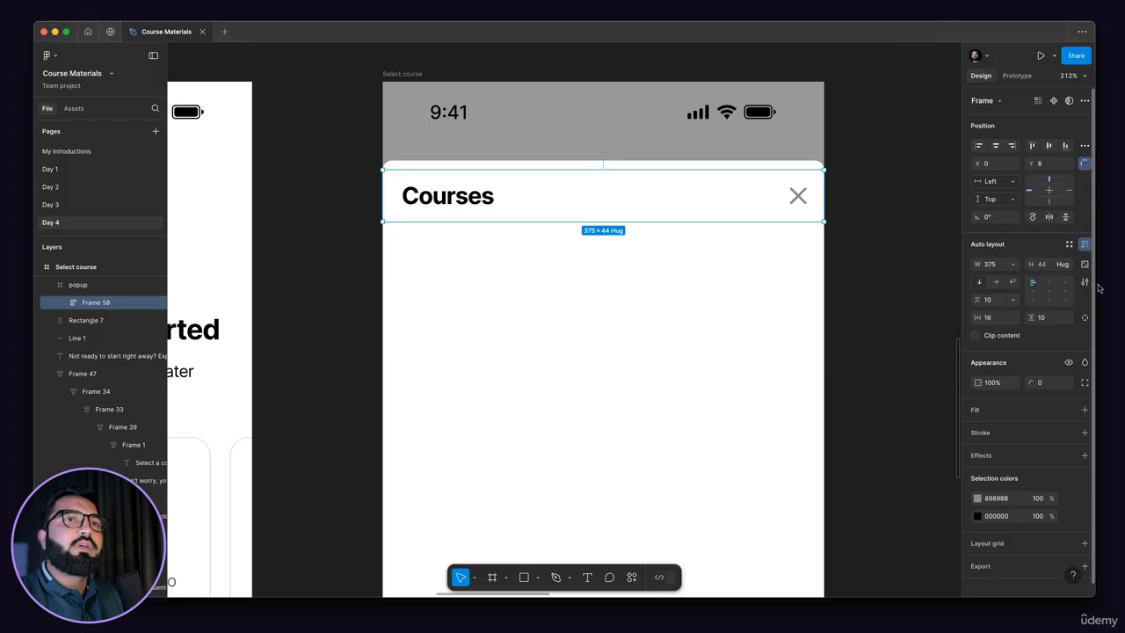
Add a stroke to the outer header frame and limit it to the bottom side
click(1084, 433)
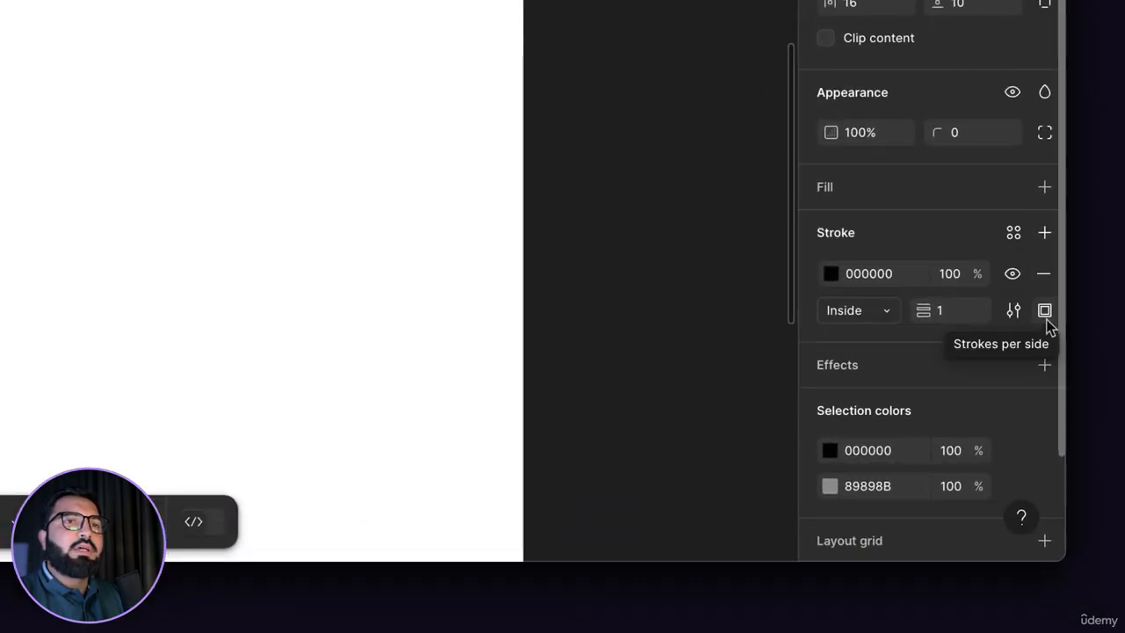
click(1045, 312)
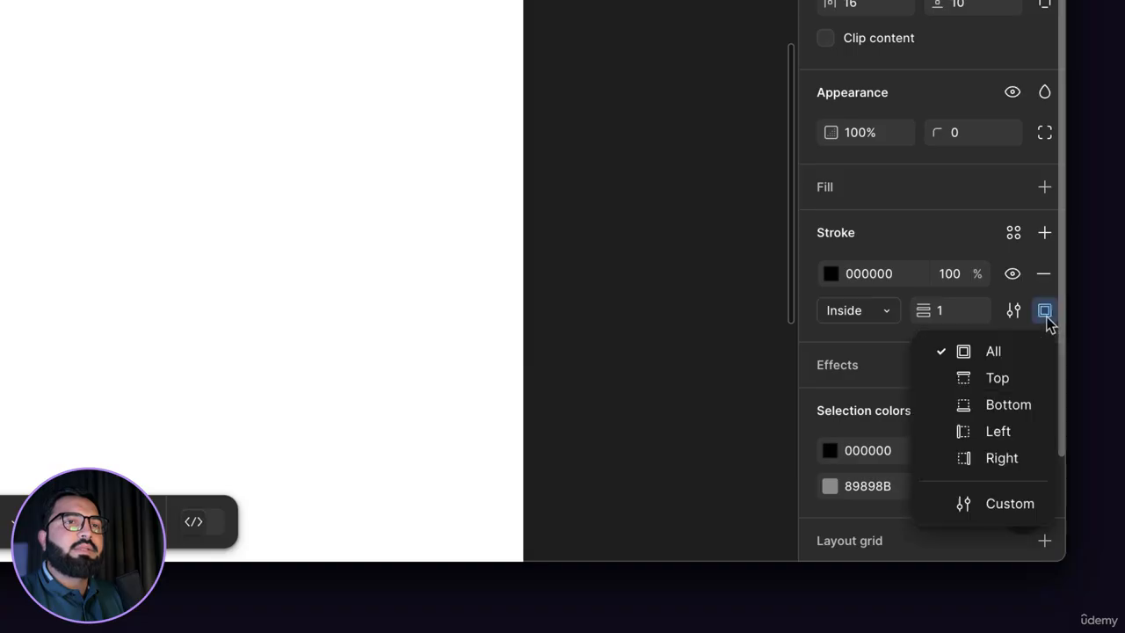
click(1003, 414)
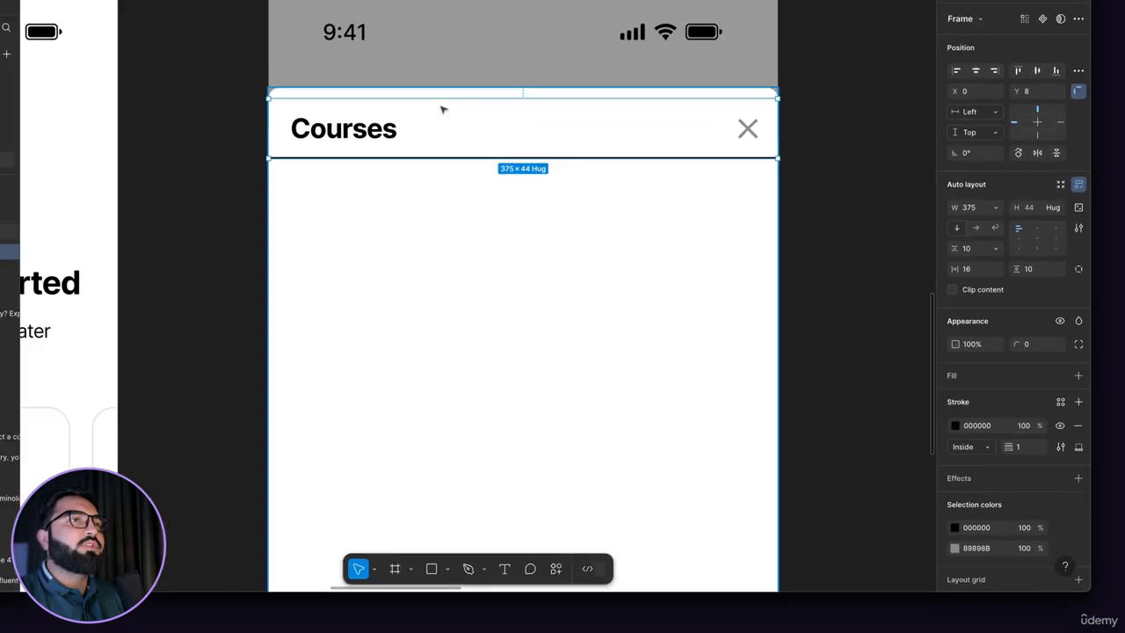
scroll(442, 108, up, 5)
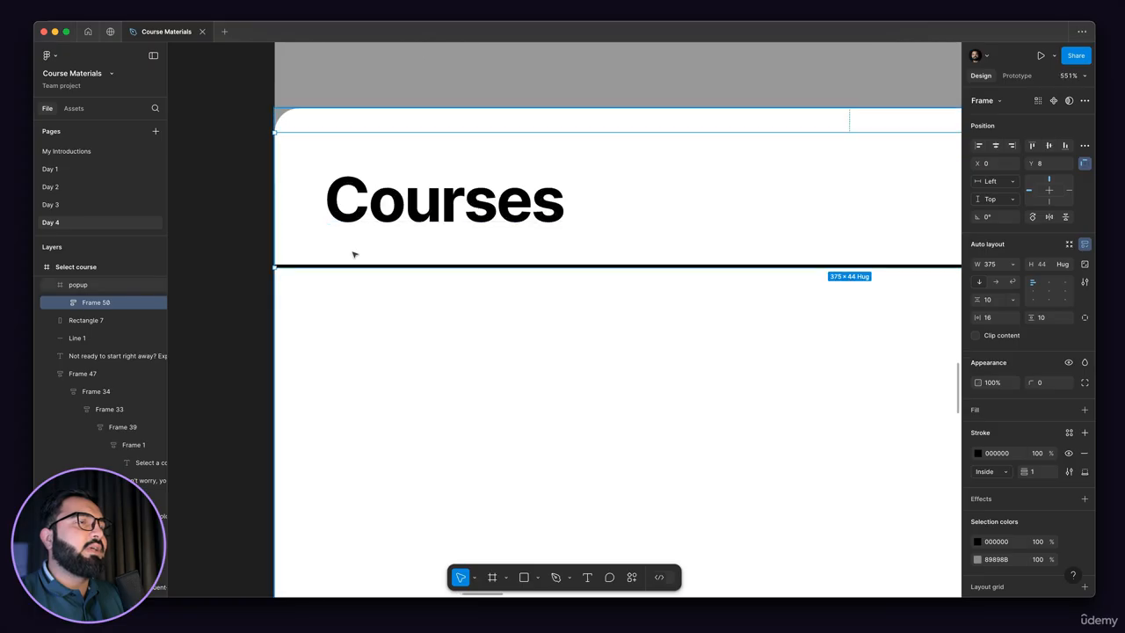
scroll(351, 252, down, 6)
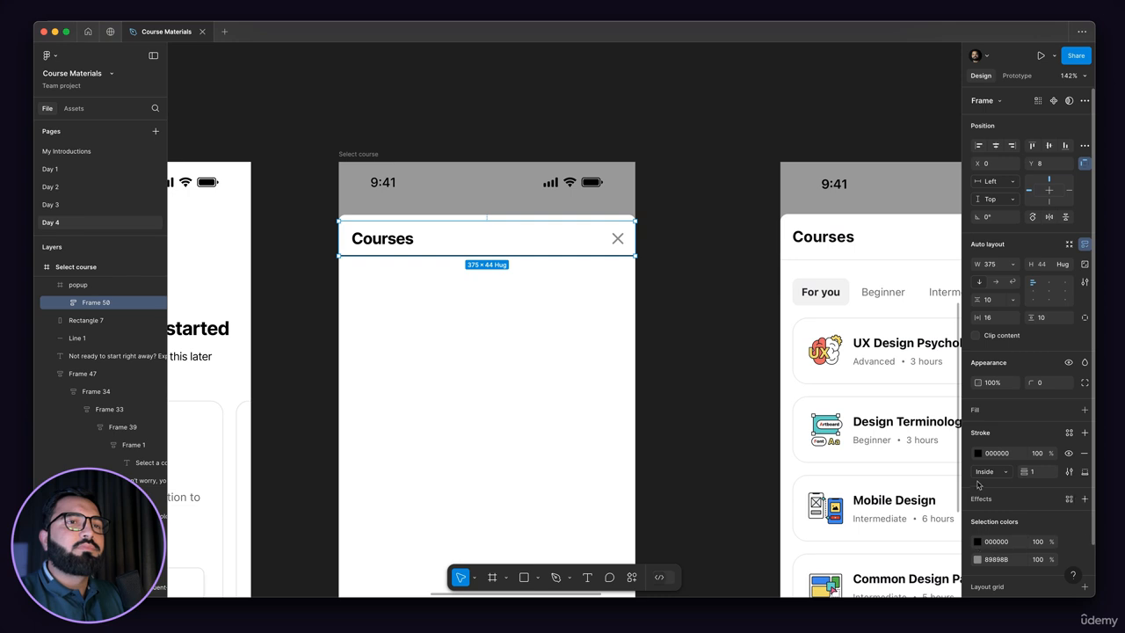
Recolour the header's bottom stroke with the light grey sampled from the divider line in the reference screenshot
click(978, 454)
click(845, 473)
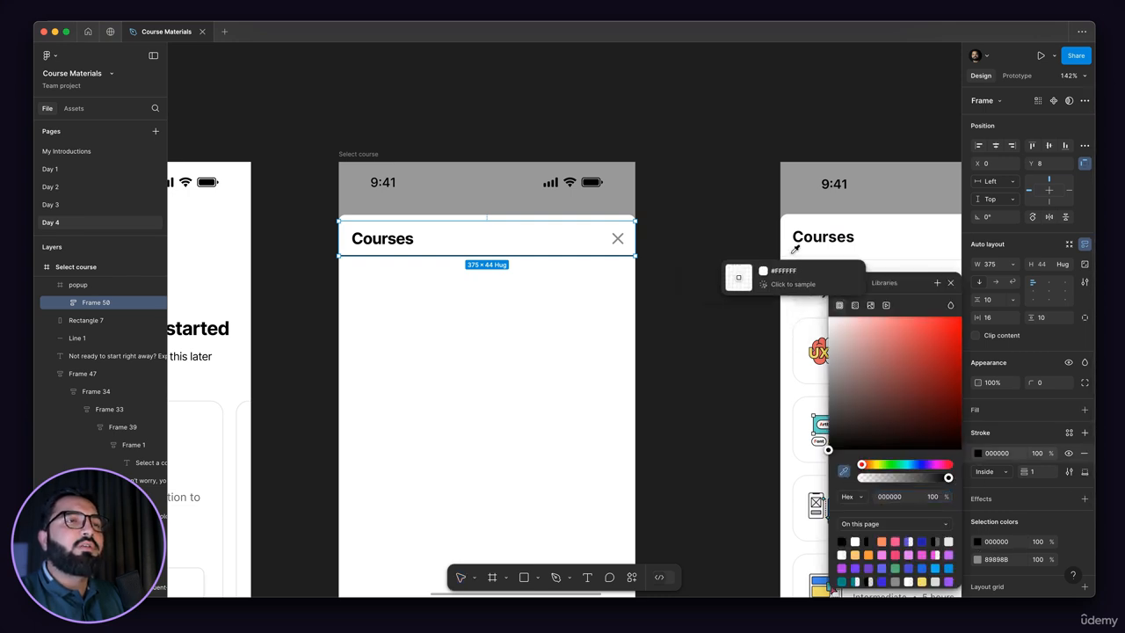
scroll(778, 245, up, 5)
scroll(782, 255, up, 5)
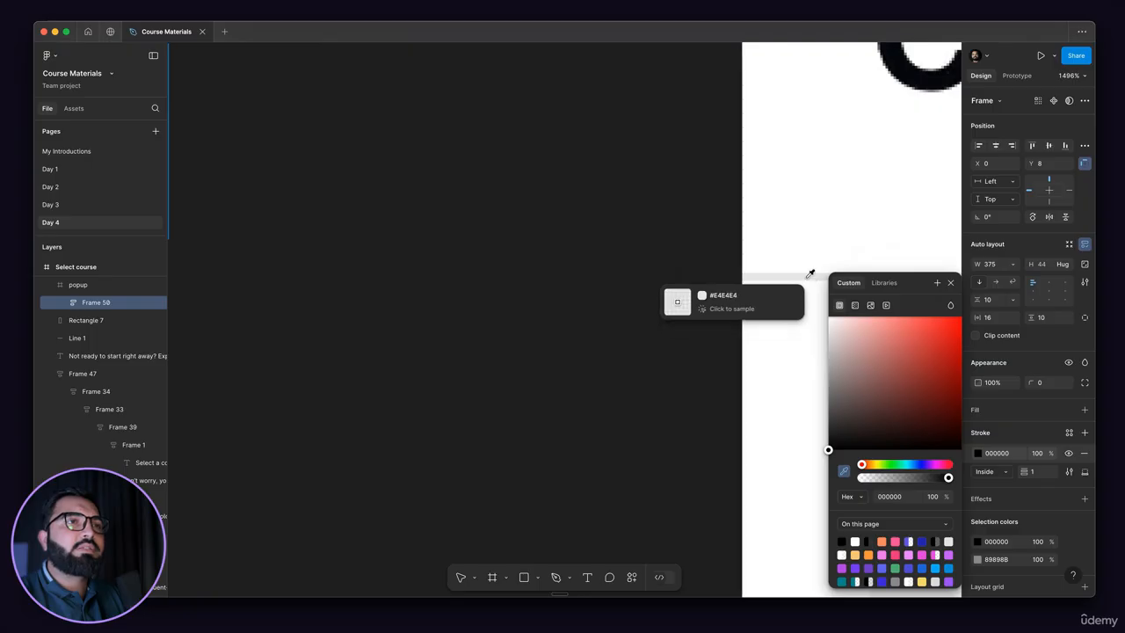
click(802, 276)
scroll(791, 260, down, 10)
click(721, 249)
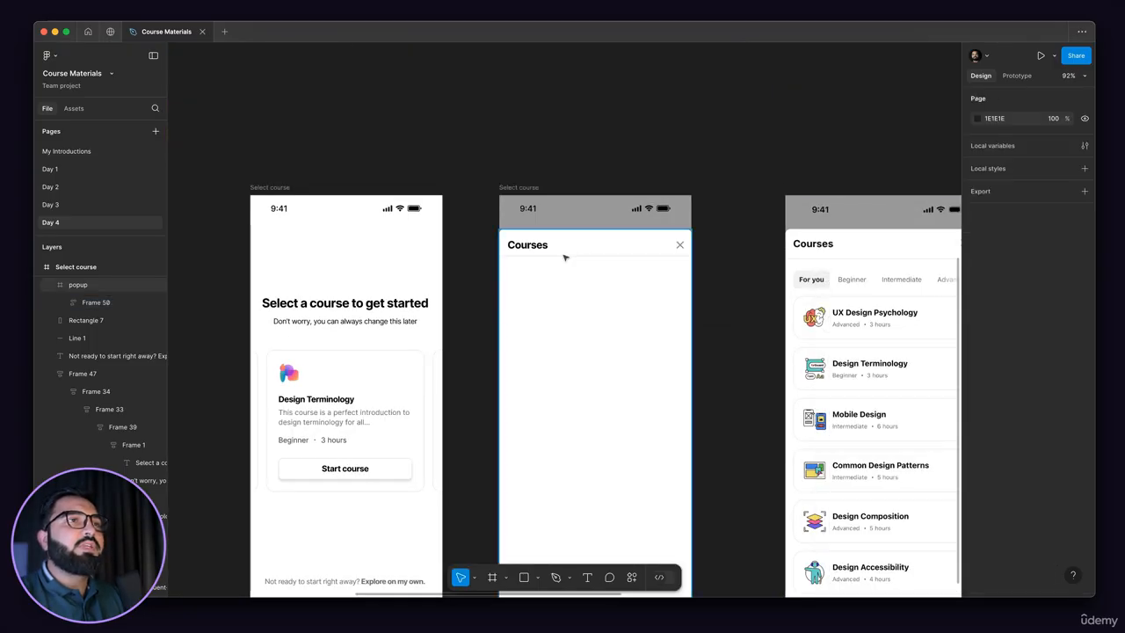
scroll(562, 256, up, 3)
scroll(603, 267, down, 5)
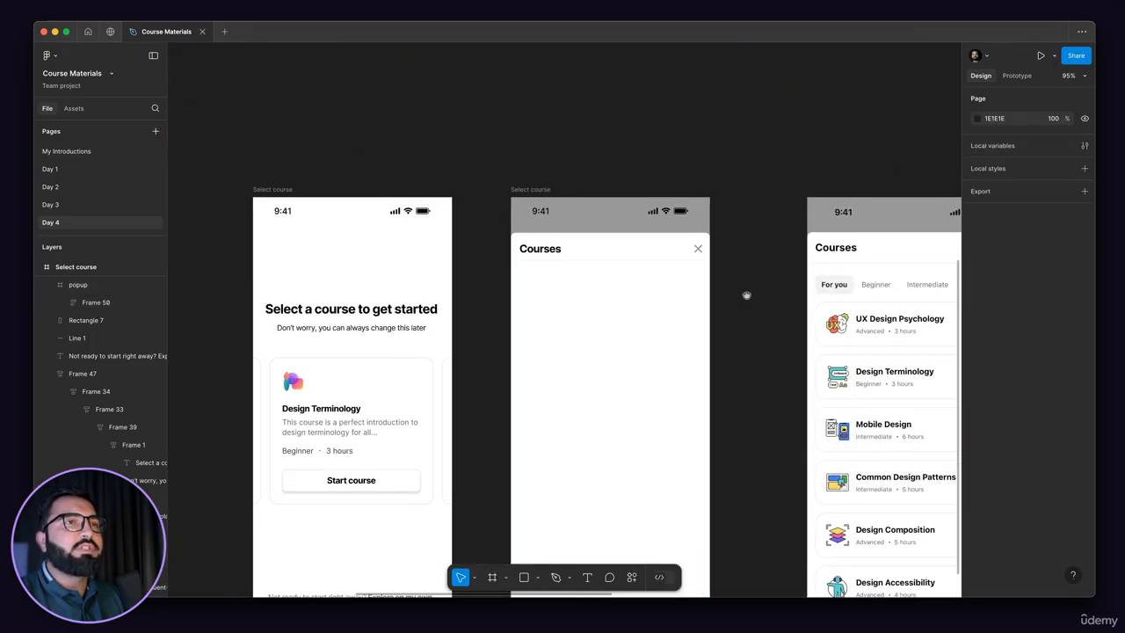
drag(747, 296, 631, 262)
scroll(651, 255, right, 3)
scroll(664, 242, up, 5)
scroll(663, 242, down, 5)
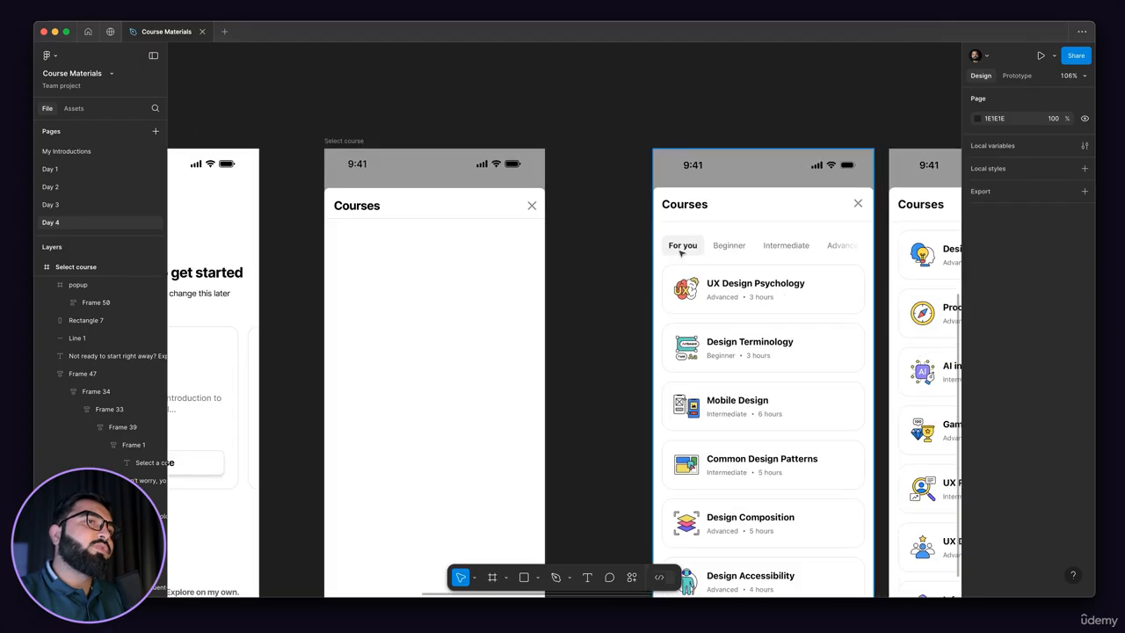
Examine the category tab row below the Courses header in the first reference screenshot, comparing it with the empty popup
scroll(664, 237, up, 8)
scroll(677, 230, down, 1)
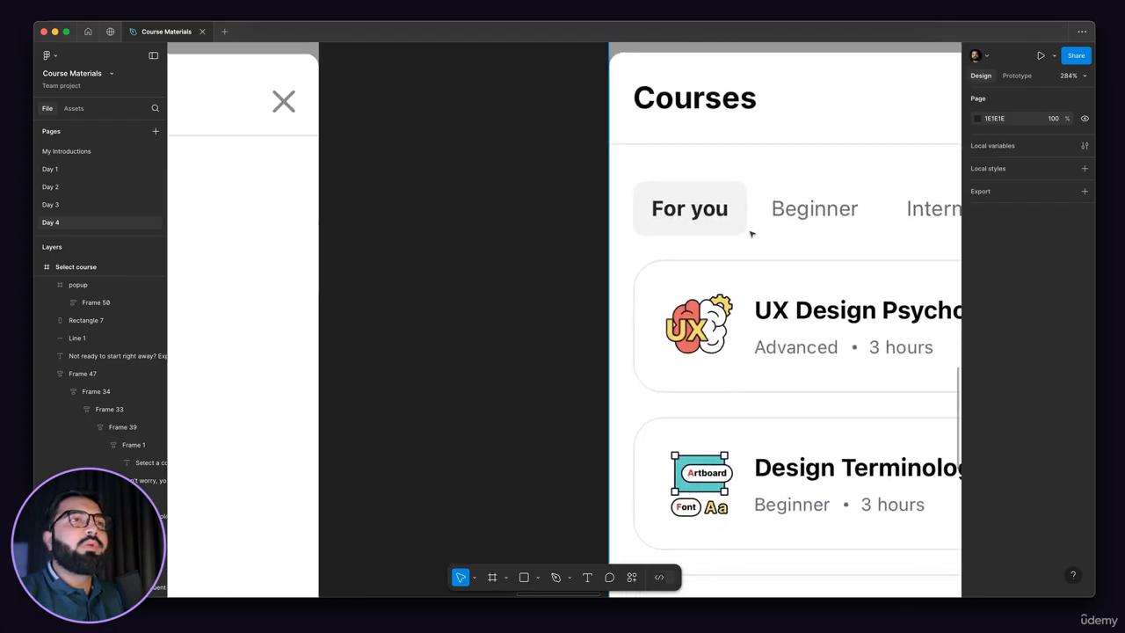
scroll(729, 227, down, 5)
scroll(712, 215, down, 2)
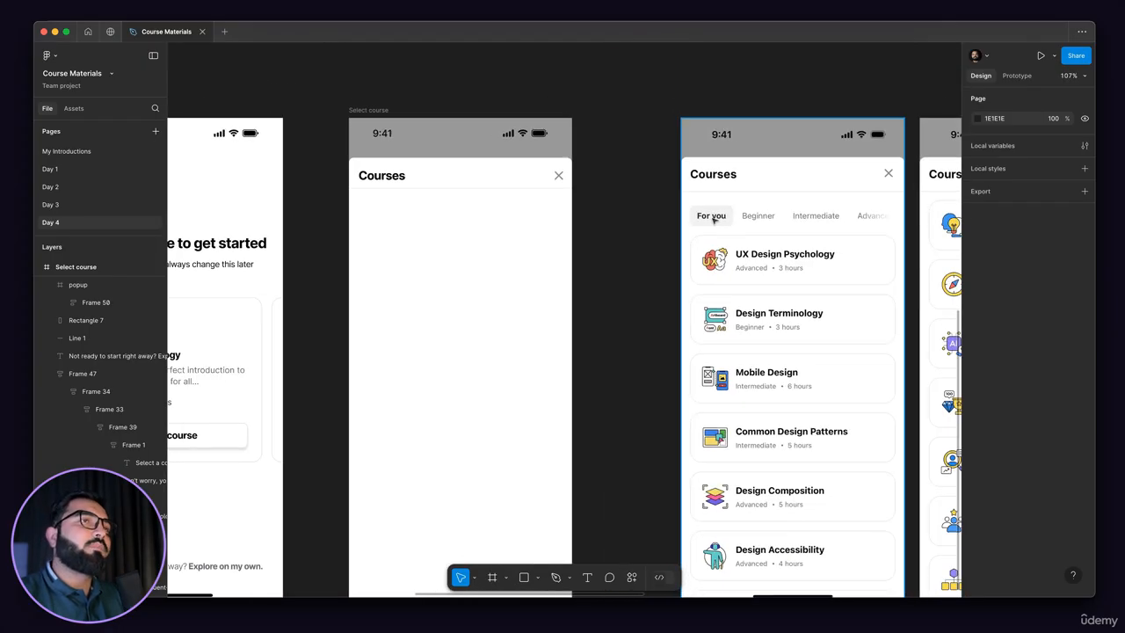
scroll(717, 223, up, 4)
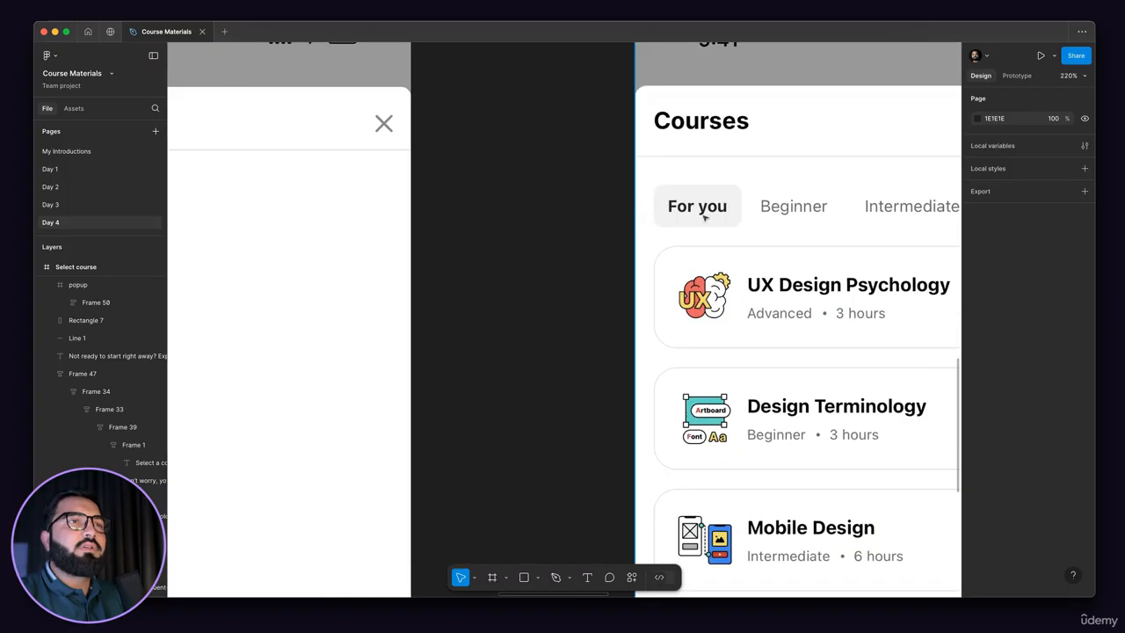
scroll(701, 210, down, 4)
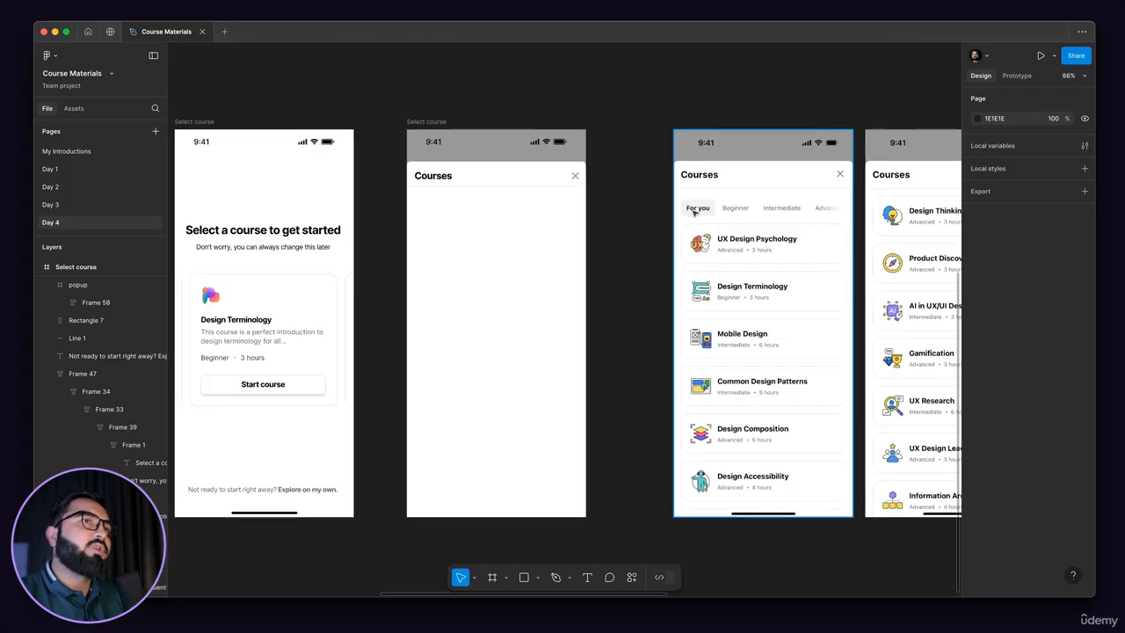
scroll(728, 216, up, 4)
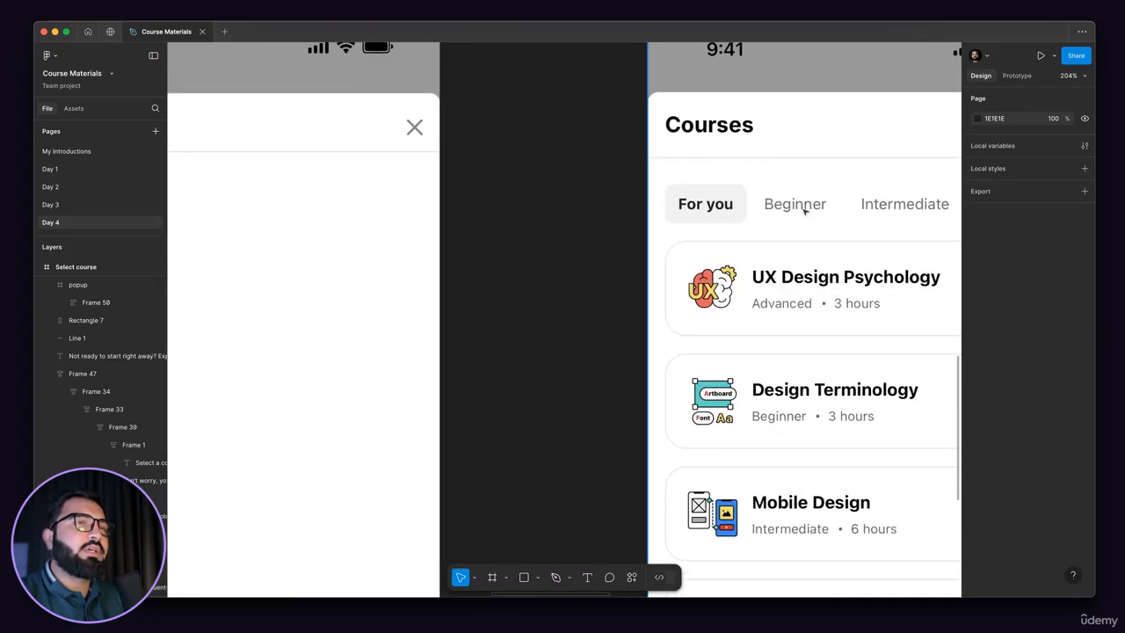
scroll(804, 213, down, 5)
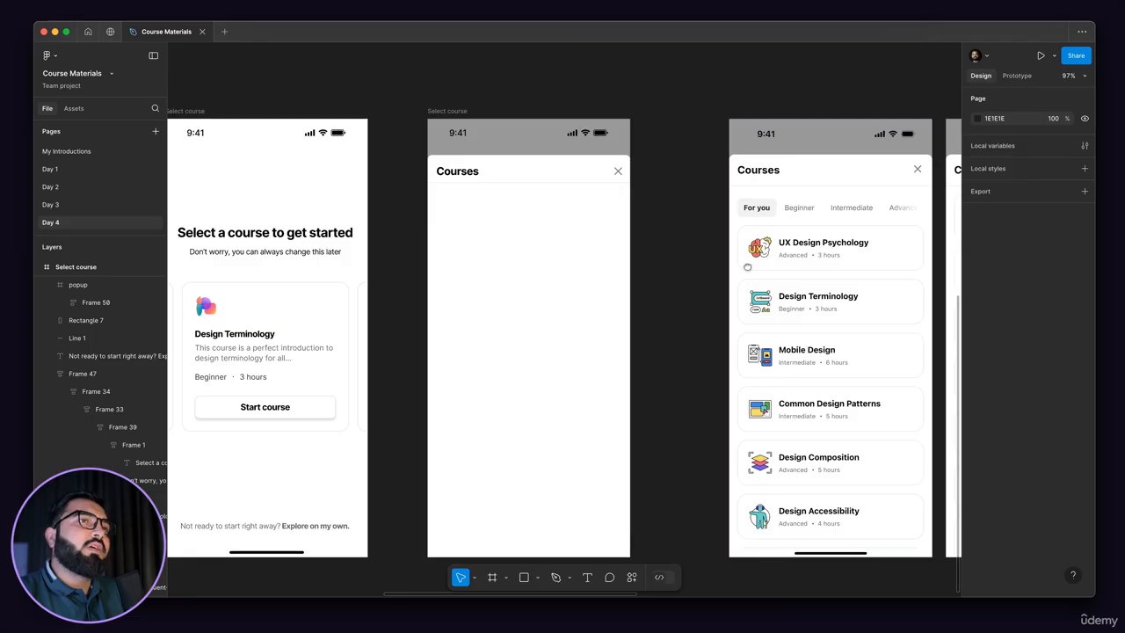
scroll(739, 255, left, 2)
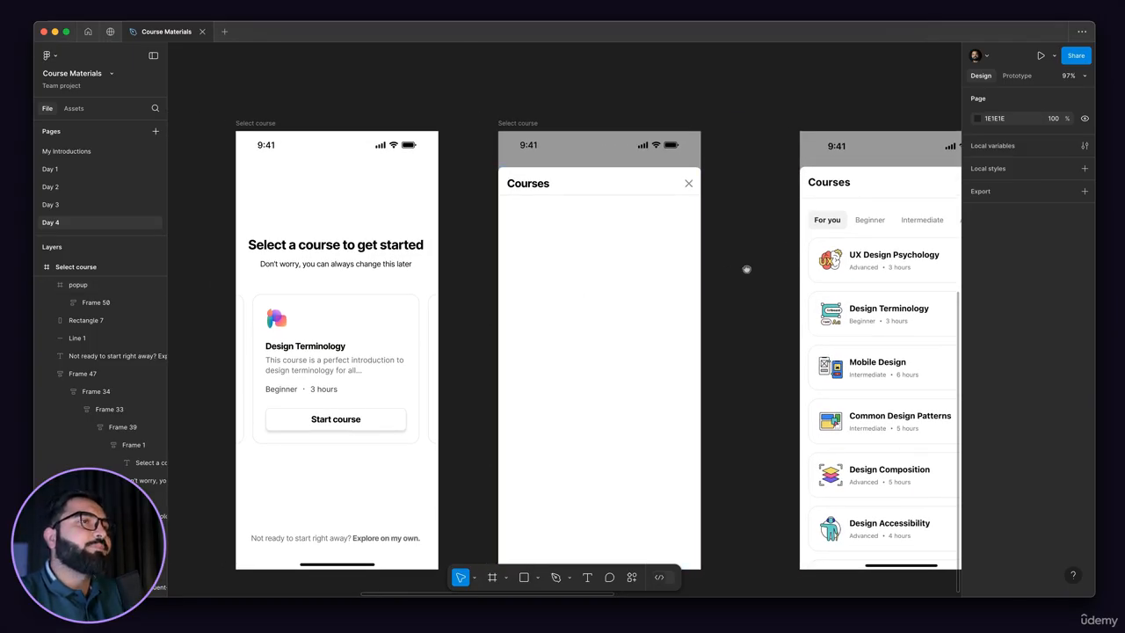
scroll(774, 281, left, 5)
scroll(816, 305, right, 5)
scroll(616, 258, up, 5)
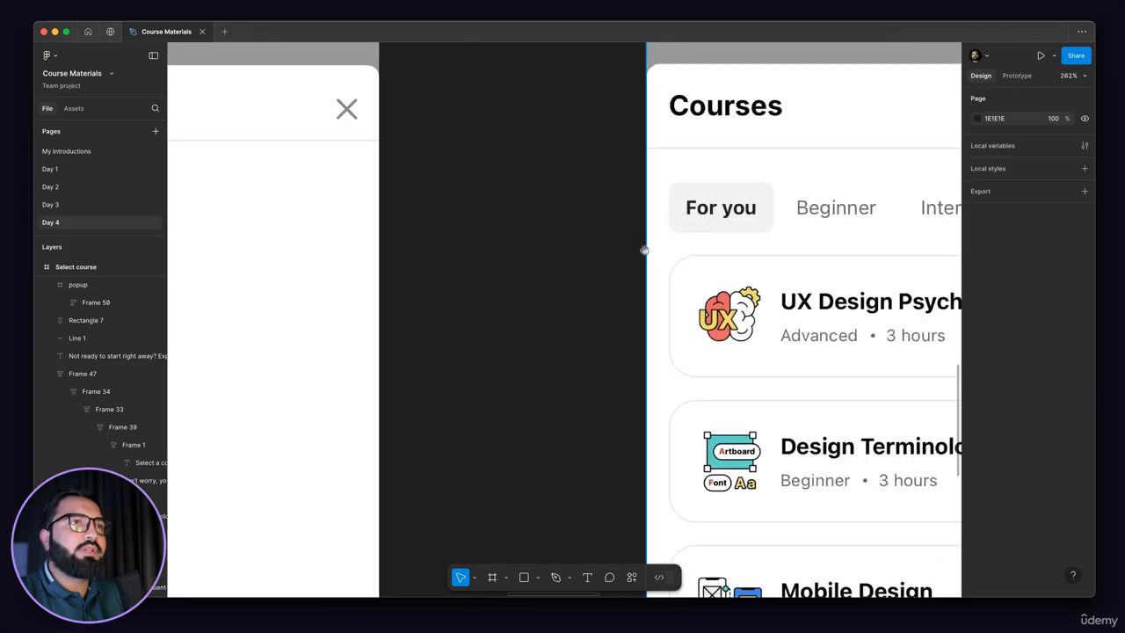
Add a "For you" text label over the reference's first tab, with font size 14 and letter spacing 0%
click(620, 247)
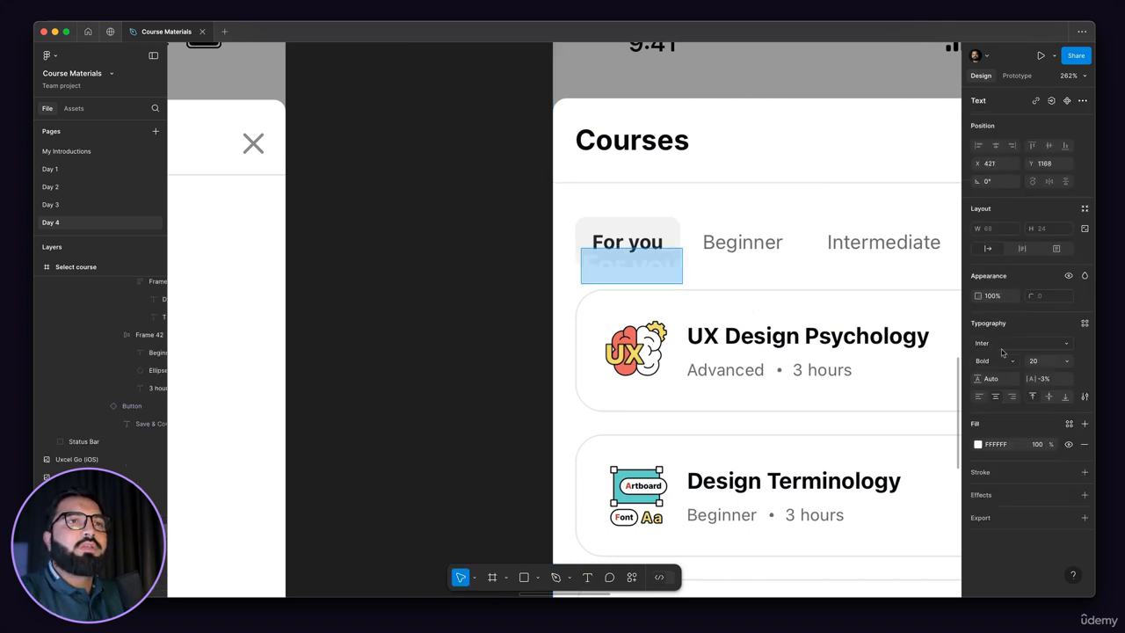
click(1069, 361)
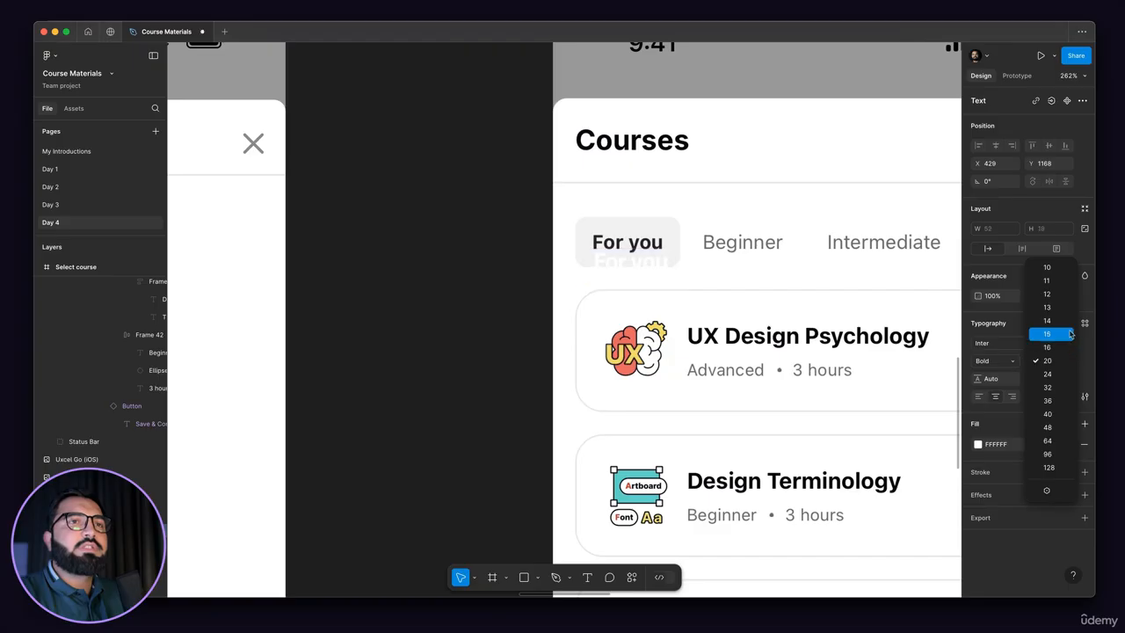
click(1069, 321)
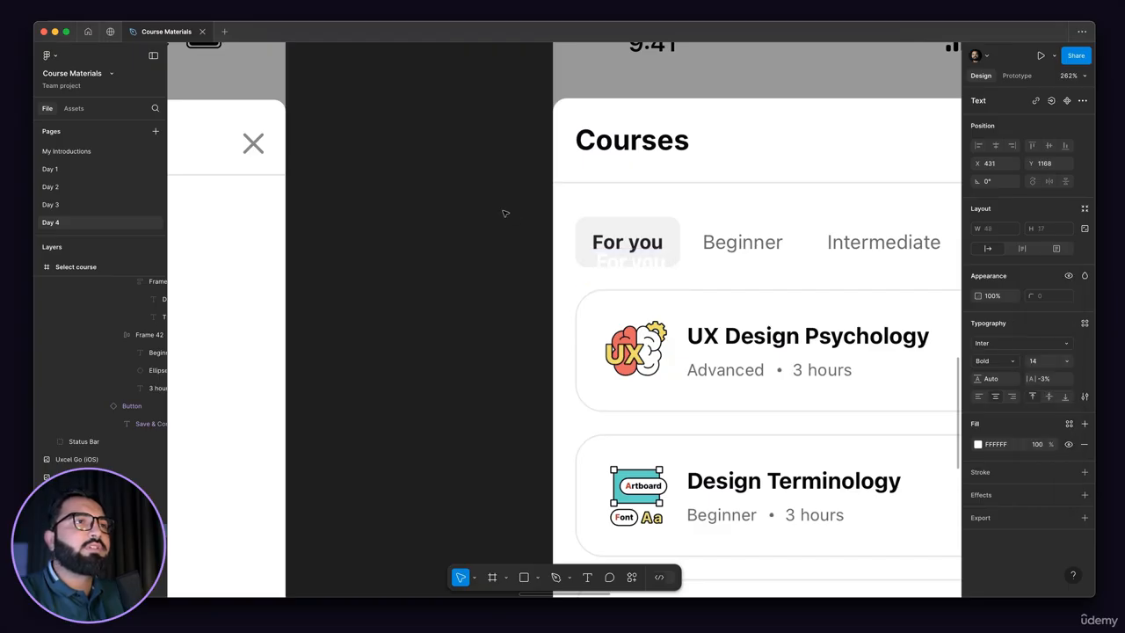
scroll(816, 293, up, 5)
drag(815, 355, 811, 309)
drag(1032, 379, 1040, 387)
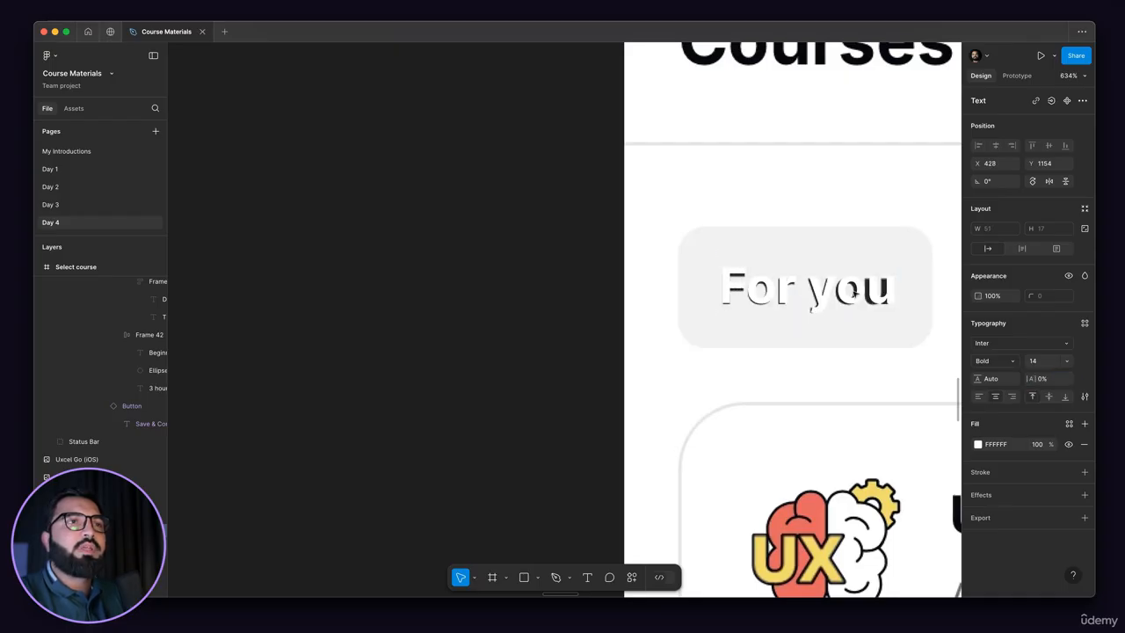
Recolour the For you label black (000000) at 80% opacity and align it over the reference's tab text
click(978, 444)
drag(873, 445, 733, 389)
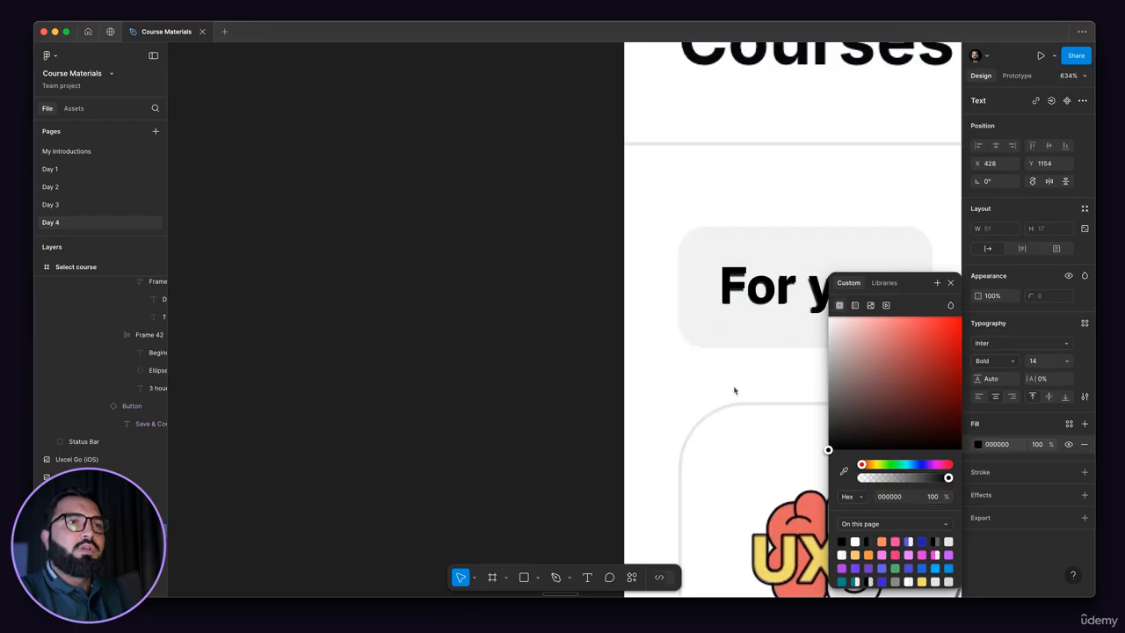
drag(752, 299, 753, 342)
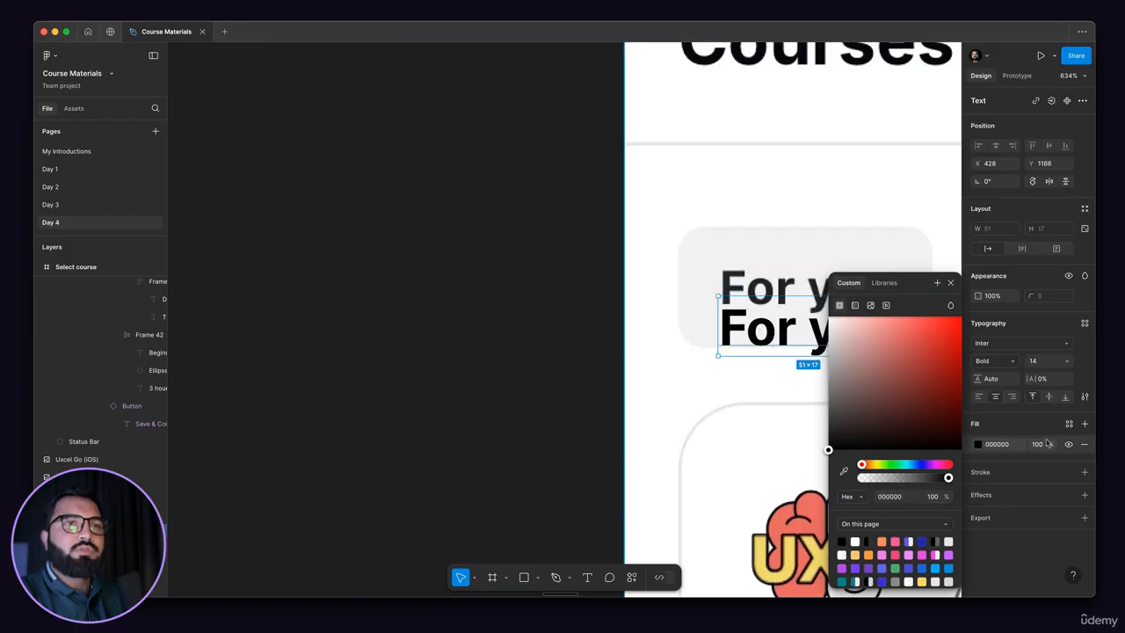
click(1040, 445)
text(8)
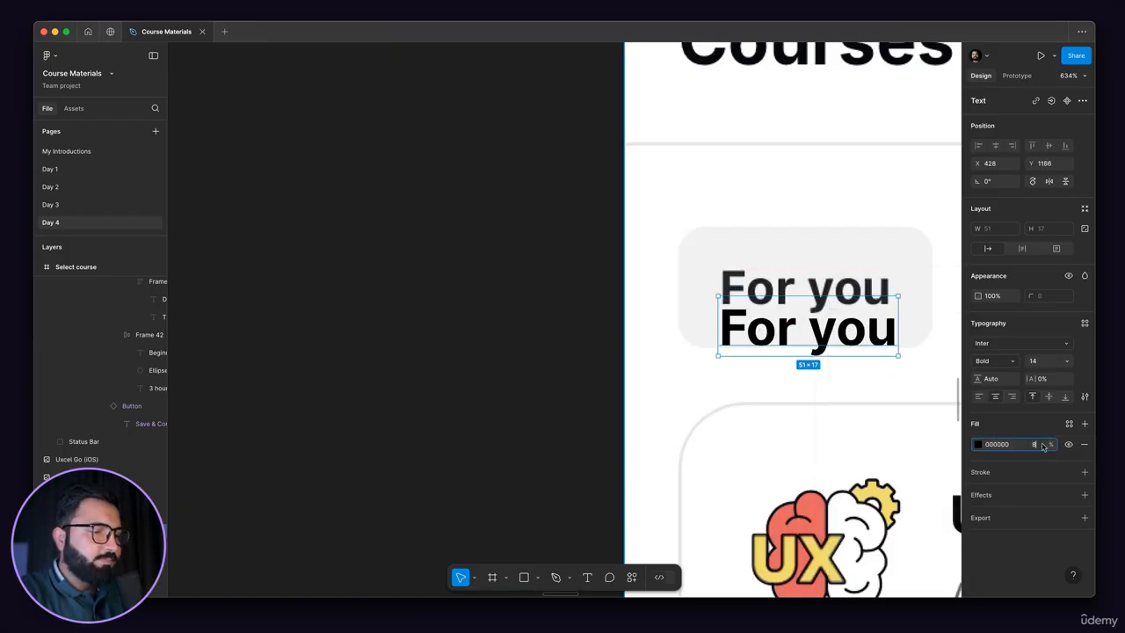
text(0)
key(Return)
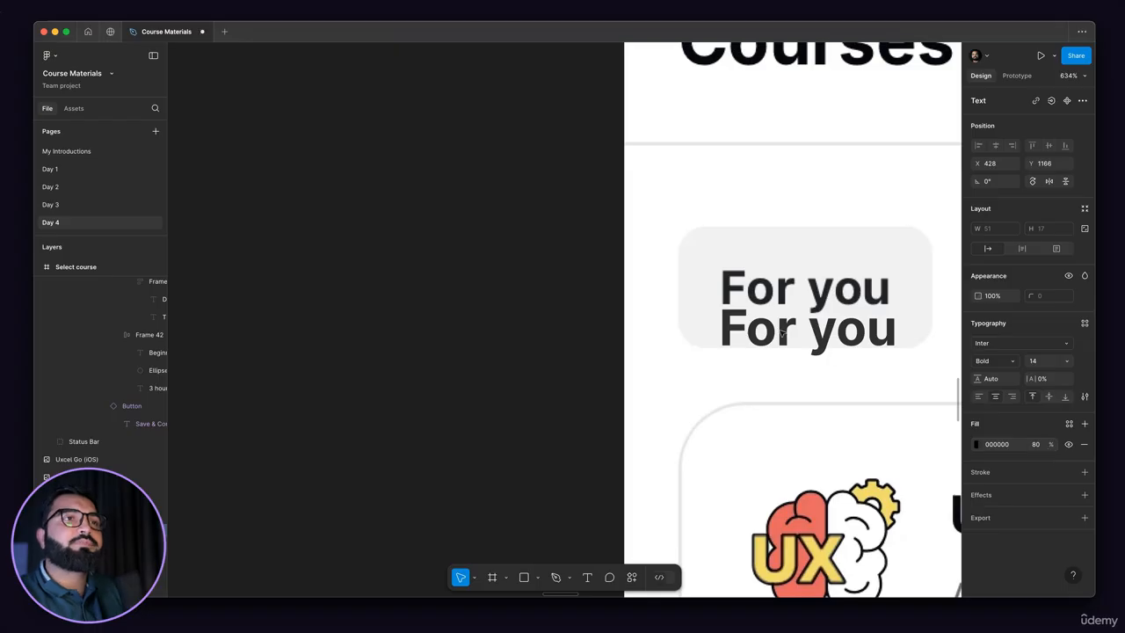
drag(801, 334, 804, 299)
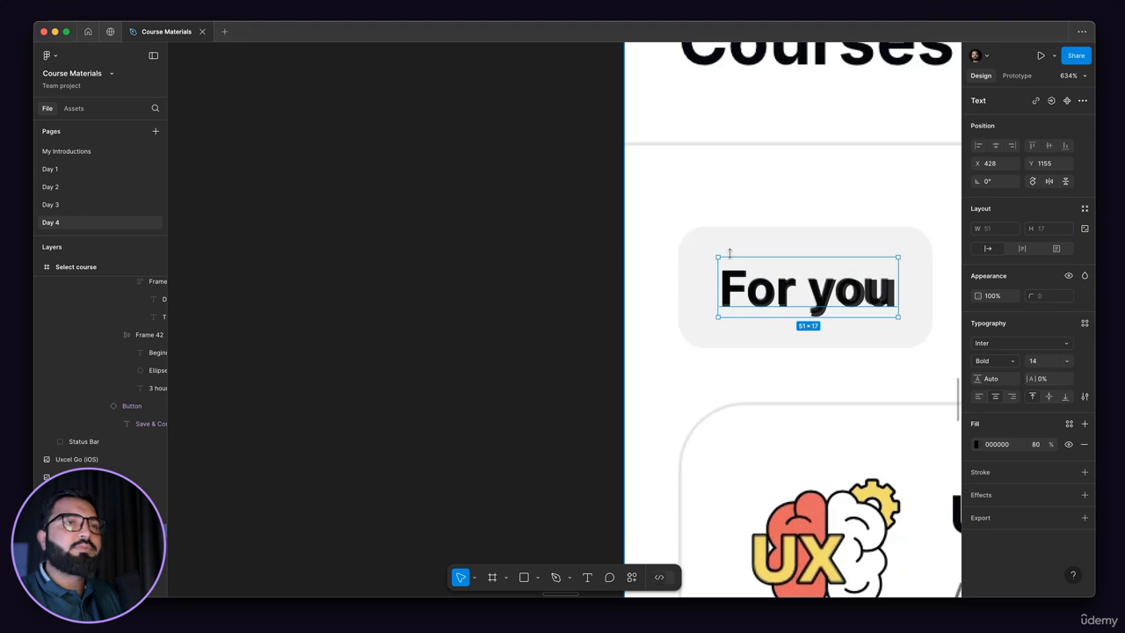
Wrap the For you label in an auto layout and fill it with the light grey F1F1F1 sampled from the reference tab
key(shift+a)
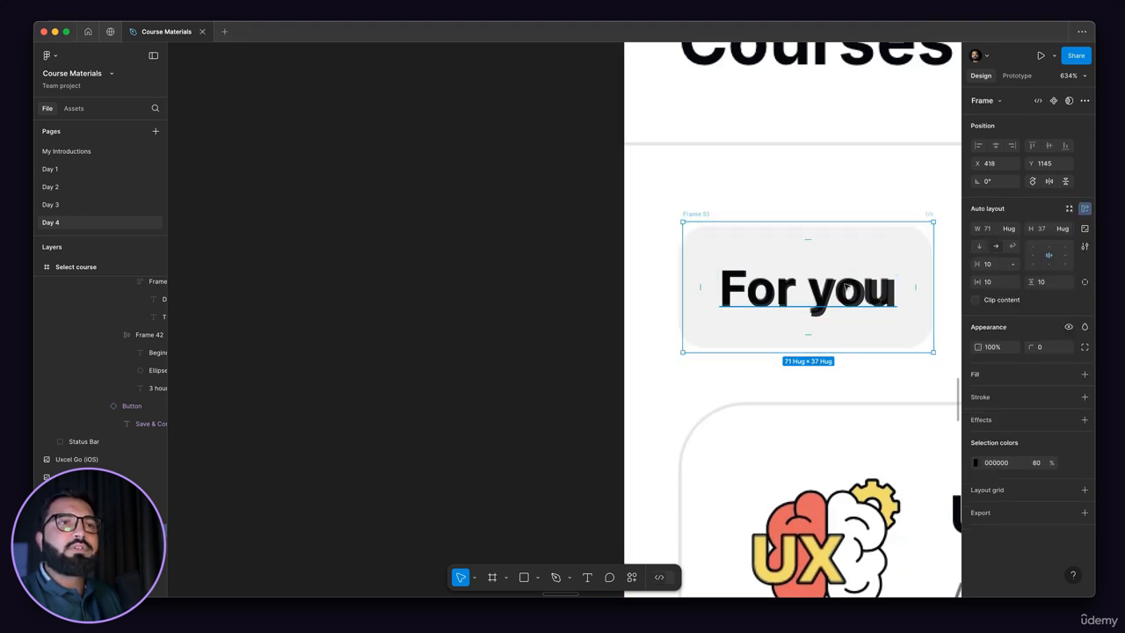
click(1085, 374)
click(706, 220)
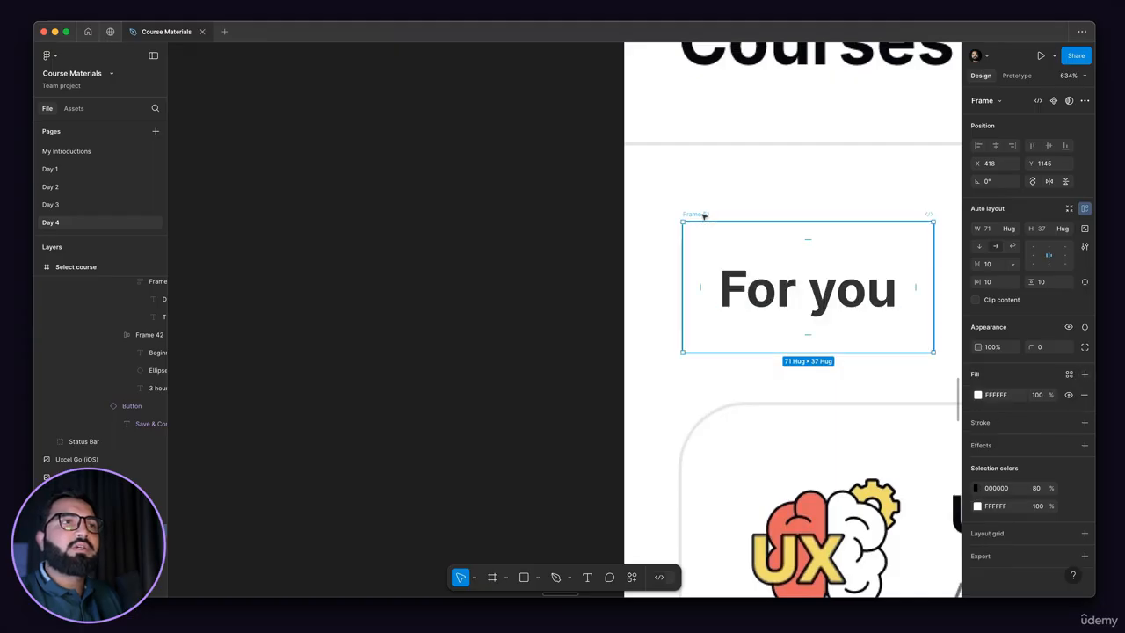
drag(706, 218, 706, 271)
click(977, 394)
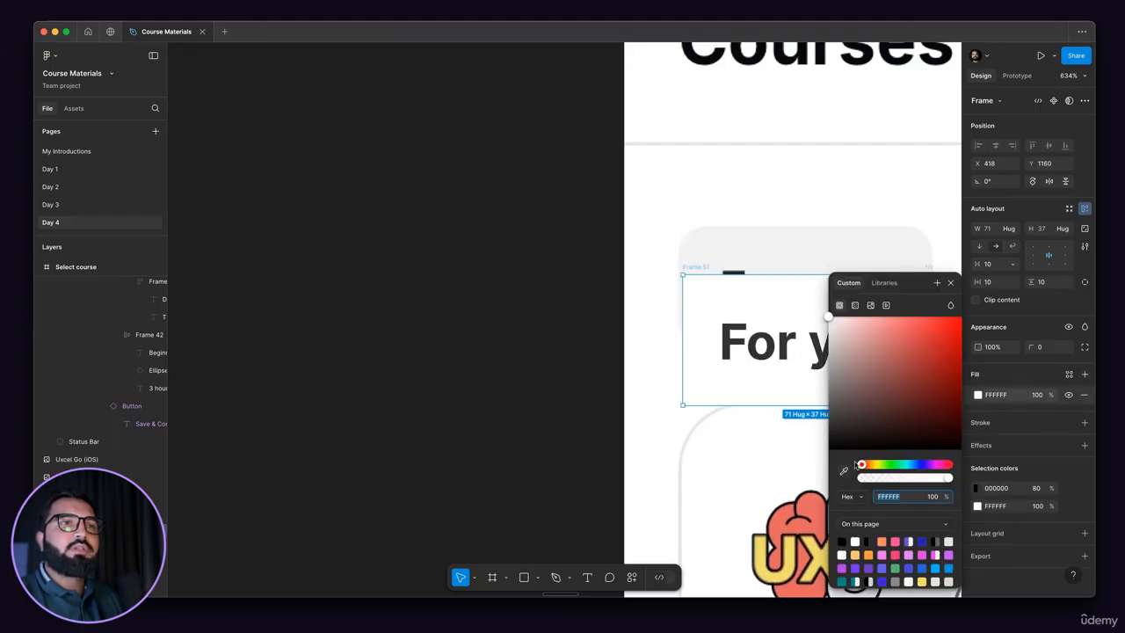
click(844, 470)
click(770, 233)
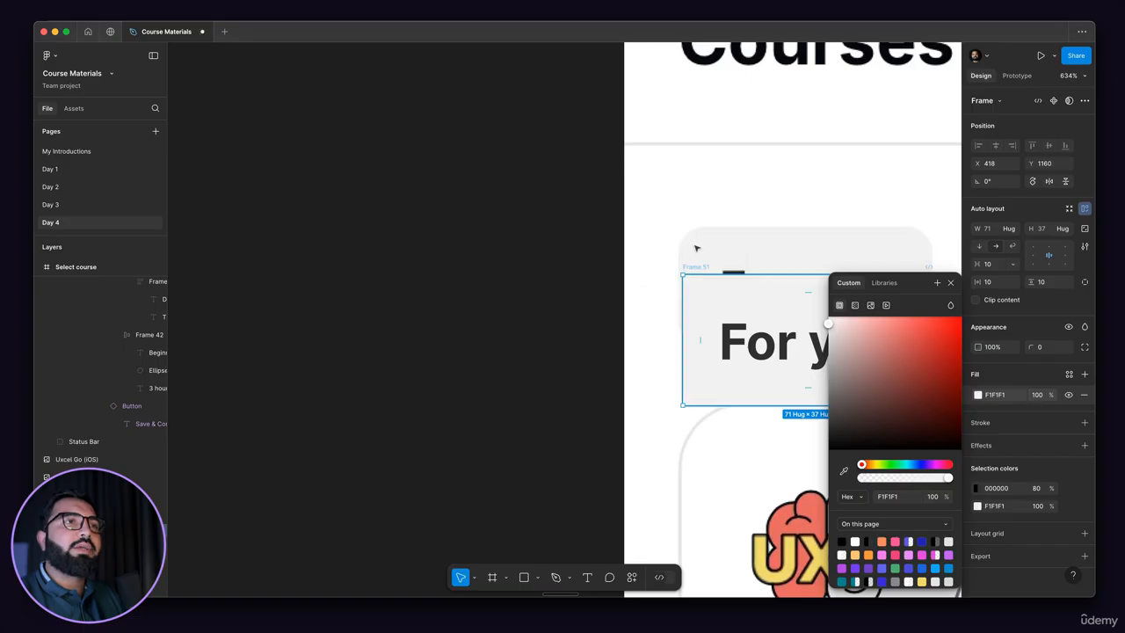
drag(697, 268, 695, 221)
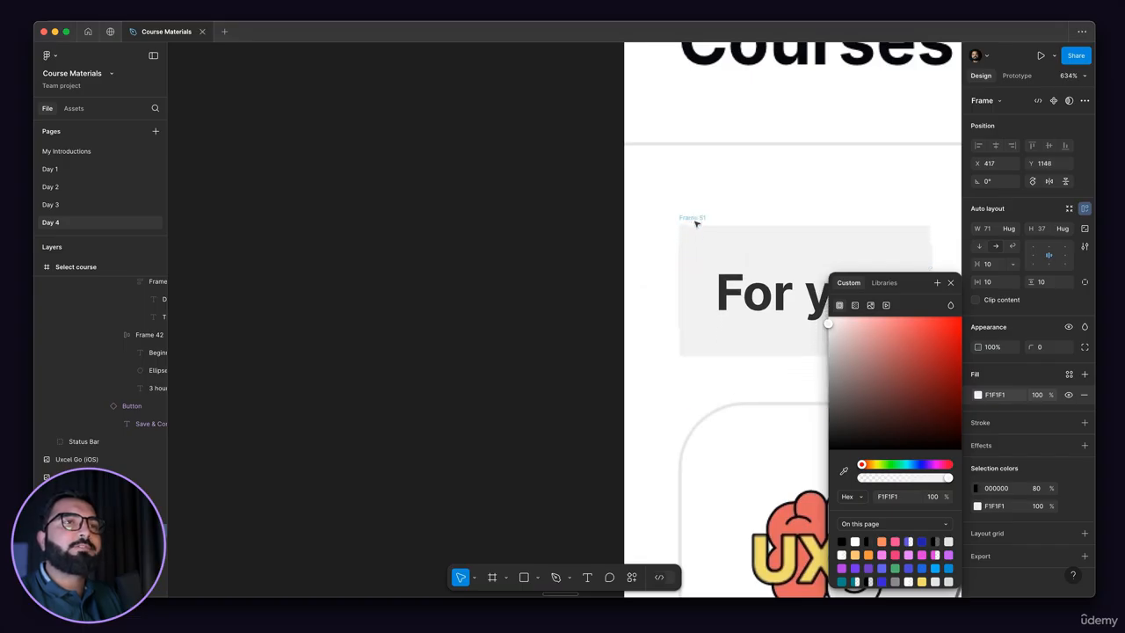
Round the corners of the For you chip with a radius of 8
scroll(599, 288, down, 3)
scroll(599, 288, right, 5)
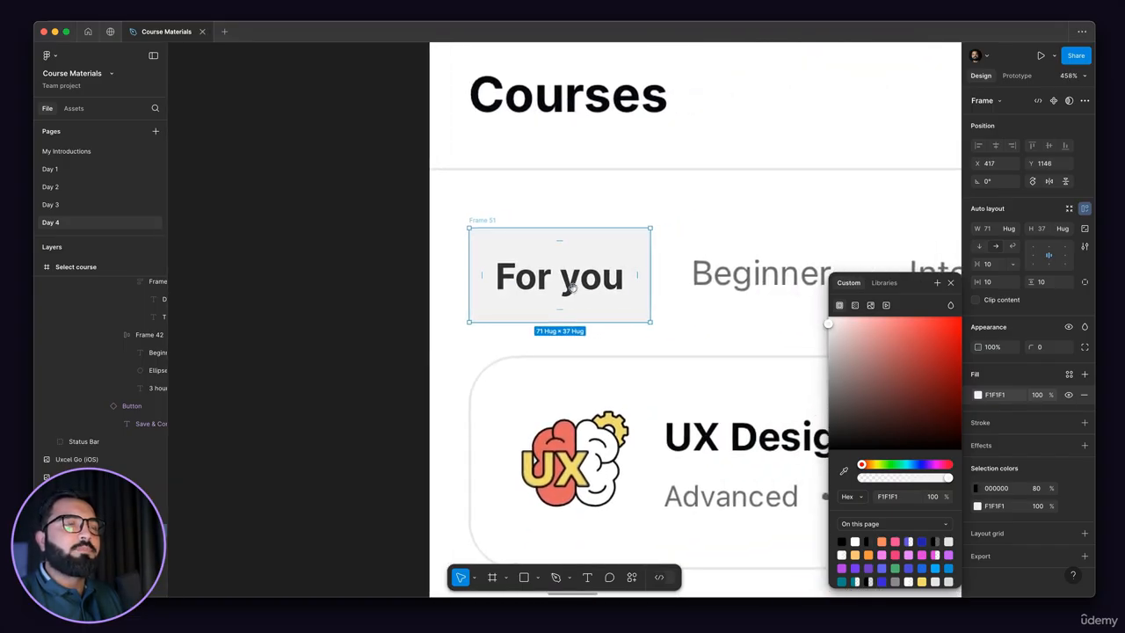
scroll(504, 235, up, 5)
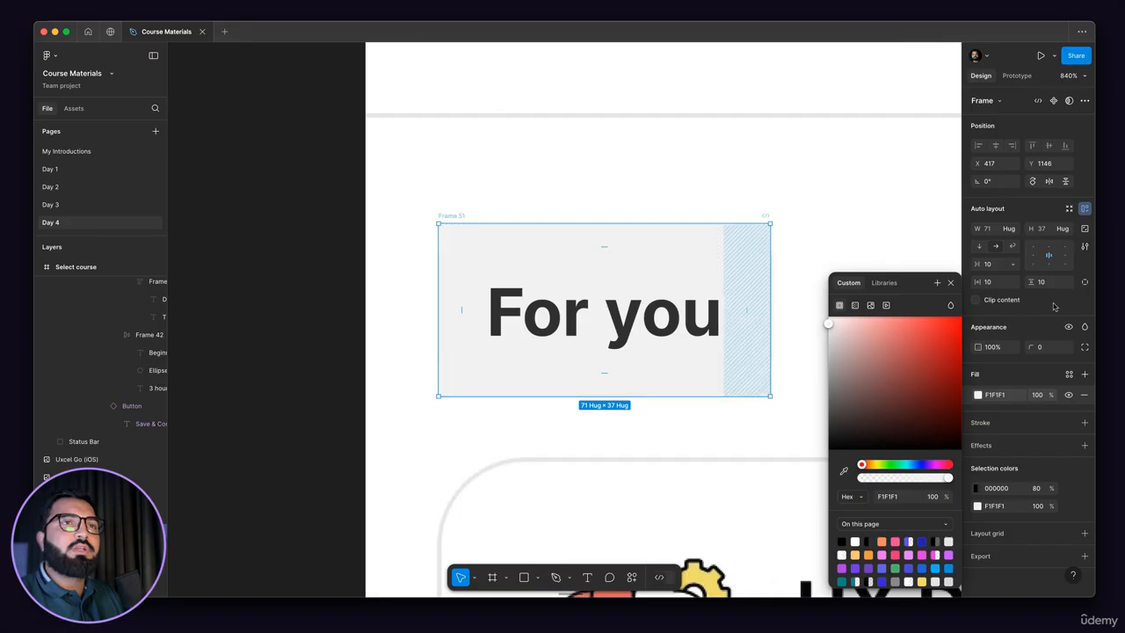
drag(1029, 347, 51, 354)
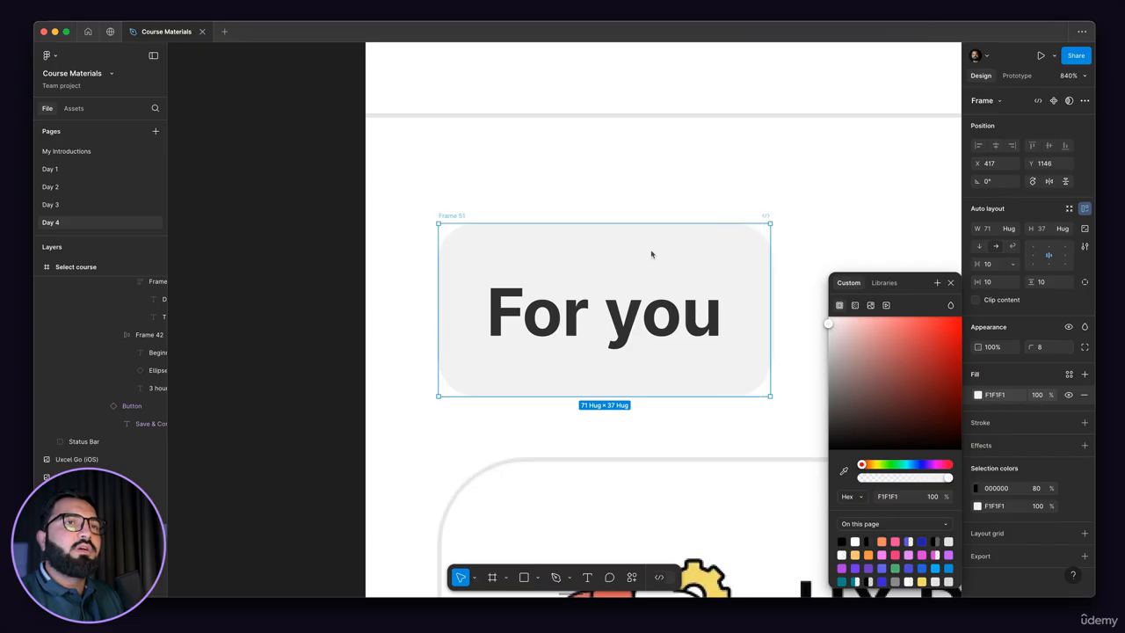
Compare the For you chip's size and shape with the reference tab and align the chip over it
drag(446, 216, 452, 258)
drag(493, 353, 490, 306)
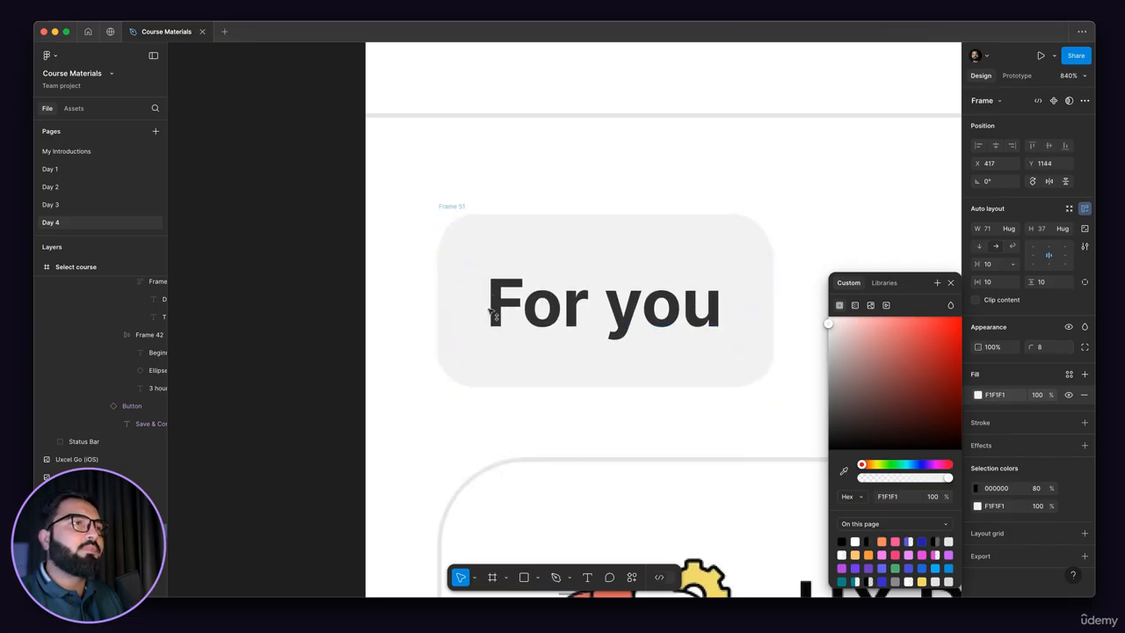
click(493, 315)
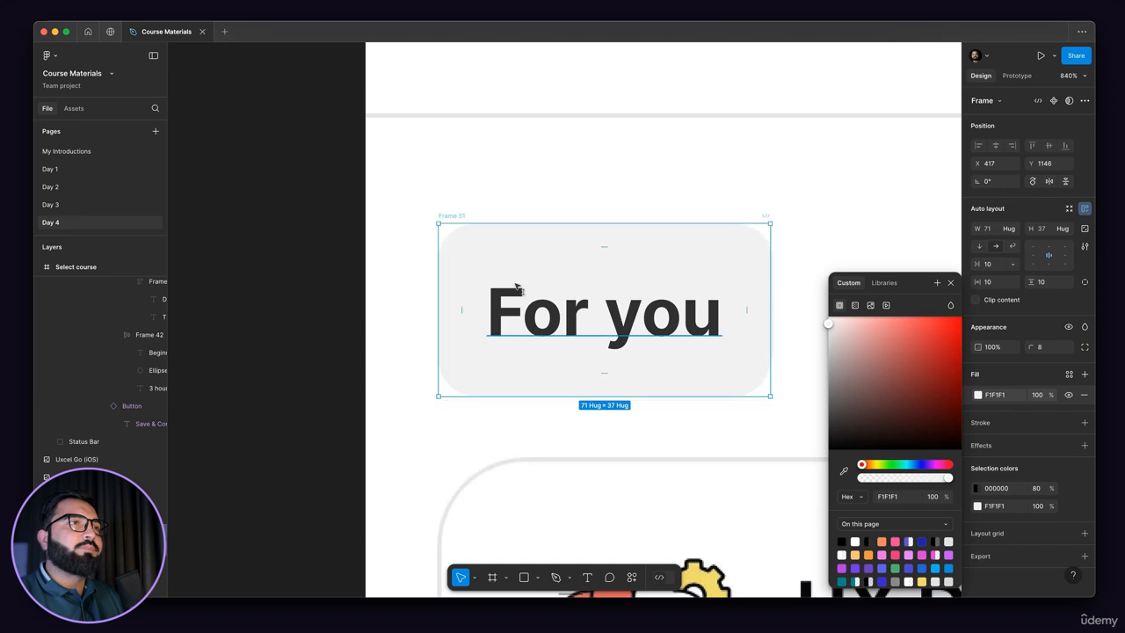
scroll(527, 281, down, 5)
scroll(572, 282, down, 2)
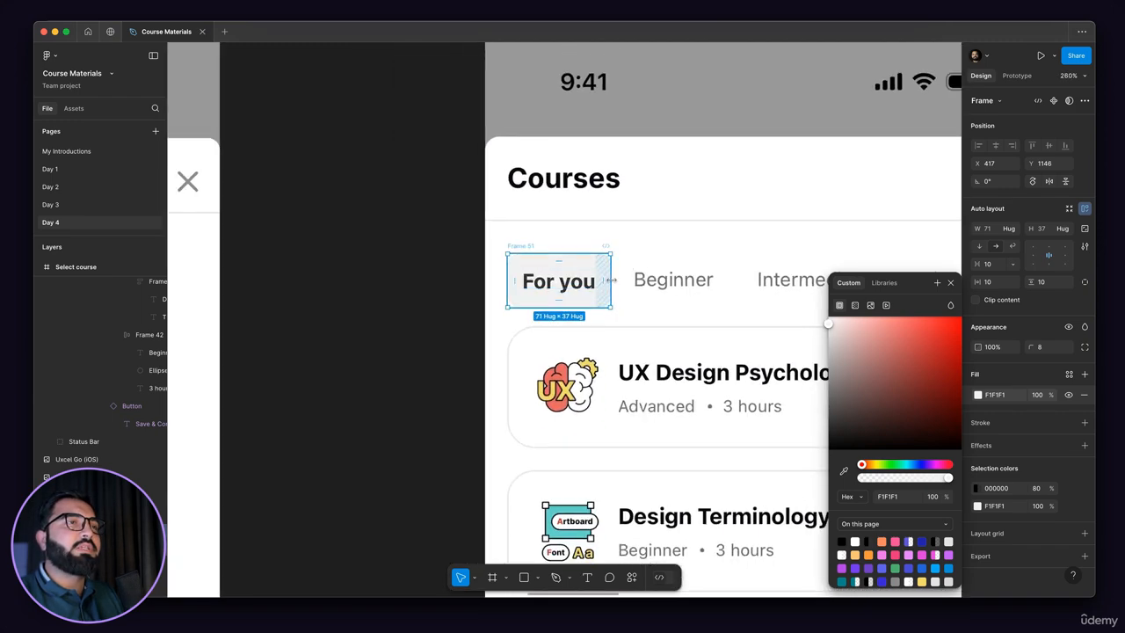
scroll(429, 227, up, 5)
drag(428, 223, 510, 249)
scroll(512, 243, up, 2)
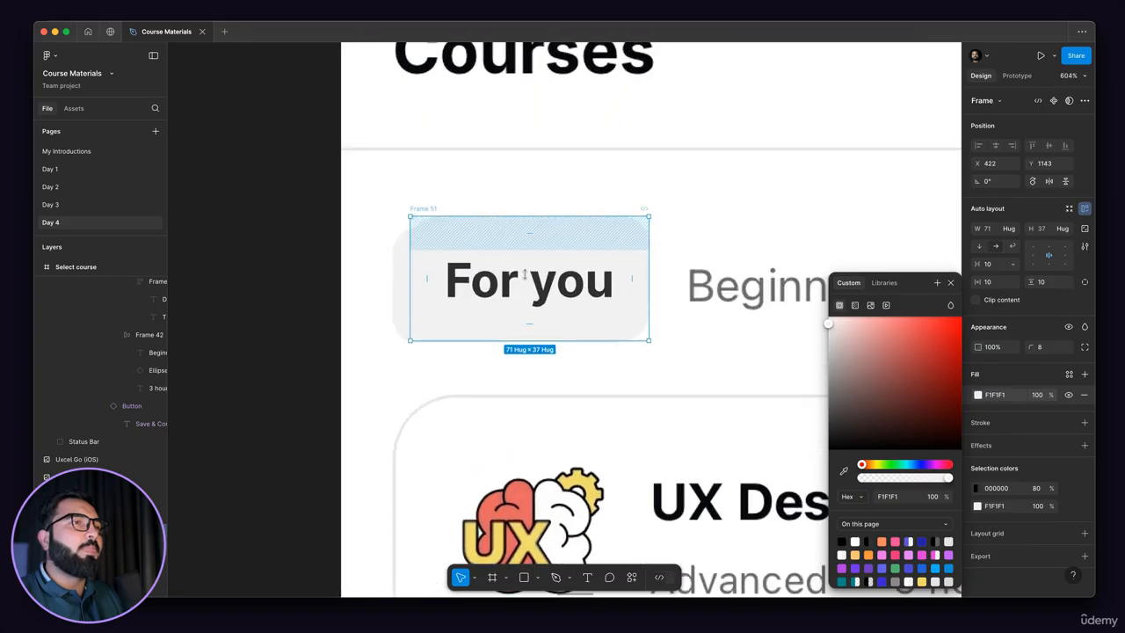
drag(417, 212, 407, 216)
scroll(529, 263, down, 5)
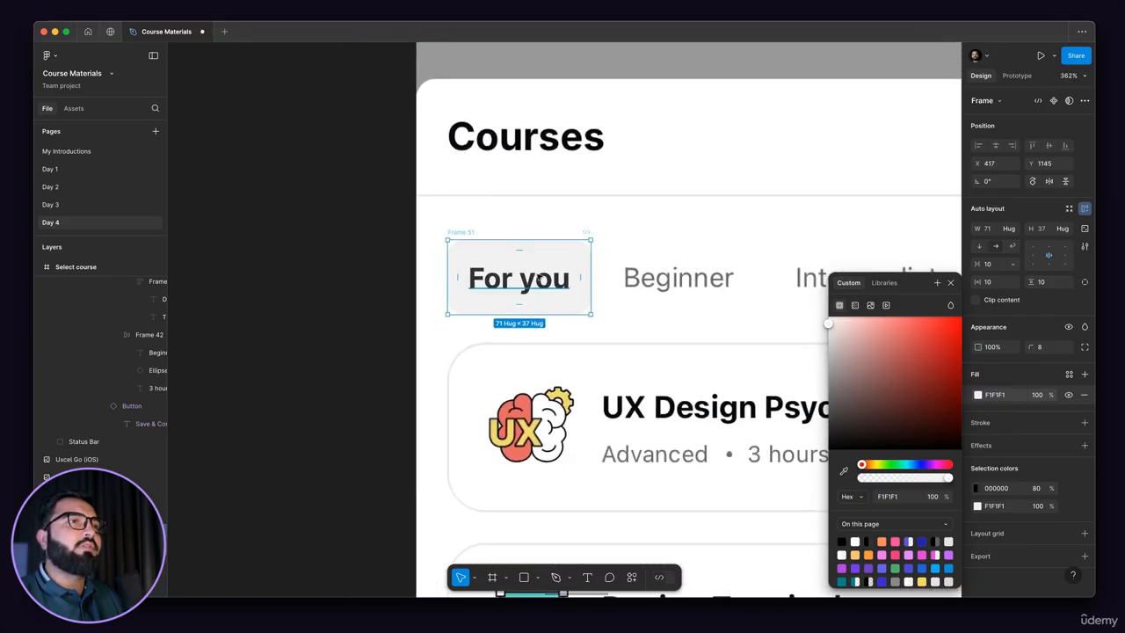
Duplicate the For you label onto the reference's second tab and change the copy's text to "Beginner"
click(530, 286)
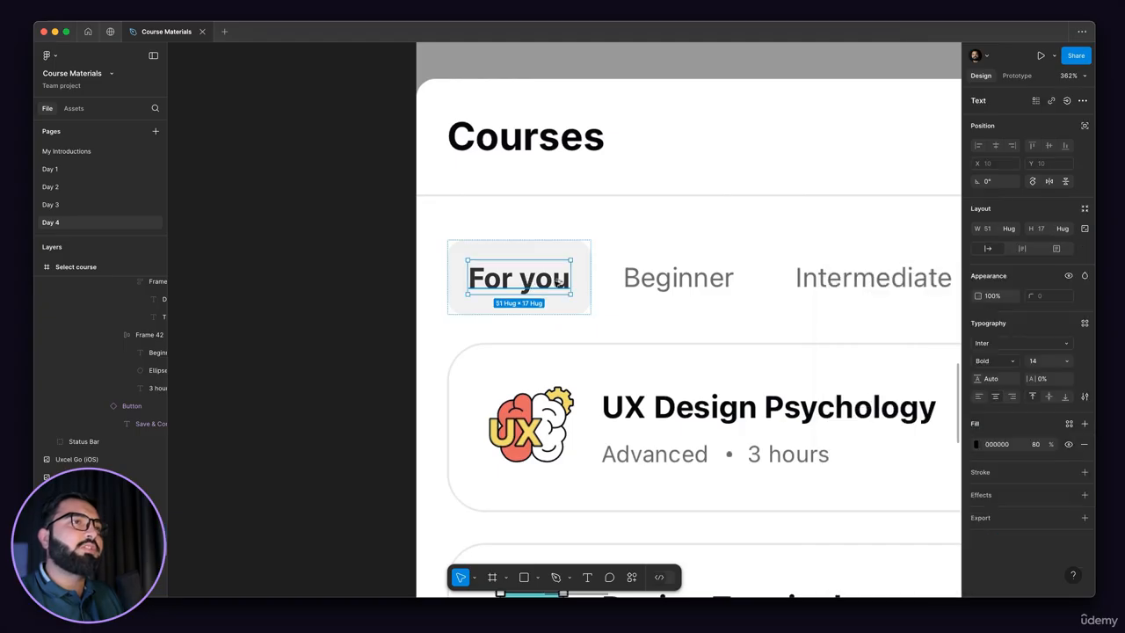
drag(530, 286, 695, 288)
double_click(691, 287)
text(Begin)
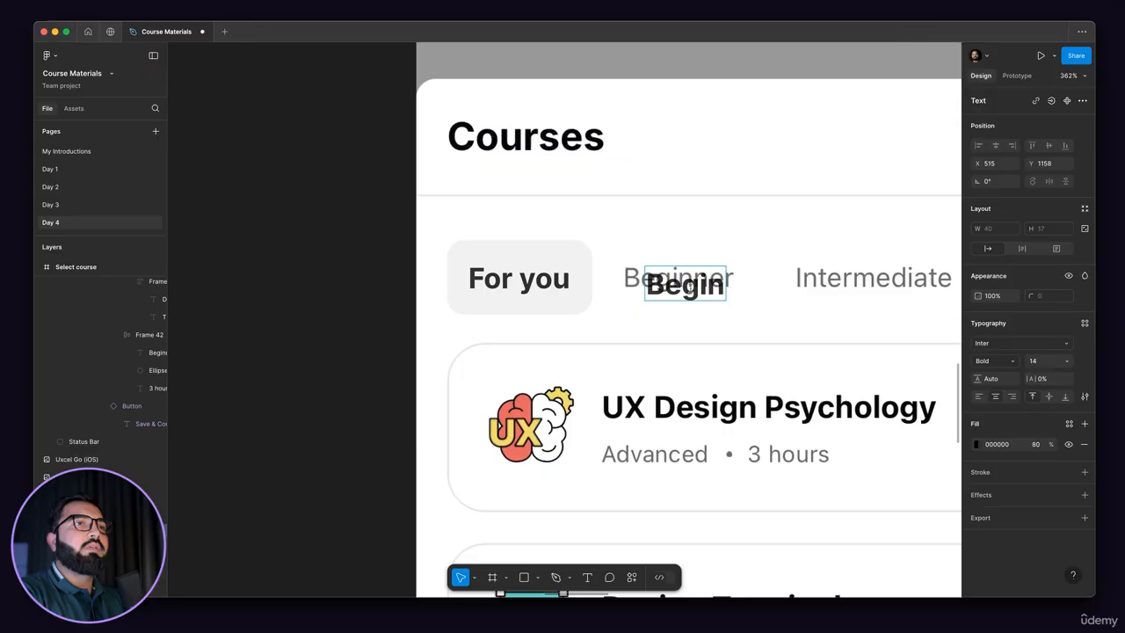
text(ner)
scroll(694, 286, up, 5)
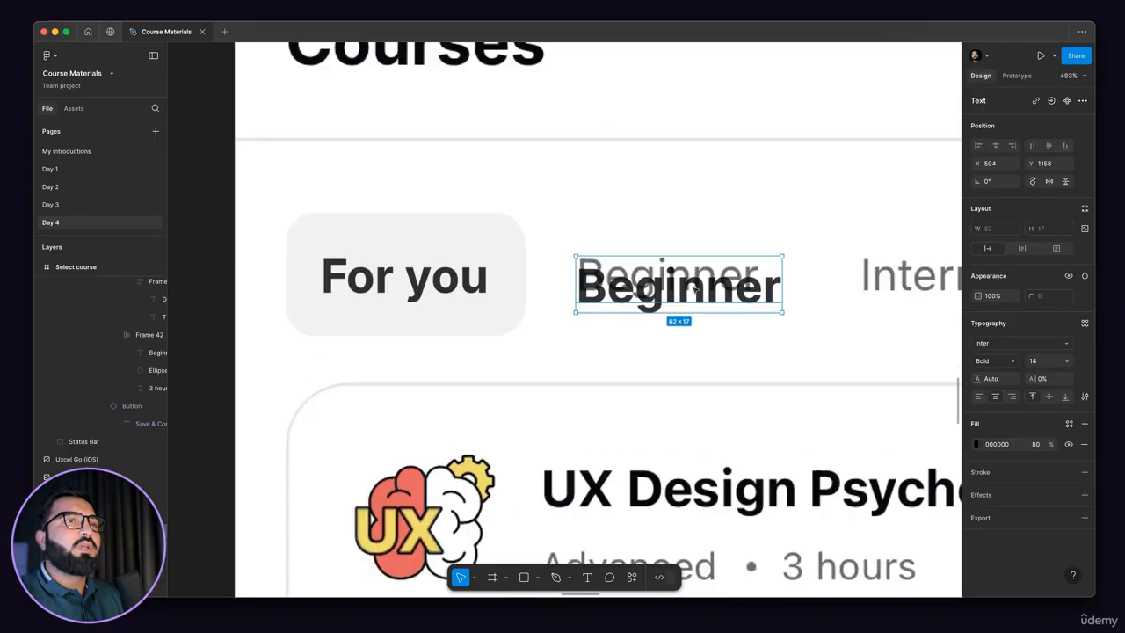
key(Escape)
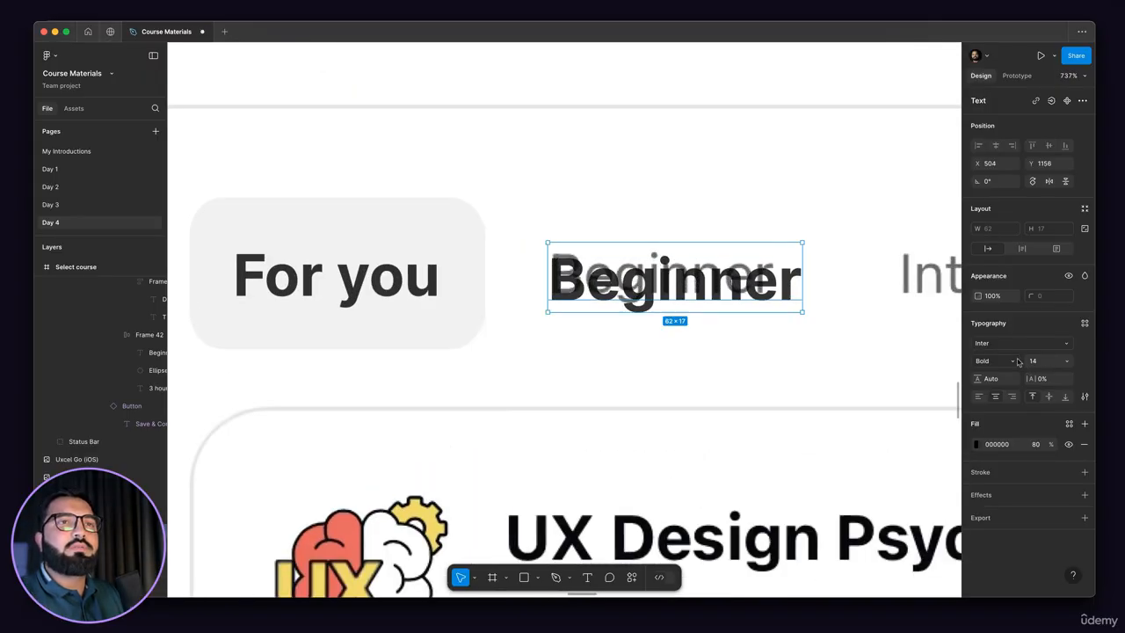
Set the Beginner label's font weight to Regular
click(1011, 360)
click(1002, 316)
scroll(644, 295, up, 3)
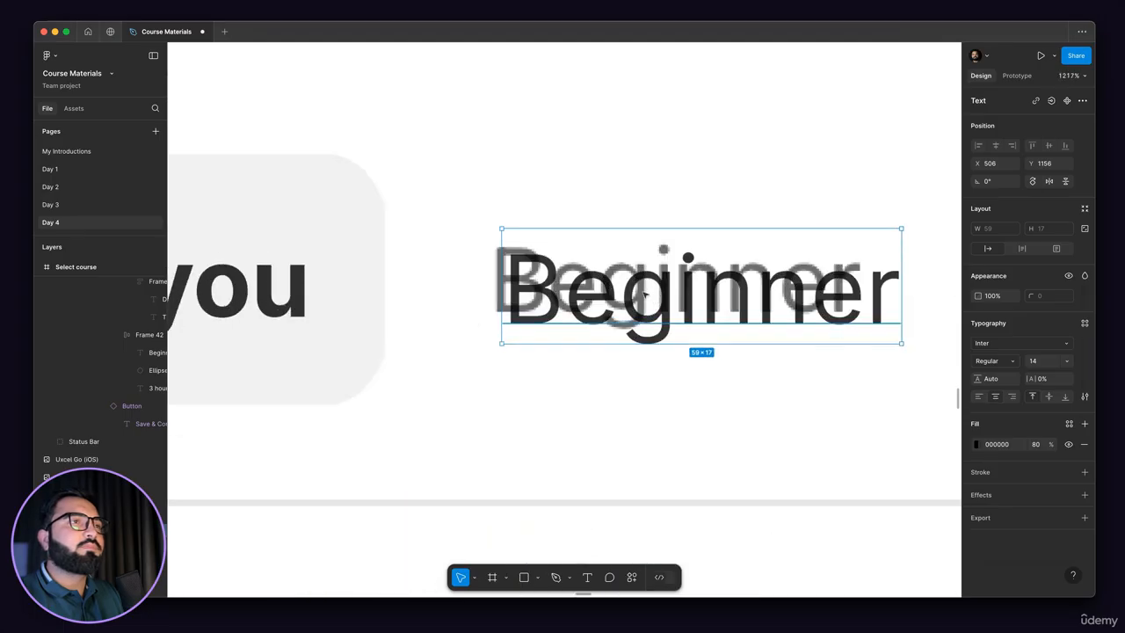
Tighten the Beginner label's letter spacing to -3% and align the label over the reference tab's text
drag(645, 295, 643, 296)
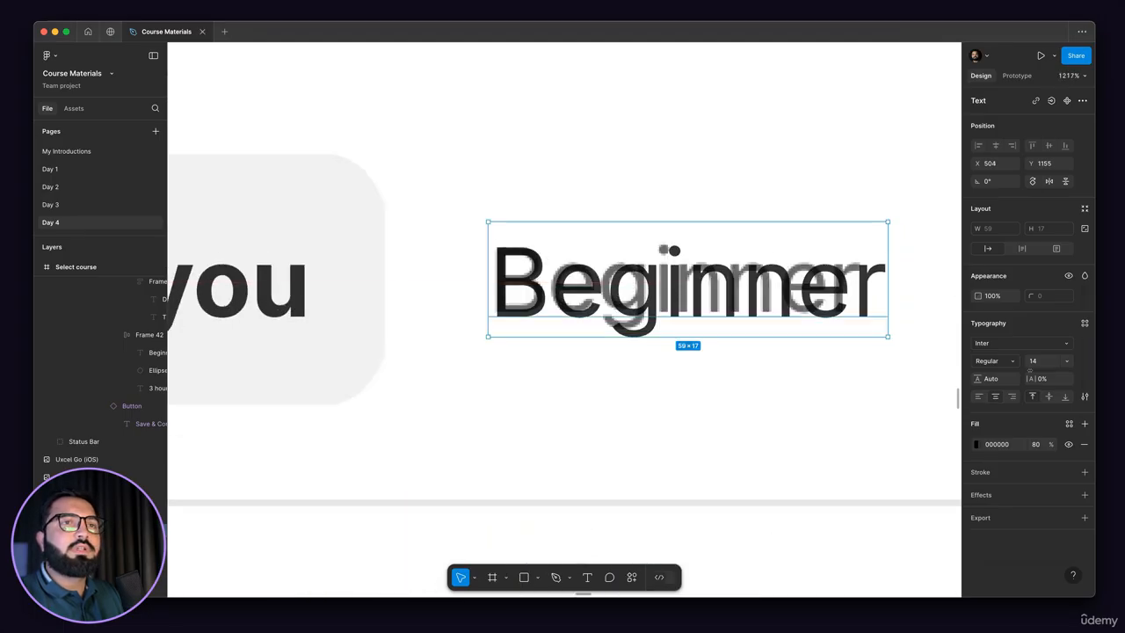
click(1030, 379)
drag(1030, 379, 1025, 380)
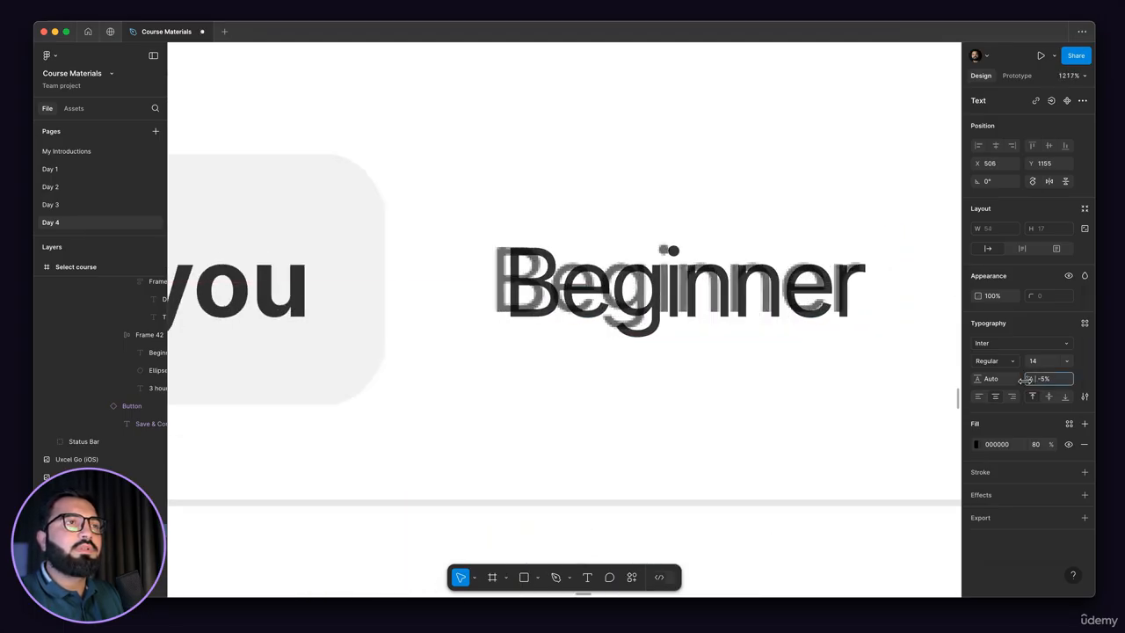
drag(765, 314, 748, 314)
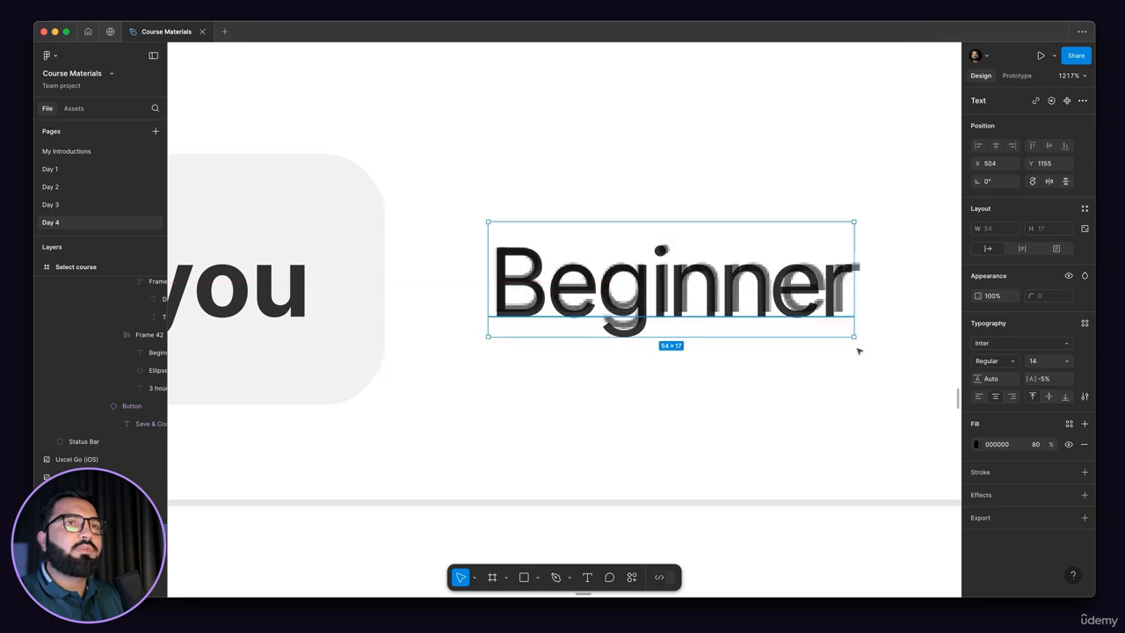
drag(1030, 384, 1034, 385)
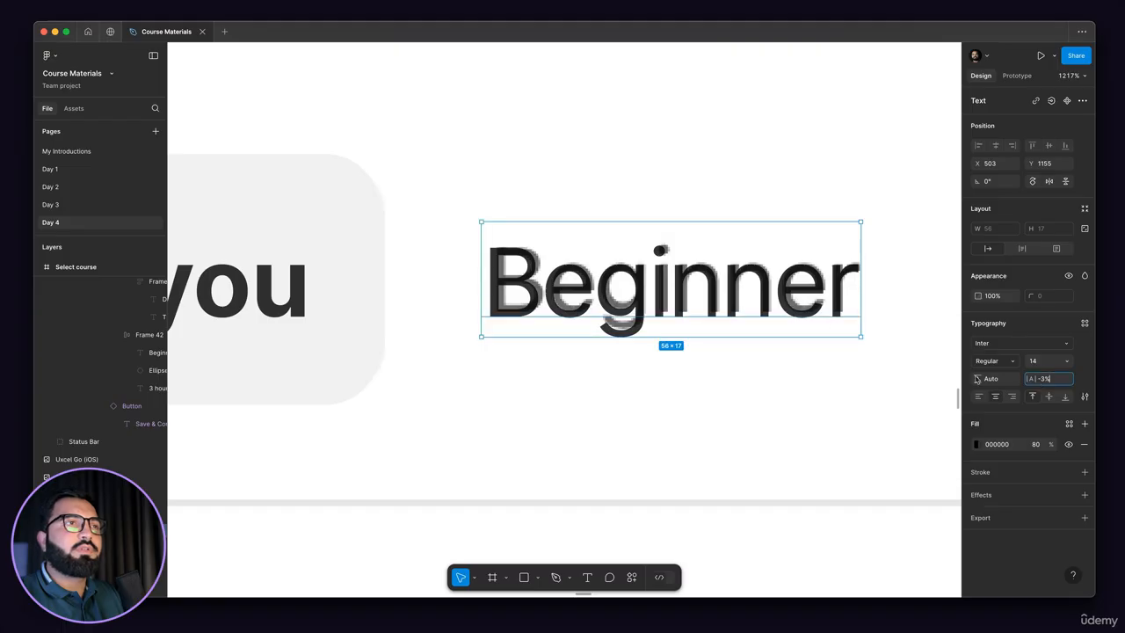
drag(796, 304, 802, 304)
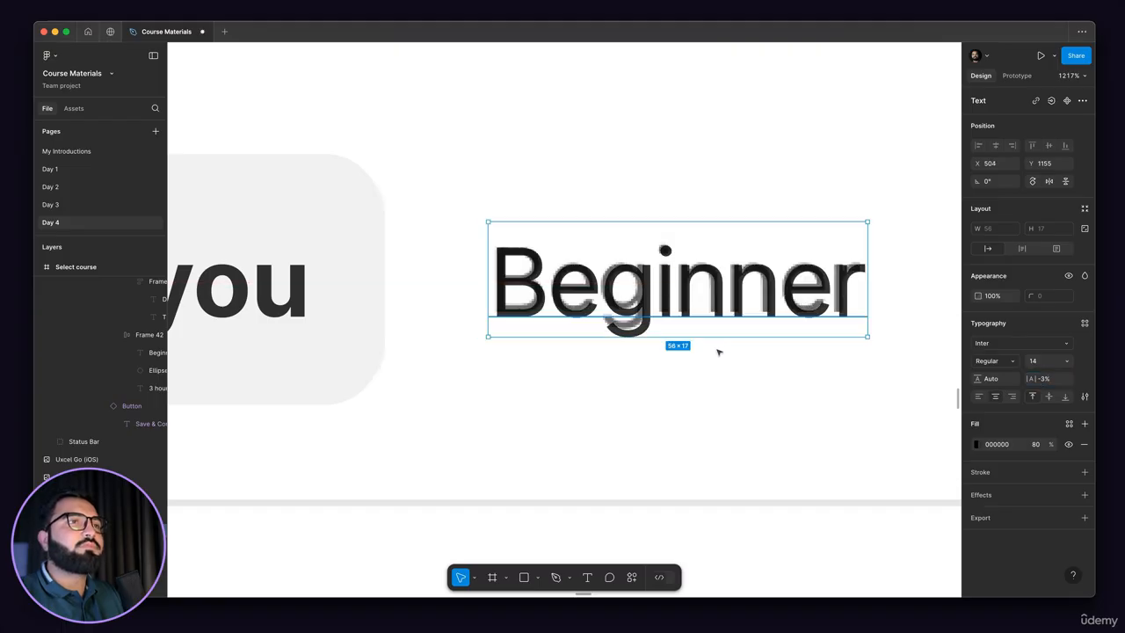
Sample the reference tab's gray (6C6C6C) as the Beginner label's fill and return the label over the reference text
drag(718, 349, 718, 426)
click(977, 444)
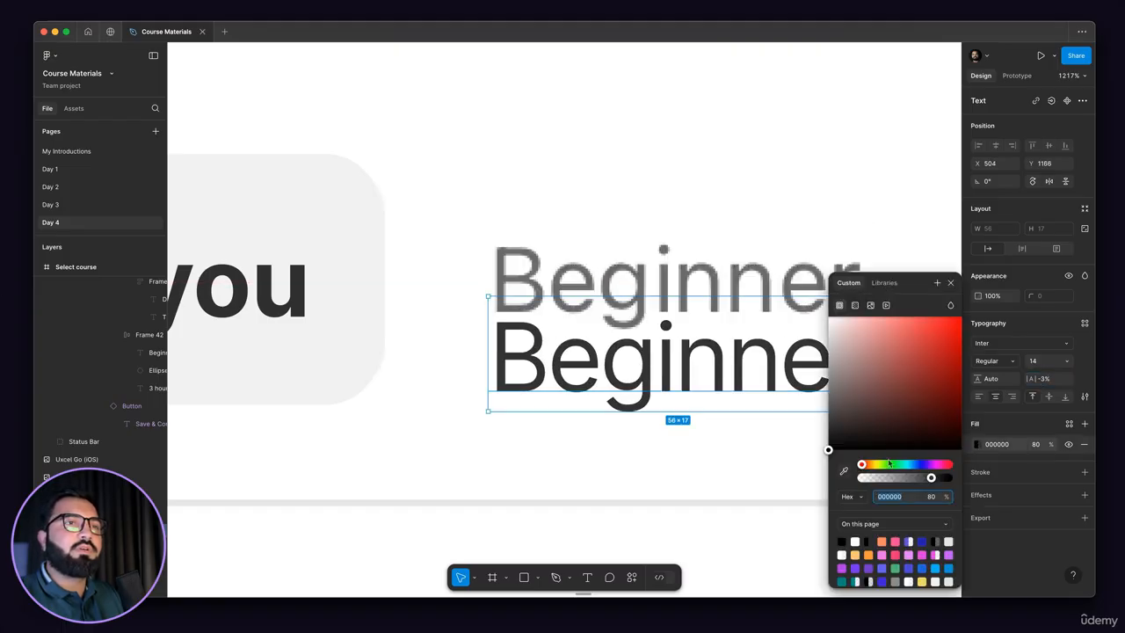
click(844, 473)
click(708, 293)
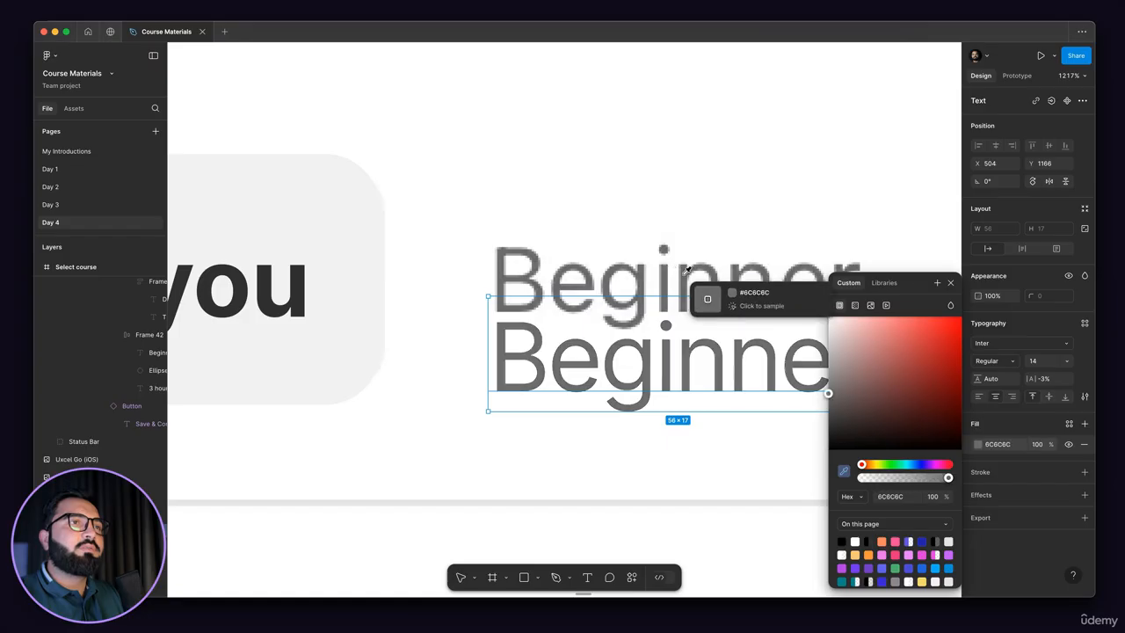
drag(661, 373, 659, 301)
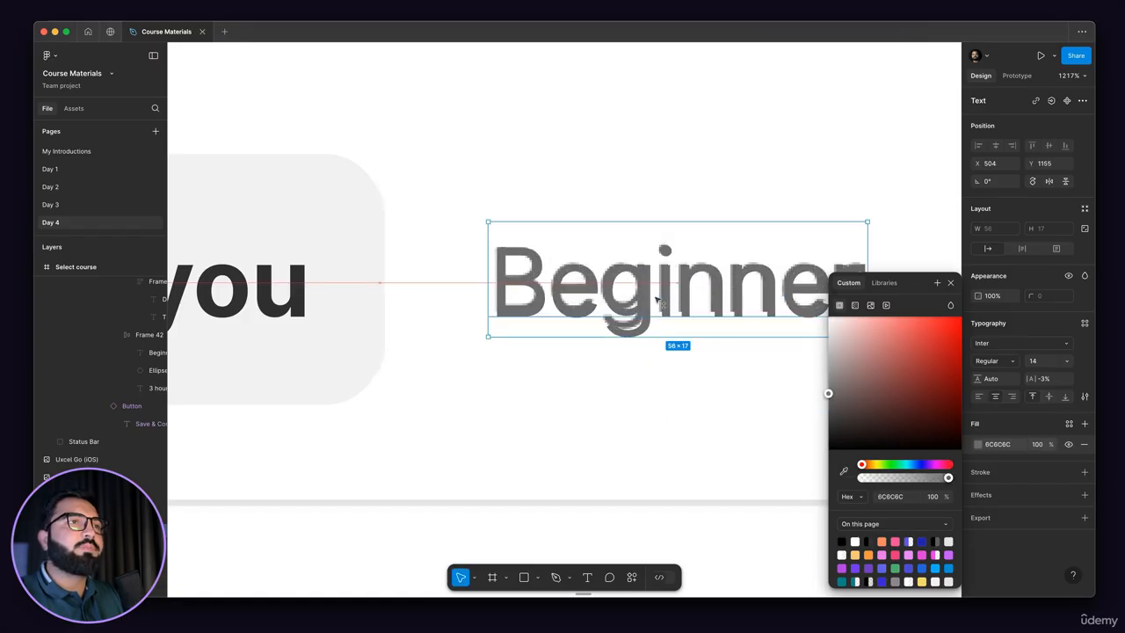
Move the For you chip and Beginner label together off the reference onto the empty canvas above the screens
scroll(652, 295, down, 5)
click(552, 300)
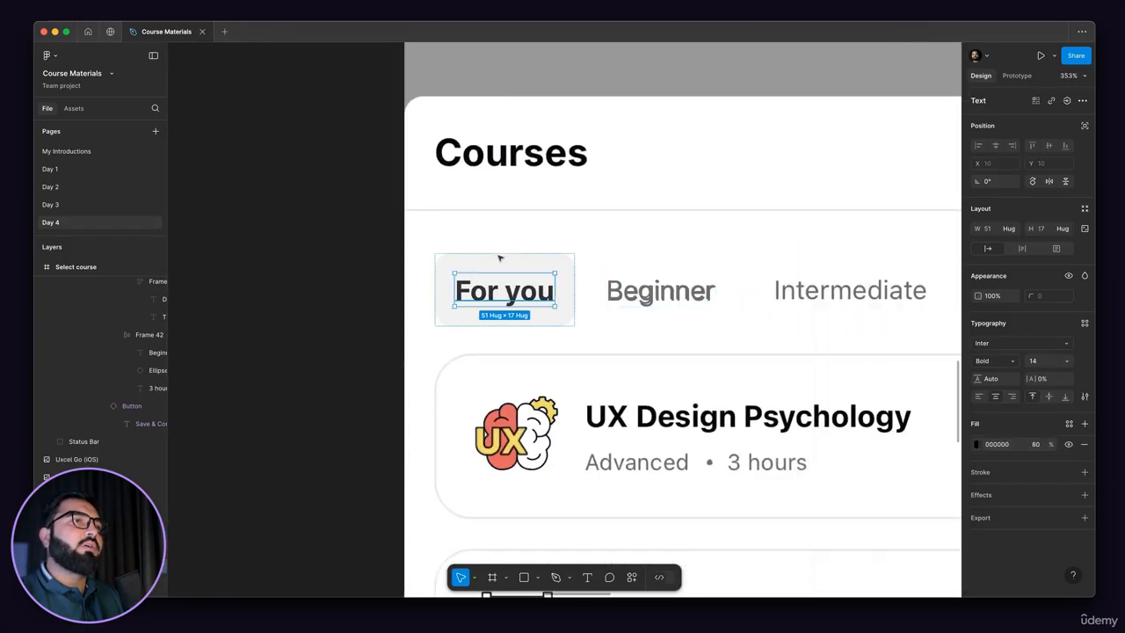
click(459, 246)
shift+click(635, 290)
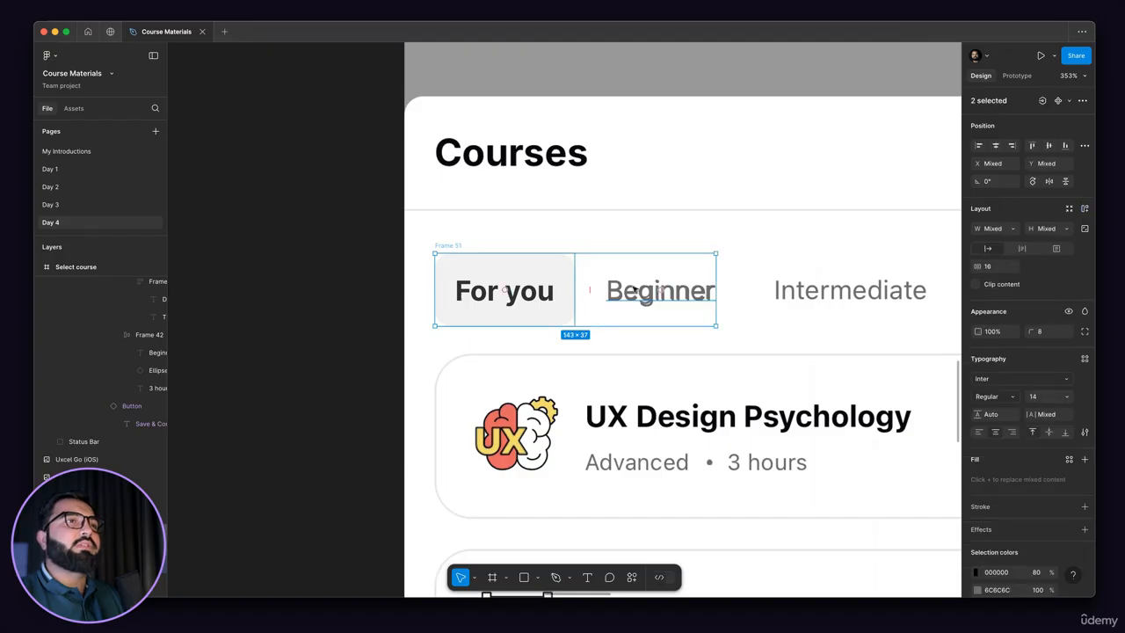
scroll(805, 446, down, 5)
drag(707, 391, 616, 153)
click(576, 162)
scroll(489, 181, up, 5)
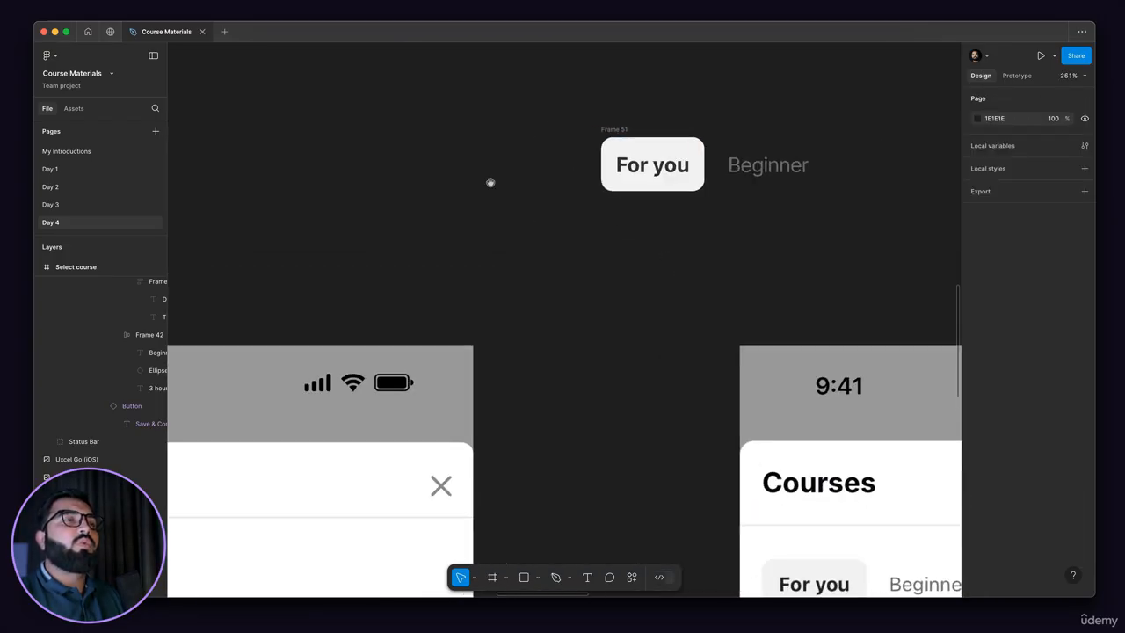
Turn the For you chip and Beginner label into separate components with Create multiple components
click(521, 196)
drag(415, 141, 771, 317)
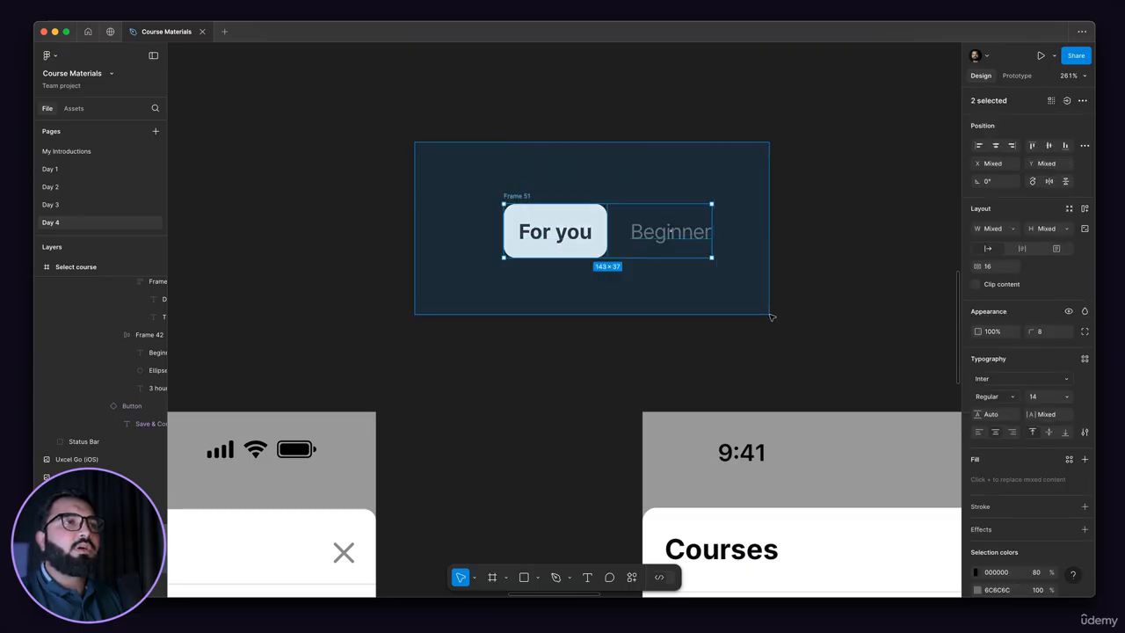
click(1082, 100)
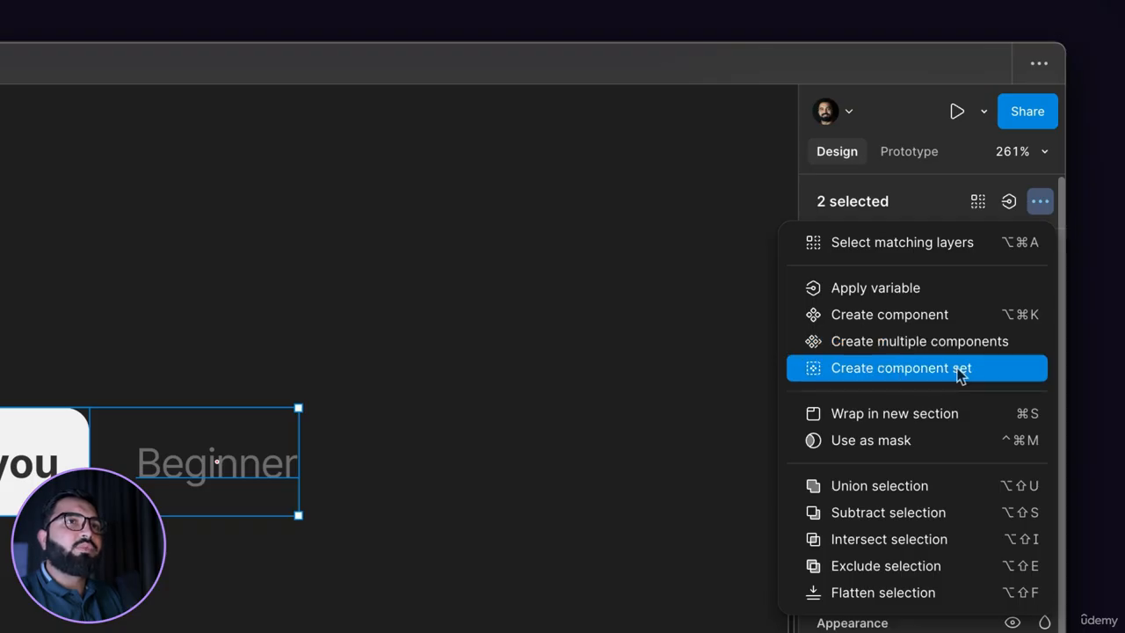
click(923, 351)
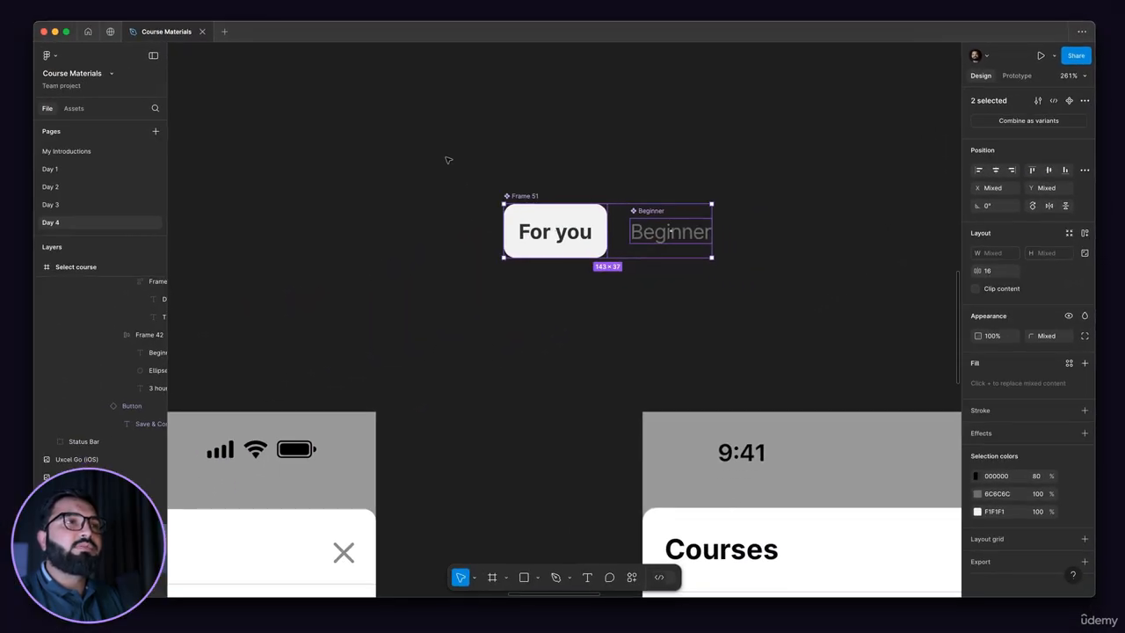
drag(444, 156, 746, 277)
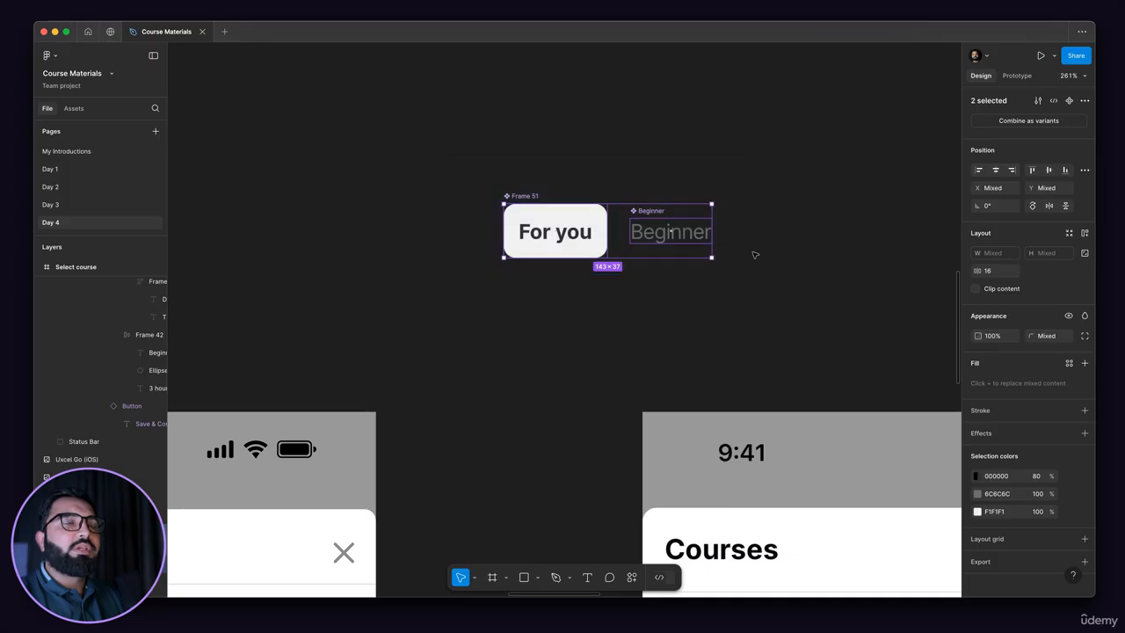
click(425, 138)
drag(422, 138, 758, 286)
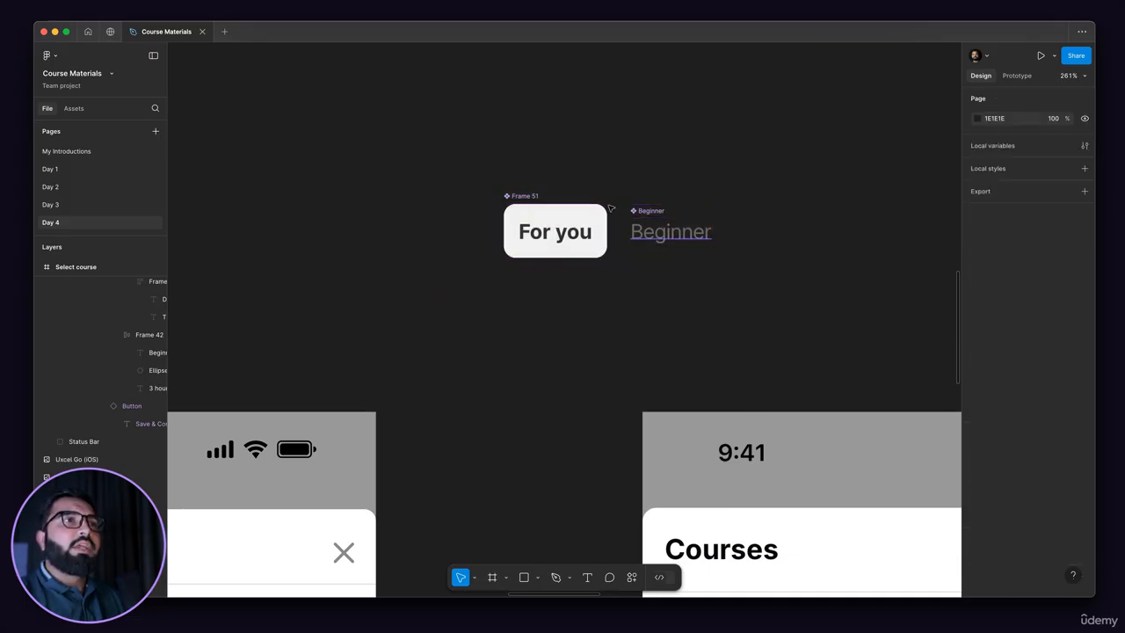
Undo the conversion of the chip and label into separate components
key(super+z)
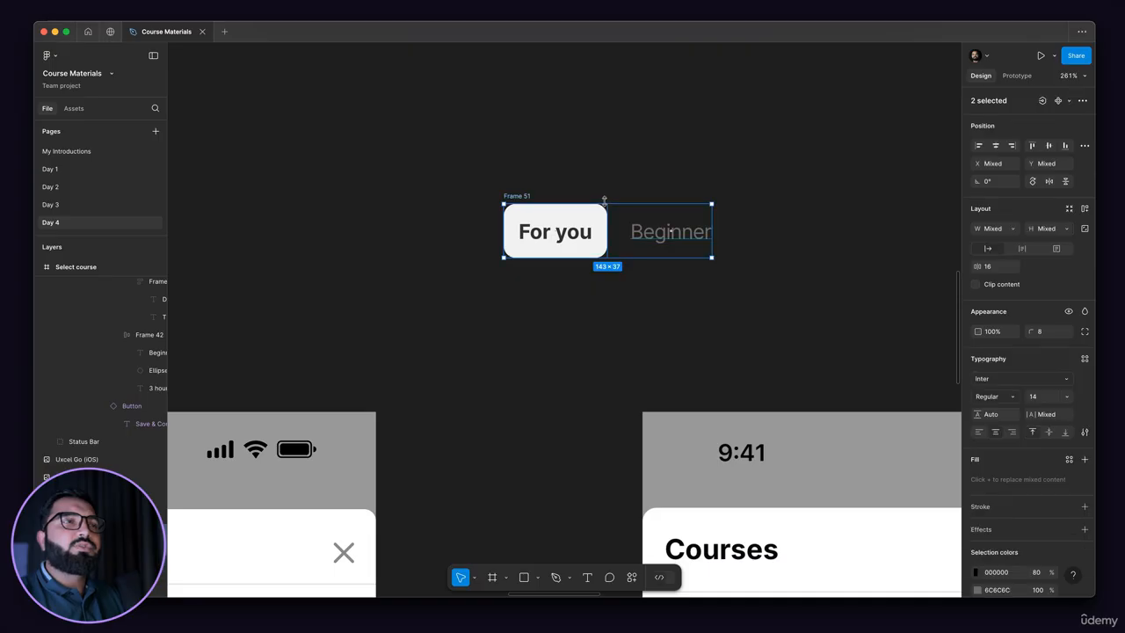
key(super+shift+z)
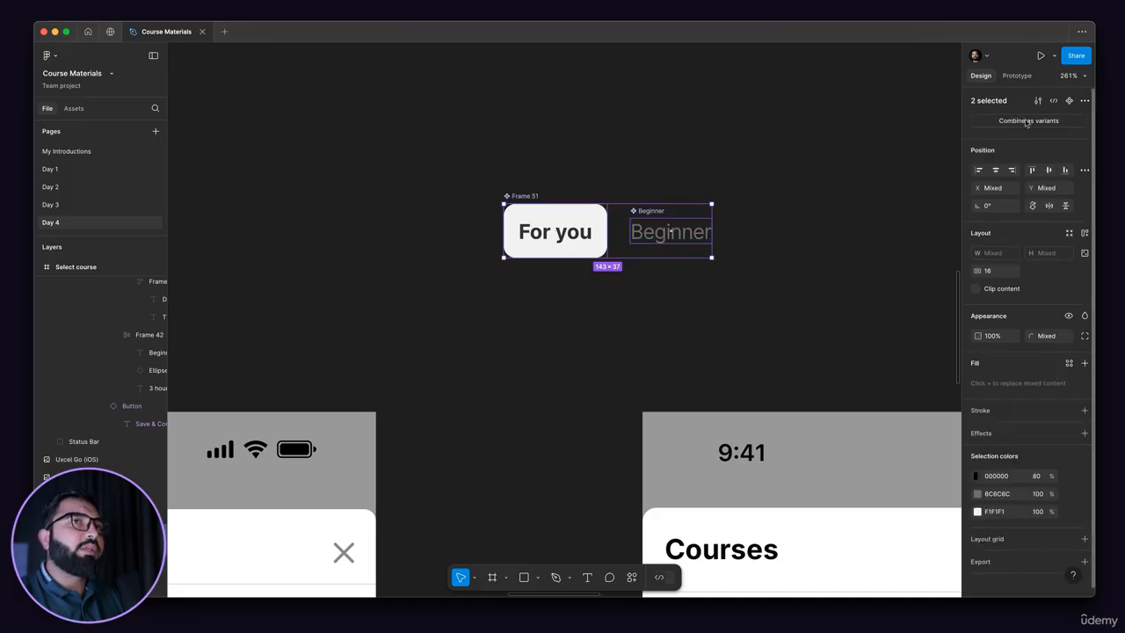
click(467, 174)
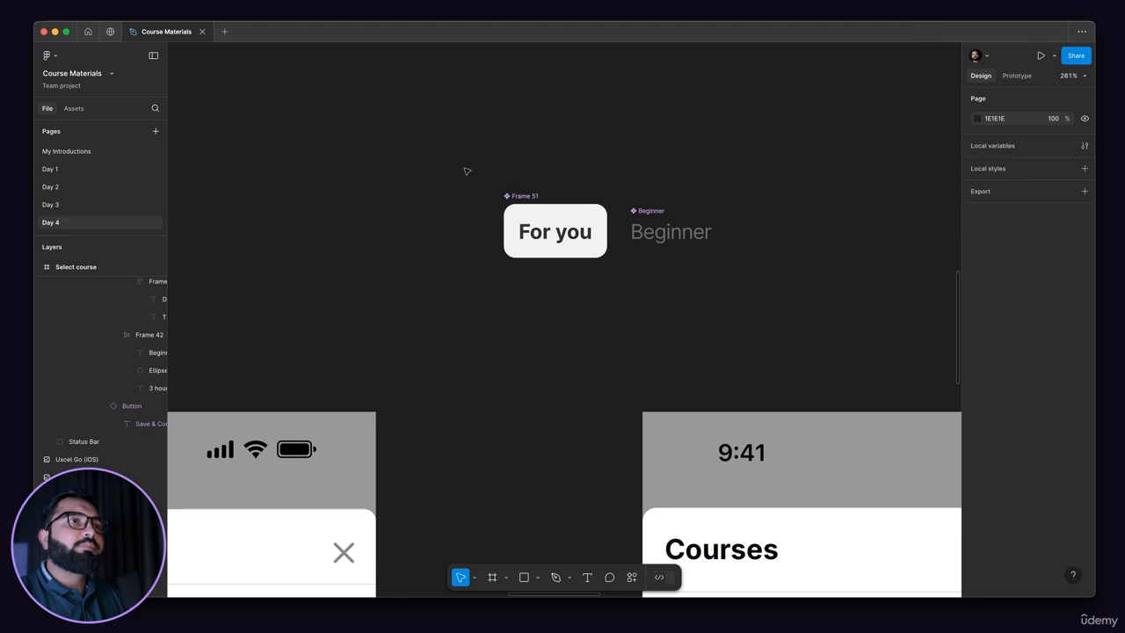
key(super+z)
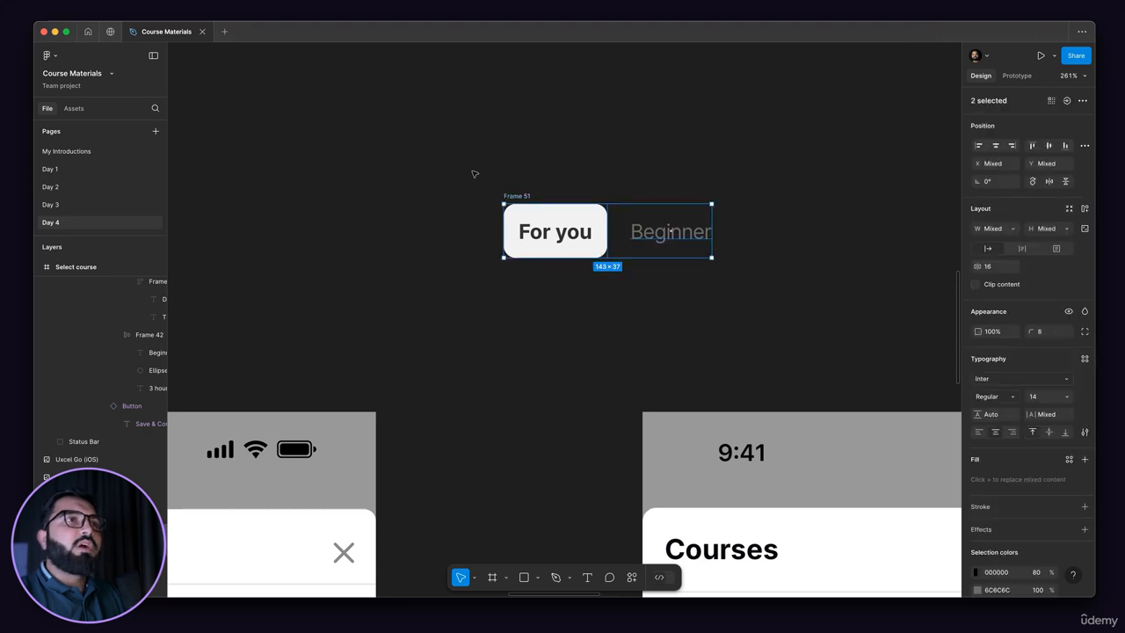
Create a component set from the For you chip and Beginner label and reposition it on the empty canvas above the screens
click(1082, 100)
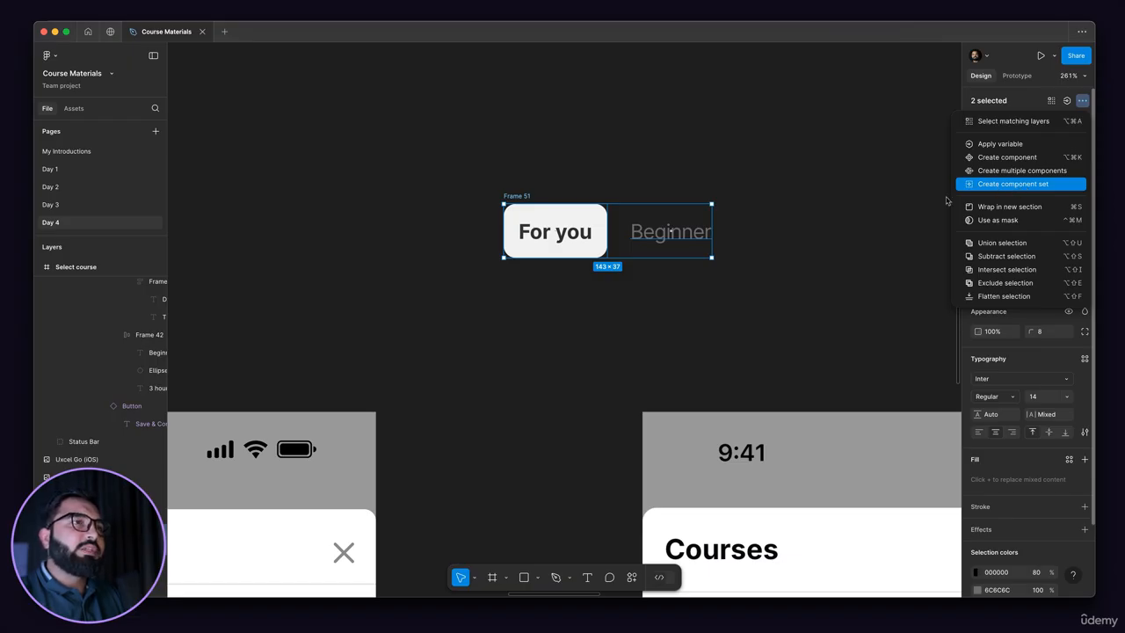
click(1013, 185)
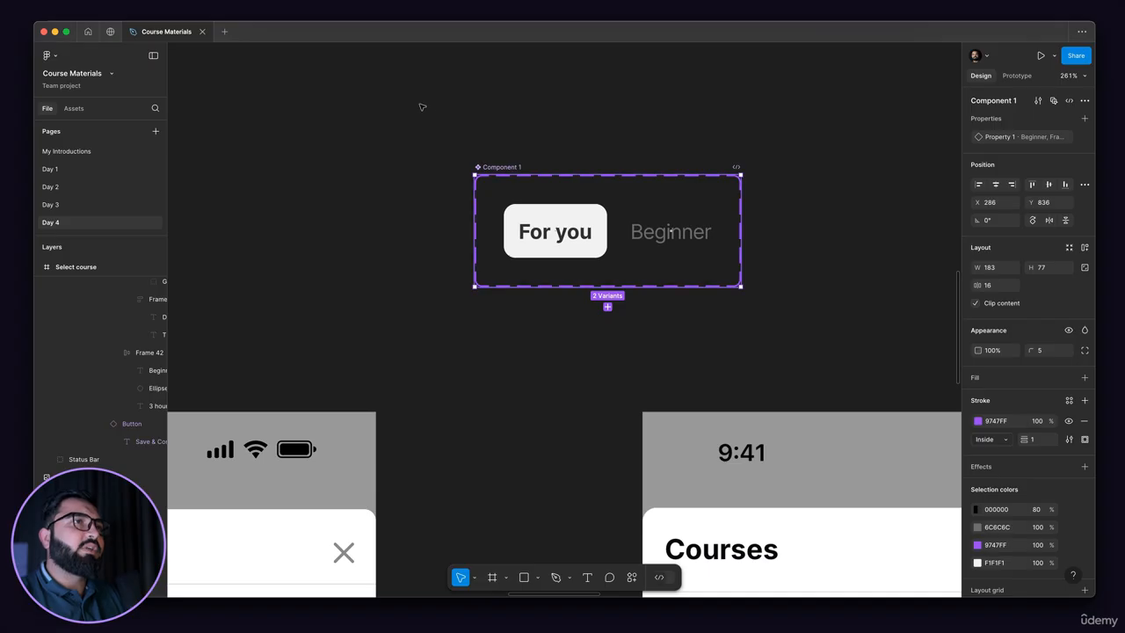
scroll(422, 106, down, 2)
scroll(422, 107, right, 2)
Set the For you variant's Property 1 value to "tab active"
click(465, 158)
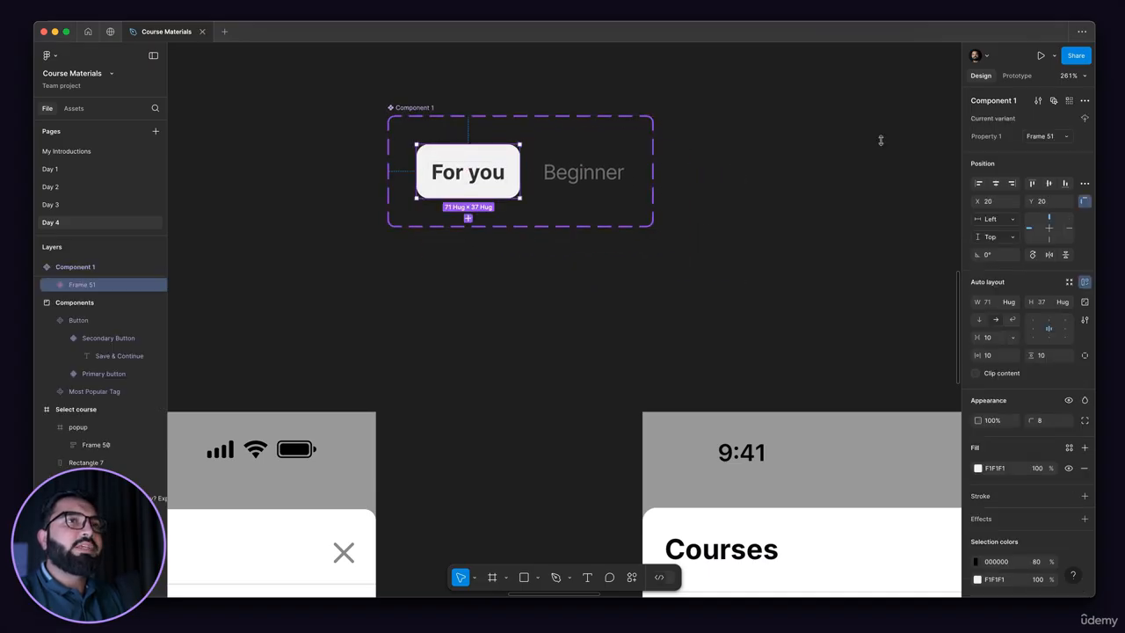
double_click(1039, 138)
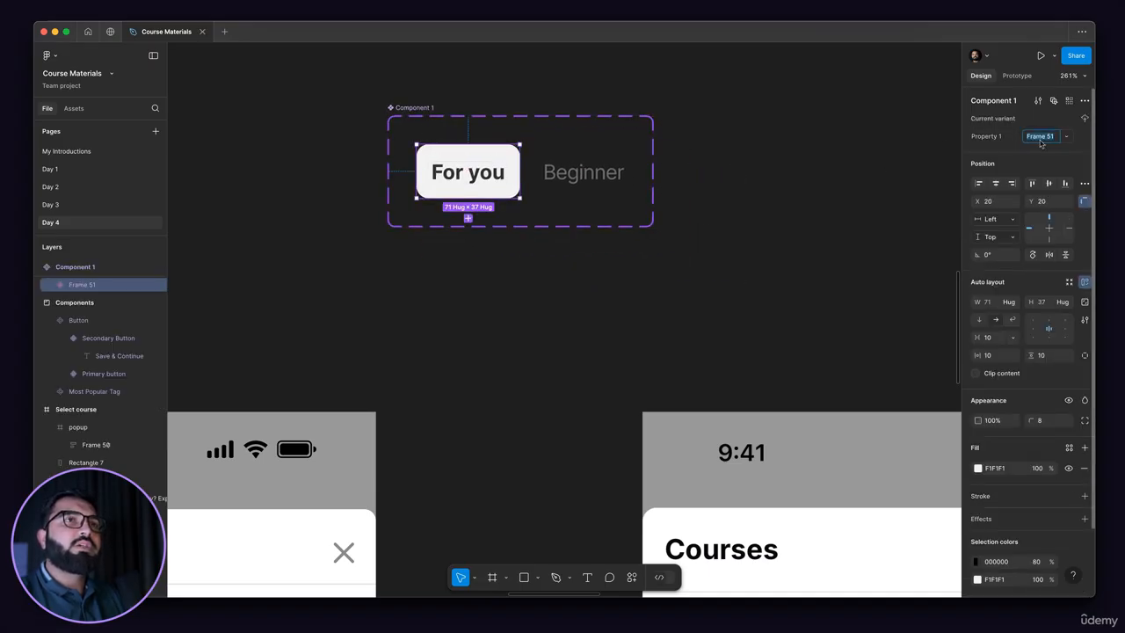
text(F)
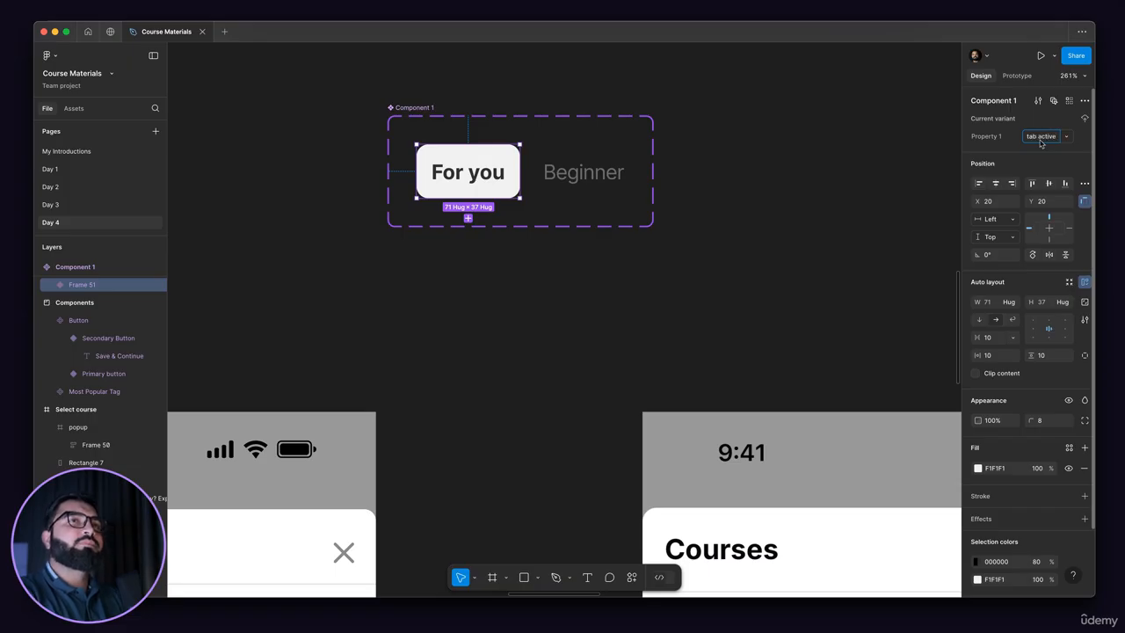
key(Return)
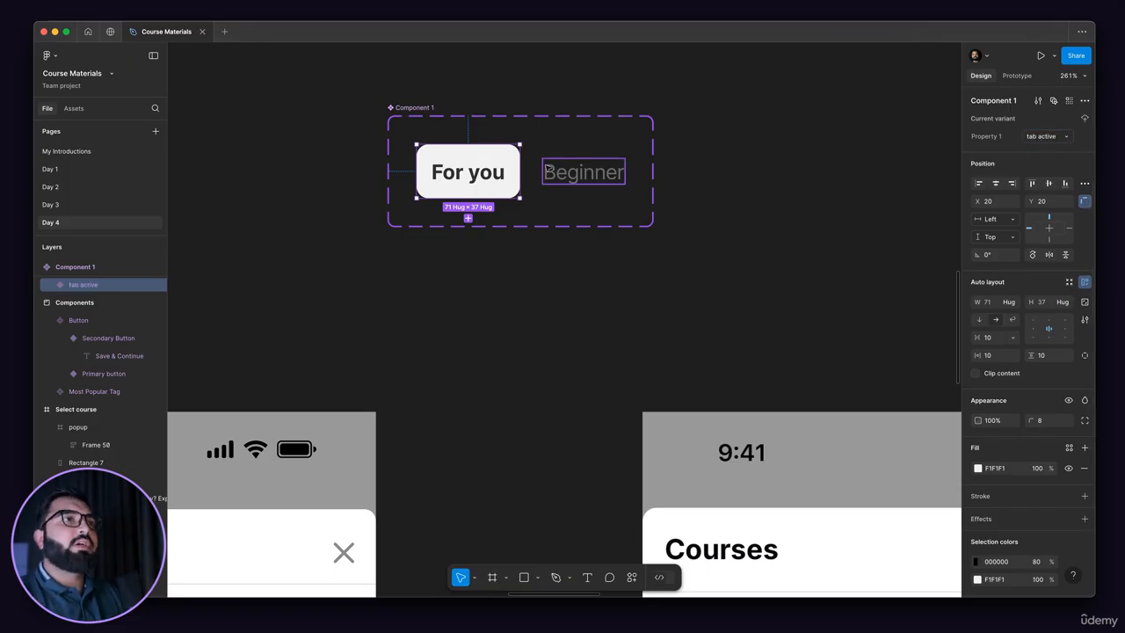
Set the Beginner variant's Property 1 value to "unactive"
click(552, 167)
click(1049, 140)
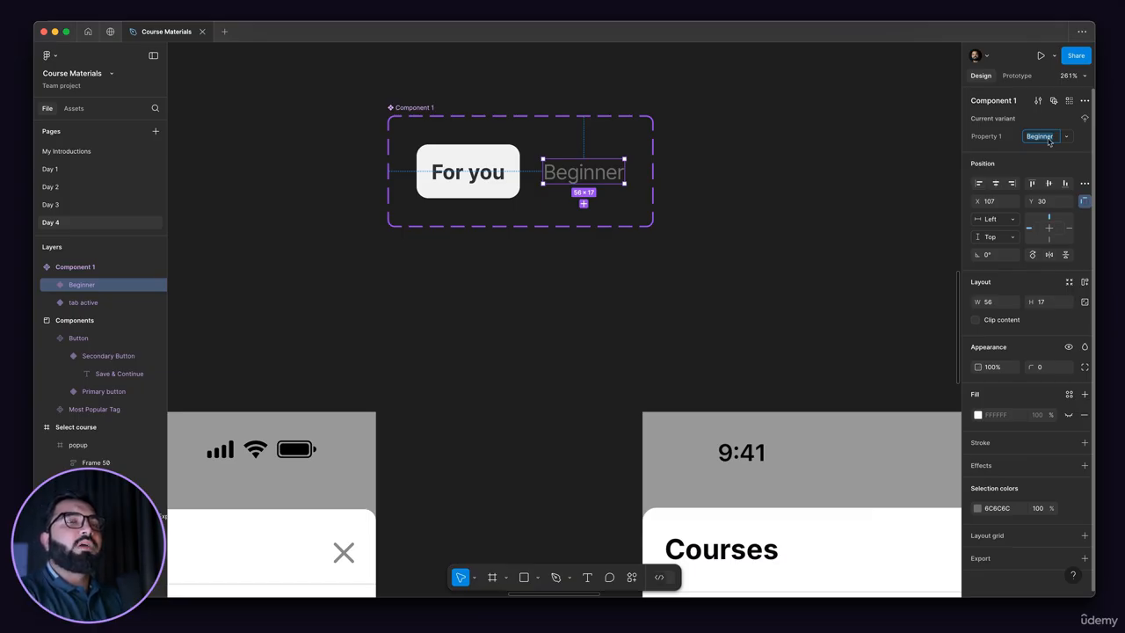
text(I)
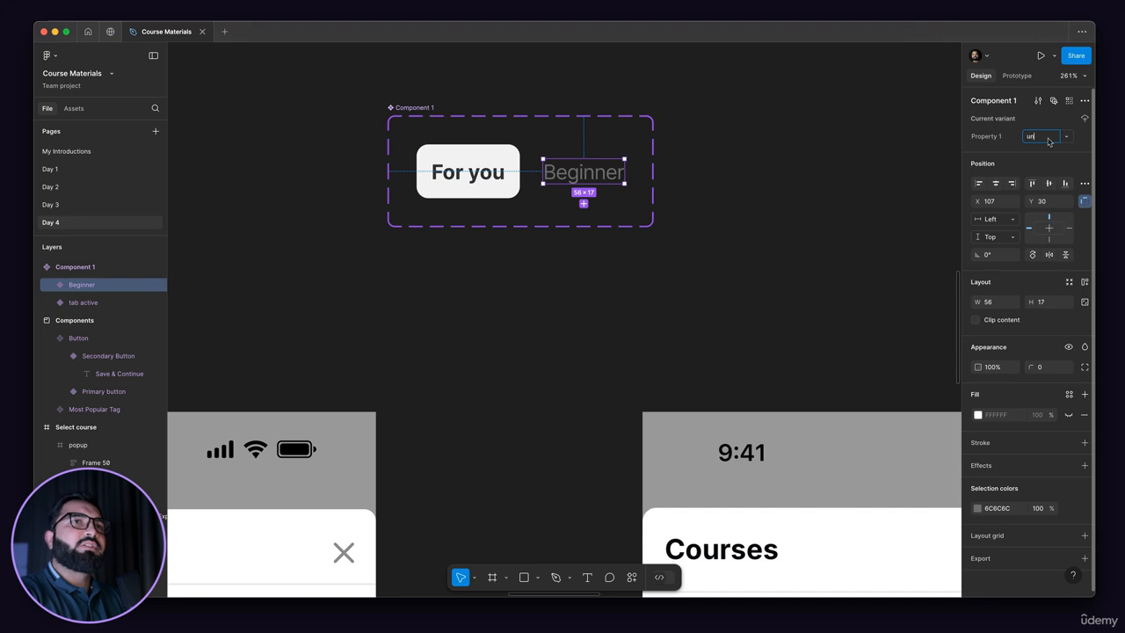
text(nactive)
key(Return)
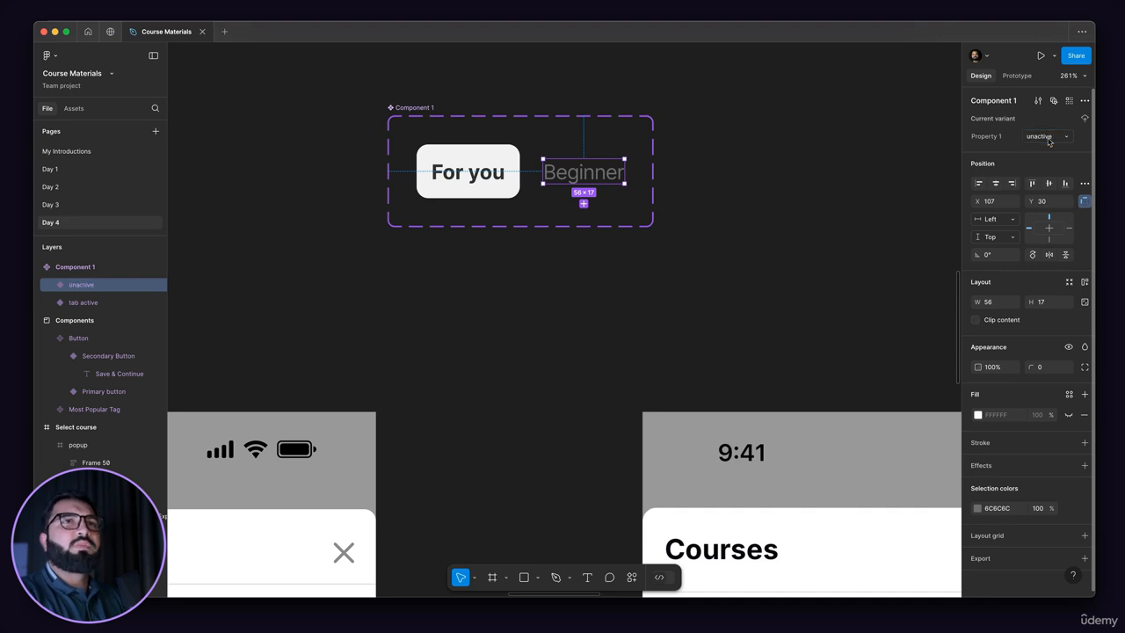
click(449, 81)
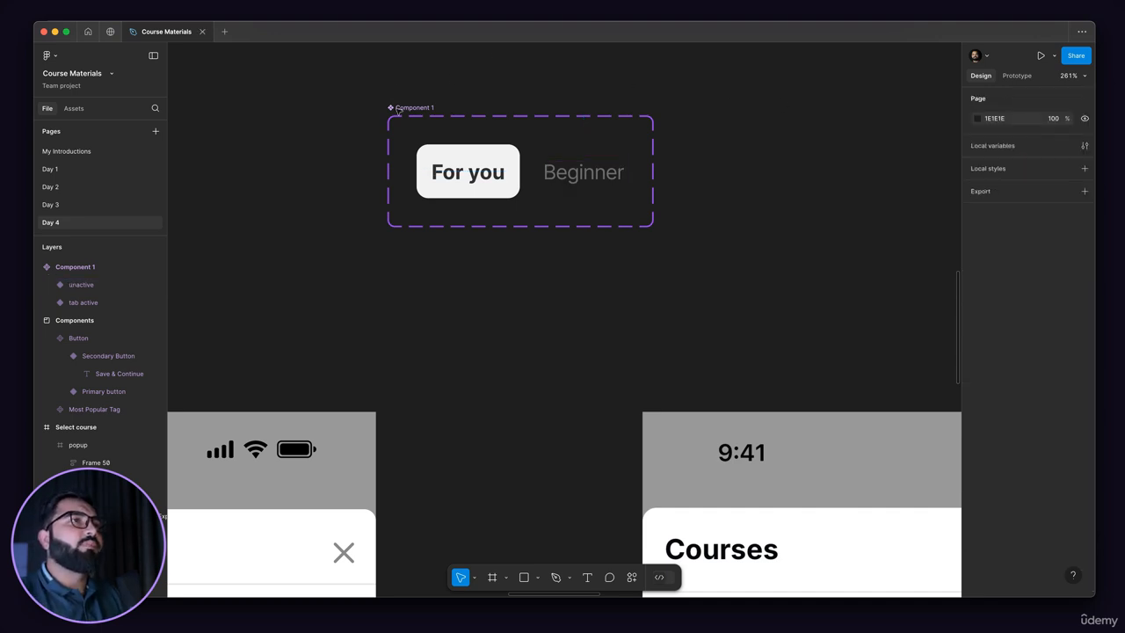
Rename the component set containing the two tab variants as "Tab"
click(407, 108)
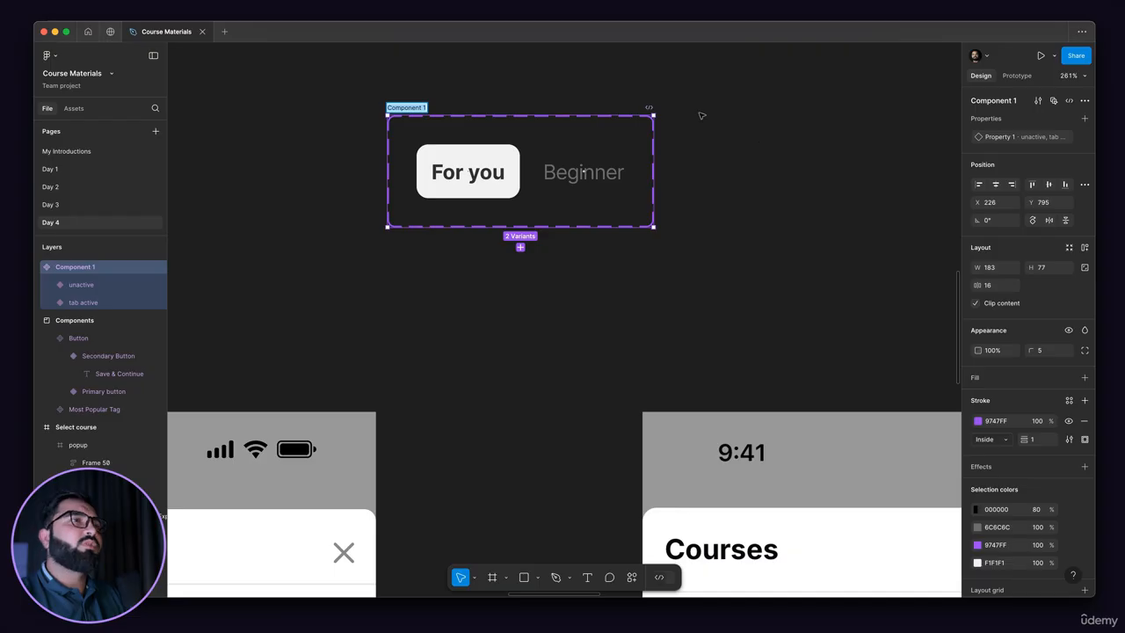
text(TAb)
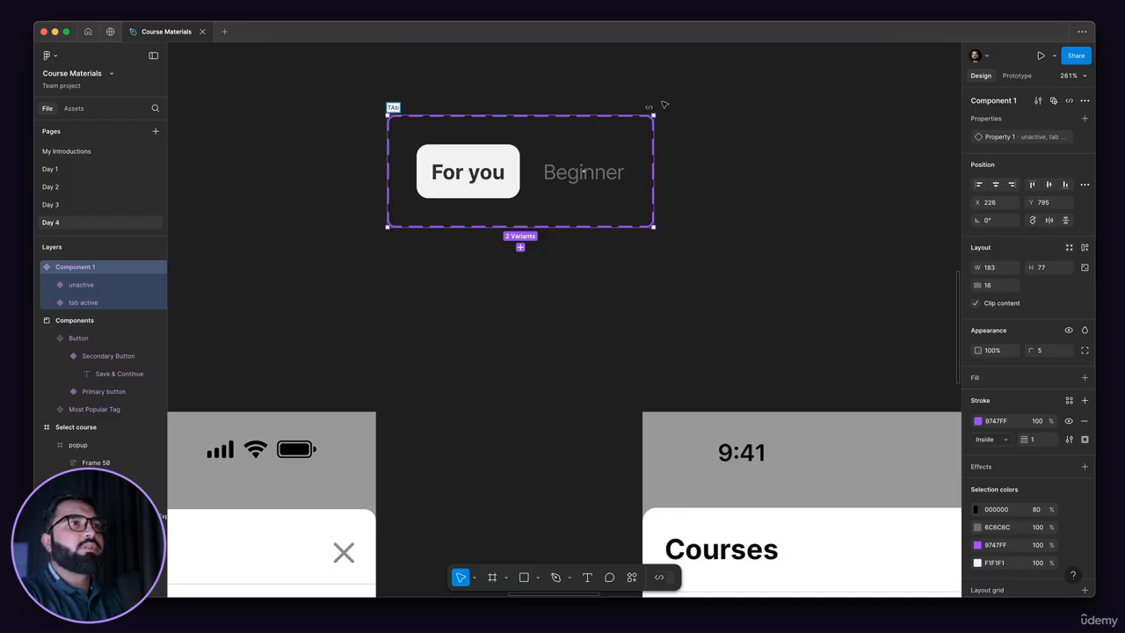
key(Return)
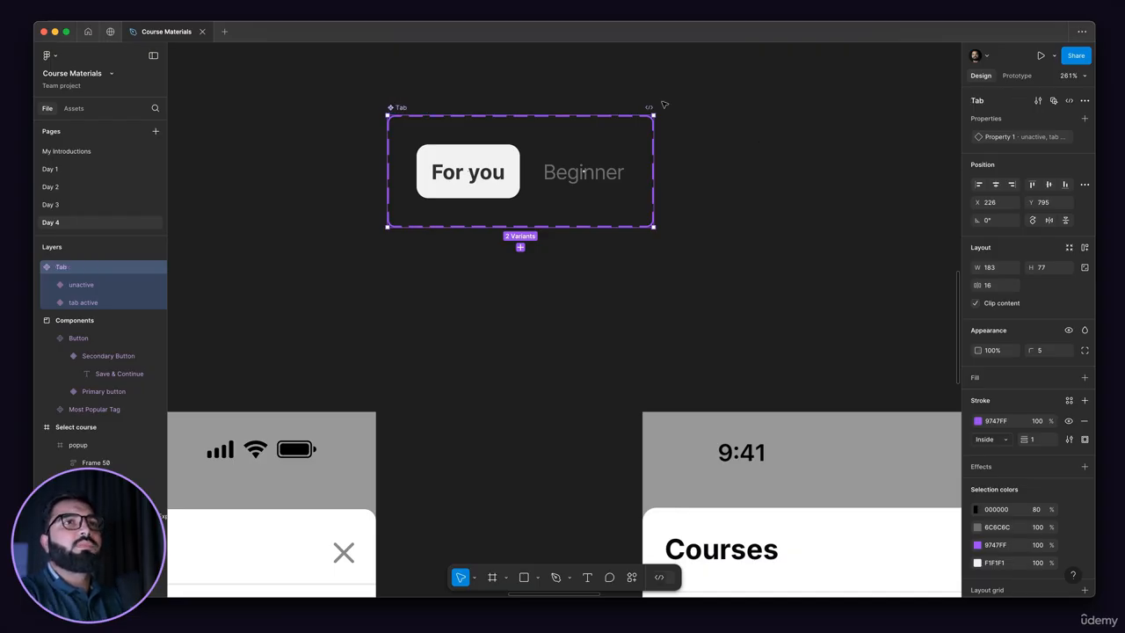
Move the Tab component set into the Components frame, left-aligned beneath the Button set
scroll(458, 126, down, 10)
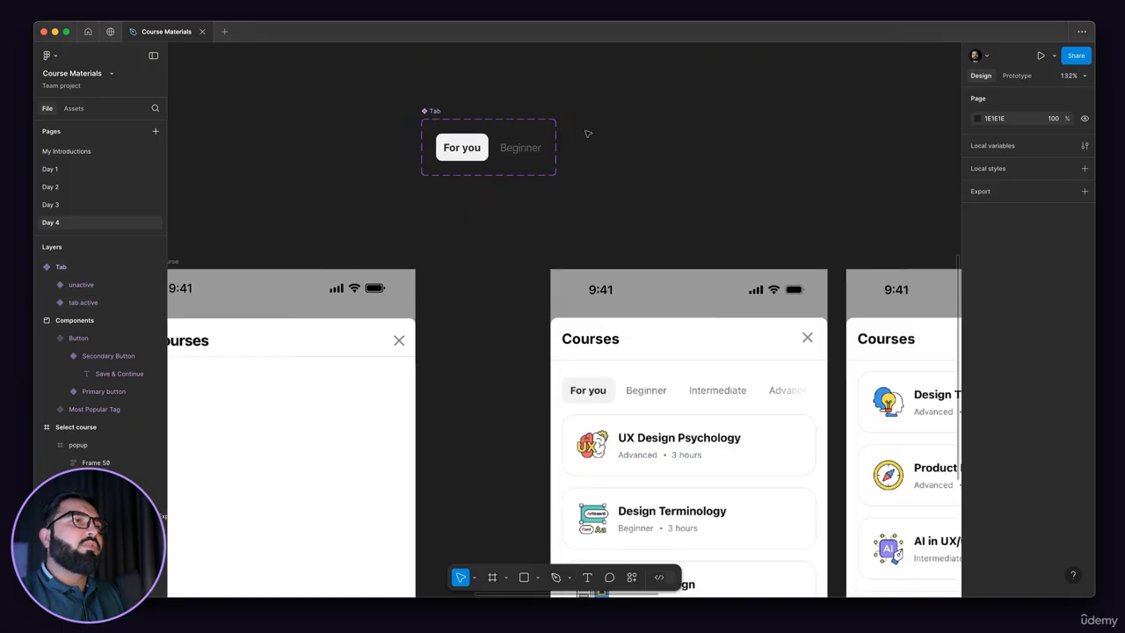
scroll(731, 203, left, 2)
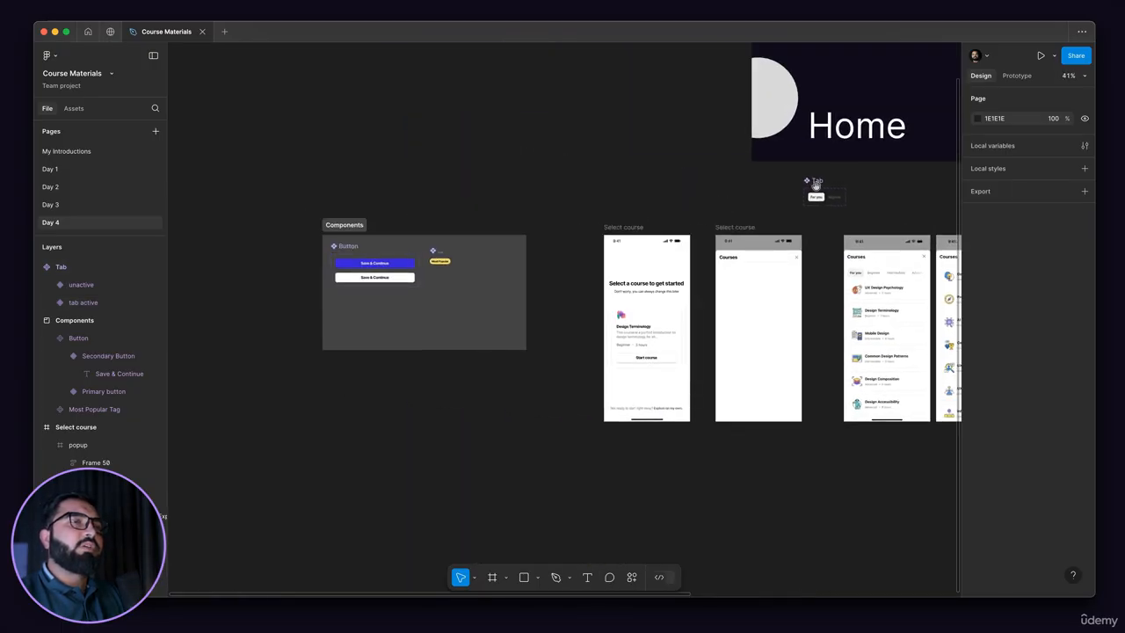
drag(809, 194, 433, 282)
scroll(431, 282, up, 7)
drag(440, 335, 304, 336)
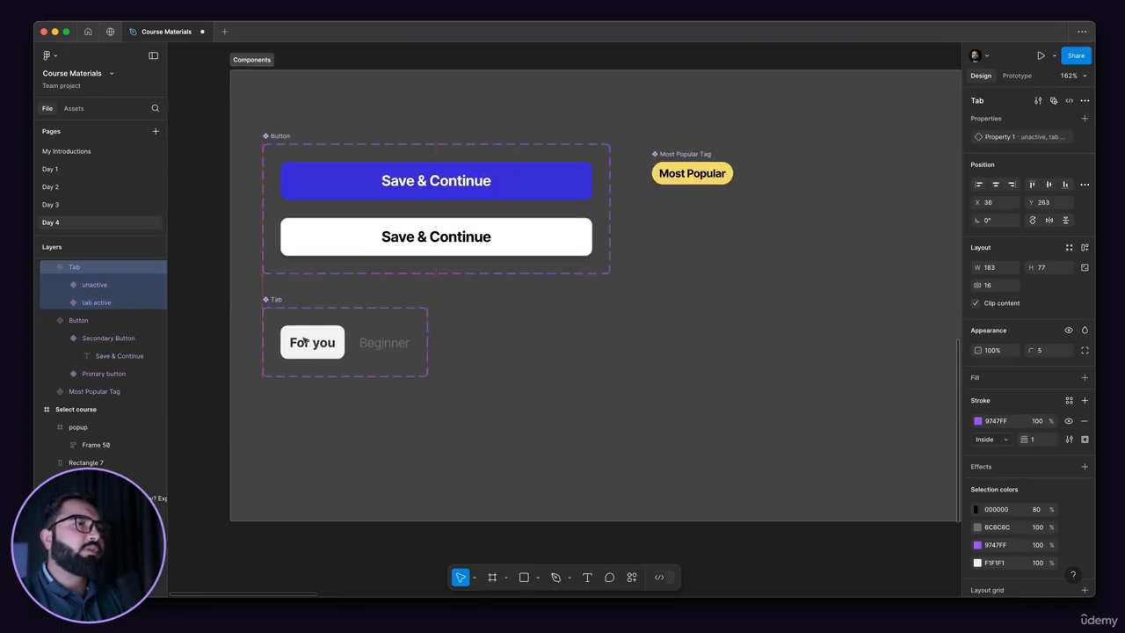
Copy the tab active variant and paste an instance of it into the empty Courses popup
click(303, 337)
scroll(359, 346, down, 5)
scroll(536, 358, right, 3)
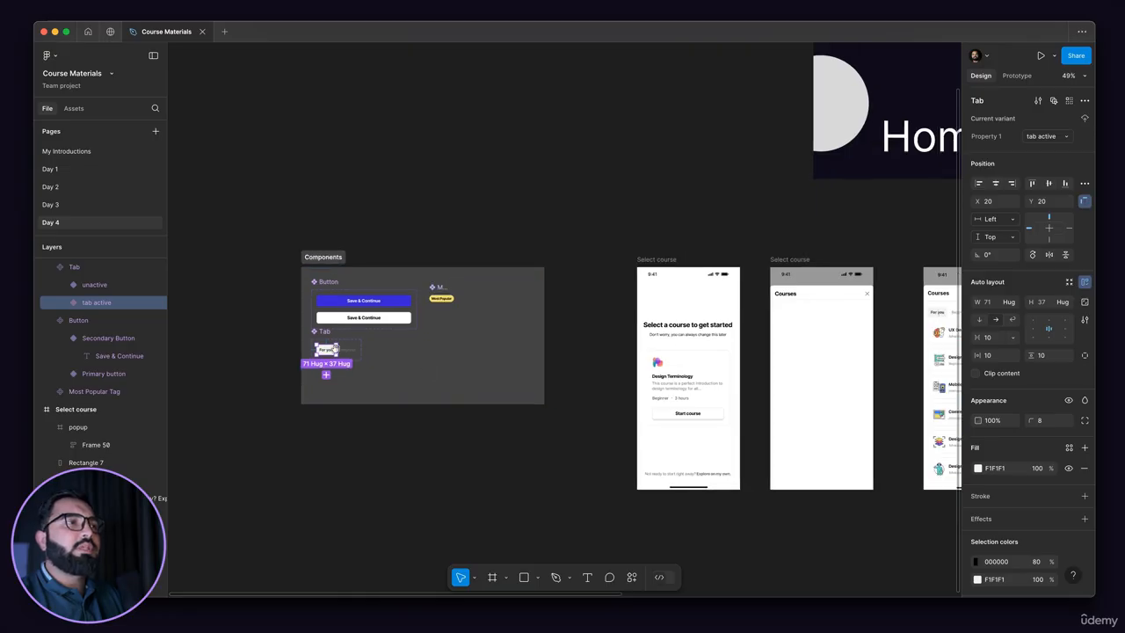
scroll(546, 352, up, 5)
scroll(579, 345, down, 8)
scroll(580, 346, up, 6)
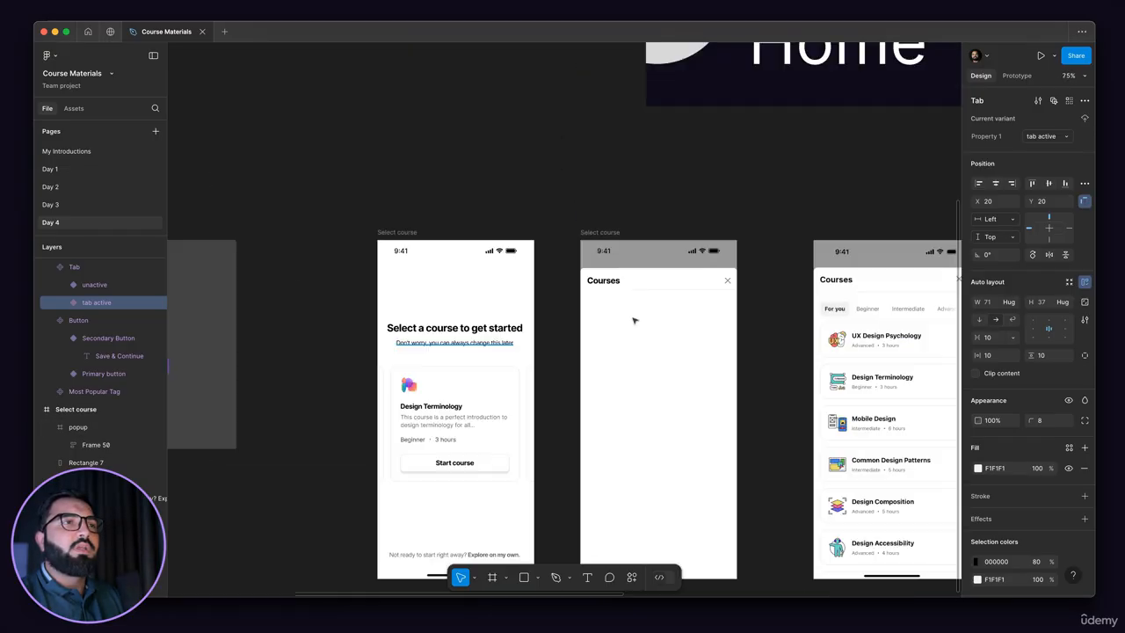
click(610, 307)
key(ctrl+v)
Position the For you tab below the popup's header divider, left-aligned with the Courses title at X 17
scroll(599, 271, up, 5)
drag(598, 271, 594, 338)
scroll(434, 249, down, 3)
scroll(435, 249, right, 4)
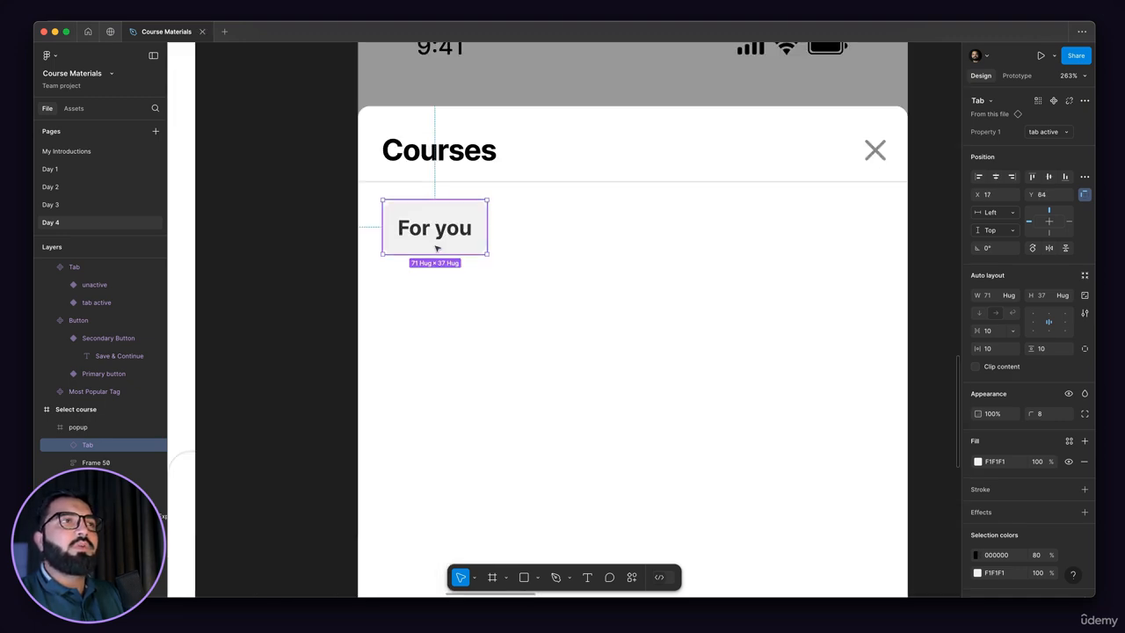
scroll(437, 248, down, 5)
scroll(437, 251, up, 2)
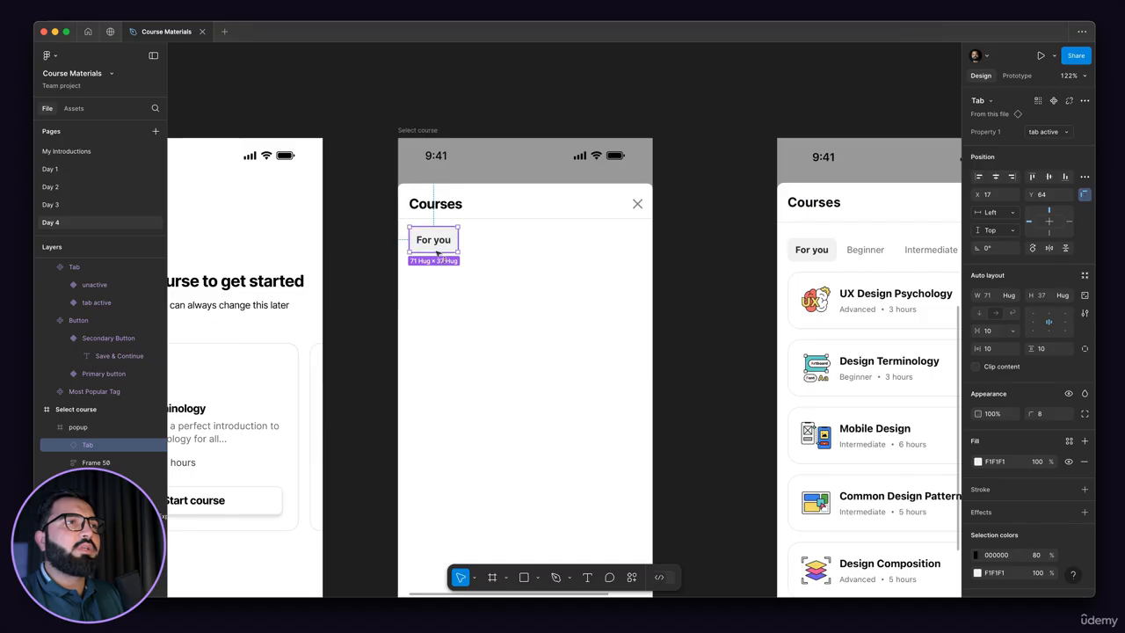
Duplicate the For you tab to its right and switch the copy to the unactive variant
drag(437, 253, 495, 249)
click(1064, 133)
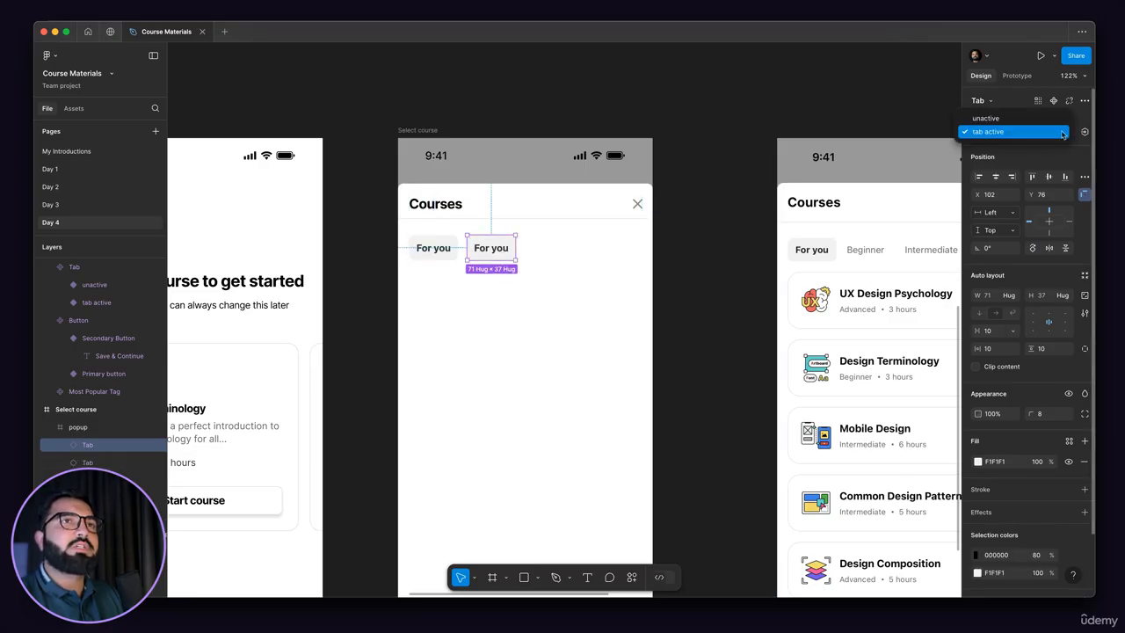
click(1036, 126)
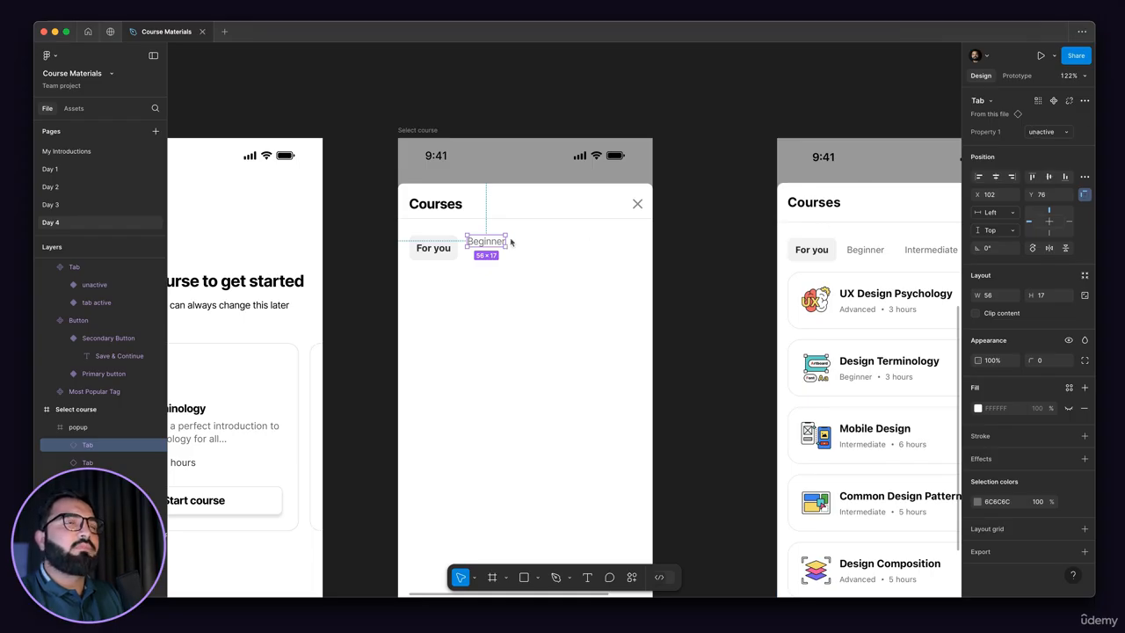
Move the Beginner tab so it is vertically centred with the For you tab
scroll(490, 243, up, 5)
drag(491, 245, 487, 271)
scroll(488, 267, down, 5)
Wrap the For you and Beginner tabs in a horizontal auto layout with a gap of 24
shift+click(435, 264)
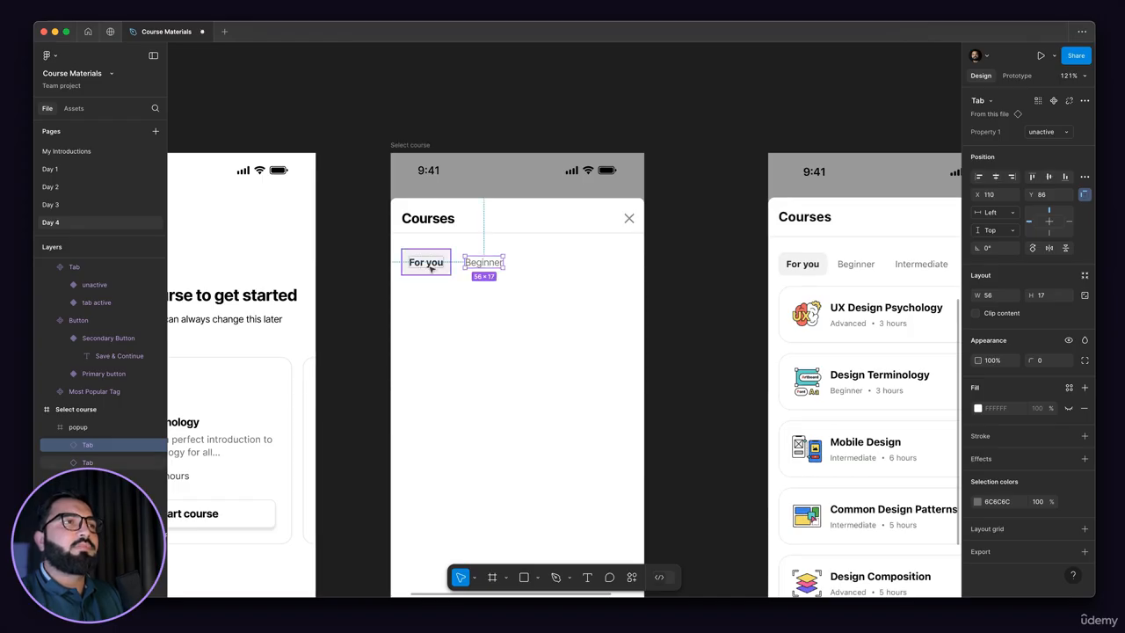
key(shift+a)
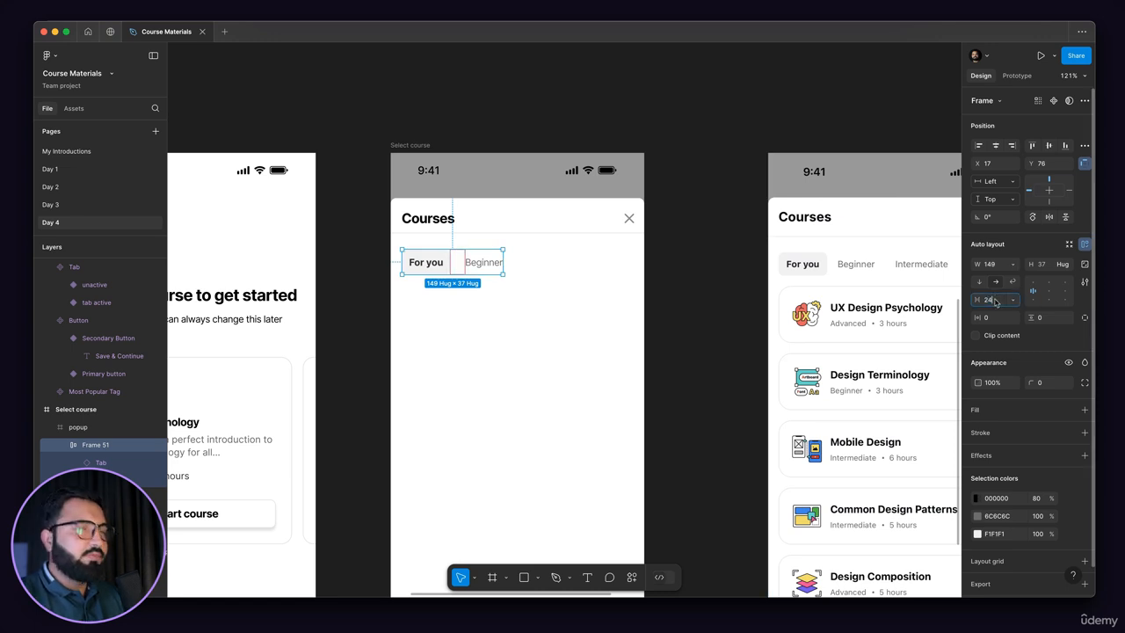
key(Return)
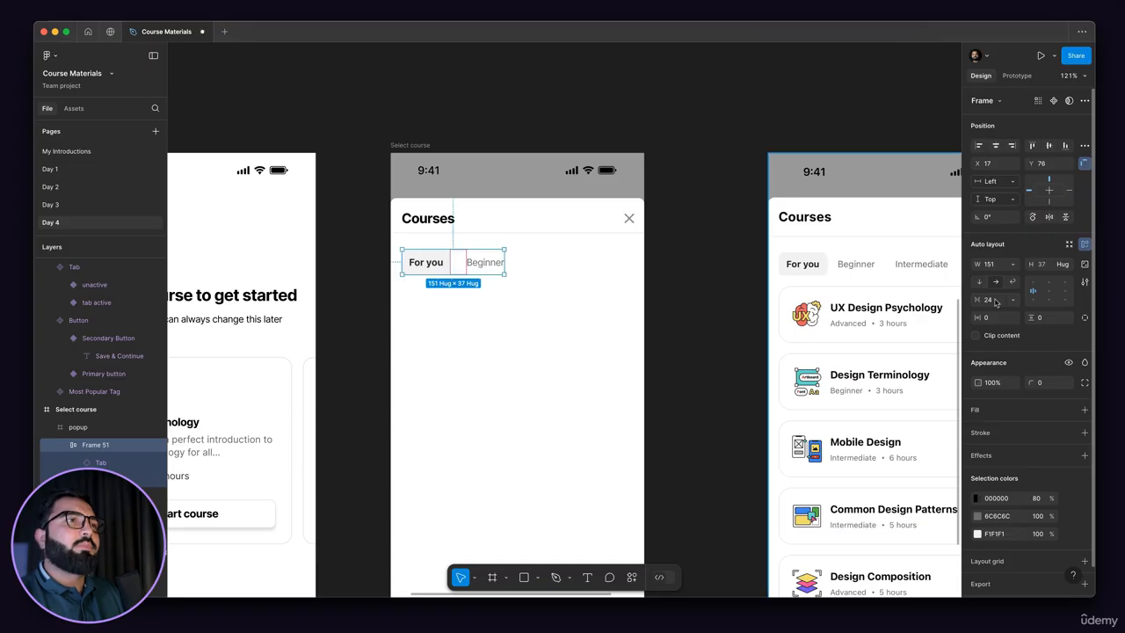
Duplicate the Beginner tab three times within the auto layout row
scroll(477, 261, up, 3)
click(478, 261)
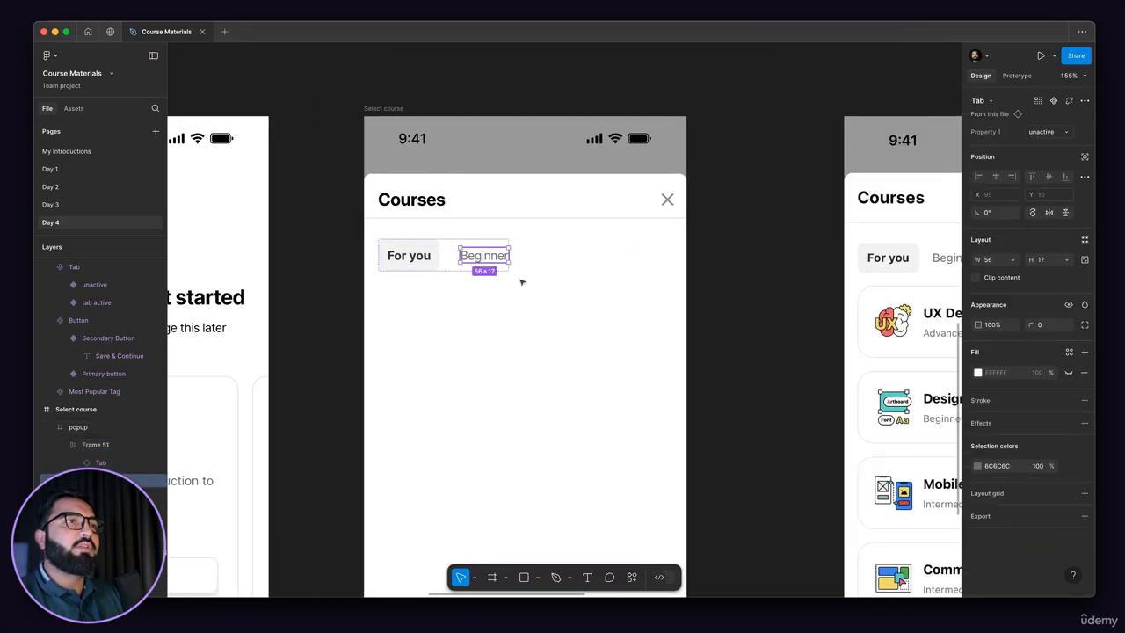
key(ctrl+d)
key(ctrl+d)
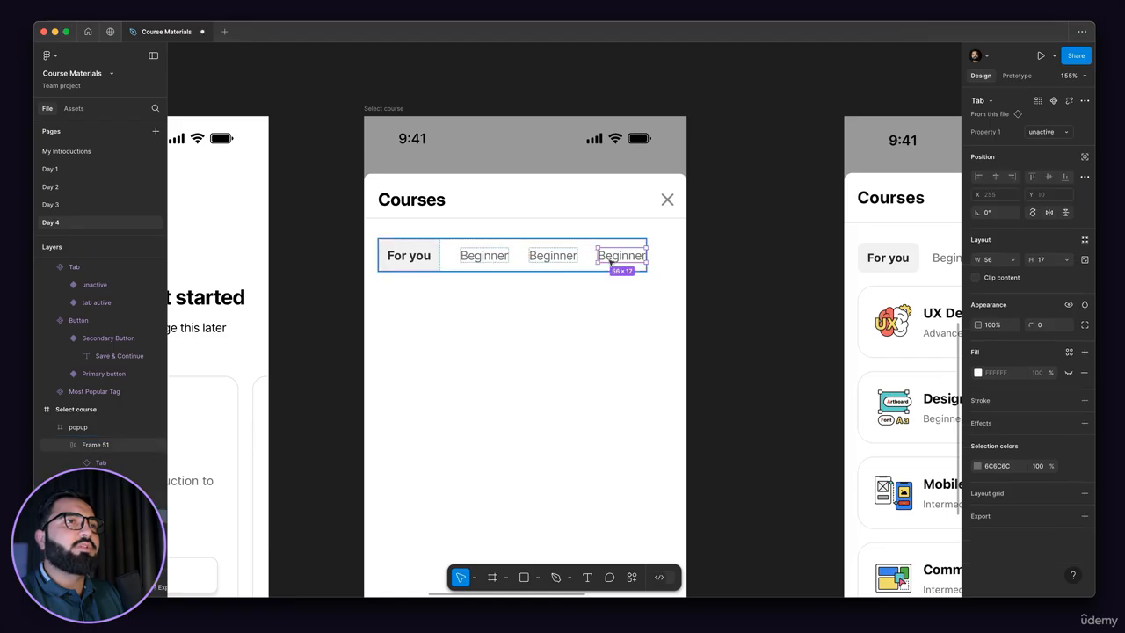
scroll(510, 268, right, 3)
key(ctrl+d)
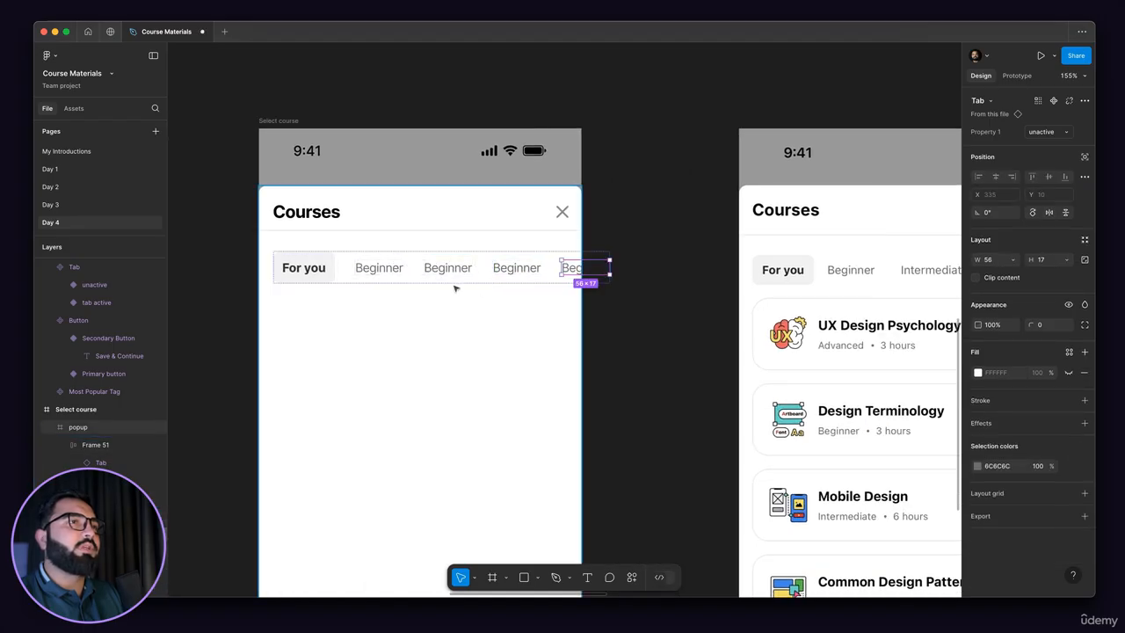
Change the second Beginner tab's label to "Intermediate"
double_click(379, 268)
scroll(378, 268, down, 3)
double_click(379, 269)
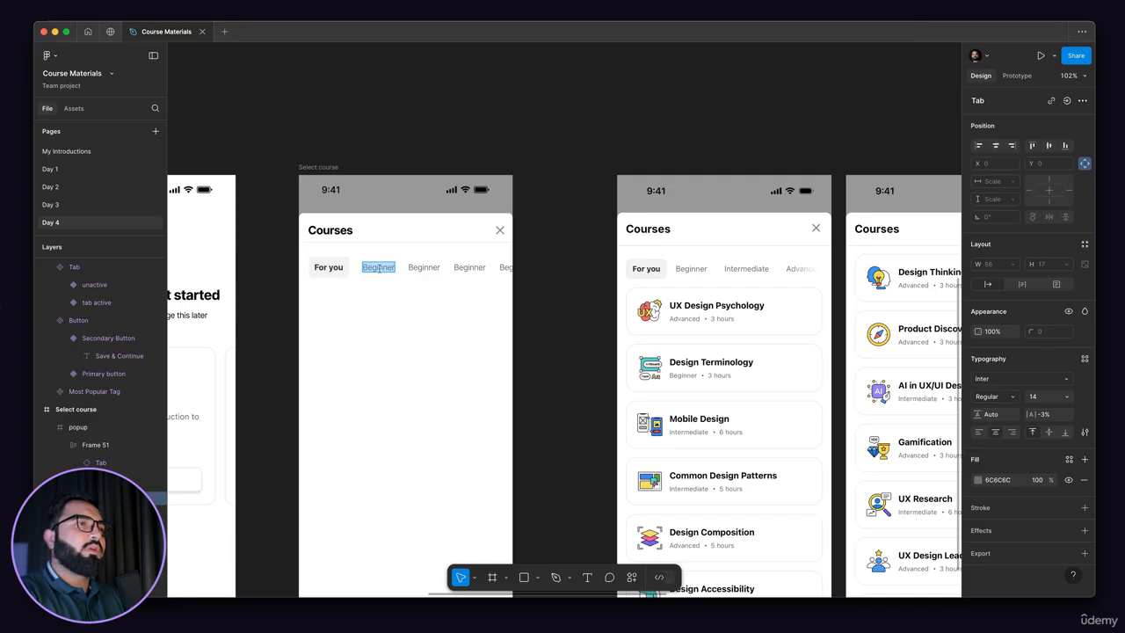
double_click(419, 266)
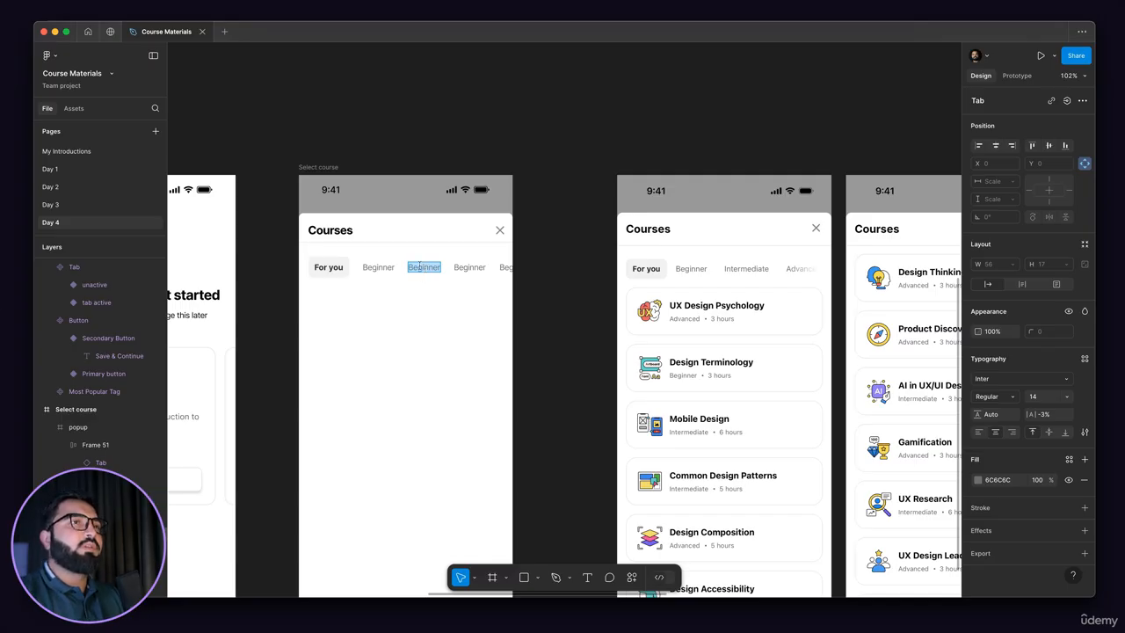
text(Interme)
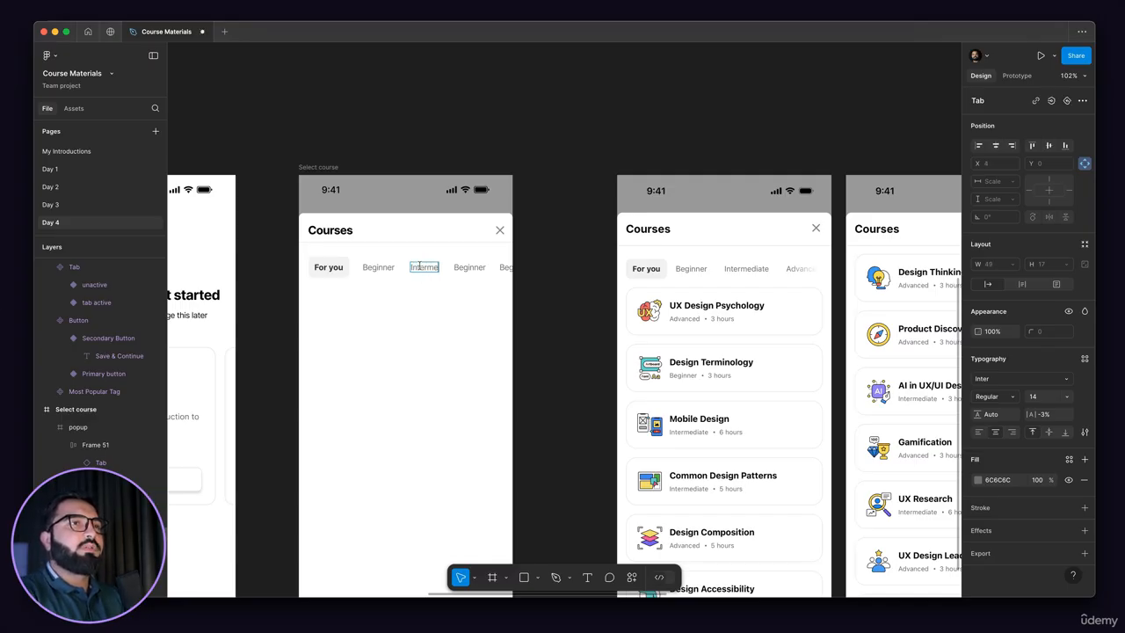
text(diate)
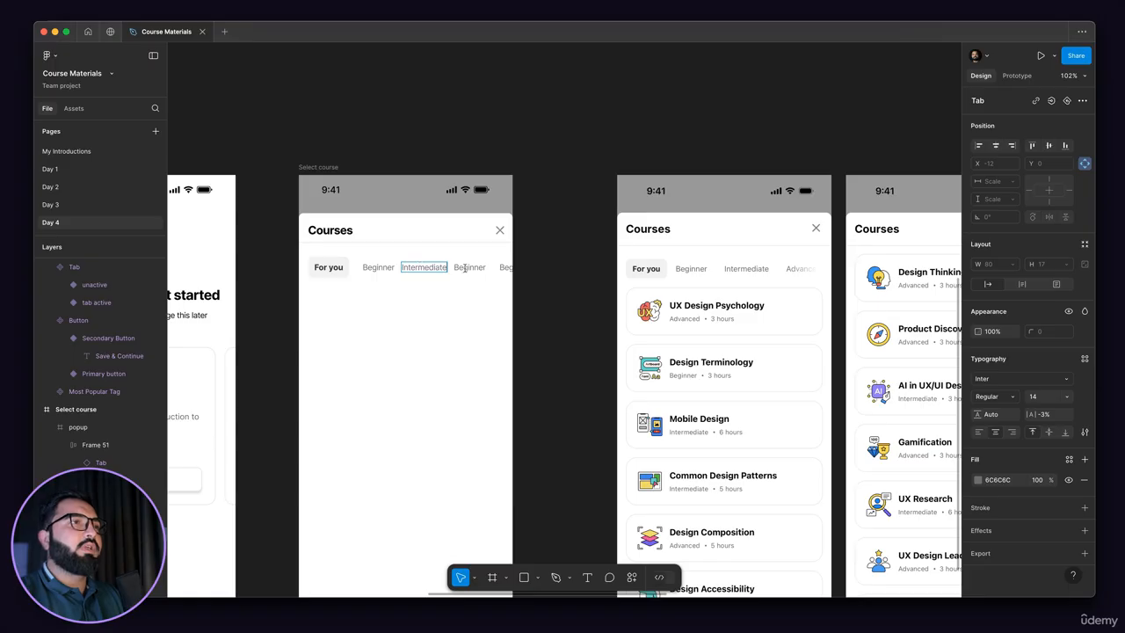
Change the third Beginner tab's label to "Advance"
double_click(465, 269)
text(Ad)
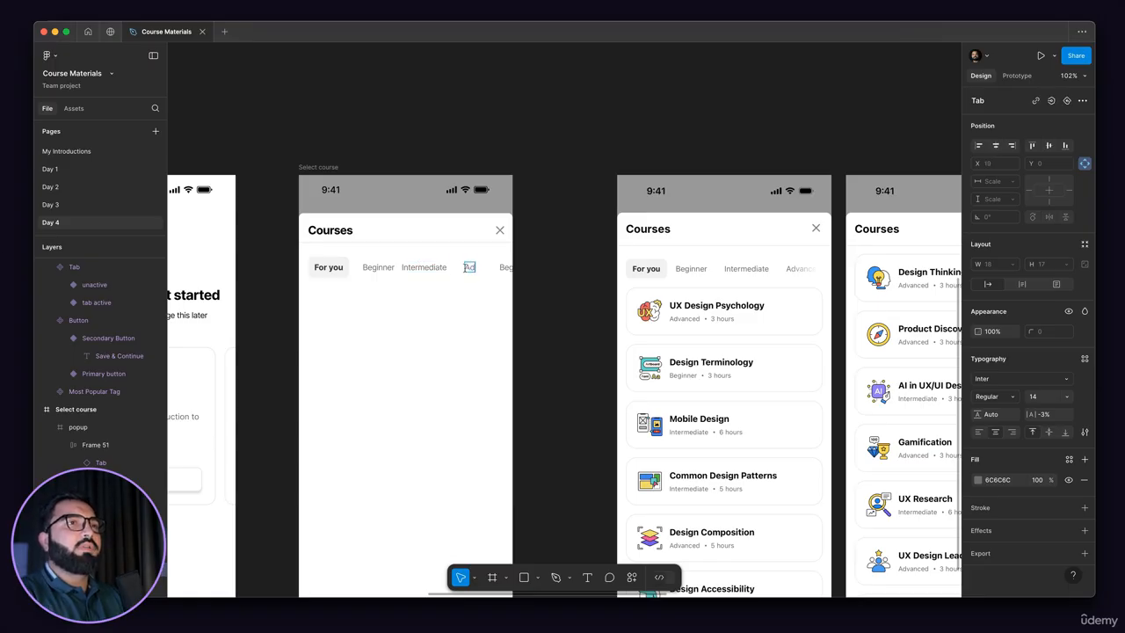
text(vance)
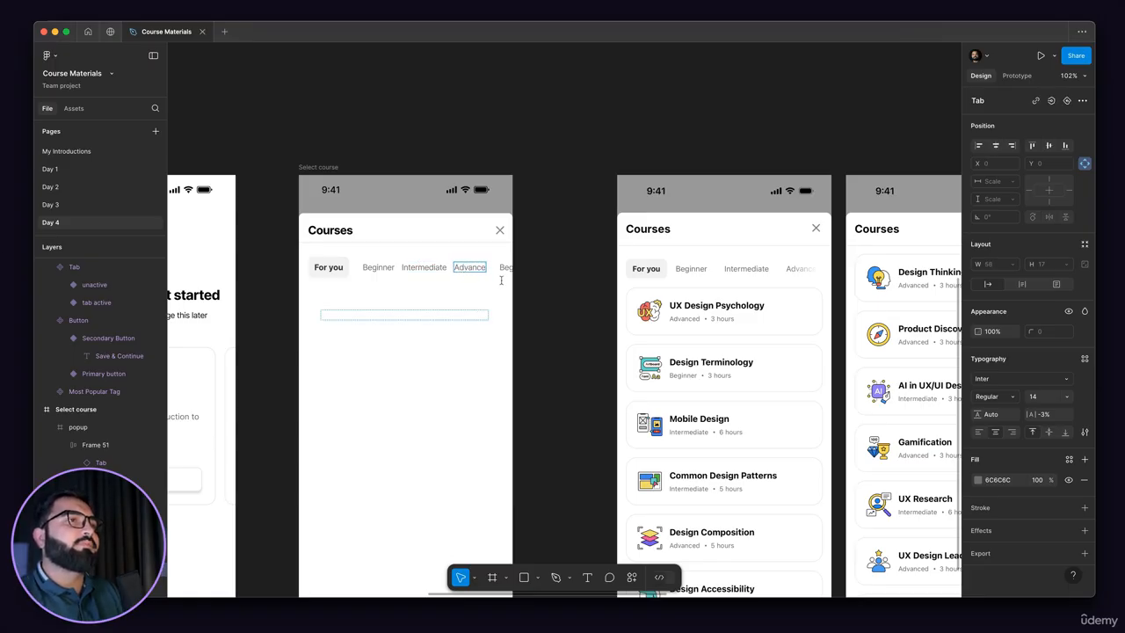
double_click(503, 268)
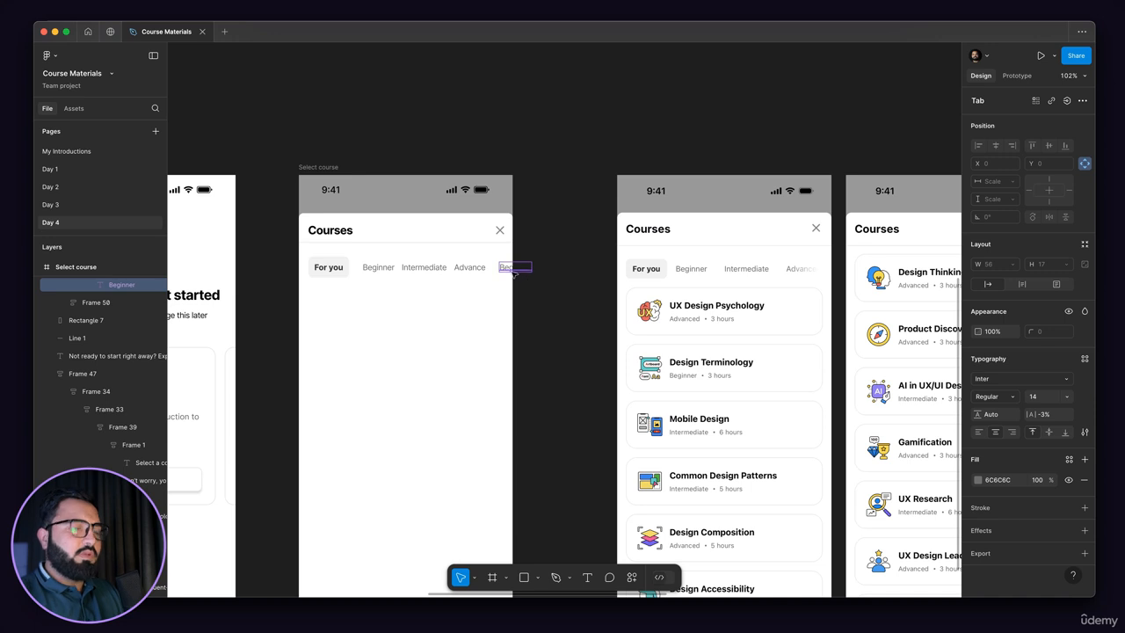
Try Auto spacing on the tab row and a wider frame, and undo the resize
scroll(451, 269, up, 5)
click(453, 267)
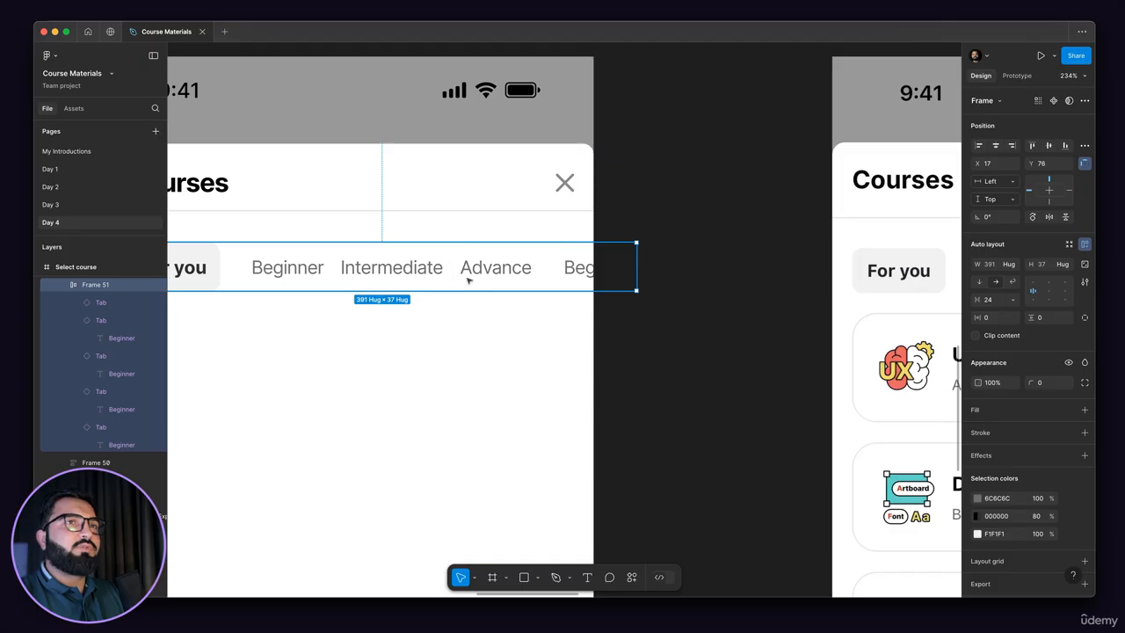
click(1033, 294)
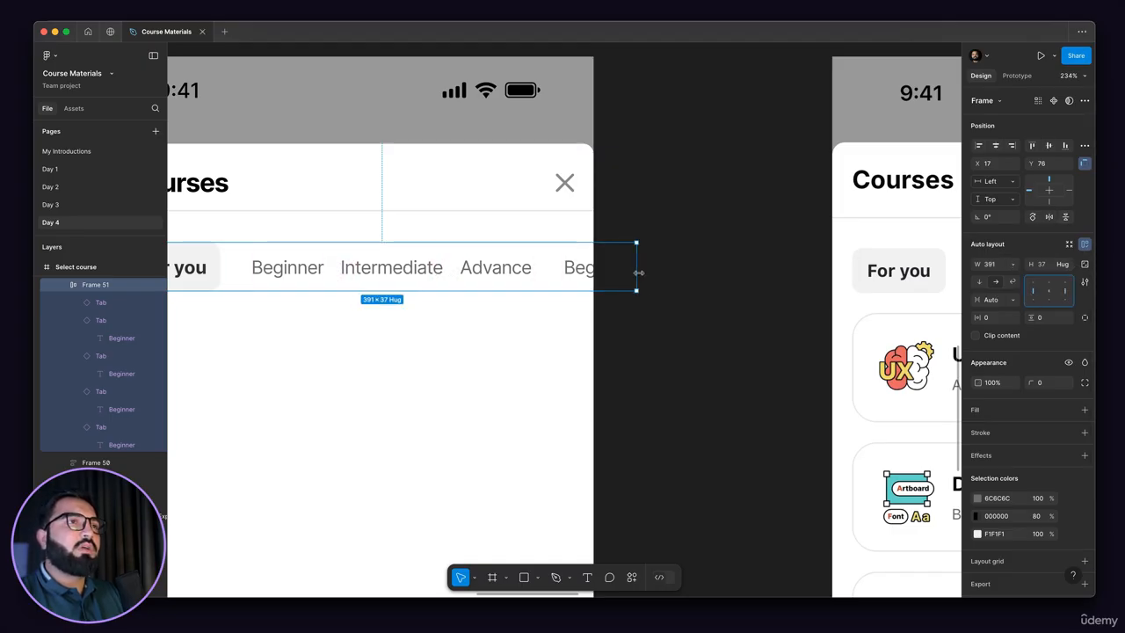
drag(709, 272, 726, 274)
key(super+z)
scroll(634, 278, down, 2)
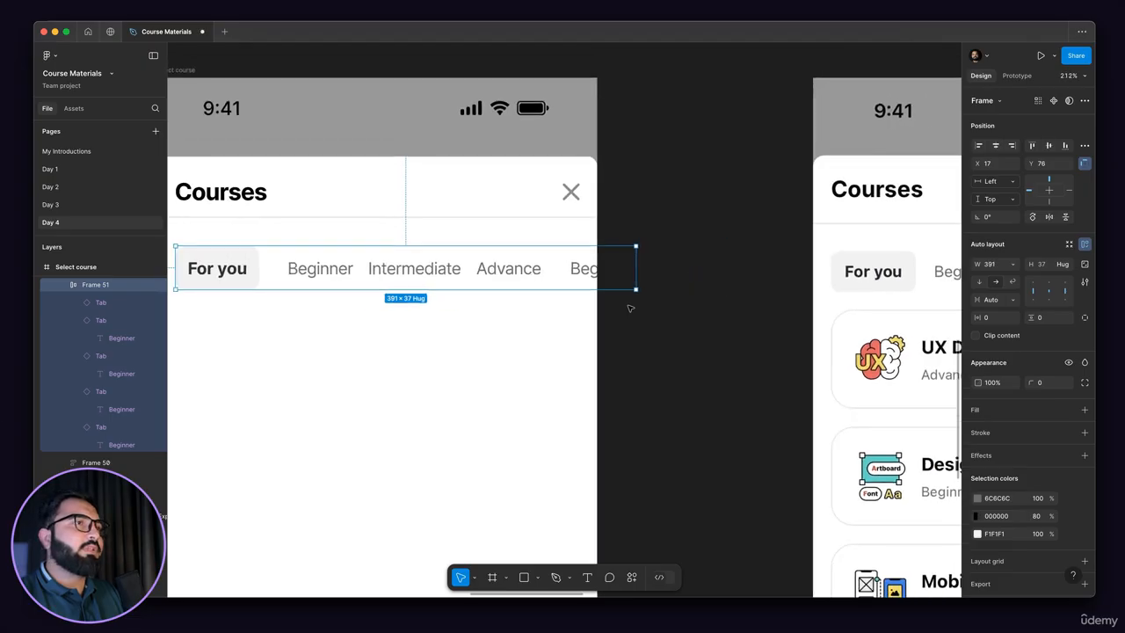
Examine the uneven gaps around the Intermediate label in the tab row
click(630, 307)
click(578, 275)
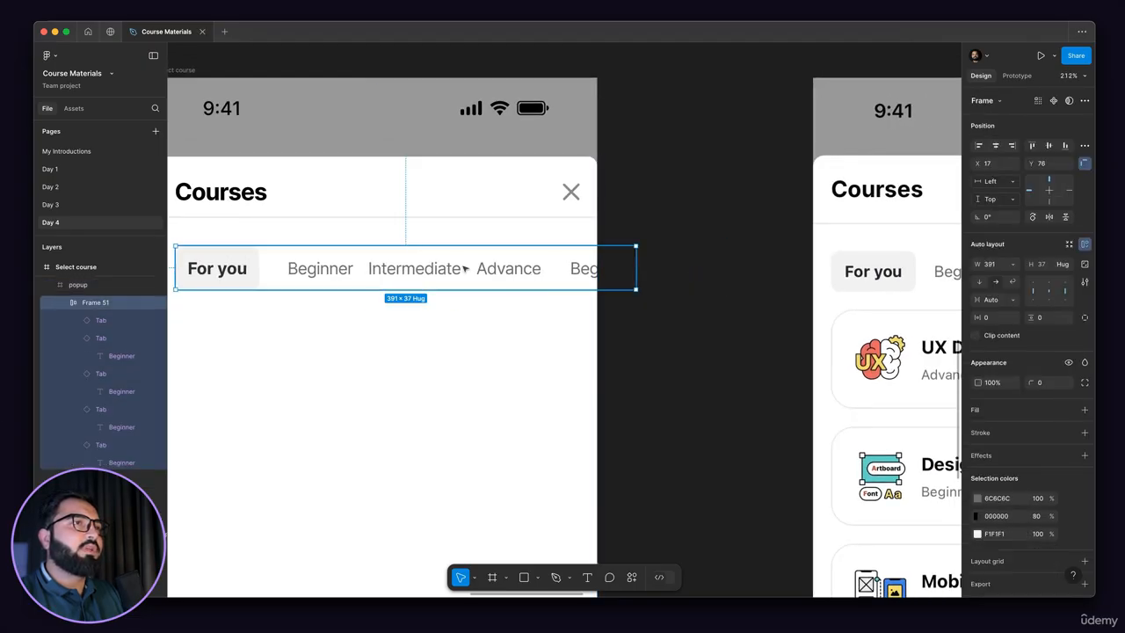
scroll(429, 275, down, 3)
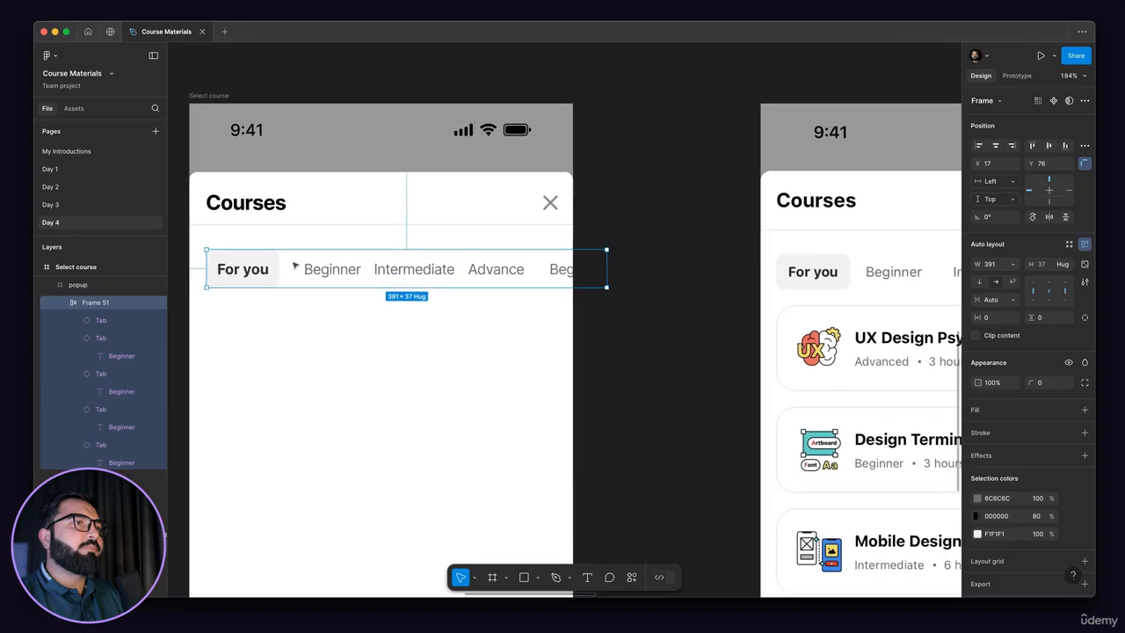
scroll(294, 267, up, 1)
scroll(295, 268, up, 5)
scroll(387, 275, down, 4)
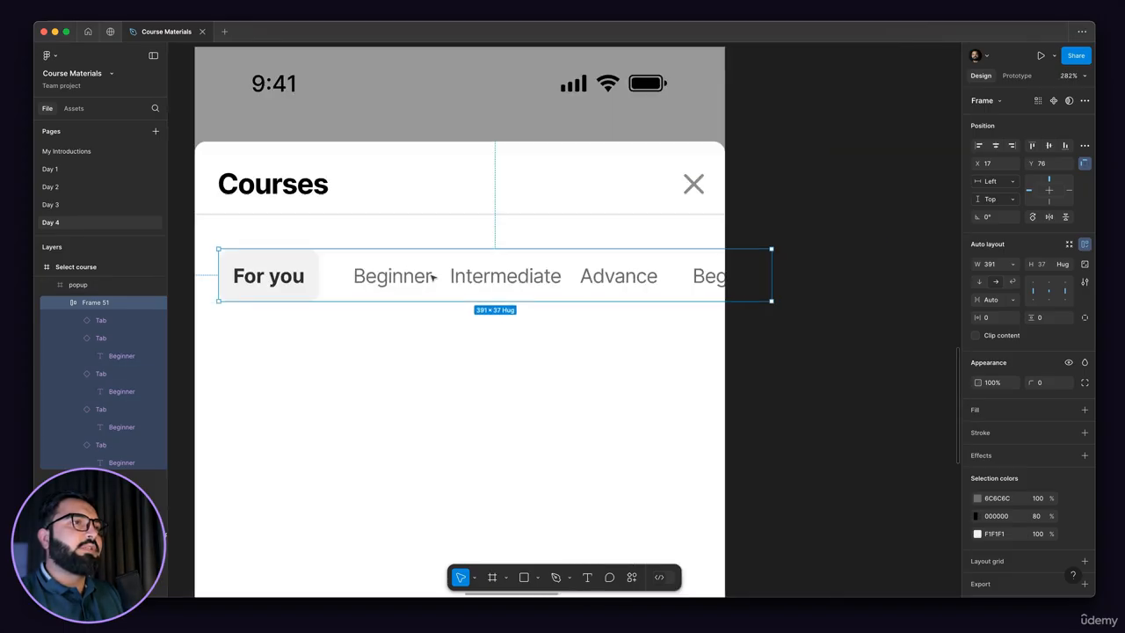
super+click(484, 281)
key(alt)
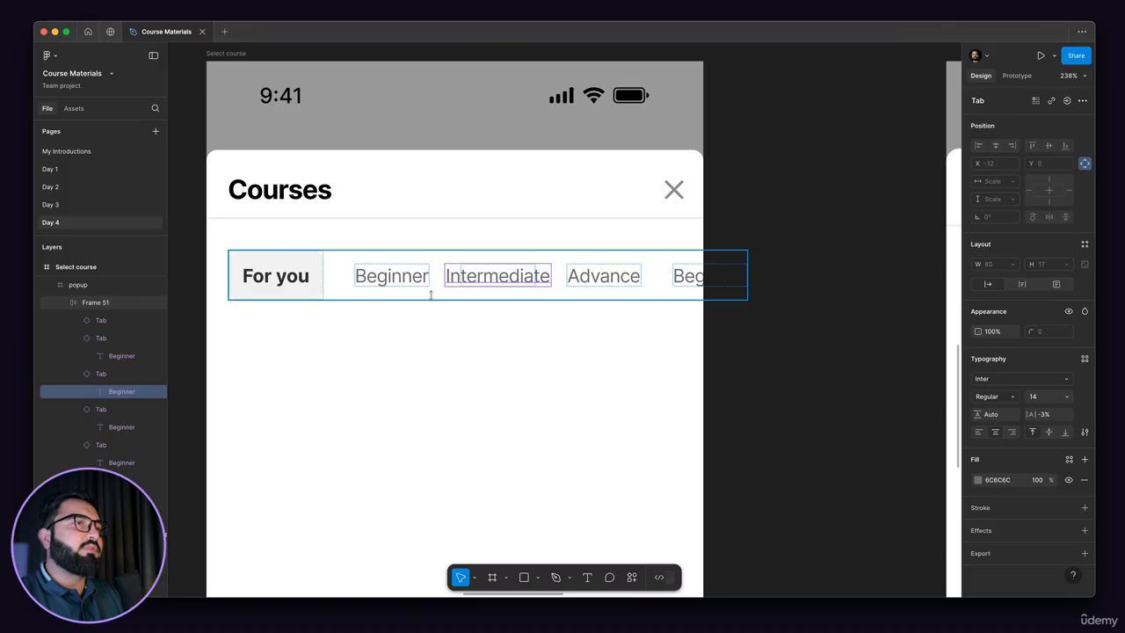
Set the tab row's gap to 24 and its width to hug contents
click(431, 295)
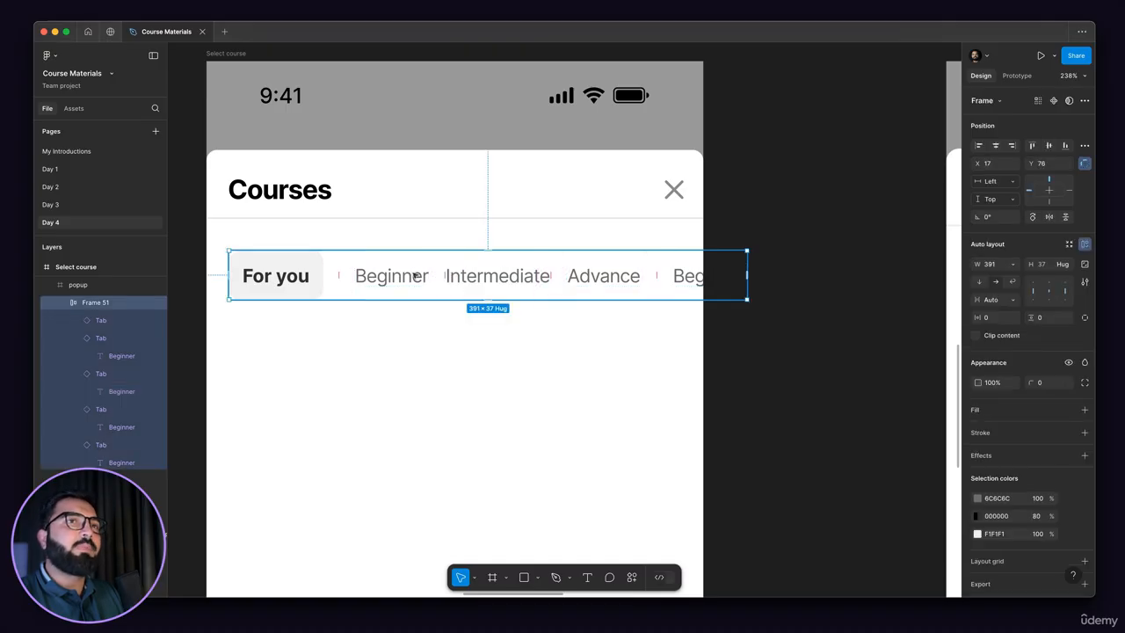
click(1013, 302)
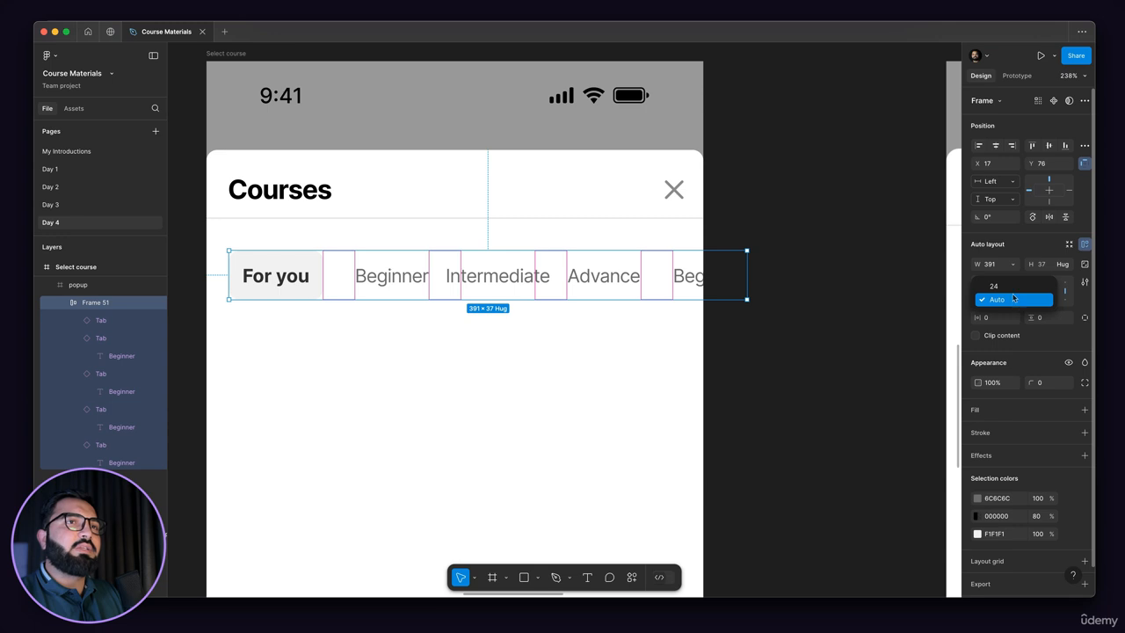
click(1016, 287)
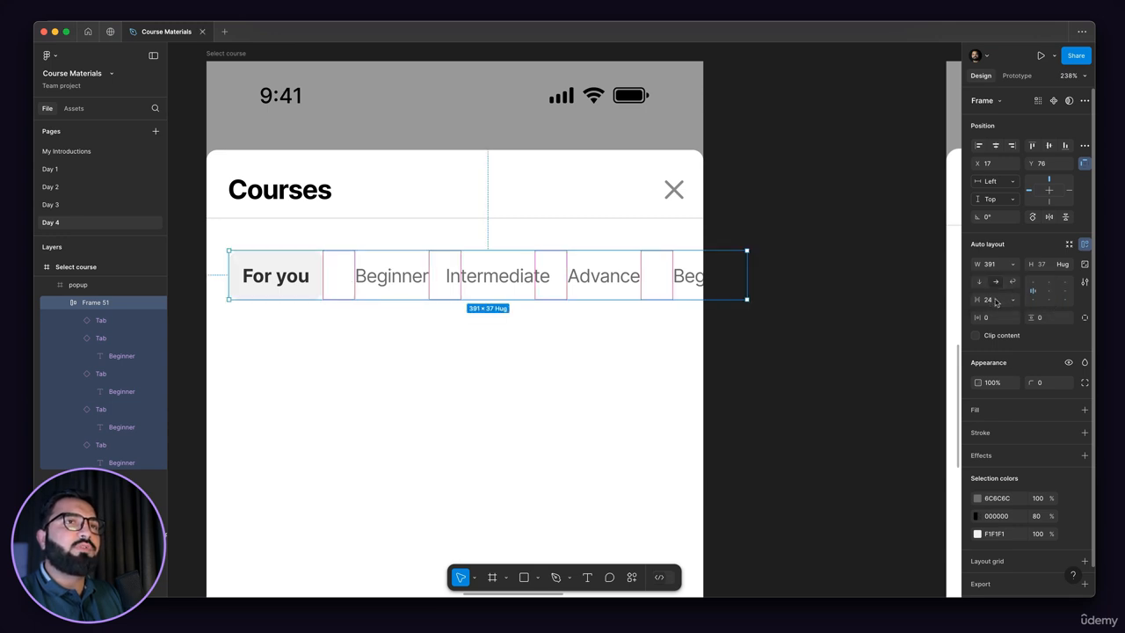
click(1016, 265)
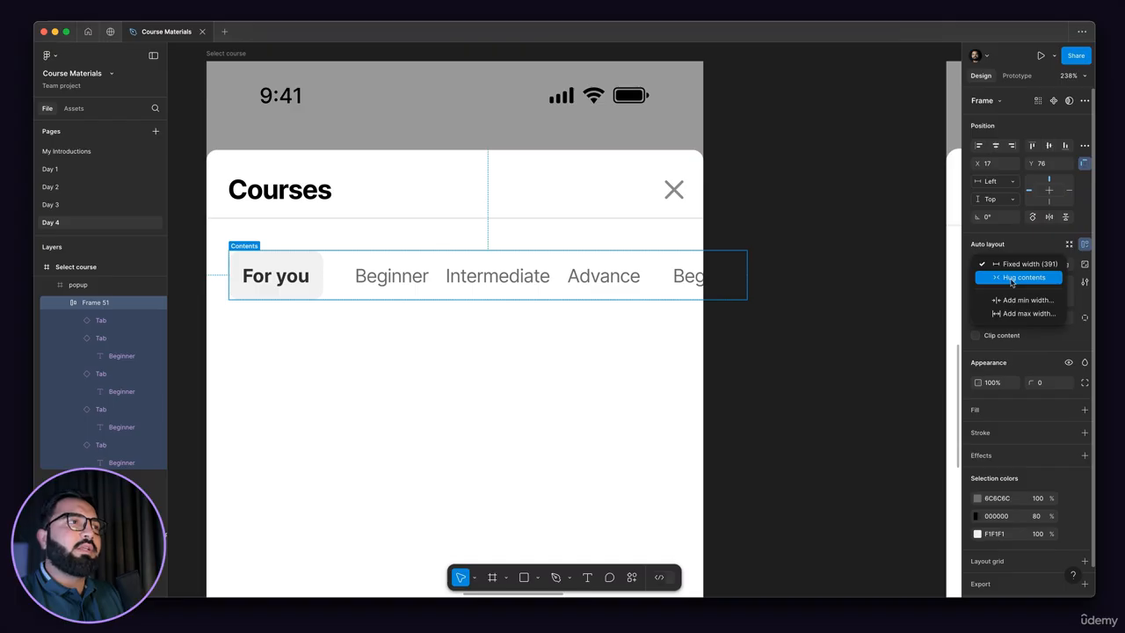
click(1012, 277)
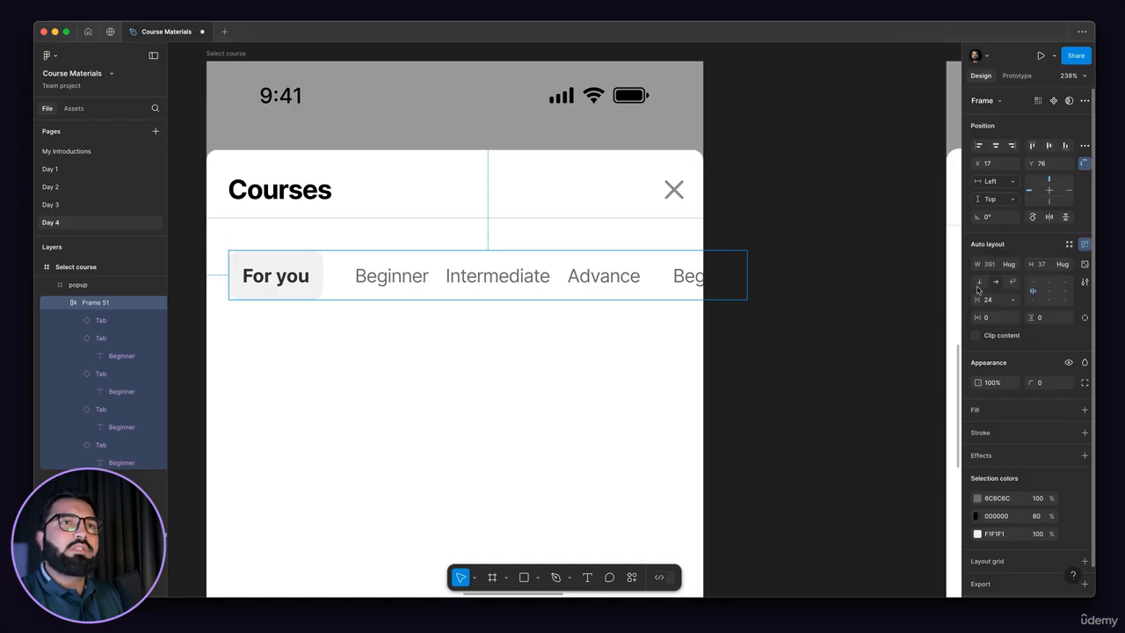
click(1063, 264)
click(879, 302)
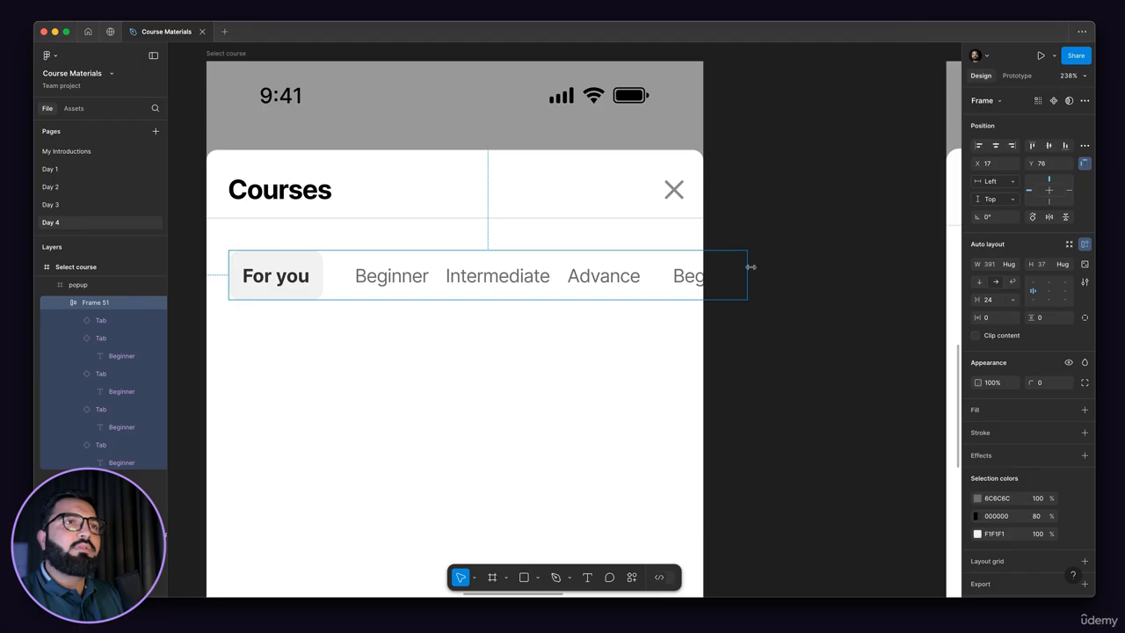
Widen the tab row frame to about 452 and check the spacing around the Intermediate label
drag(748, 267, 829, 268)
mouse_move(644, 275)
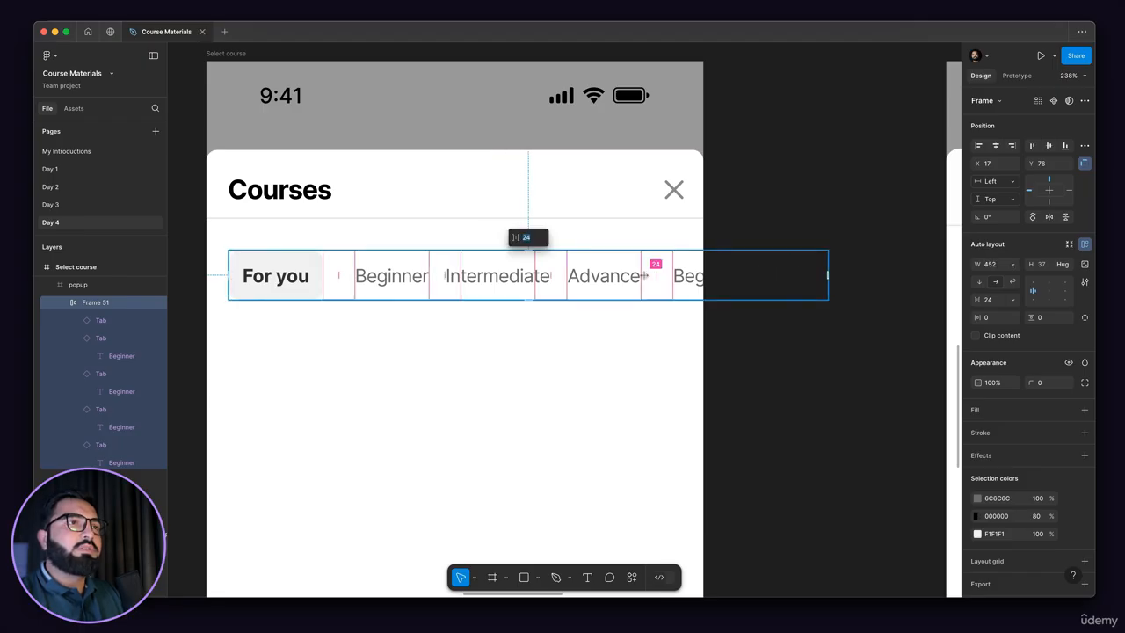
click(505, 277)
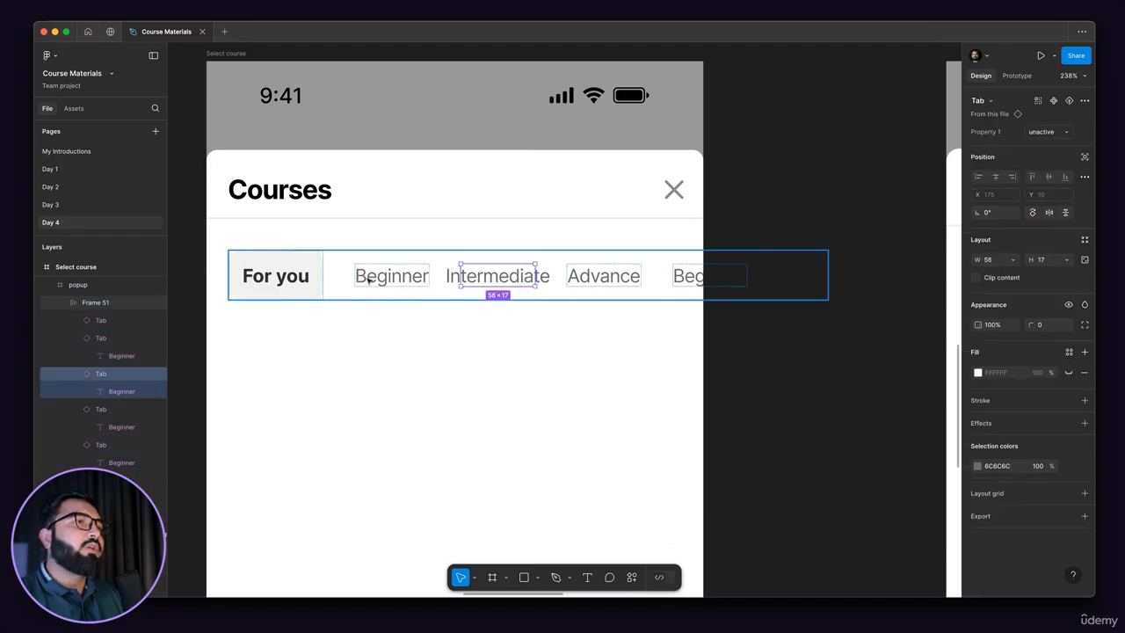
scroll(394, 273, up, 2)
scroll(451, 274, up, 3)
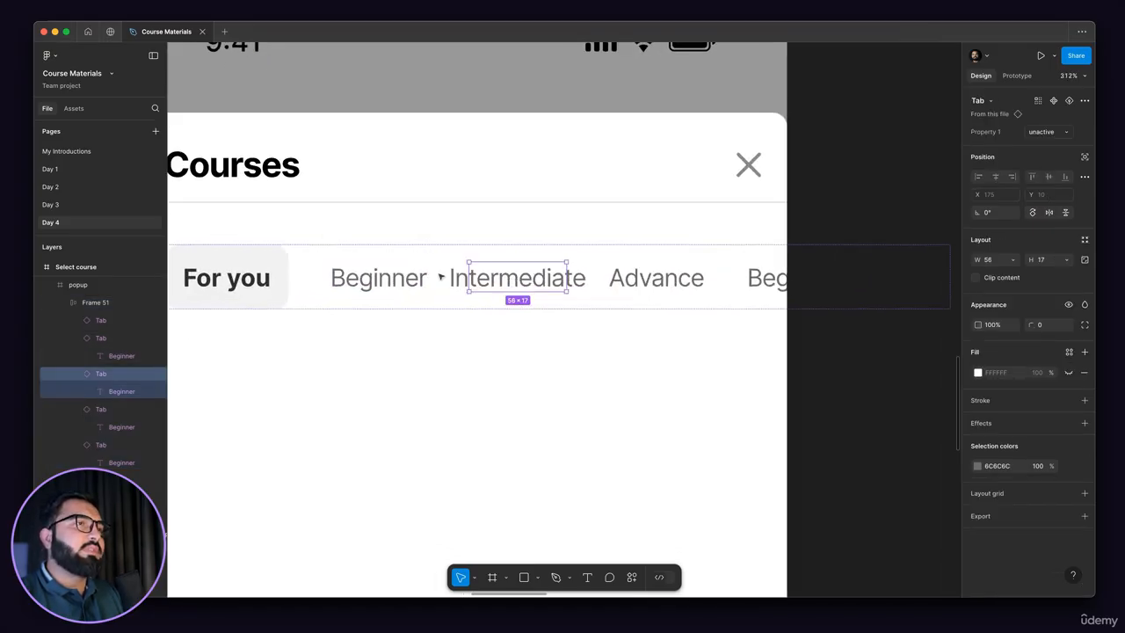
double_click(443, 275)
click(533, 277)
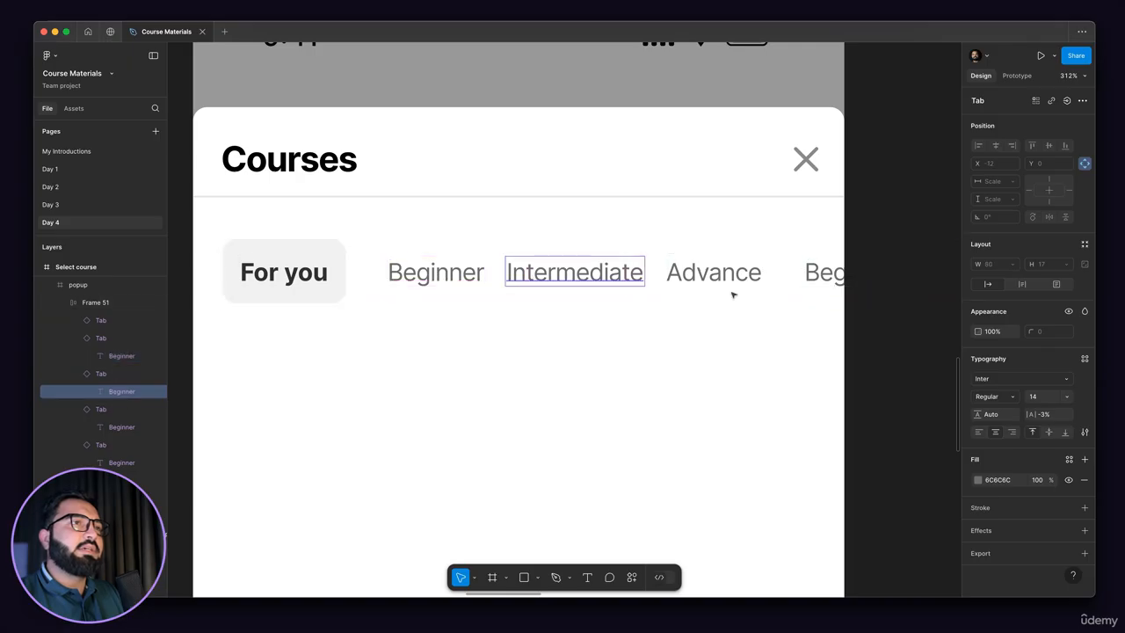
Set the "For you" label in the Tab component's active variant to fill its container's width
scroll(731, 294, down, 10)
scroll(351, 300, up, 10)
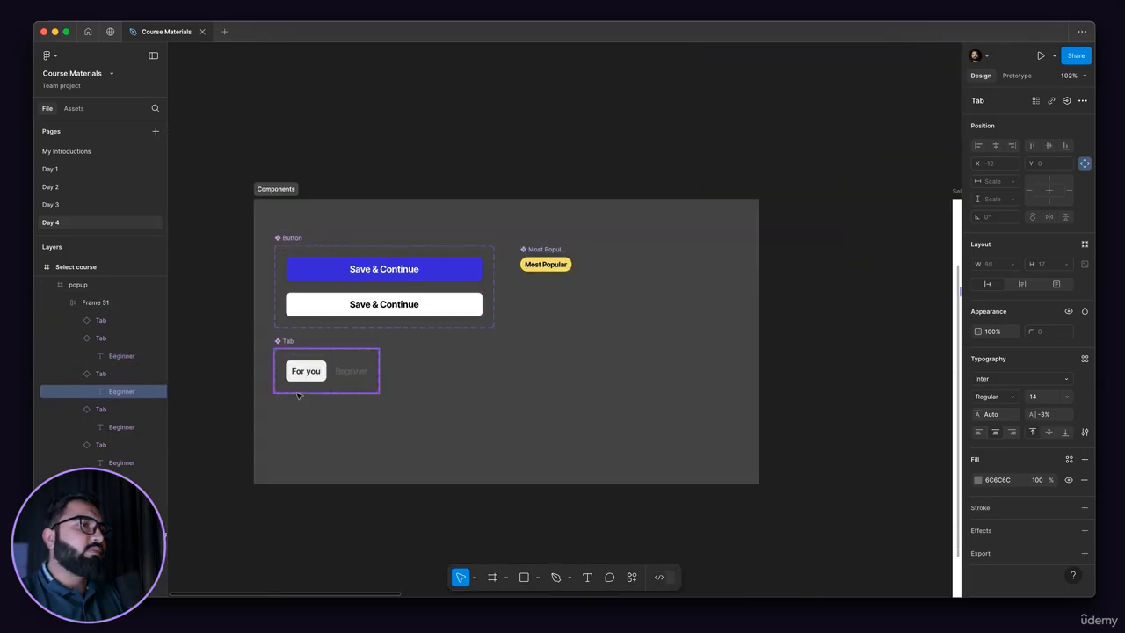
double_click(322, 341)
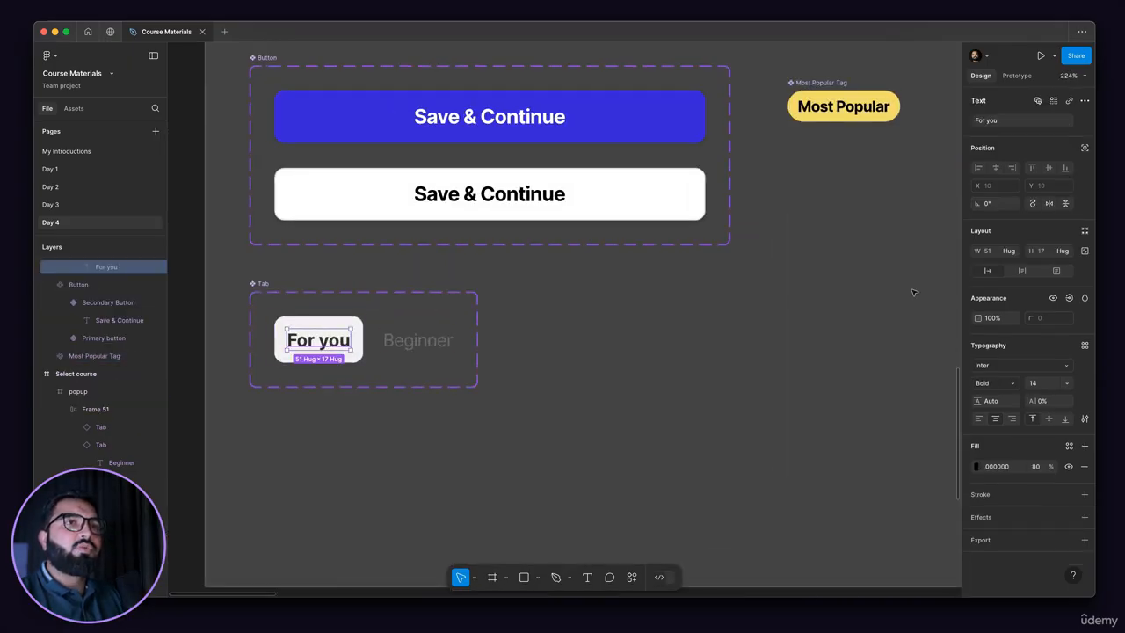
click(1012, 252)
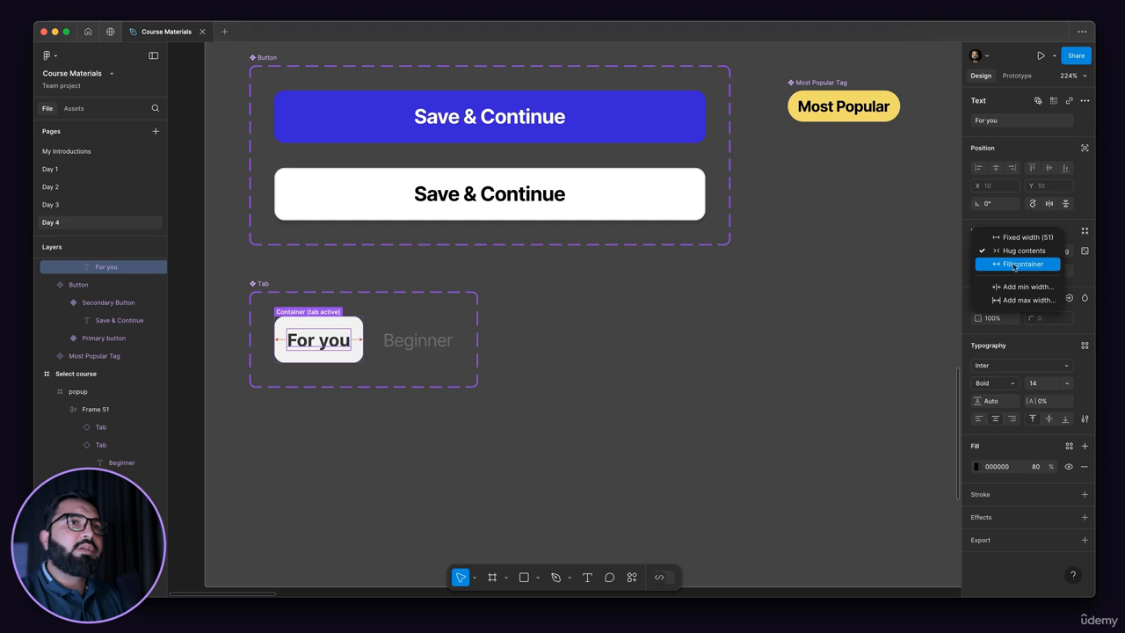
click(1015, 264)
Switch the Beginner label in the Tab component's unactive variant to auto height
click(413, 342)
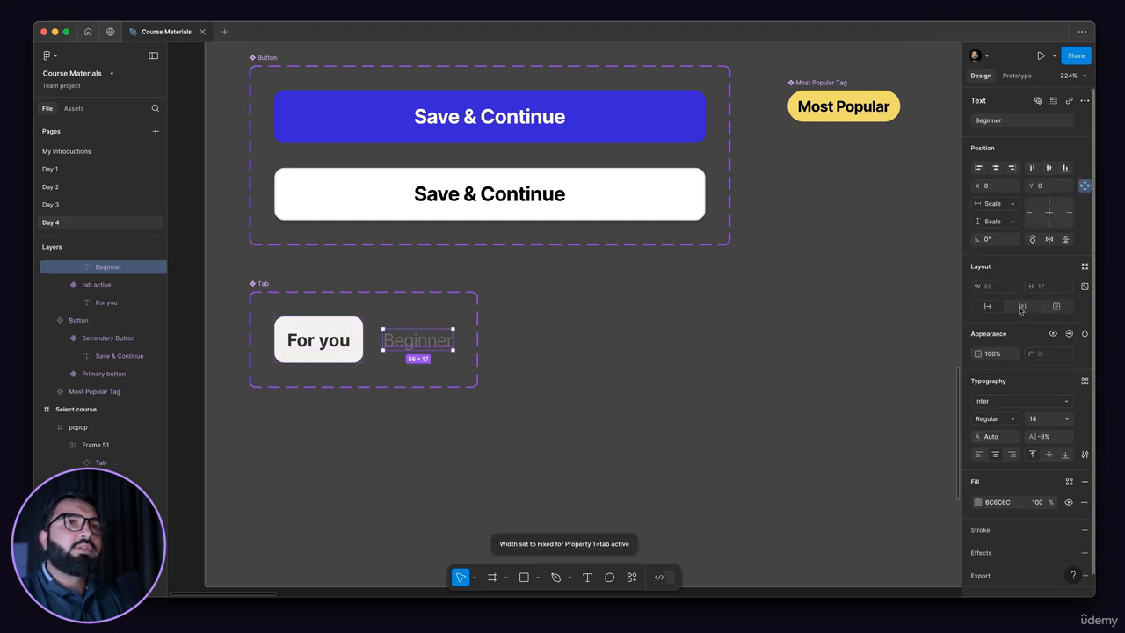
click(418, 350)
double_click(422, 344)
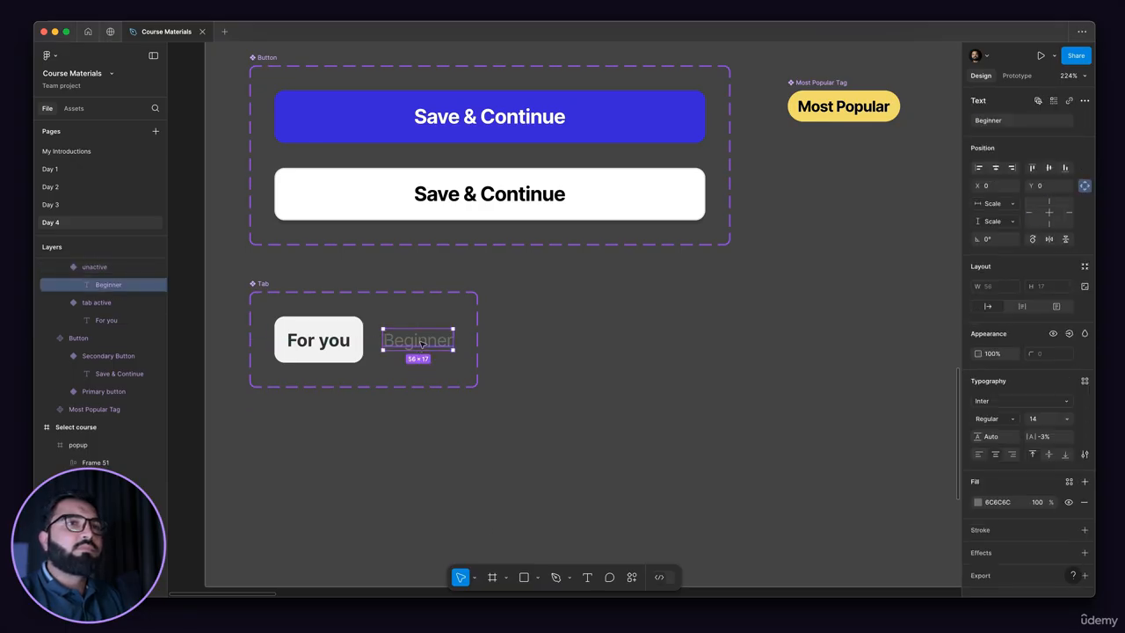
click(384, 361)
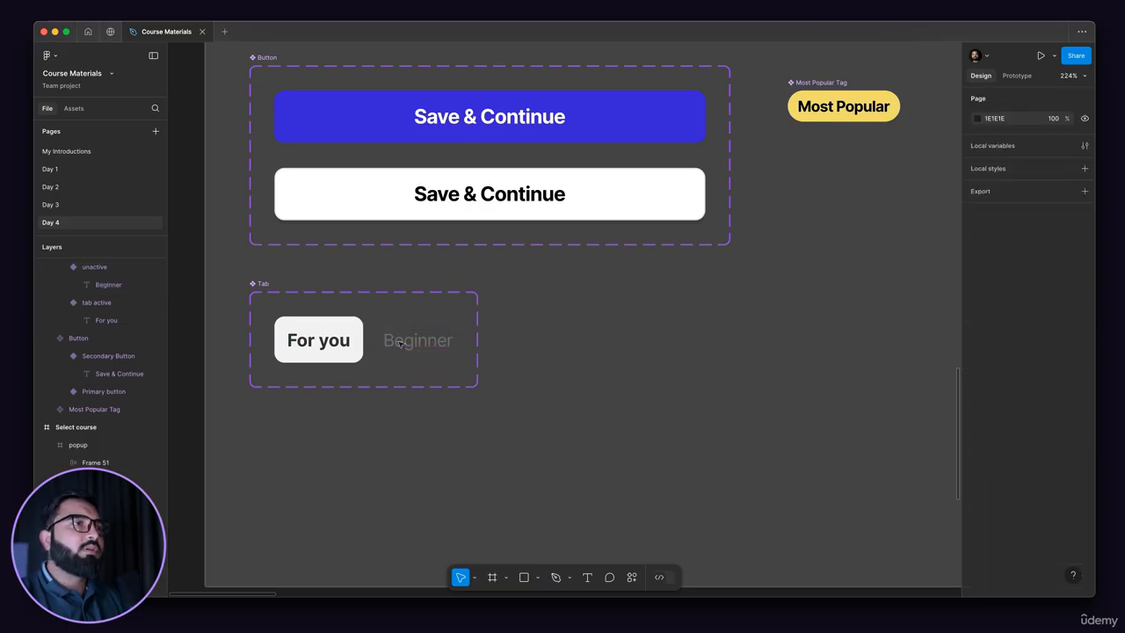
click(399, 345)
double_click(342, 342)
click(427, 347)
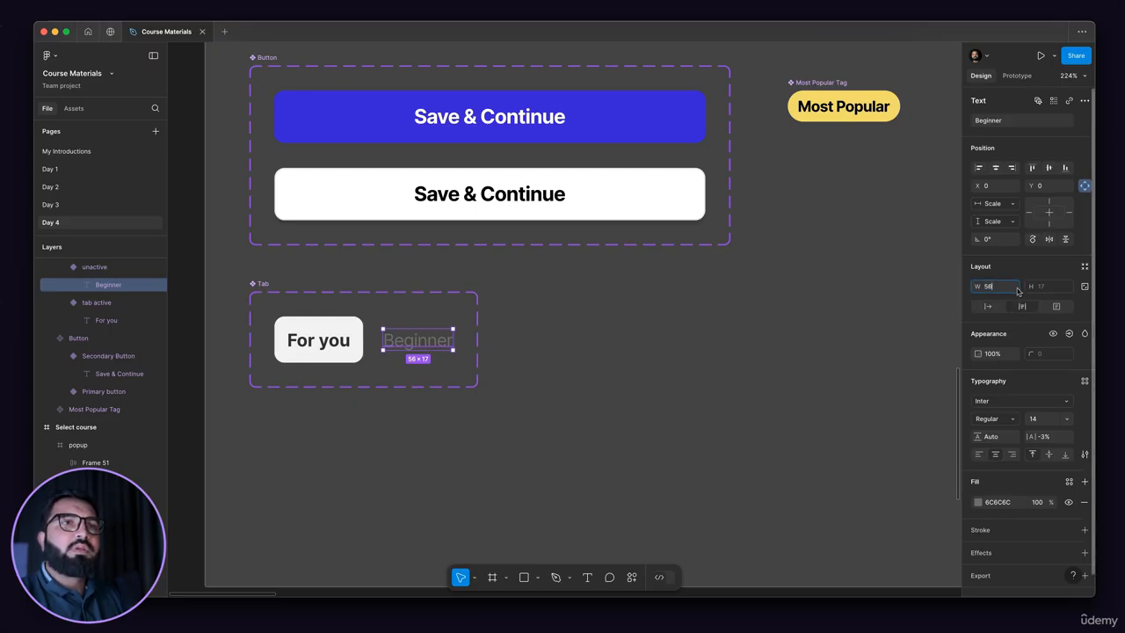
click(553, 306)
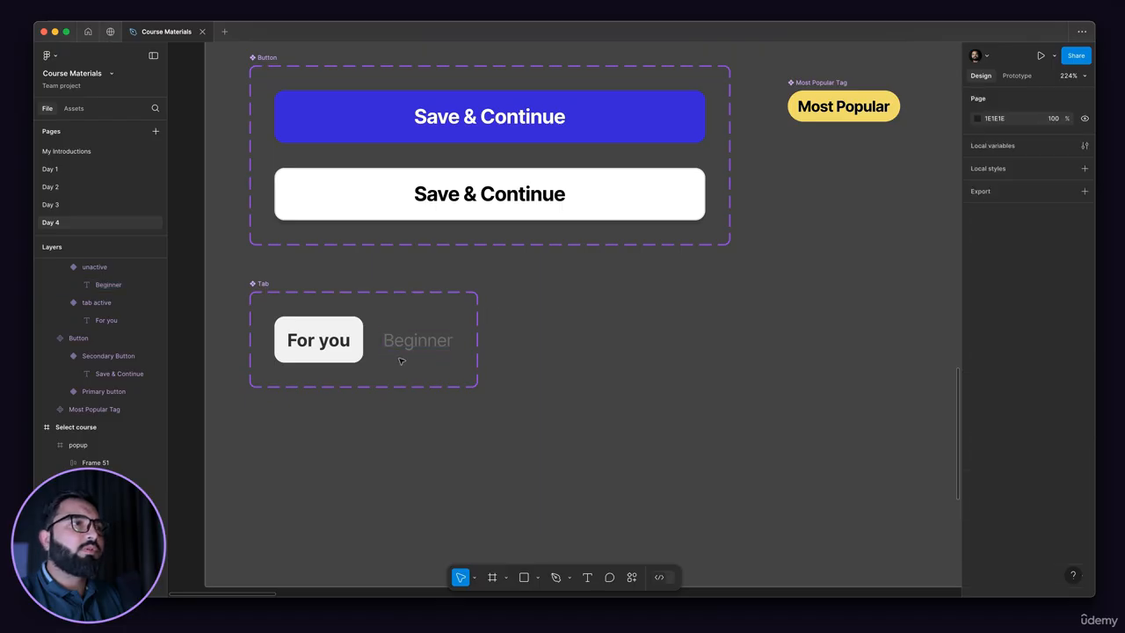
Check the width sizing settings of the Beginner label and its unactive Tab variant
click(411, 352)
super+click(440, 339)
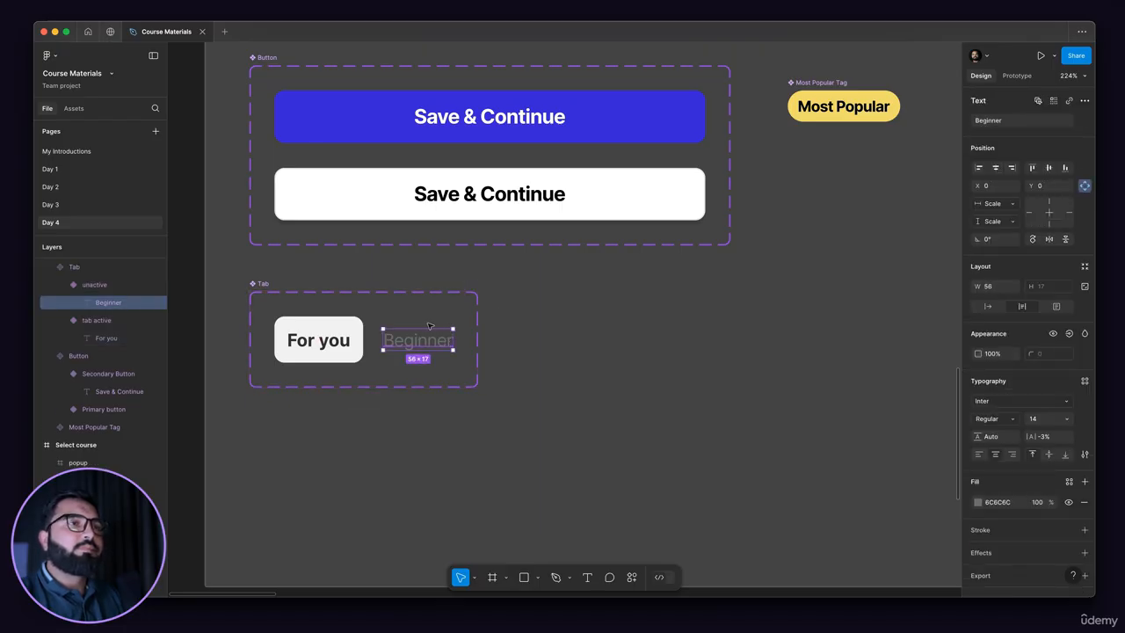
key(Escape)
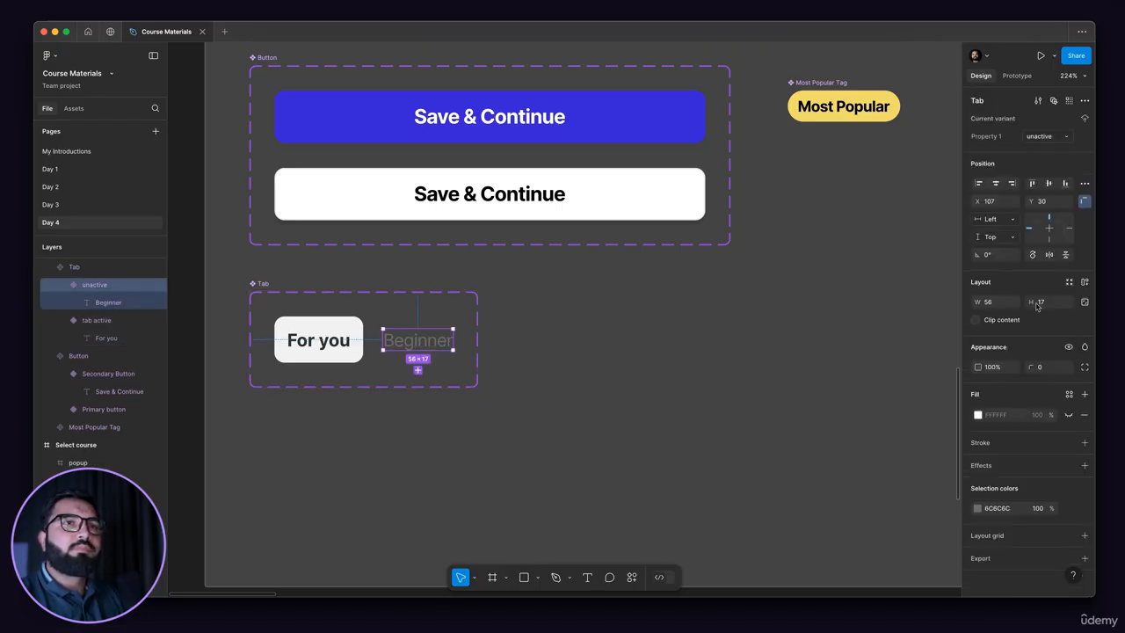
click(1013, 302)
click(727, 338)
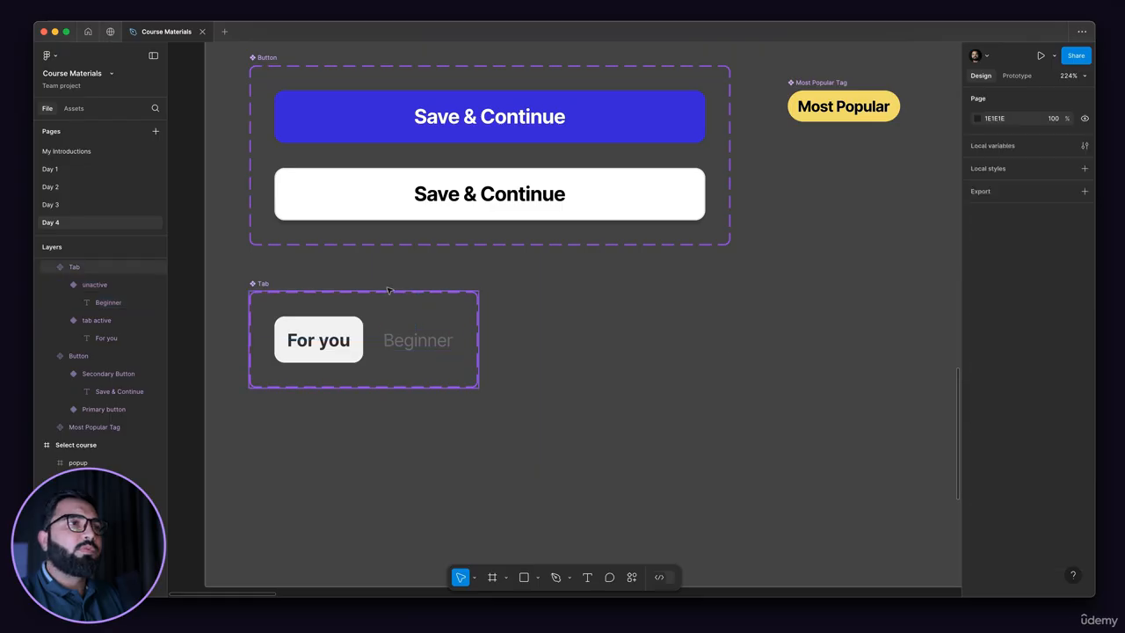
Set the Intermediate label in the popup's tab row to auto width and check the neighbouring tabs
scroll(389, 290, down, 10)
scroll(791, 297, up, 5)
scroll(736, 278, down, 4)
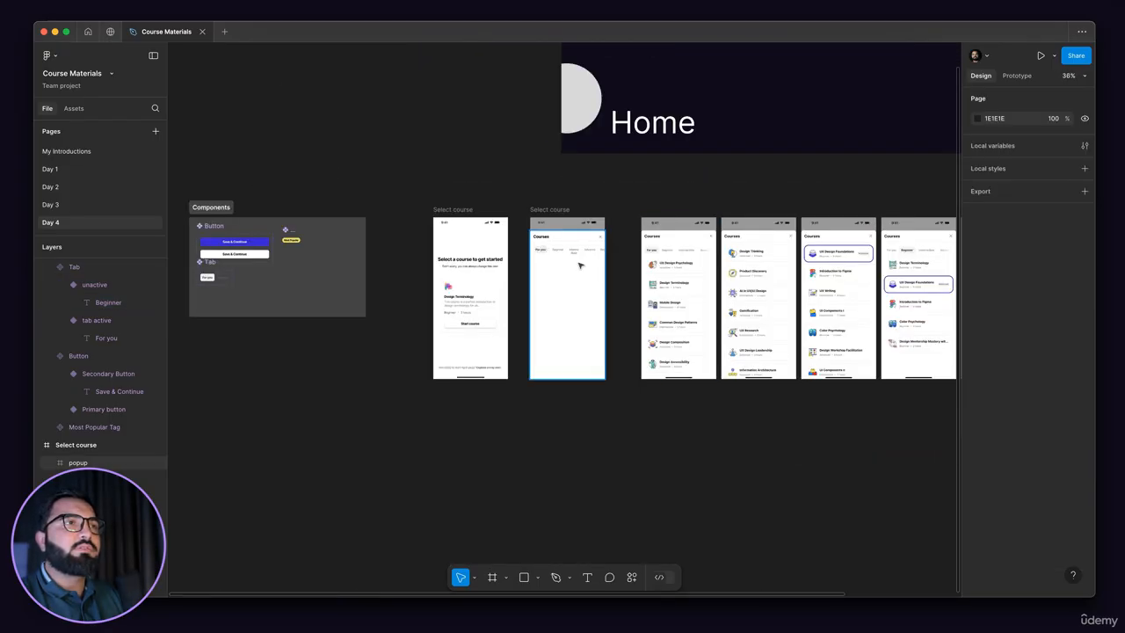
scroll(580, 263, up, 10)
super+click(695, 275)
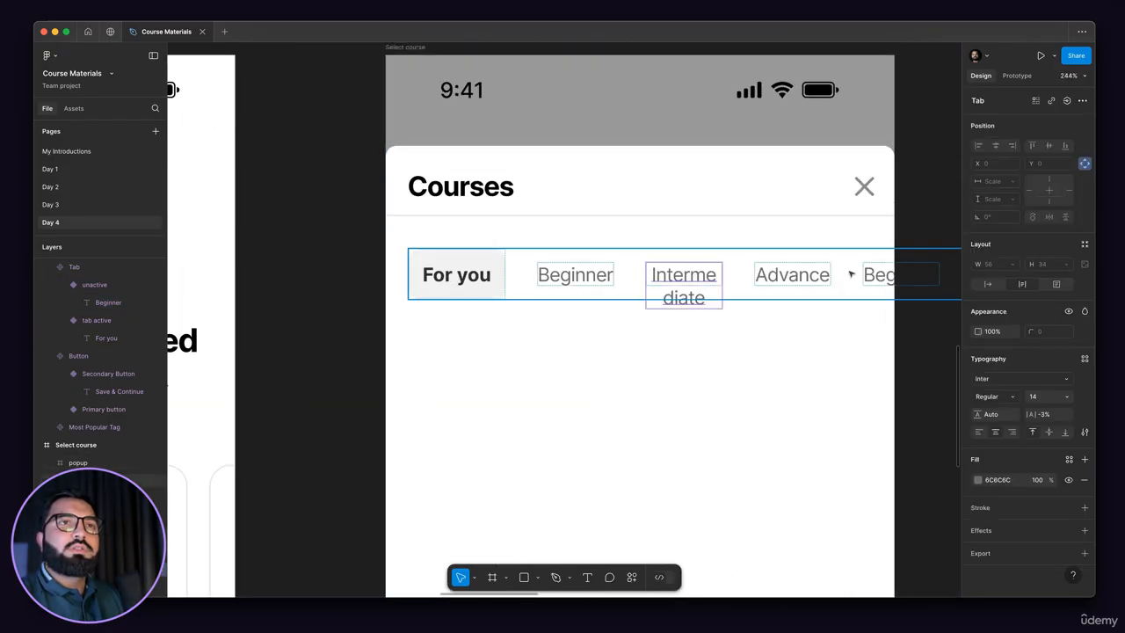
click(988, 284)
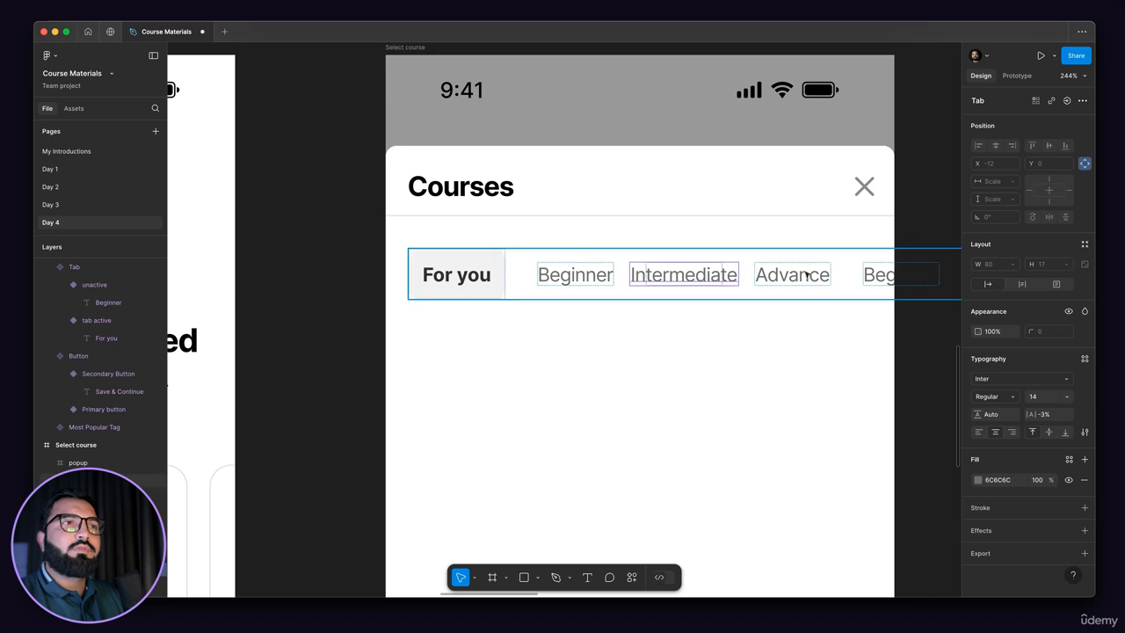
click(607, 271)
click(796, 277)
Try widening the Beginner label in the unactive Tab variant to about 62 and undo the resize
scroll(724, 304, down, 10)
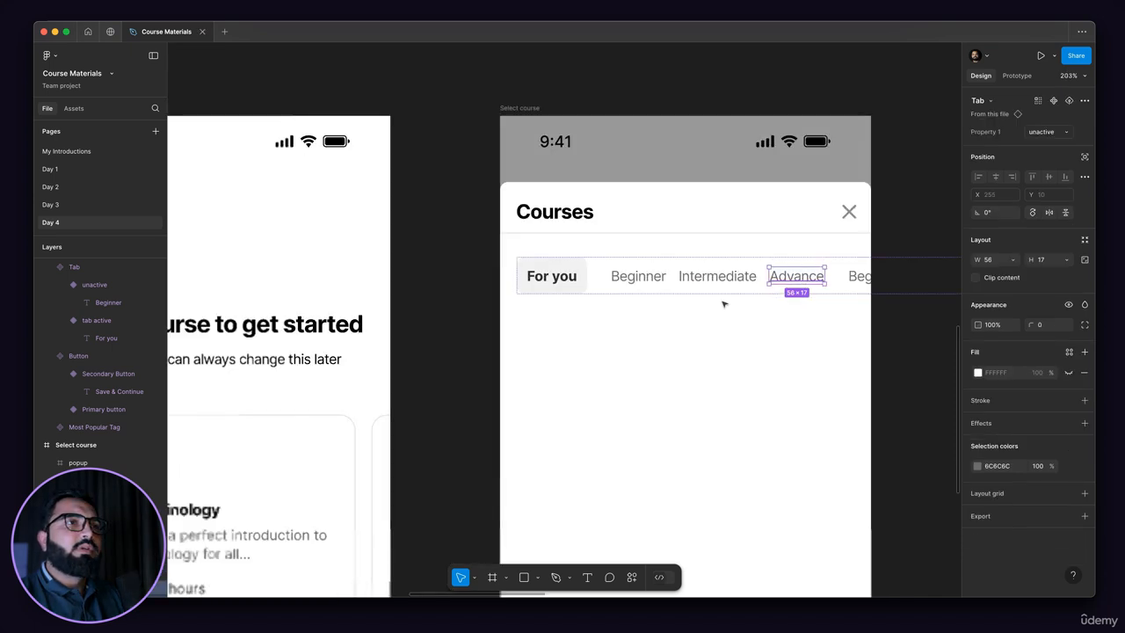
scroll(545, 342, up, 5)
scroll(545, 343, up, 3)
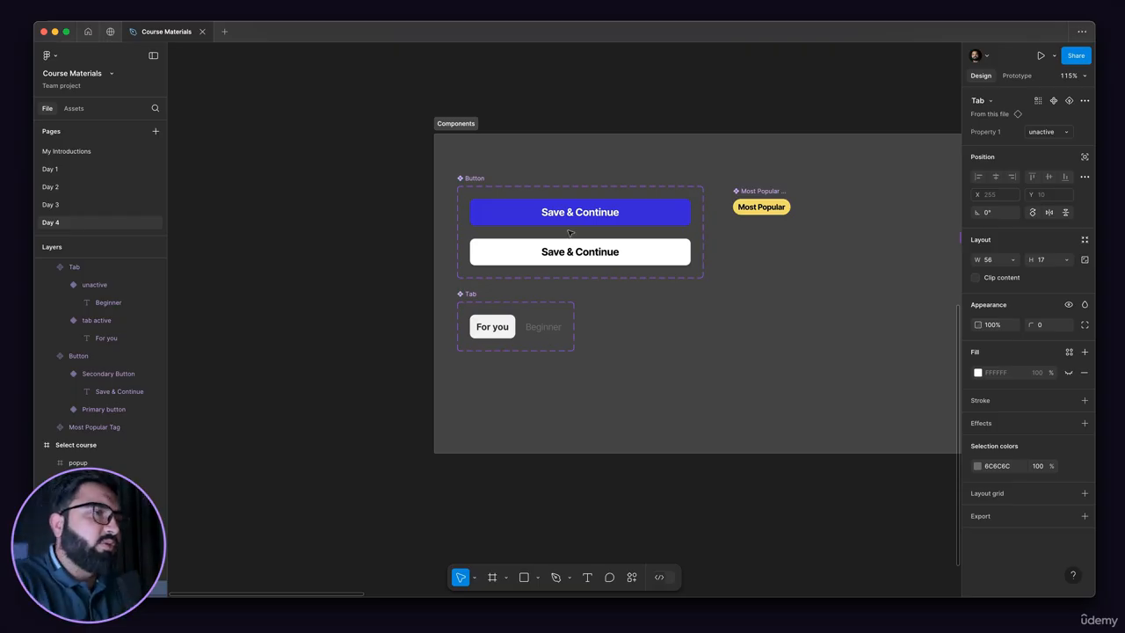
double_click(538, 326)
scroll(547, 320, up, 5)
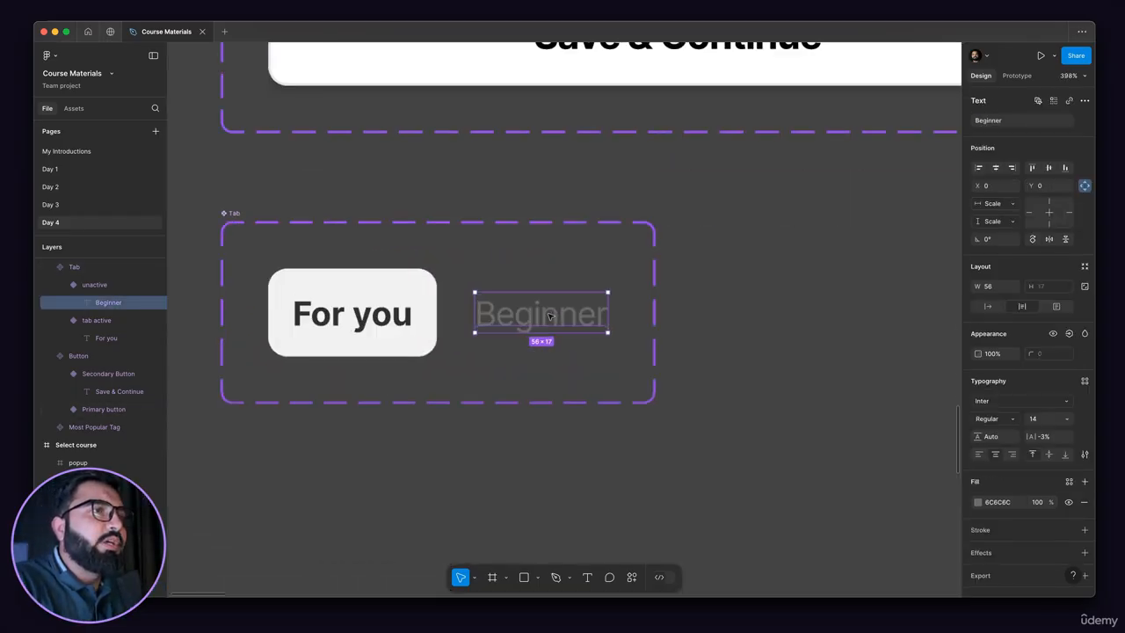
scroll(549, 314, up, 1)
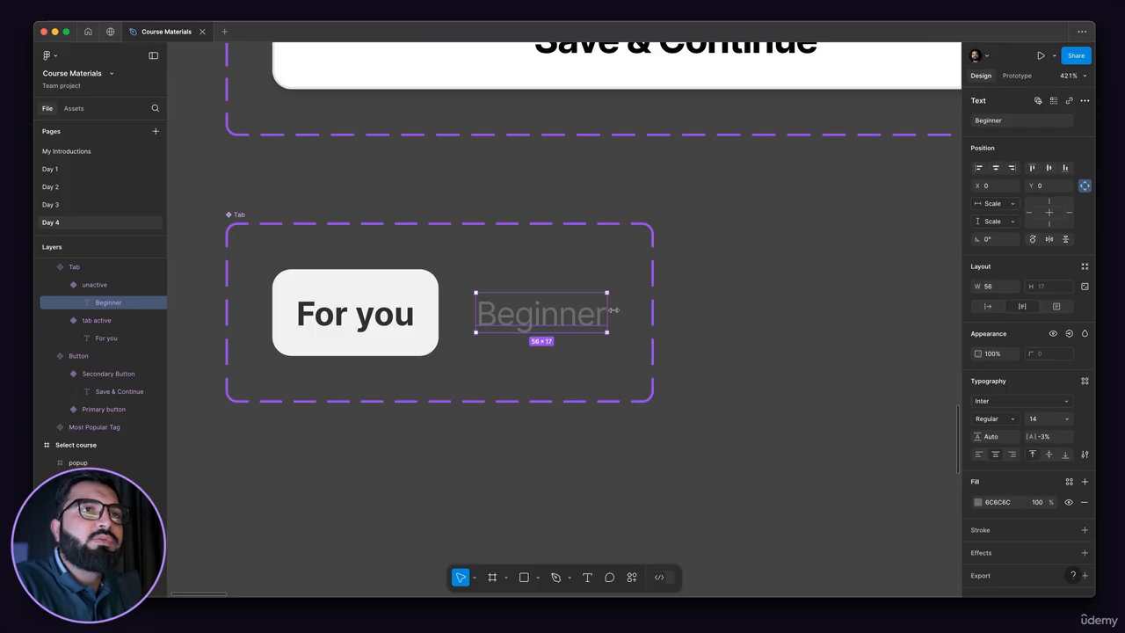
drag(613, 309, 624, 309)
click(1013, 288)
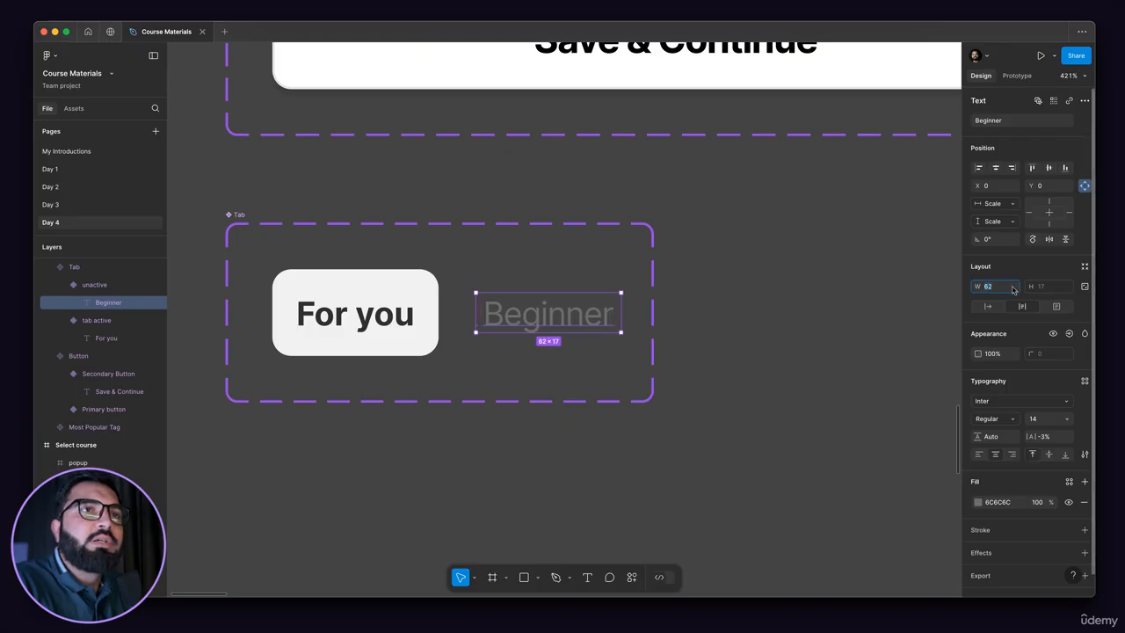
key(ctrl+z)
Add auto layout to the unactive Tab variant so that its width and height hug the label
click(112, 290)
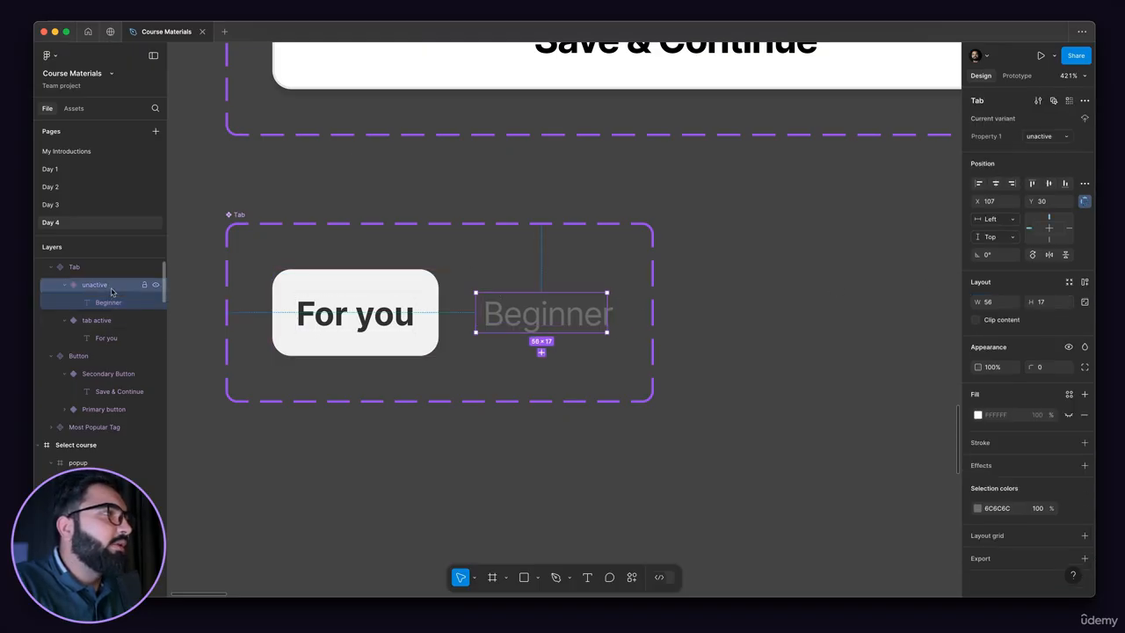
click(1008, 305)
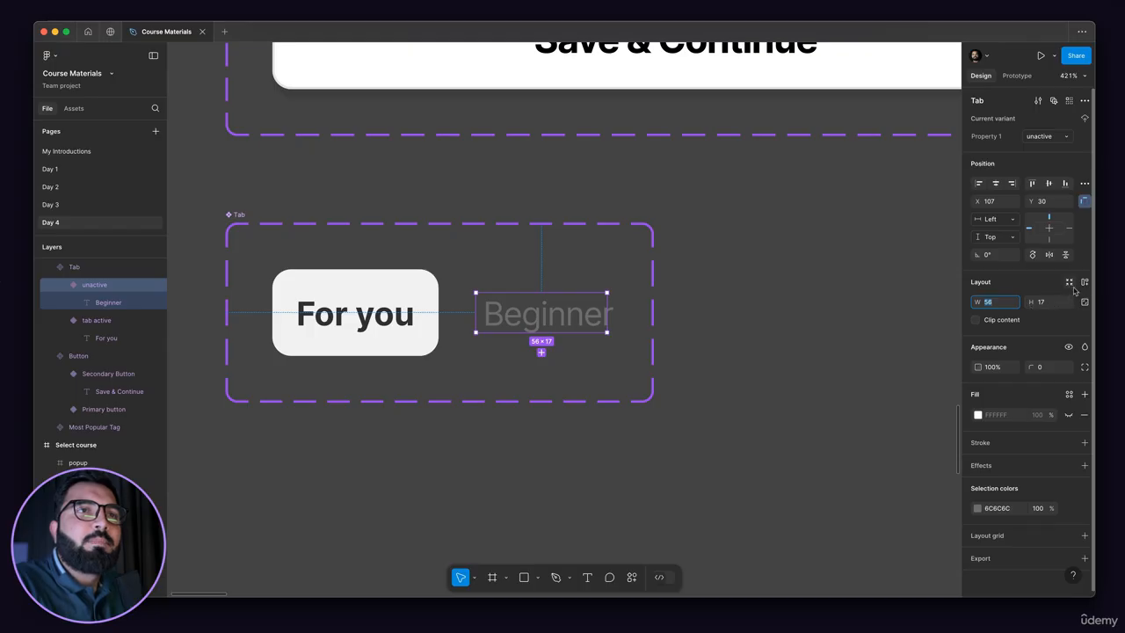
click(696, 338)
click(545, 314)
key(shift+a)
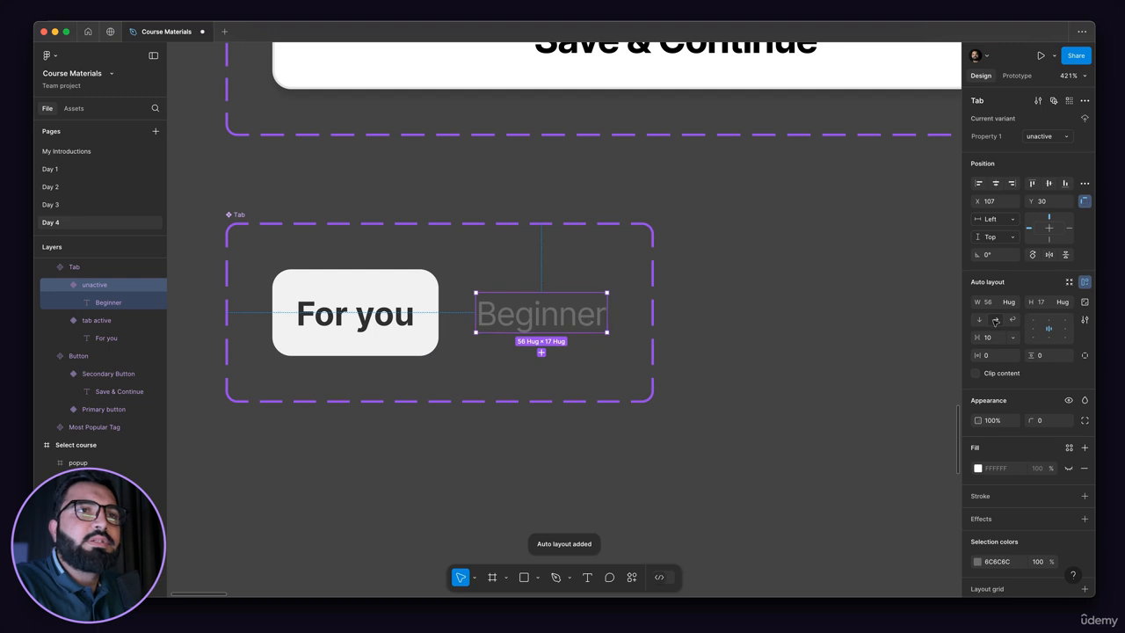
click(1010, 305)
click(1017, 303)
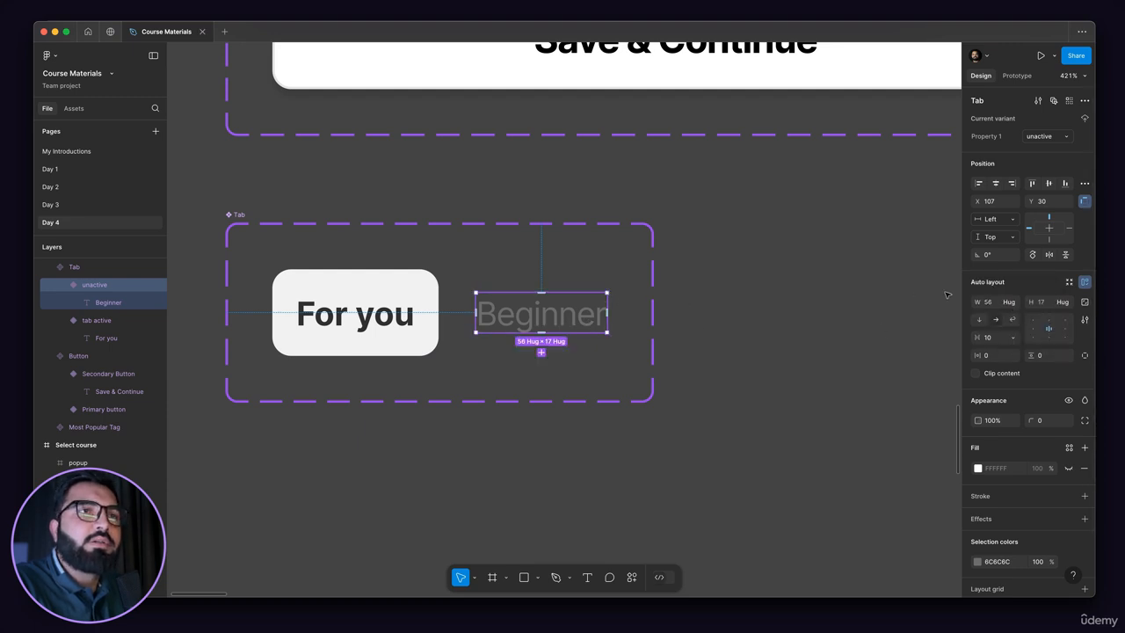
Examine the gaps between the Beginner, Intermediate and Advance tabs in the Courses popup
scroll(454, 307, down, 10)
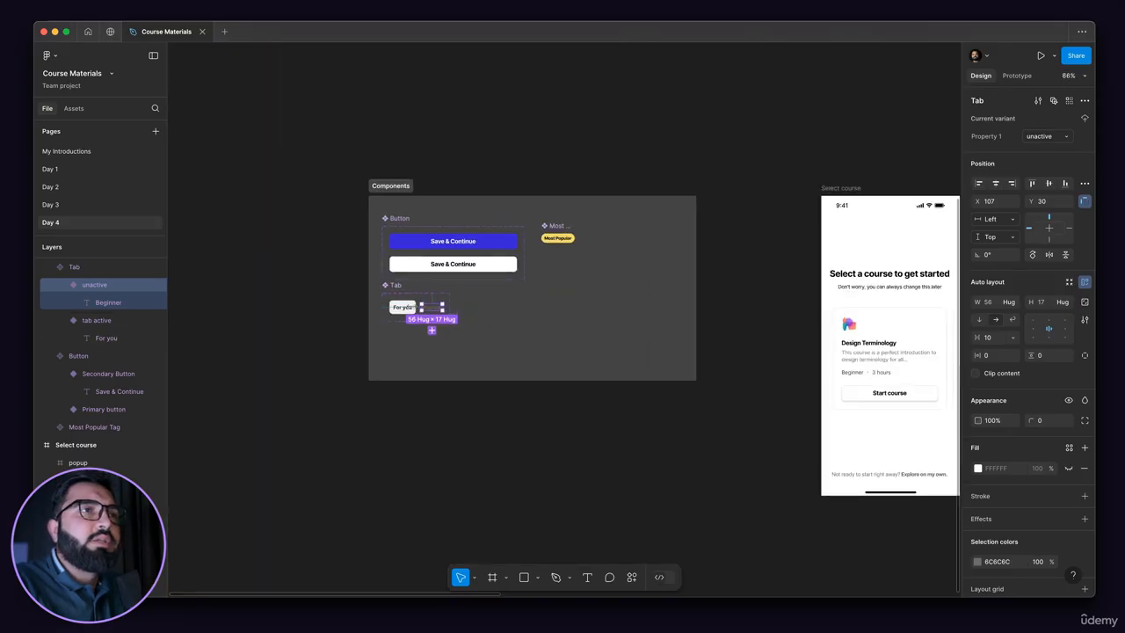
scroll(705, 297, up, 10)
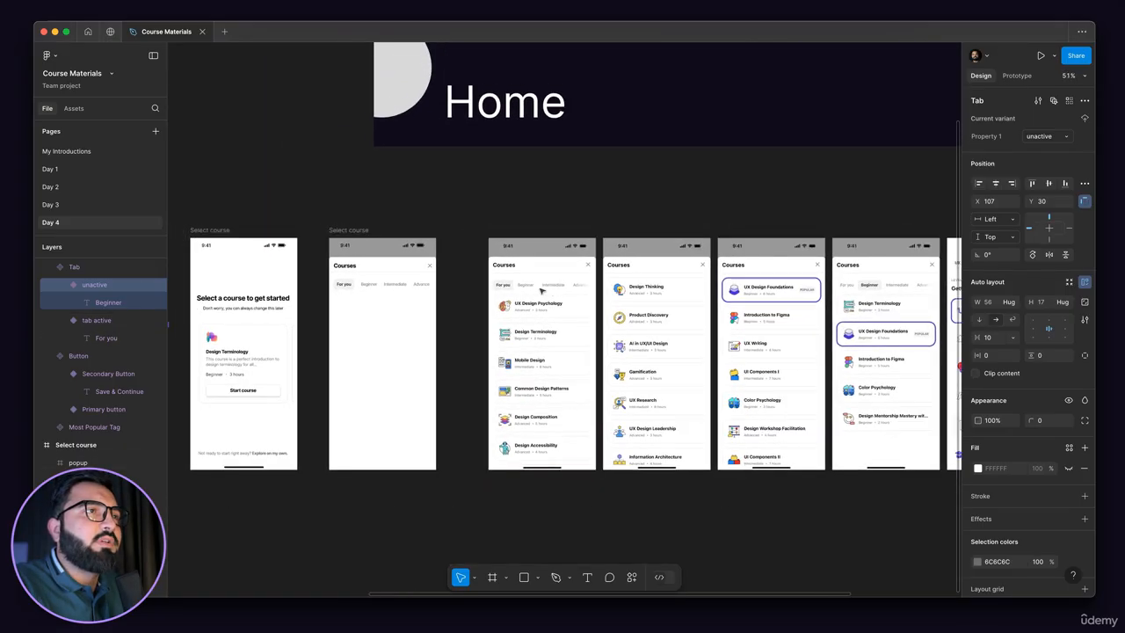
scroll(418, 274, up, 3)
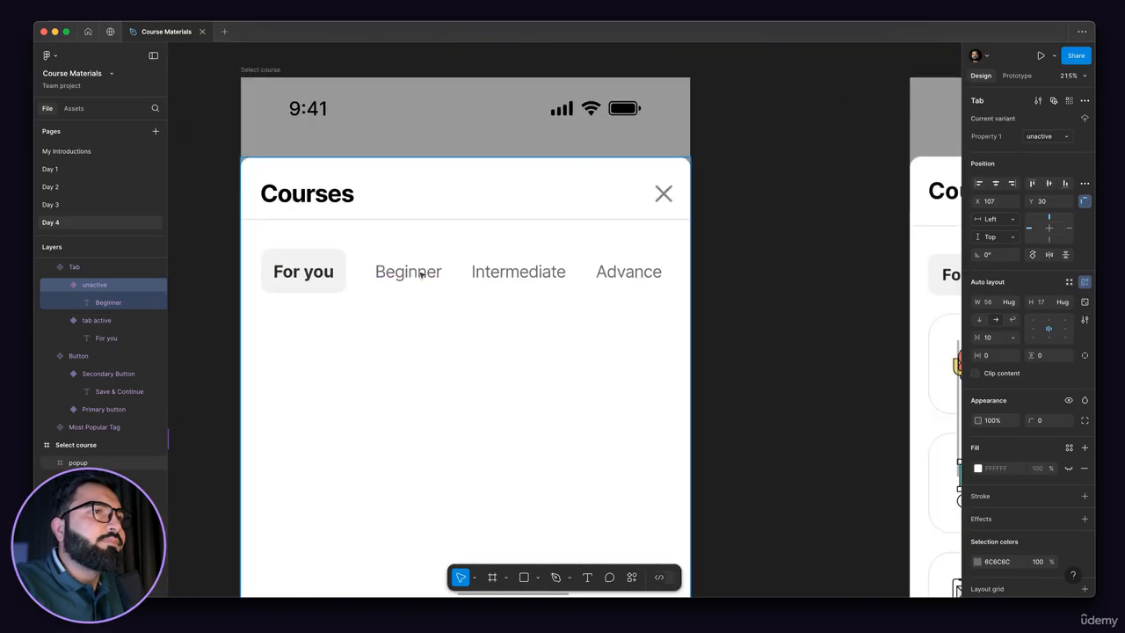
double_click(421, 275)
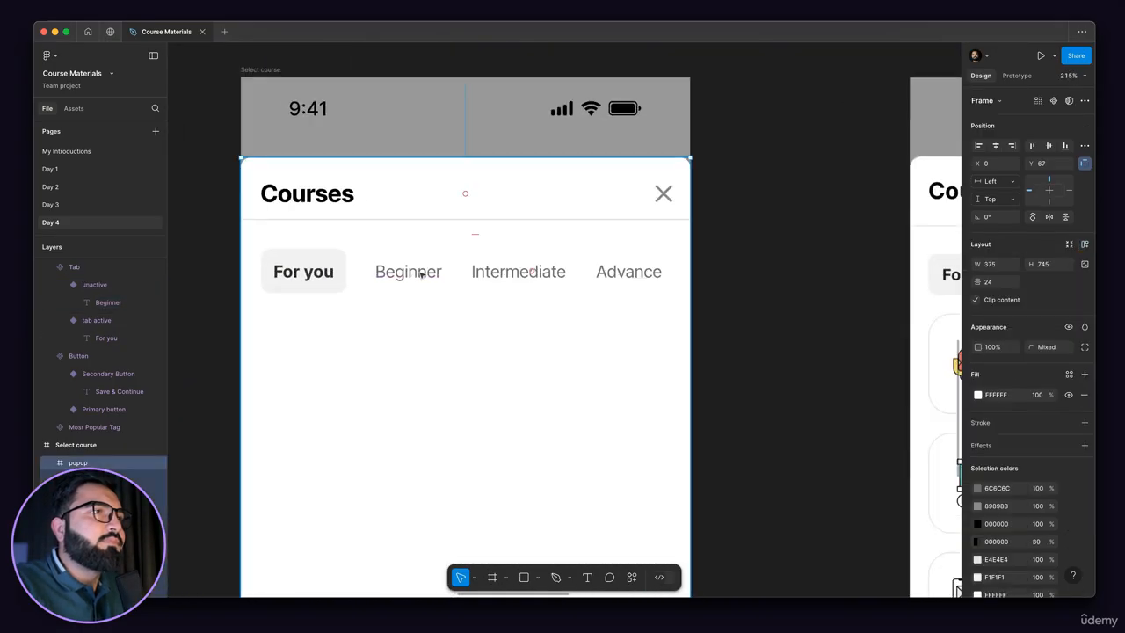
key(Escape)
click(631, 276)
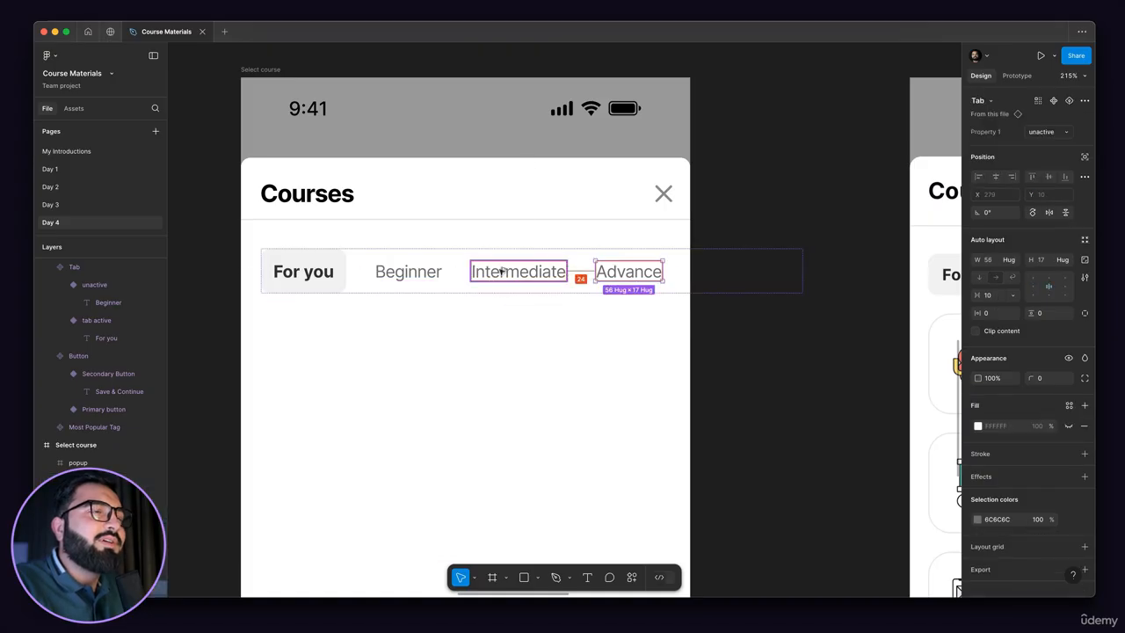
click(749, 334)
scroll(672, 308, down, 3)
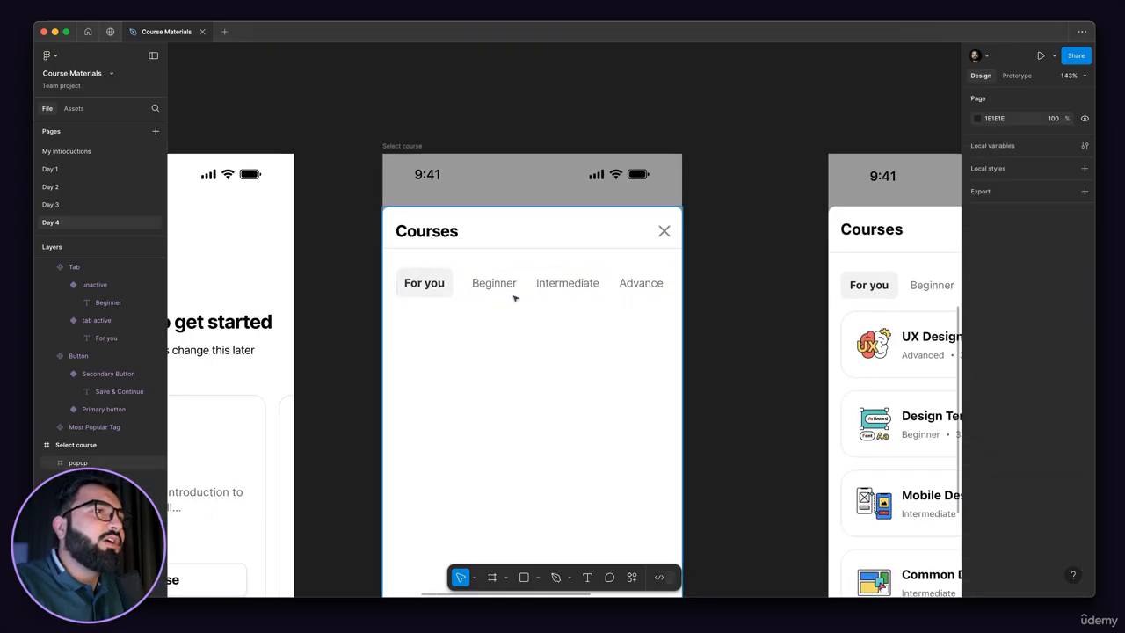
scroll(513, 291, up, 5)
scroll(527, 284, left, 3)
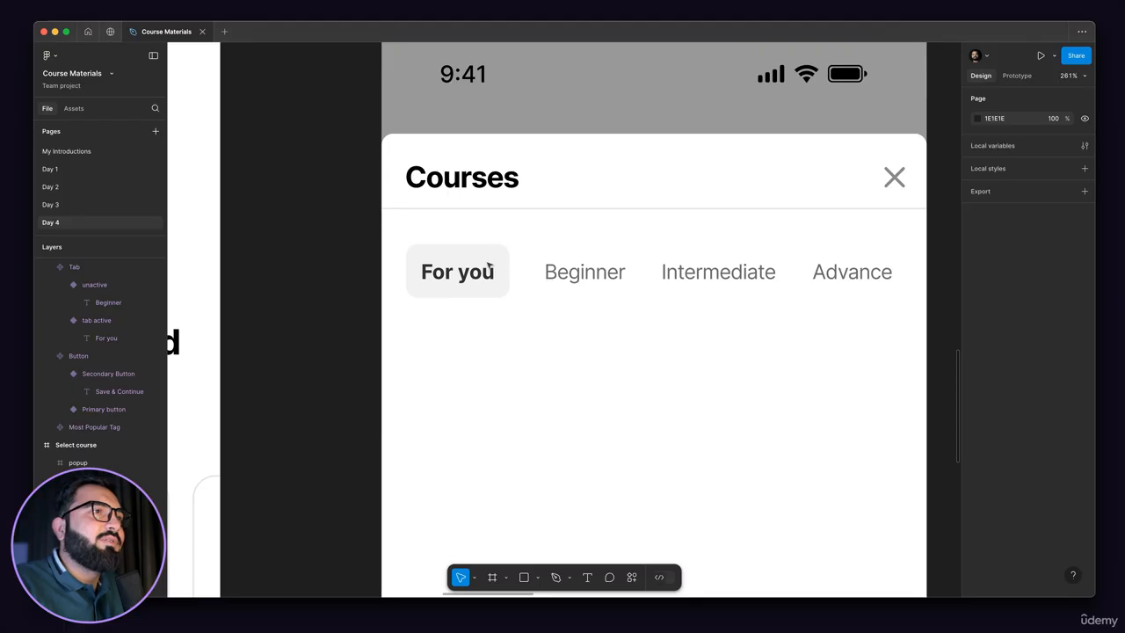
scroll(666, 266, down, 3)
scroll(625, 273, down, 2)
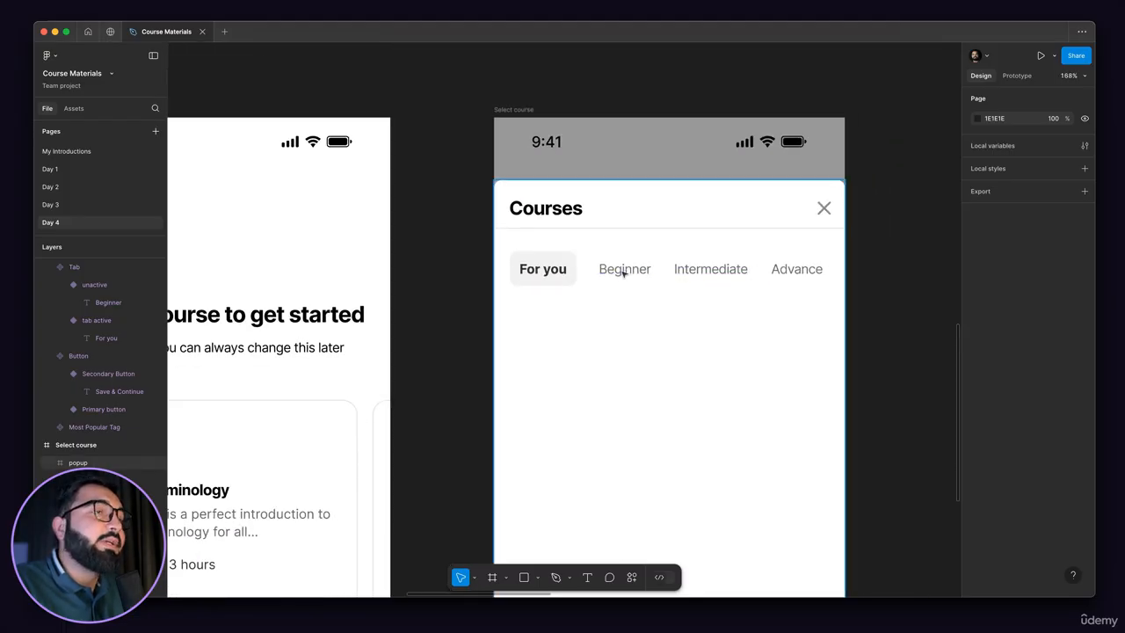
Examine the unactive variant in the Tab component set and compare the popup's tab row with the reference Courses screen
scroll(623, 280, down, 5)
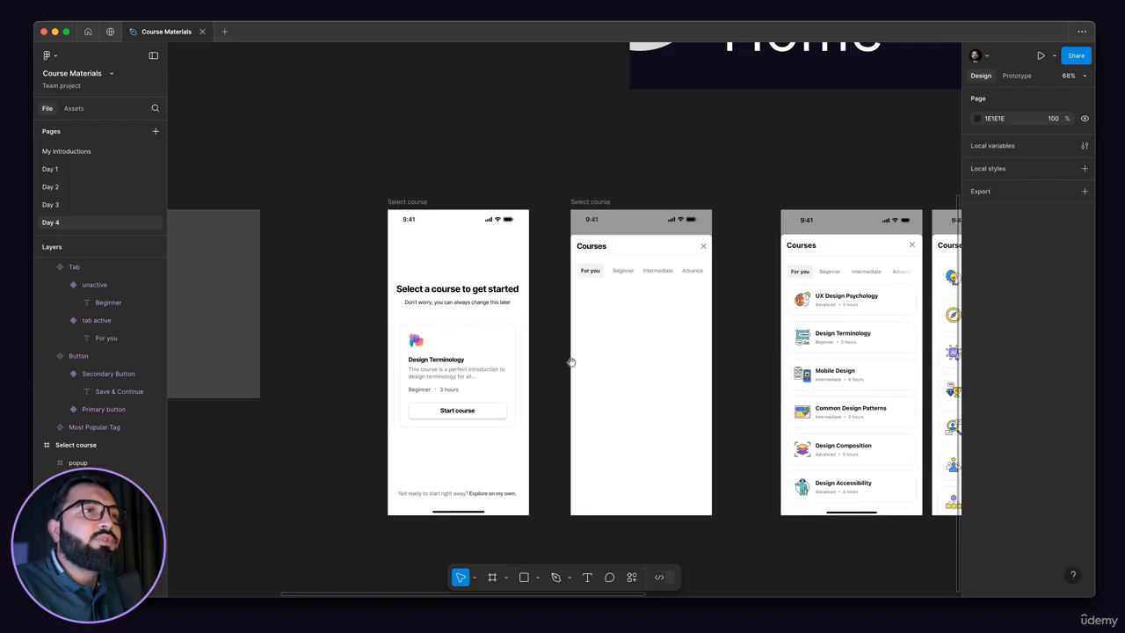
scroll(572, 362, left, 5)
scroll(456, 323, up, 5)
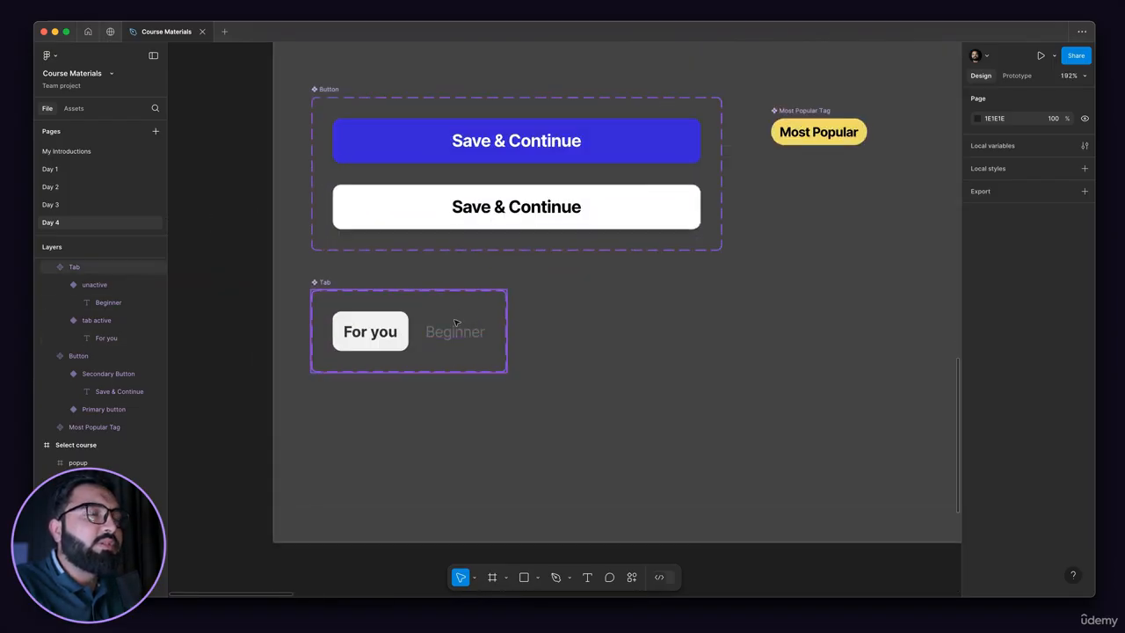
scroll(456, 323, up, 4)
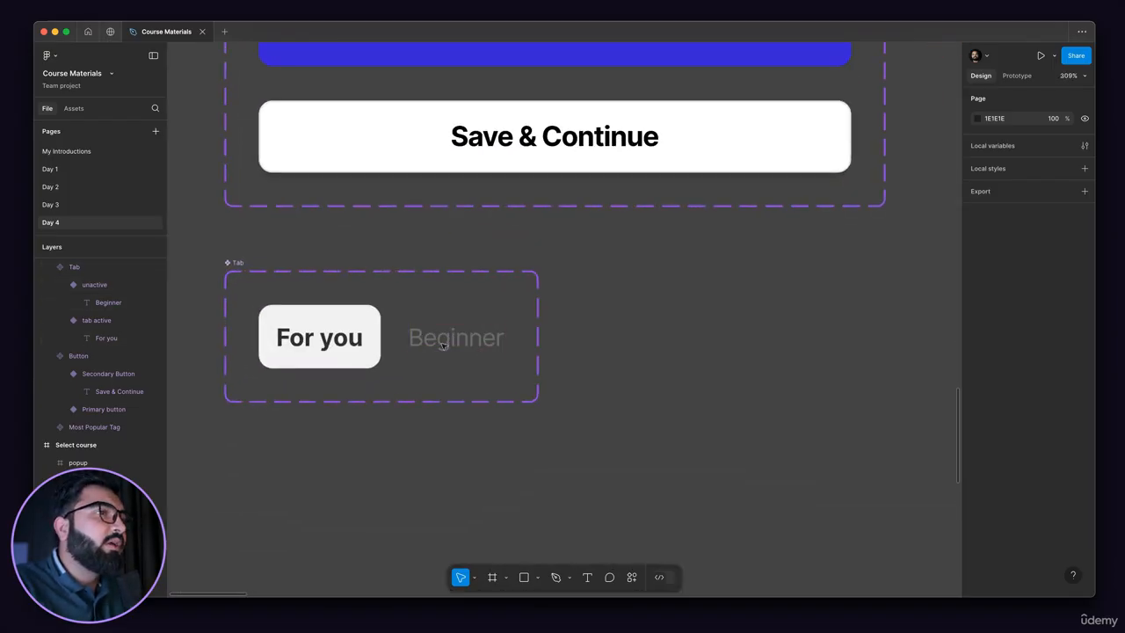
scroll(493, 343, up, 5)
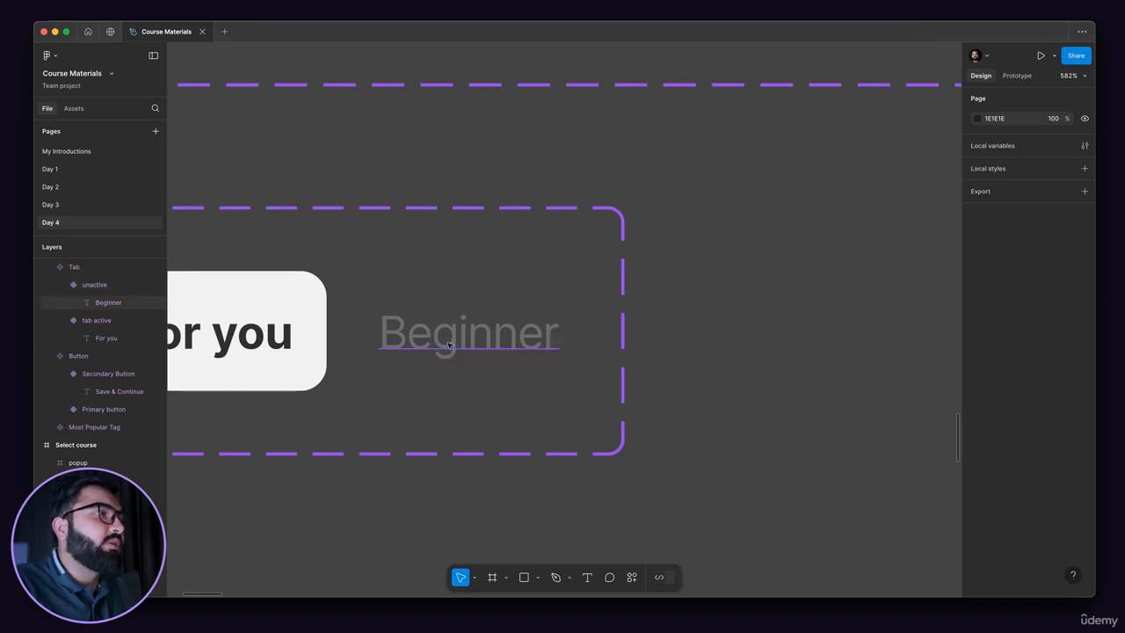
scroll(448, 346, down, 1)
click(476, 344)
scroll(521, 304, down, 10)
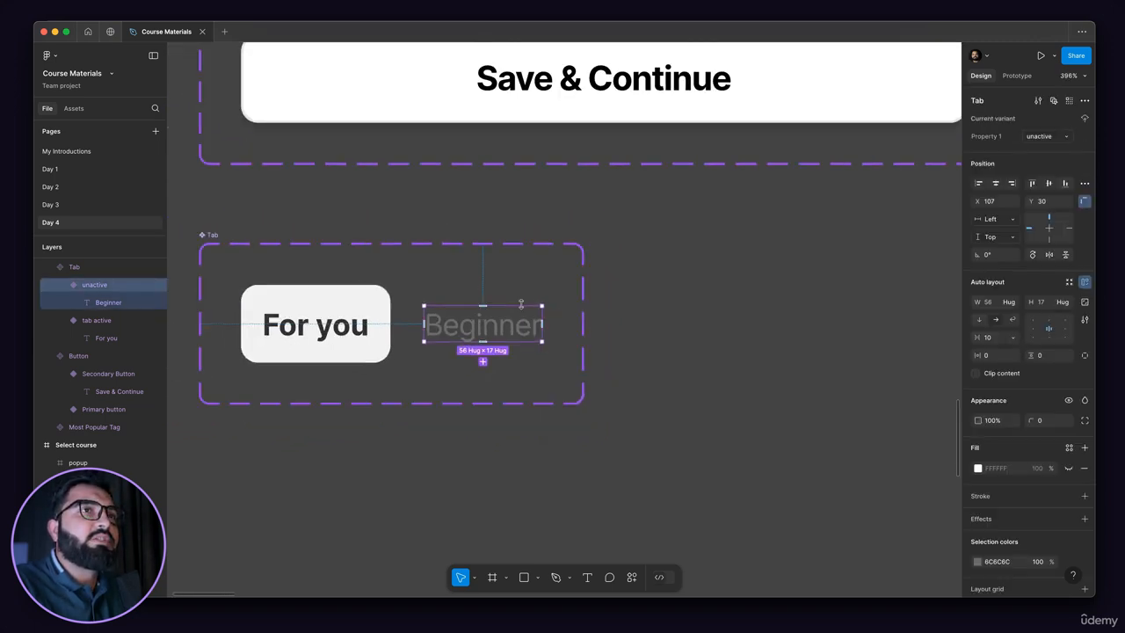
click(461, 380)
scroll(413, 381, right, 5)
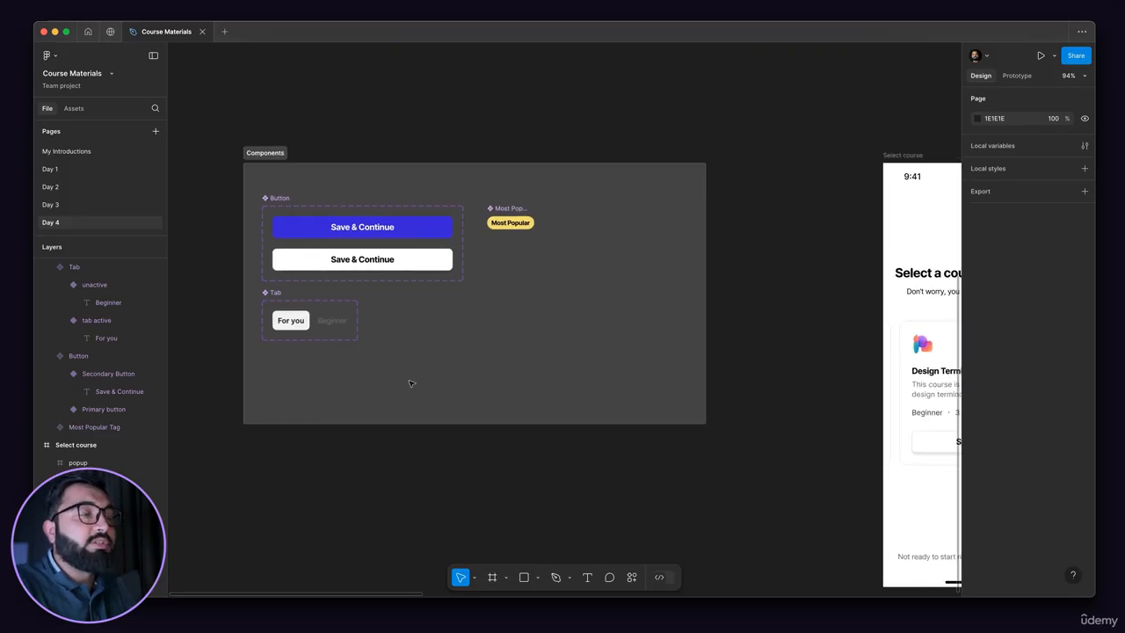
scroll(658, 360, right, 15)
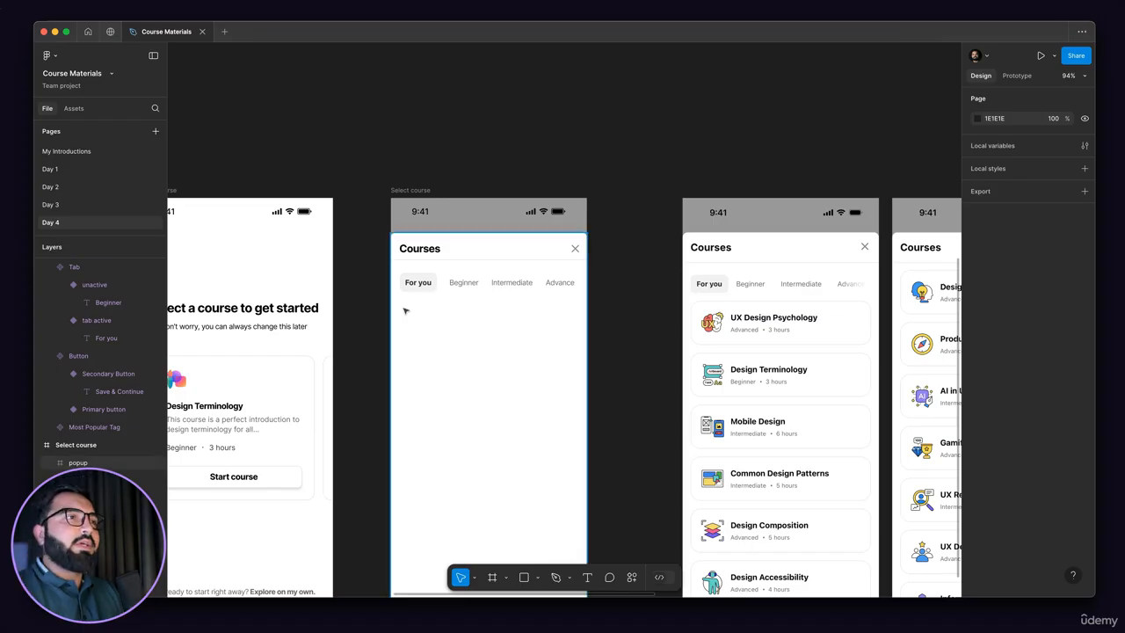
scroll(427, 284, up, 5)
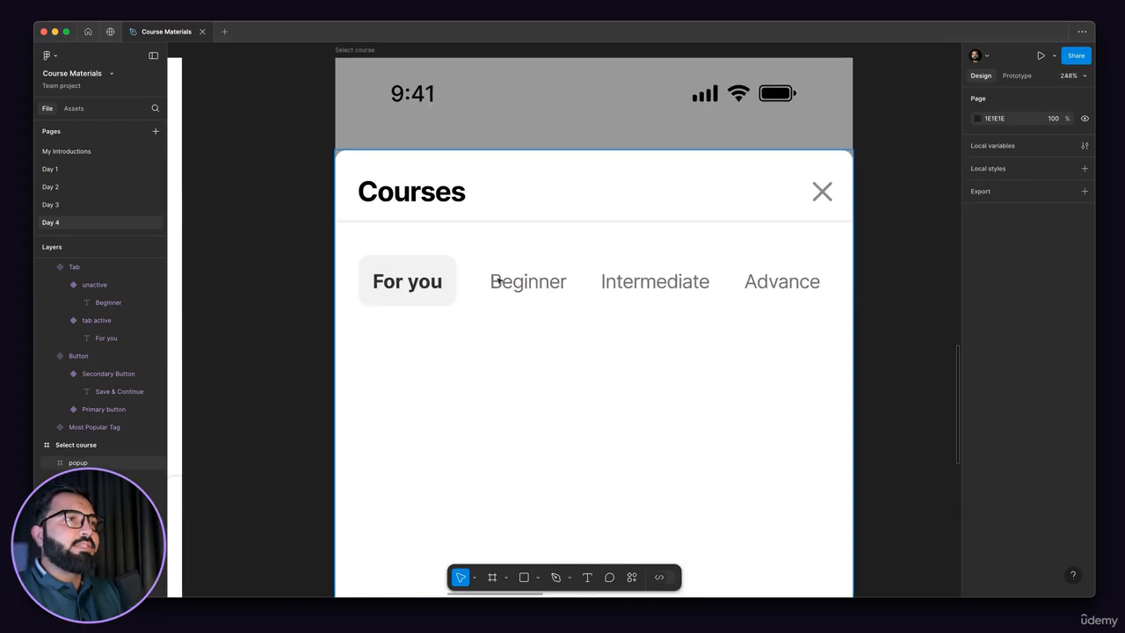
scroll(485, 284, down, 5)
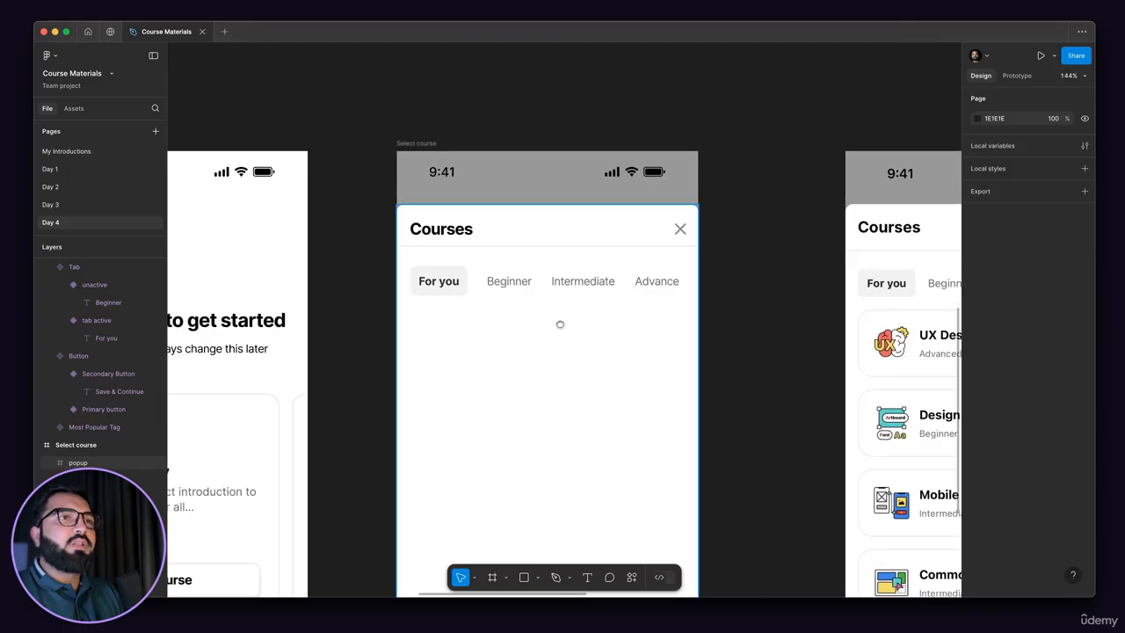
scroll(558, 321, right, 5)
scroll(838, 271, down, 4)
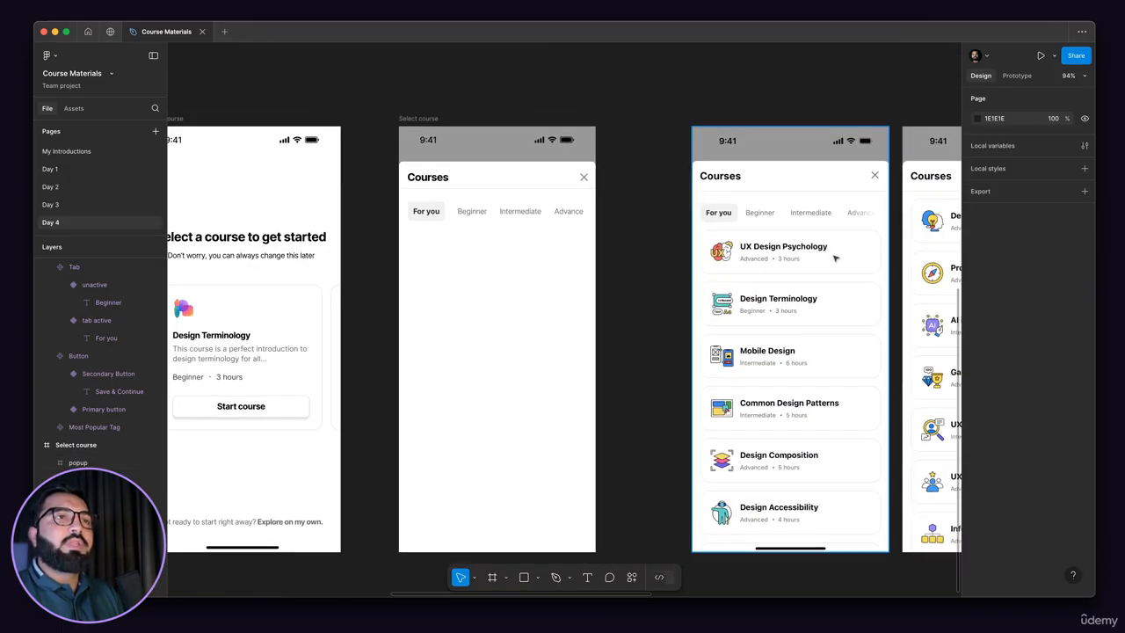
scroll(802, 260, down, 1)
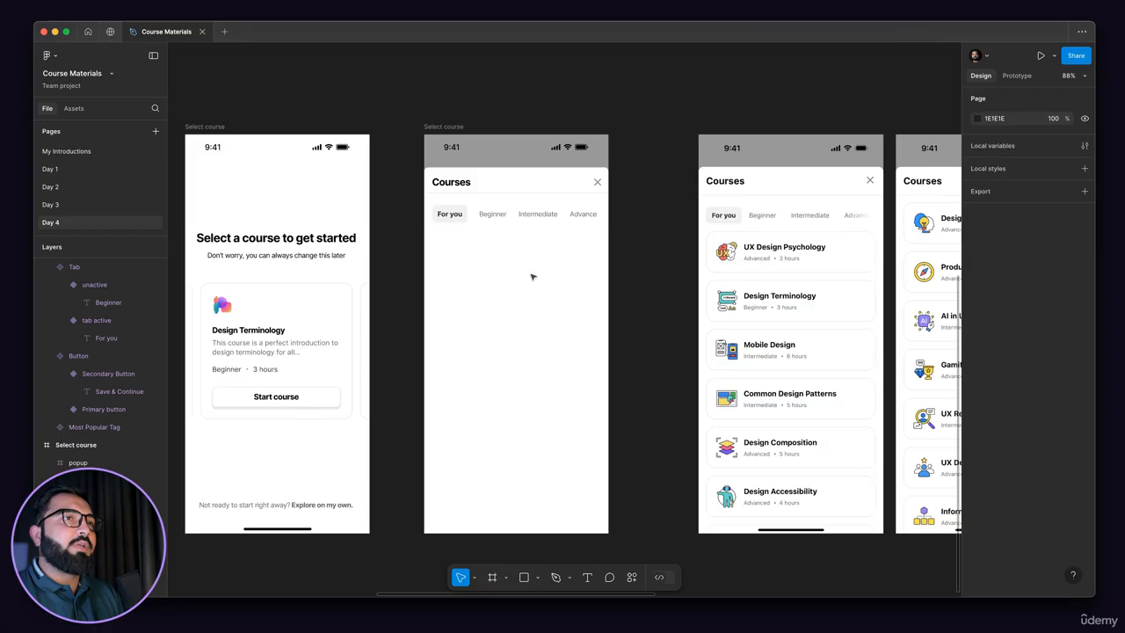
Duplicate the Design Terminology course card onto the reference Courses screen and widen the copy to 344
click(275, 352)
double_click(275, 351)
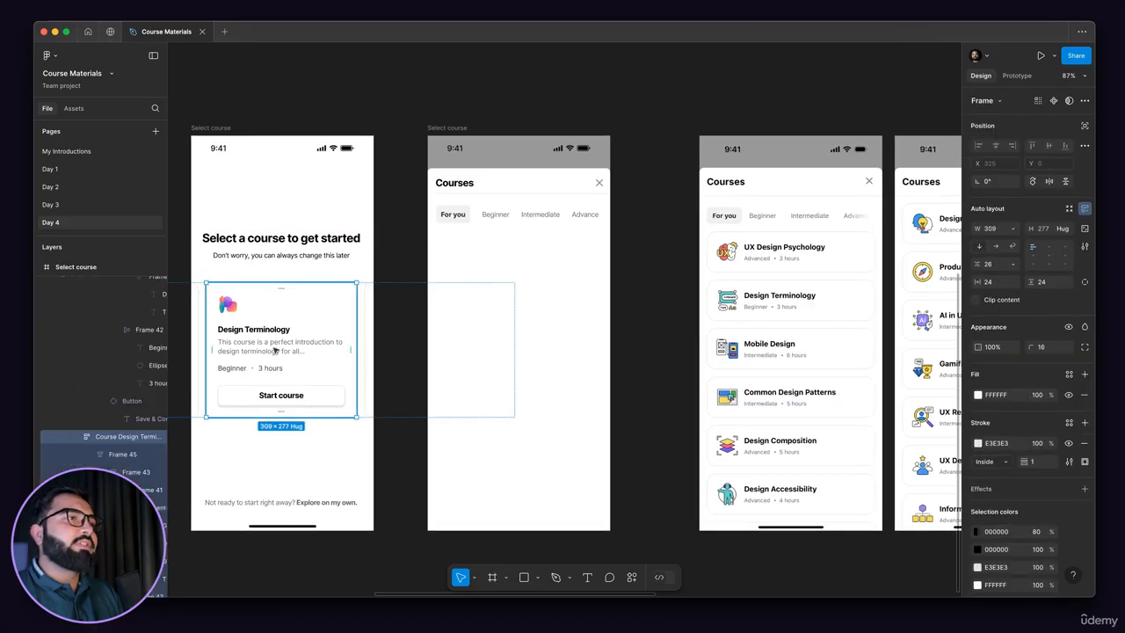
scroll(275, 352, down, 2)
drag(303, 355, 659, 425)
scroll(710, 109, up, 5)
scroll(670, 91, down, 1)
drag(781, 397, 812, 398)
scroll(717, 383, up, 1)
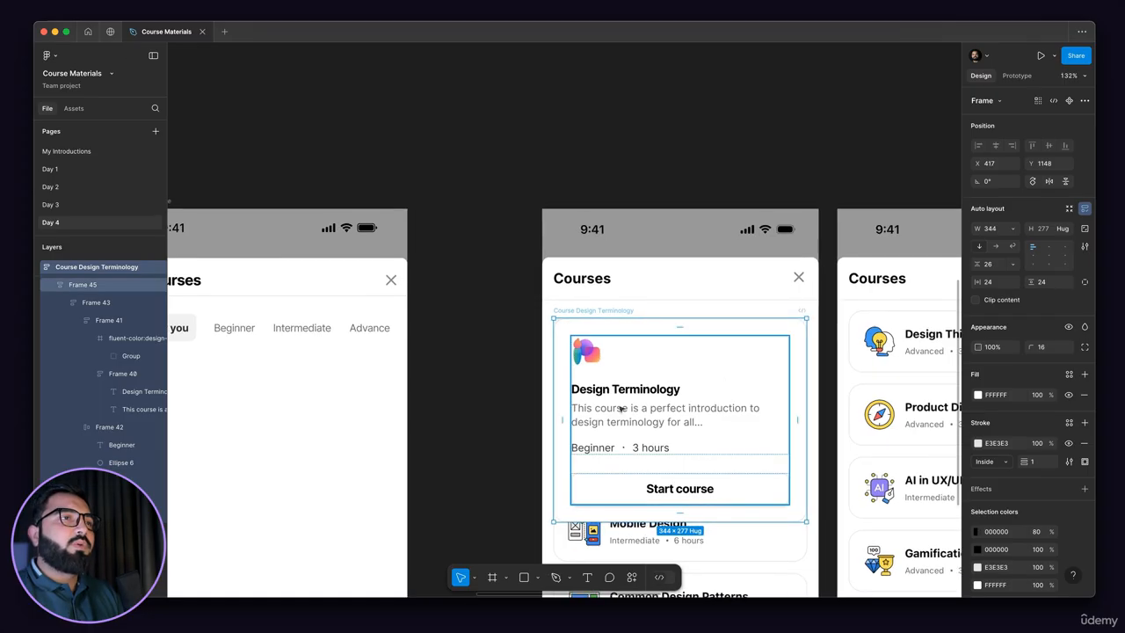
Move the copied course card into the Courses popup below the tab row, at X 16 and Y 155
scroll(588, 320, down, 2)
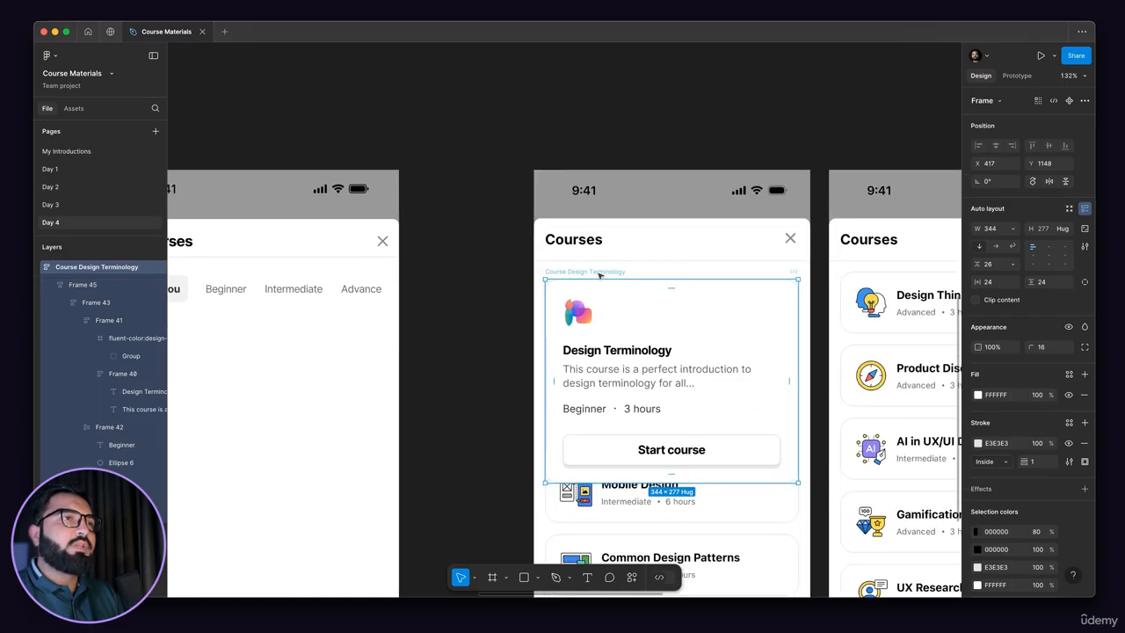
scroll(603, 287, down, 2)
scroll(571, 294, left, 5)
key(ctrl+x)
key(ctrl+v)
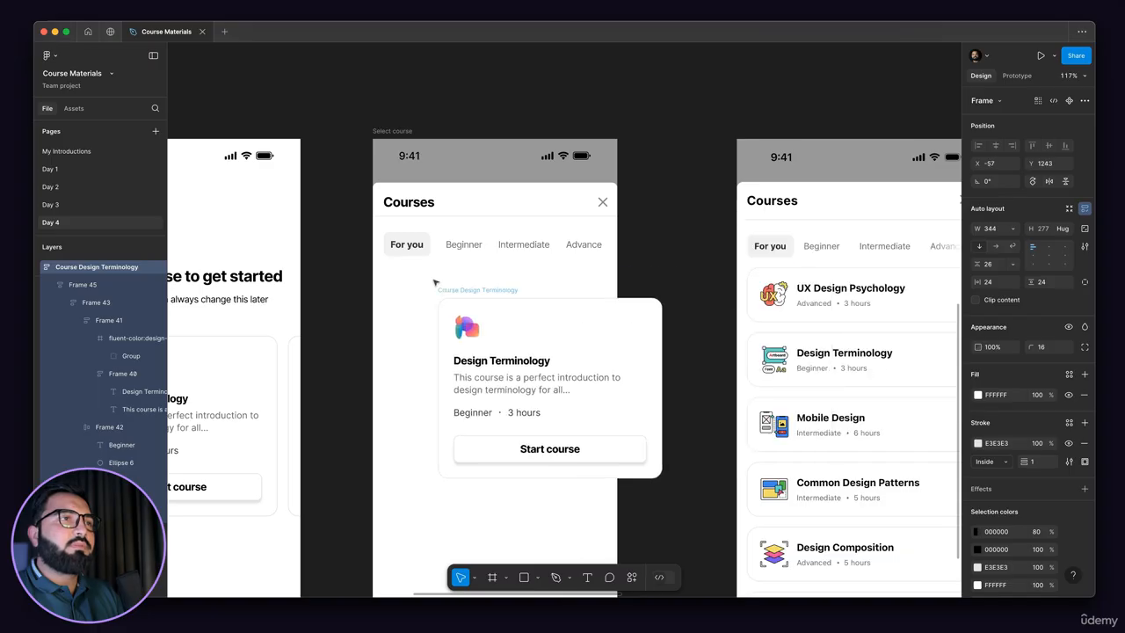
scroll(422, 297, right, 3)
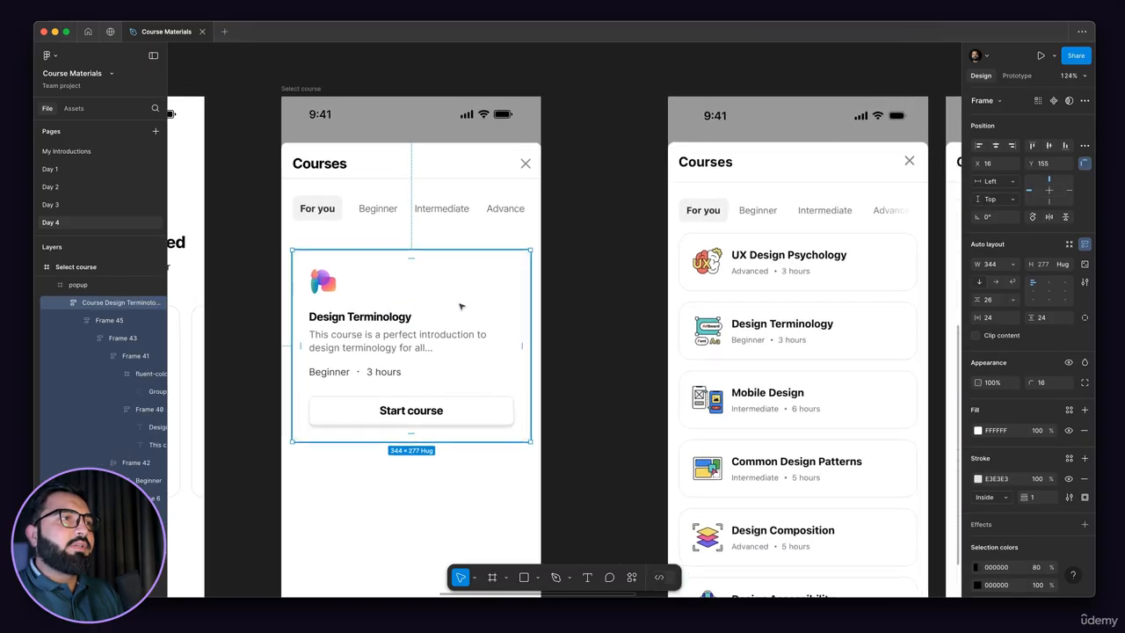
Delete the description text under the Design Terminology title in the popup's course card
scroll(422, 297, up, 1)
scroll(369, 299, right, 2)
scroll(369, 299, down, 1)
double_click(314, 296)
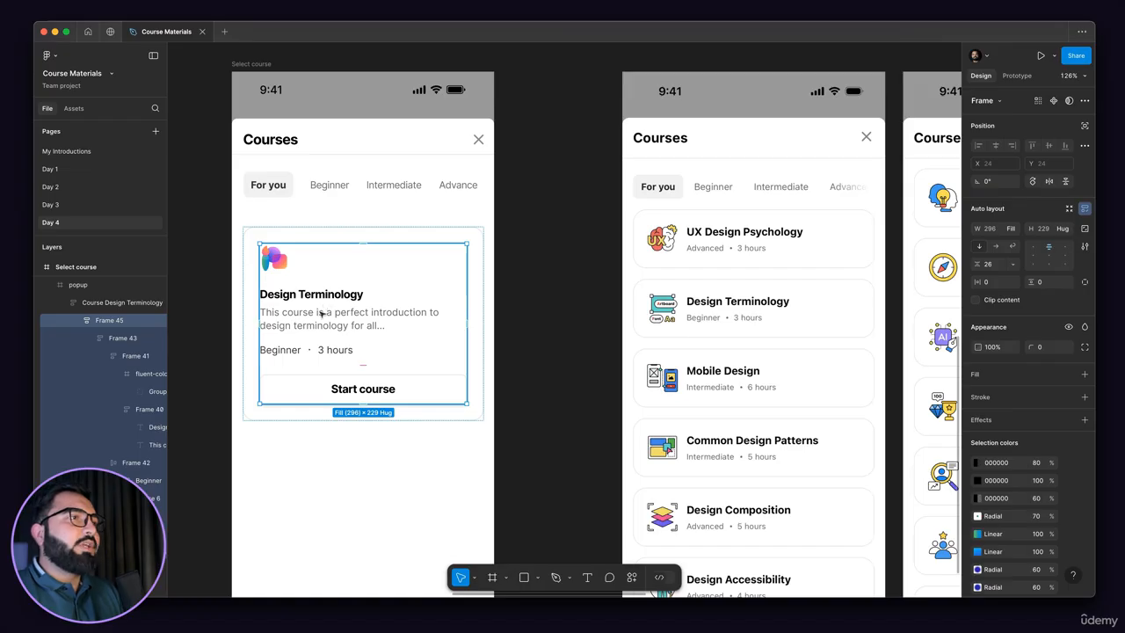
click(322, 314)
key(Delete)
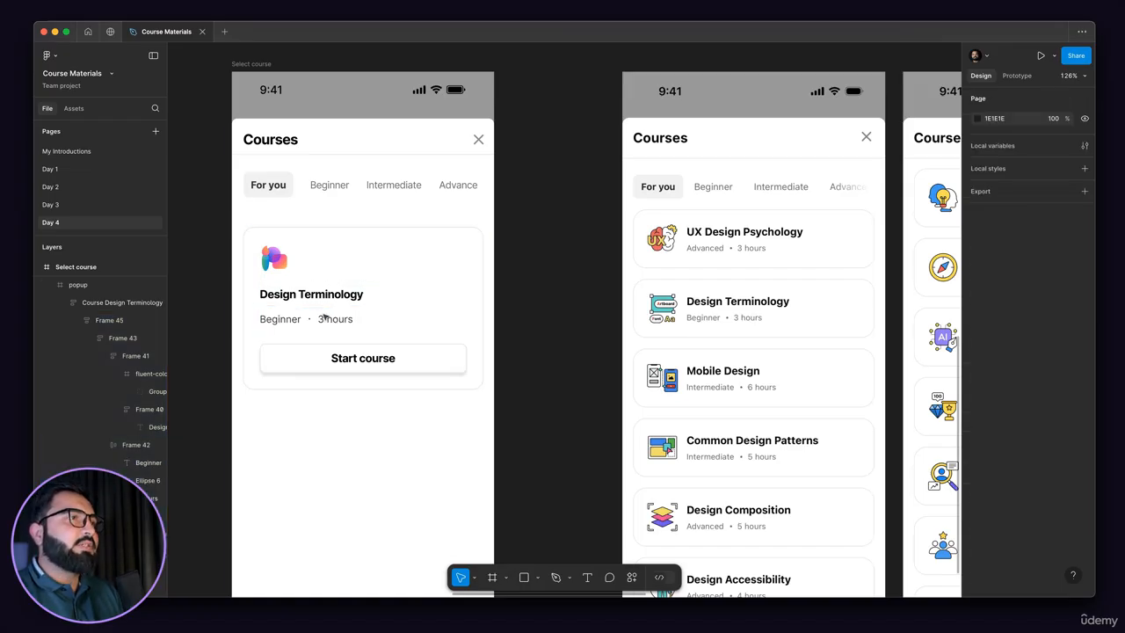
Set the vertical gap to 12 in the card's auto layout frame that holds the icon, title and level line
click(271, 260)
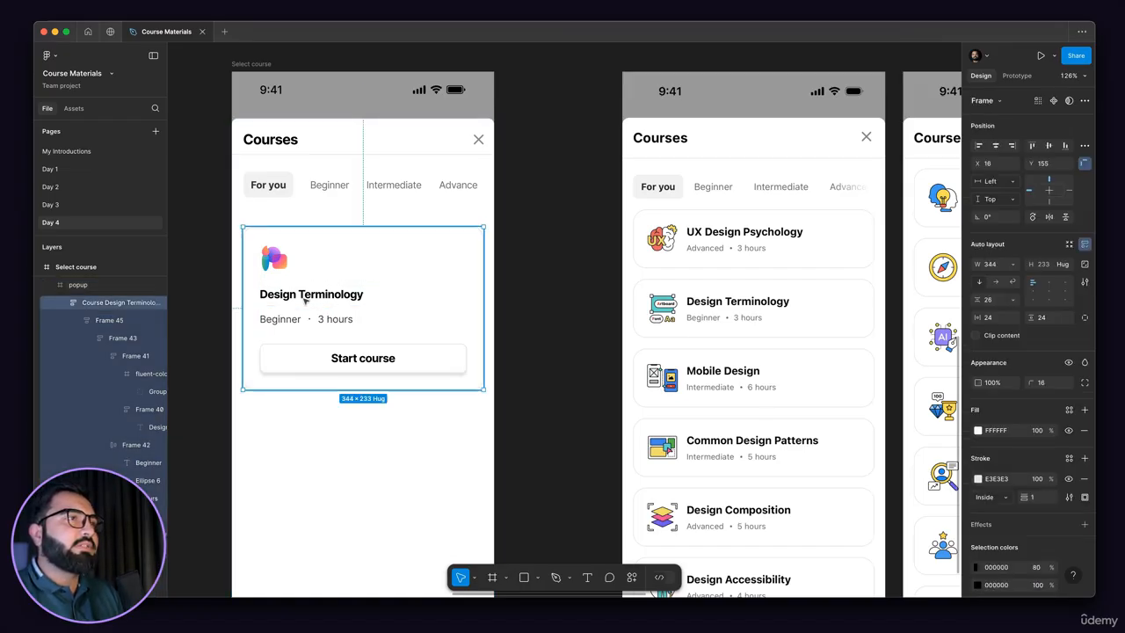
click(272, 323)
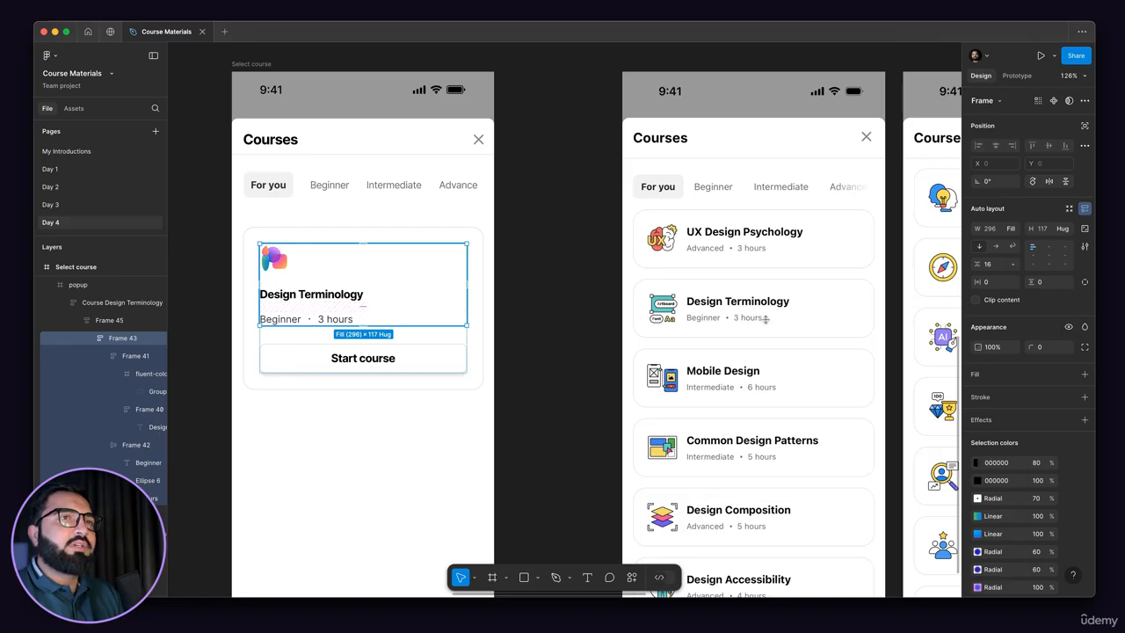
click(999, 268)
text(1)
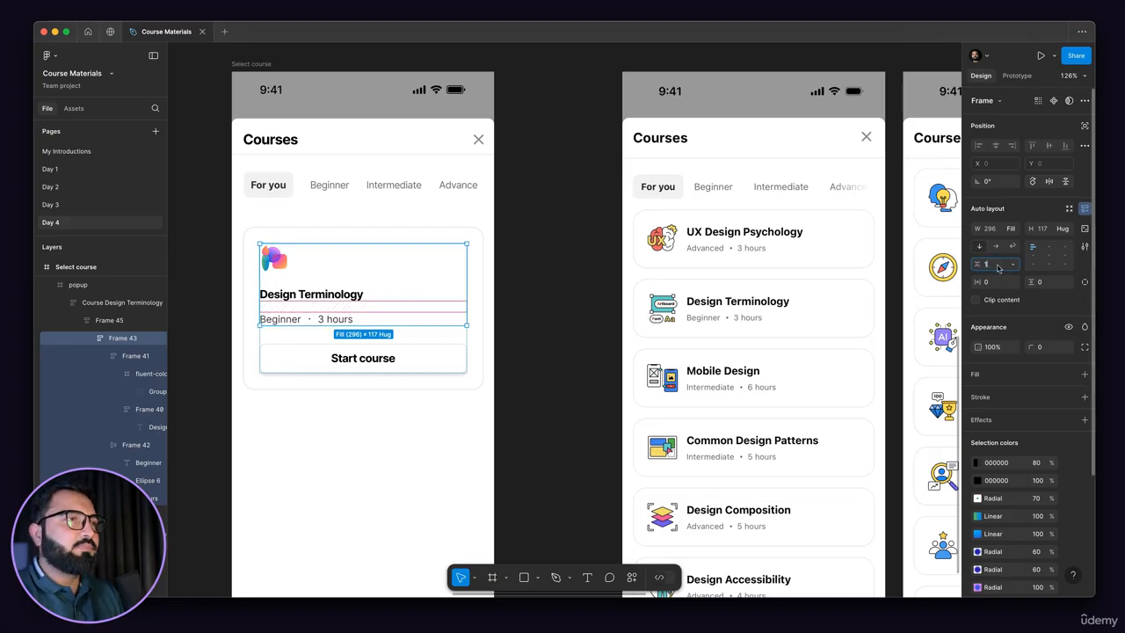
text(2)
key(Return)
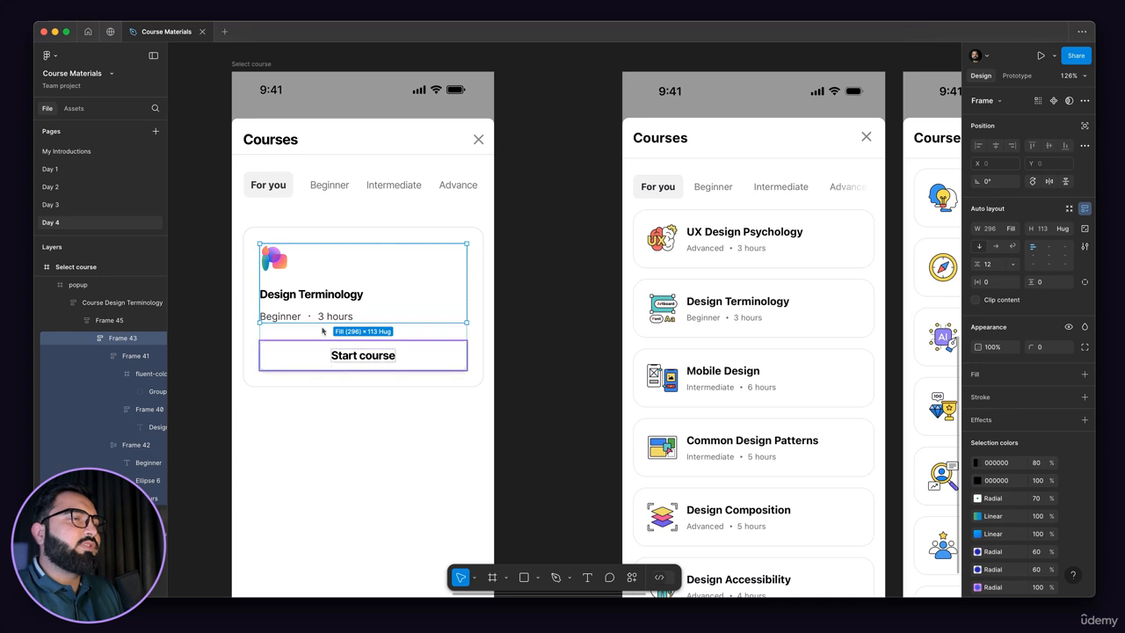
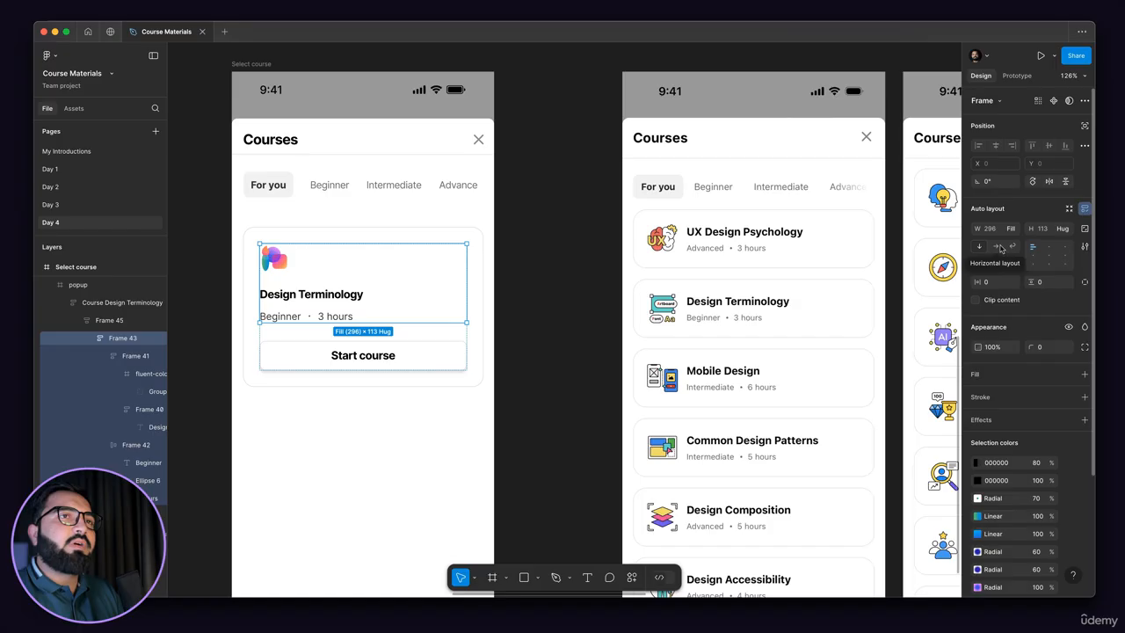
Try a horizontal layout on the card's content frame and undo it
click(999, 249)
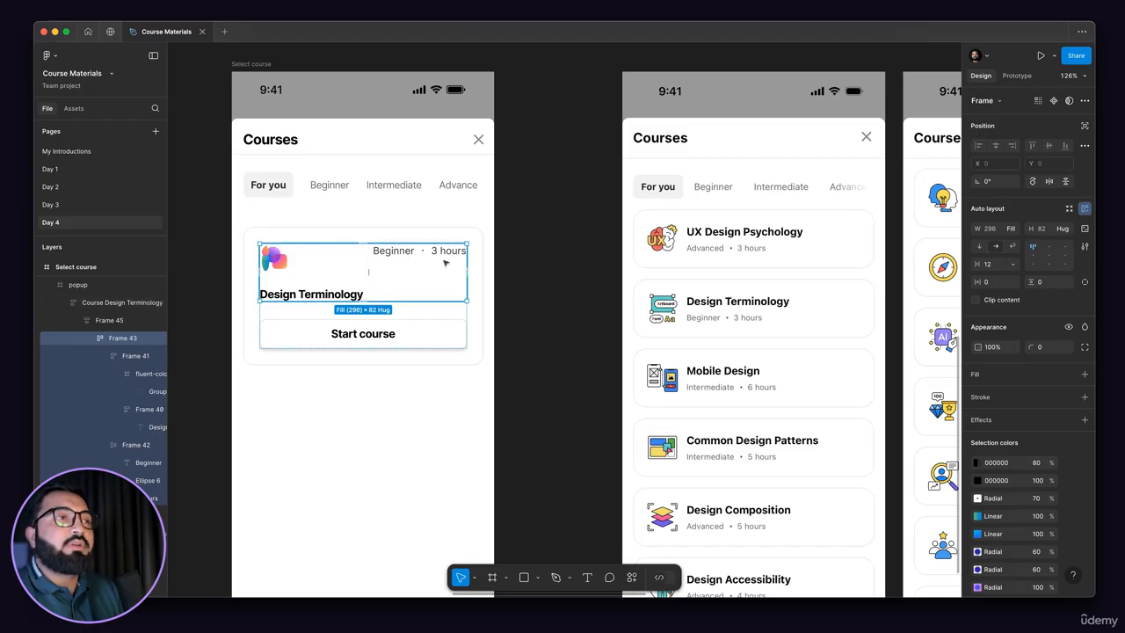
key(super+z)
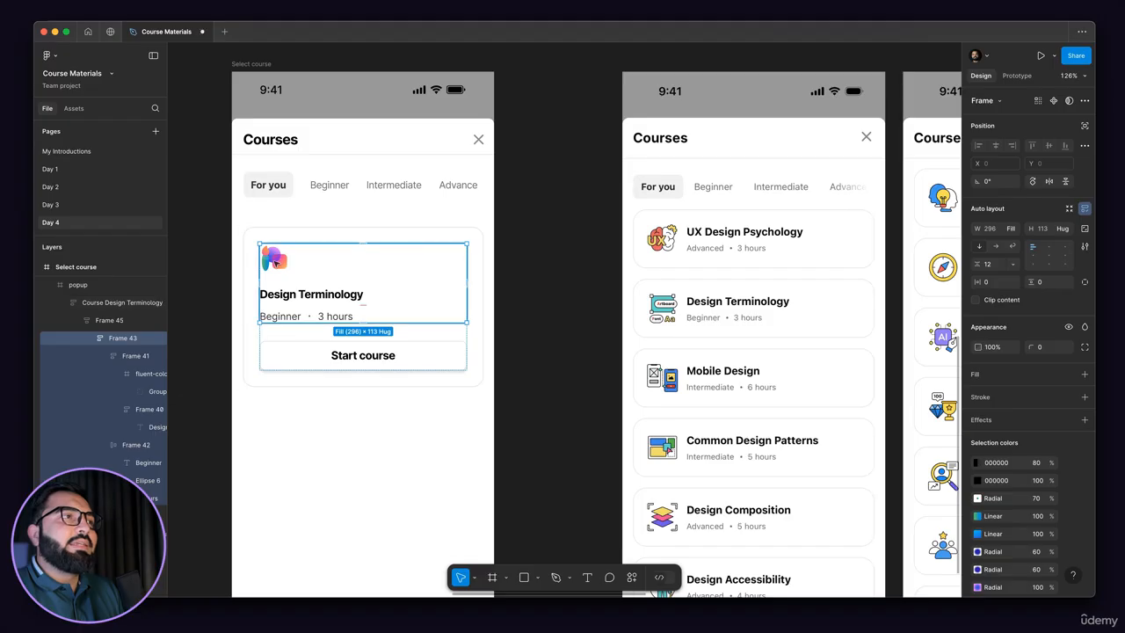
Wrap the card's Design Terminology title and its level and duration line together in a new vertical auto layout frame
click(275, 262)
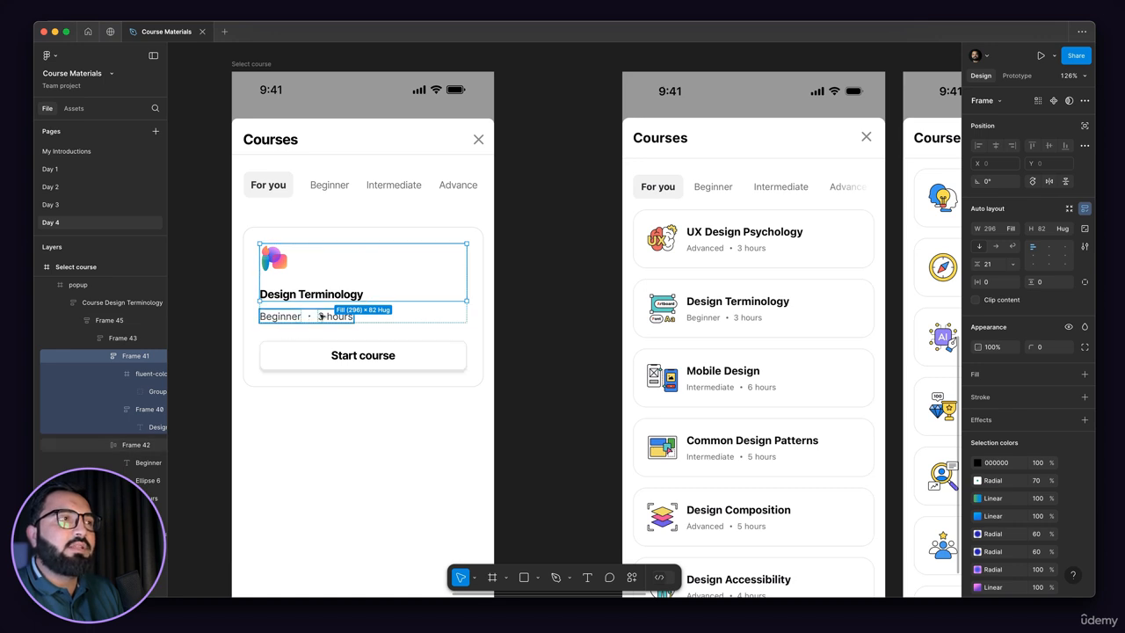
ctrl+scroll(264, 307, up, 5)
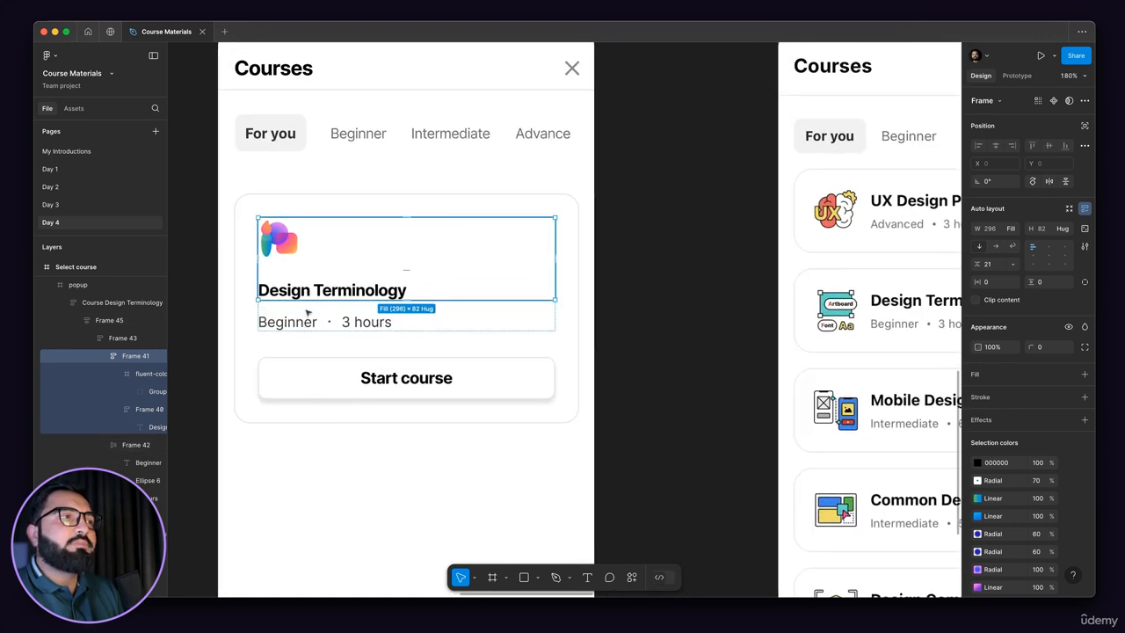
click(307, 320)
shift+click(306, 298)
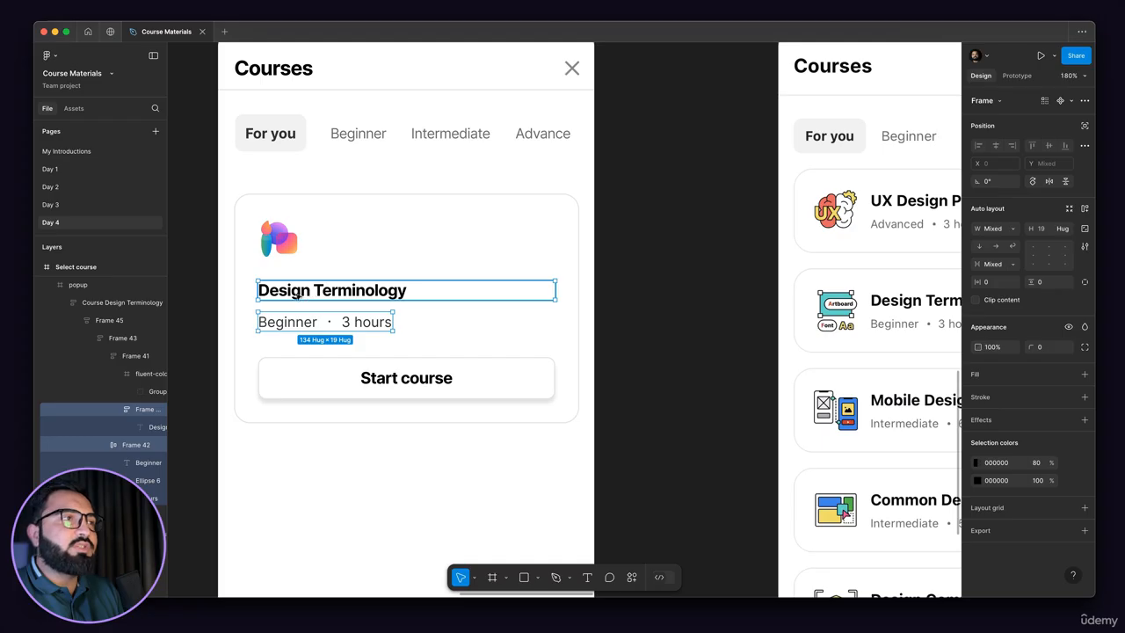
ctrl+scroll(440, 242, down, 3)
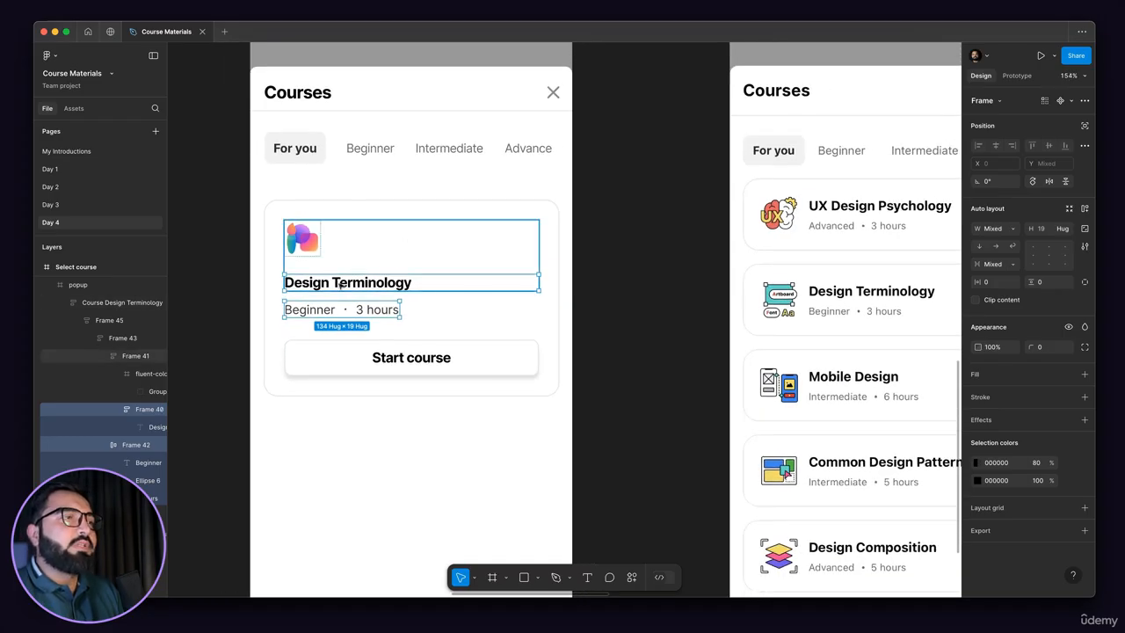
key(shift+a)
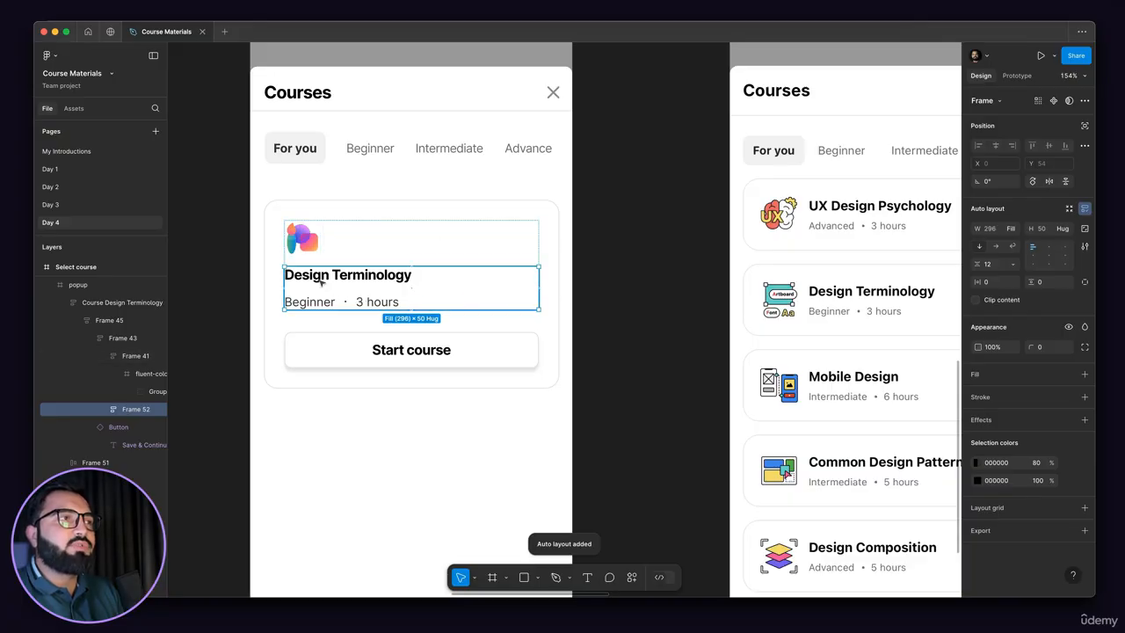
Examine how the card's icon, text and button frames are nested, and slightly enlarge the layer list
click(368, 252)
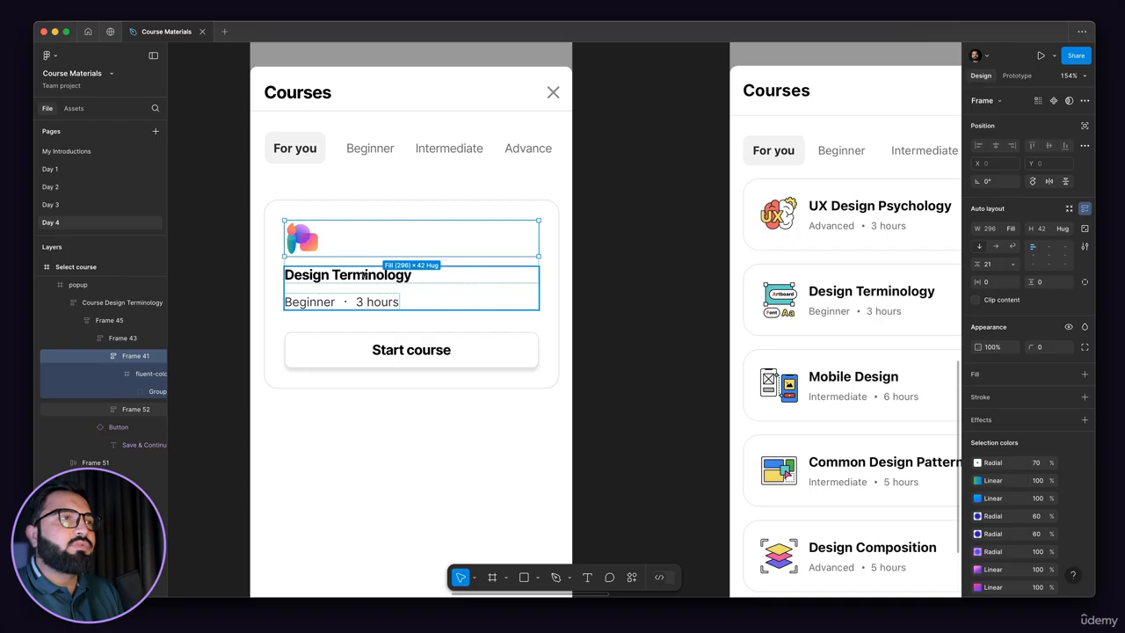
scroll(364, 274, down, 3)
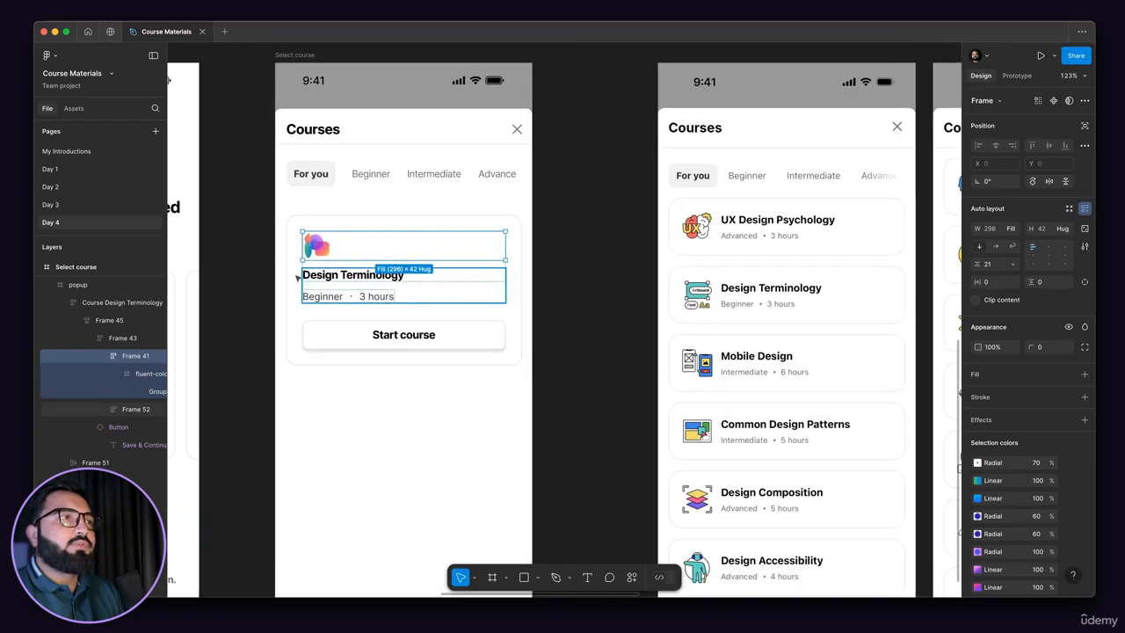
key(shift+Return)
key(shift+Return)
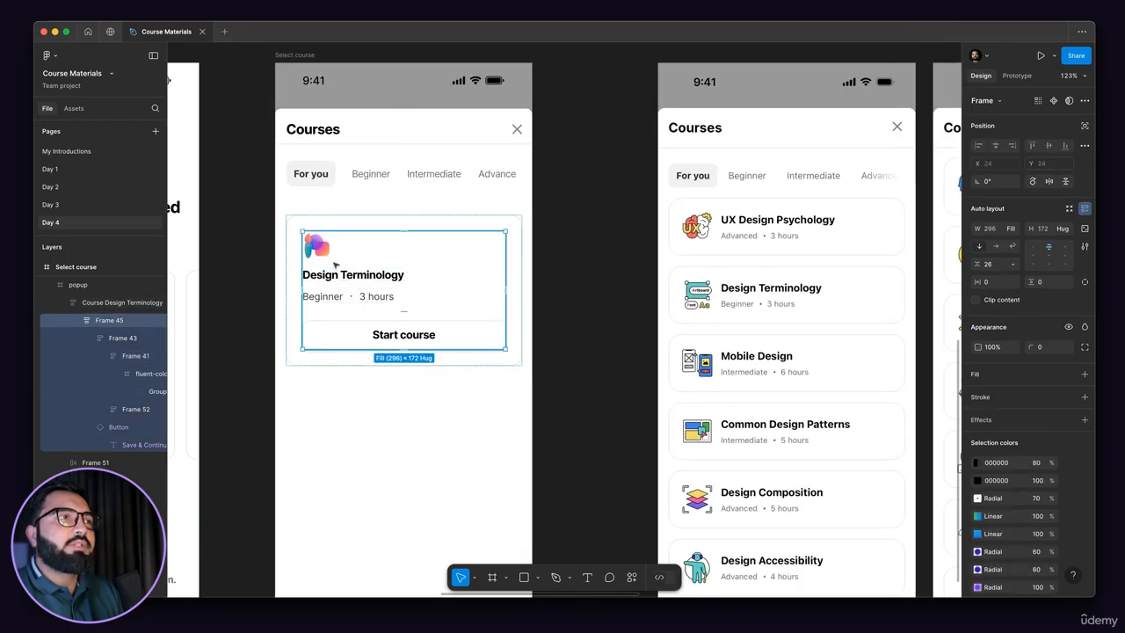
click(352, 256)
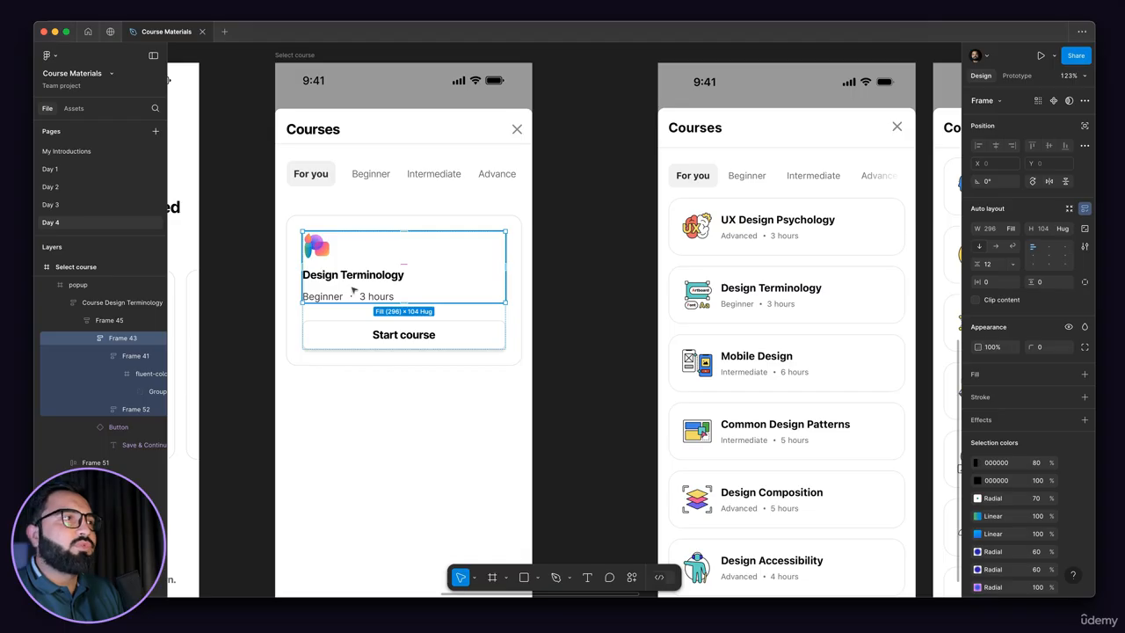
click(126, 356)
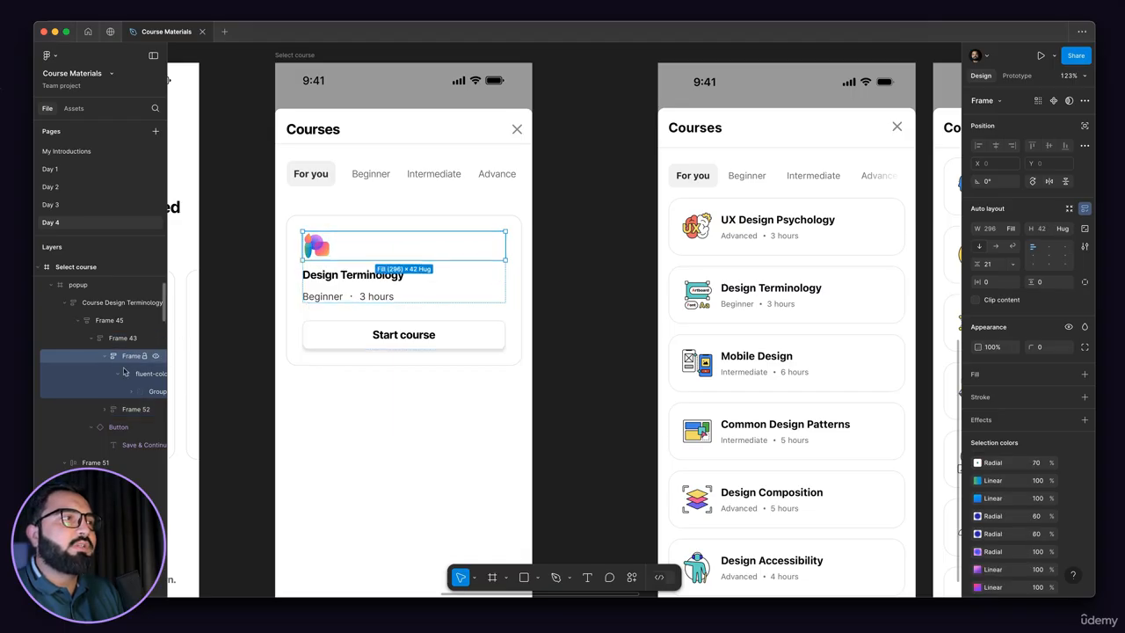
click(319, 283)
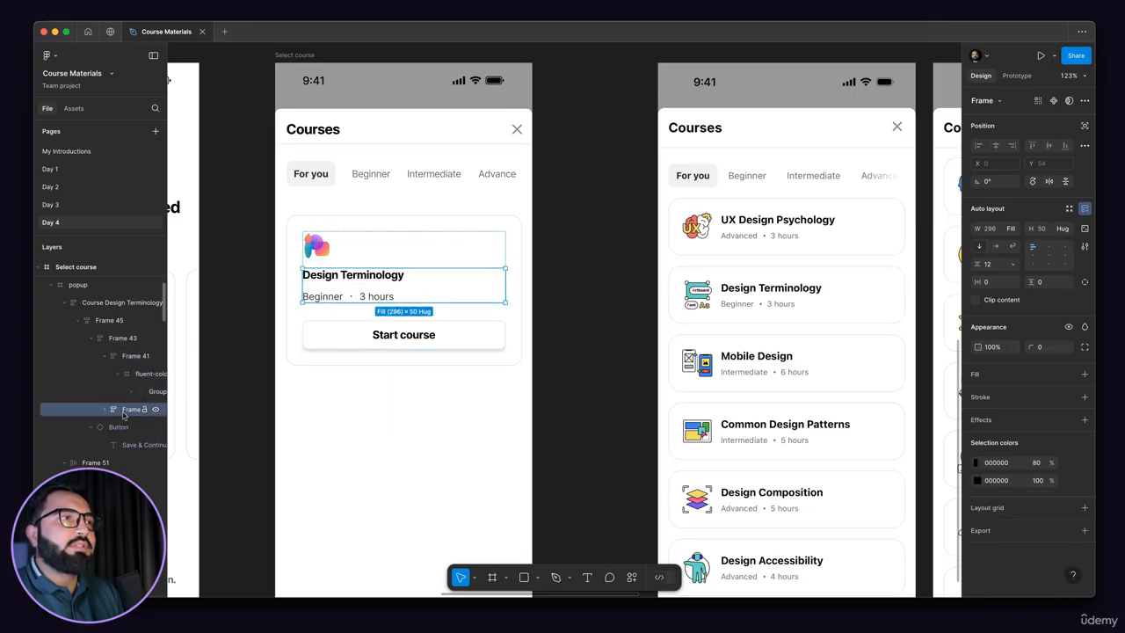
click(356, 252)
double_click(396, 230)
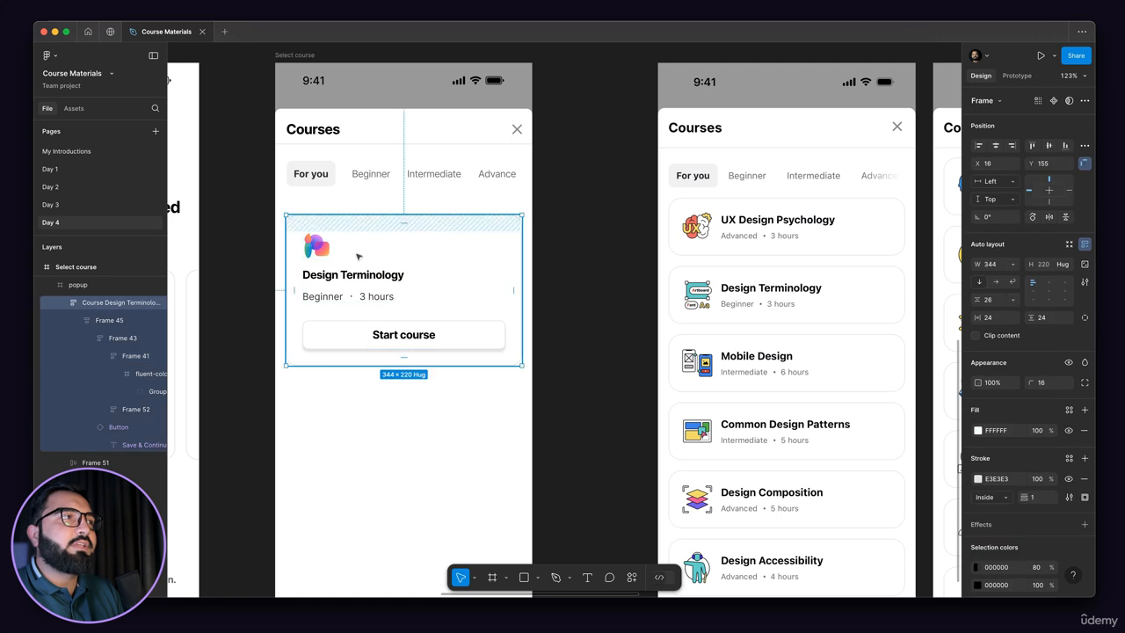
drag(112, 233, 118, 209)
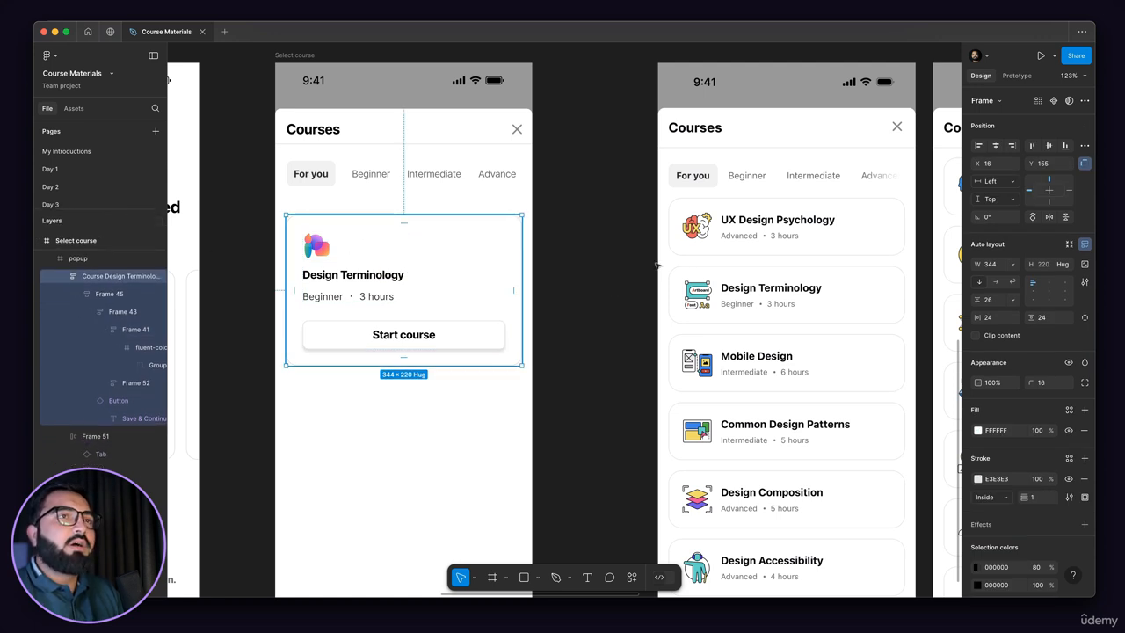
Switch the auto layout frame holding the card's icon and text block to a horizontal flow
double_click(373, 266)
double_click(313, 277)
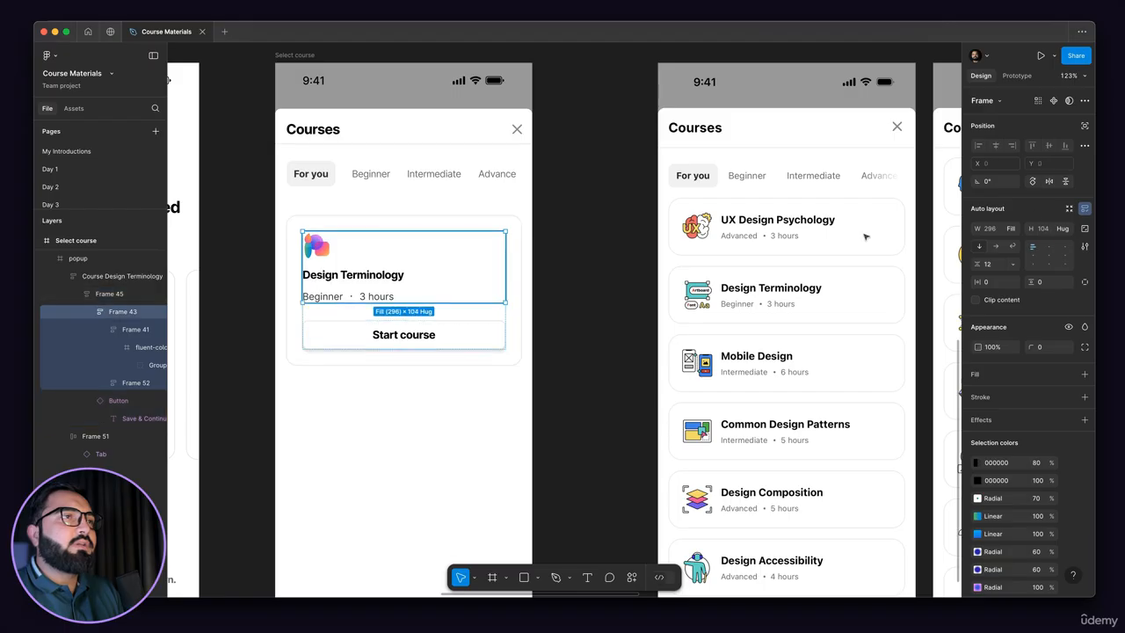
click(996, 248)
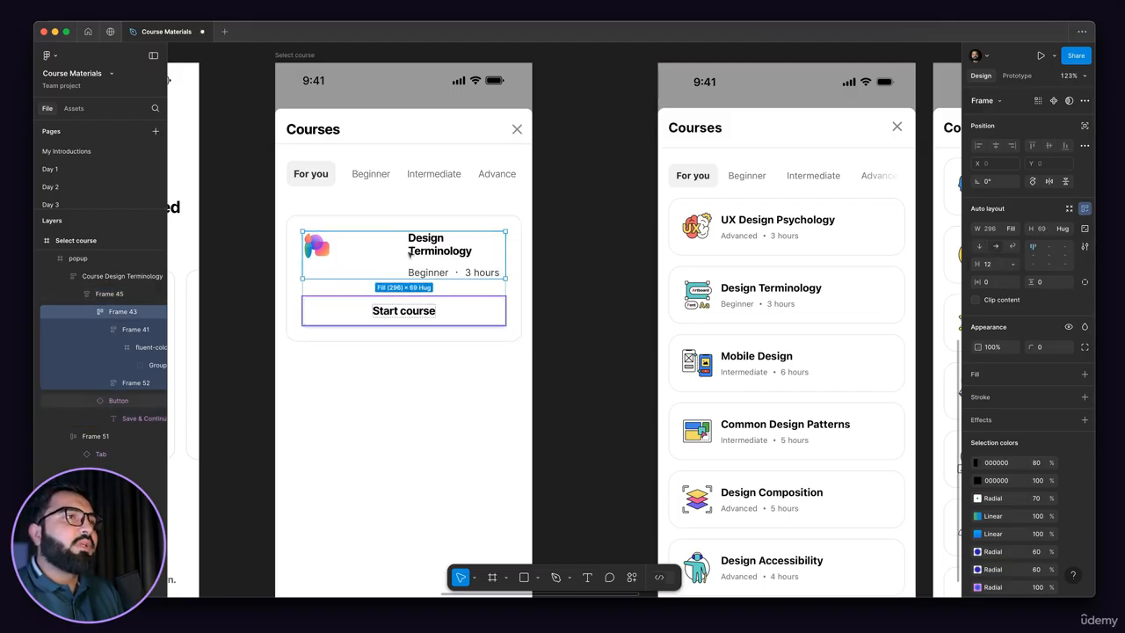
Narrow the icon's frame in the card to a width of 42 so it fits the icon
scroll(376, 248, up, 2)
scroll(432, 249, up, 2)
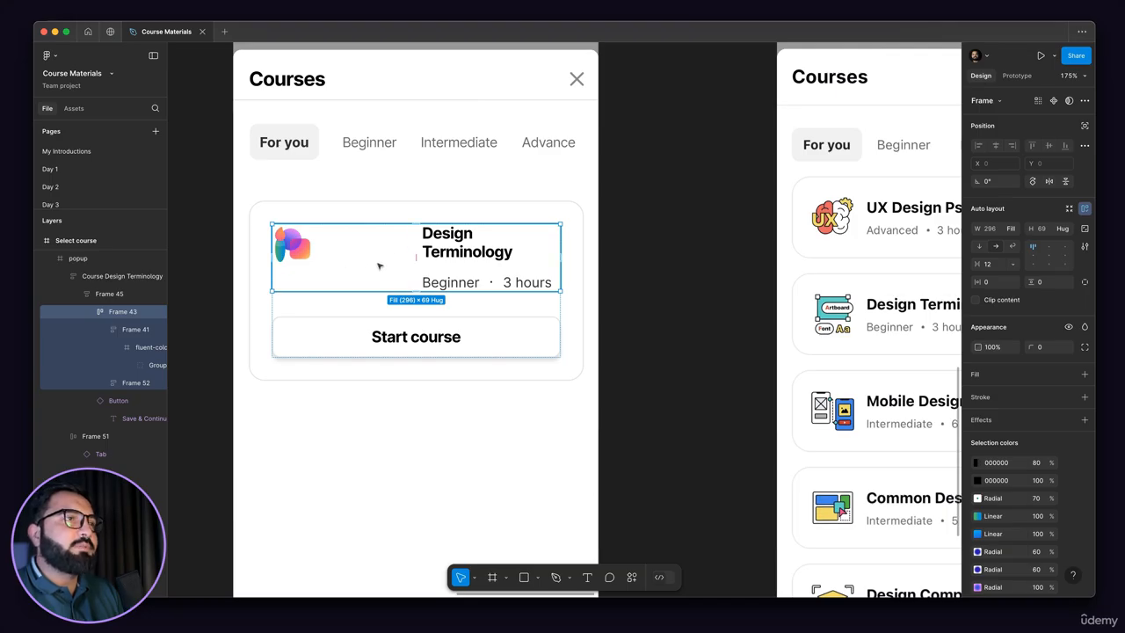
double_click(383, 258)
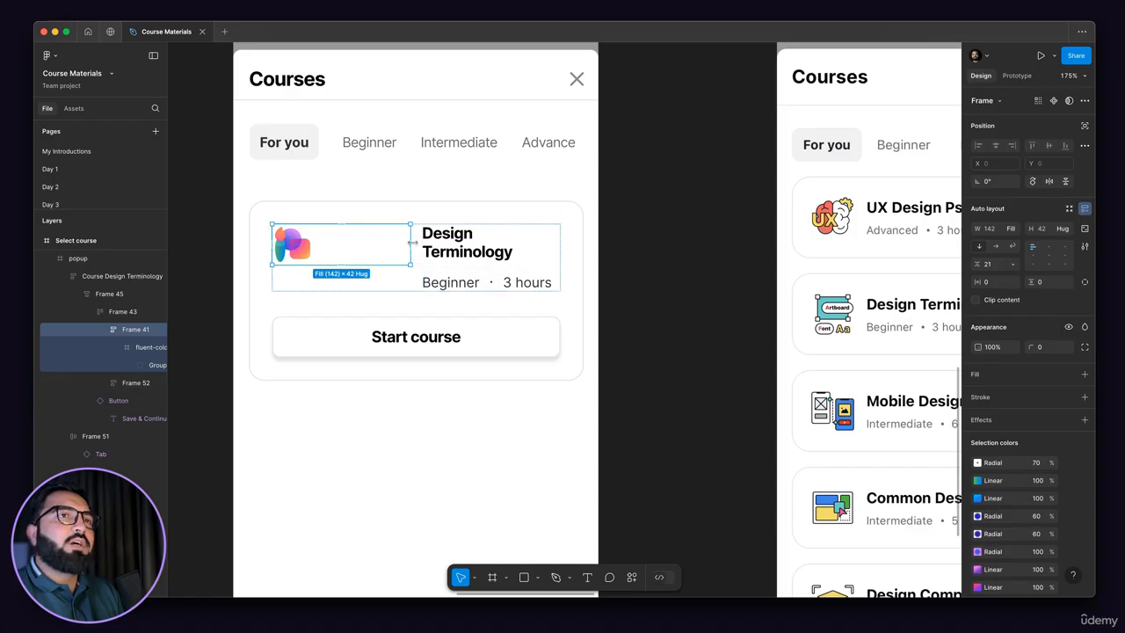
drag(412, 238, 314, 246)
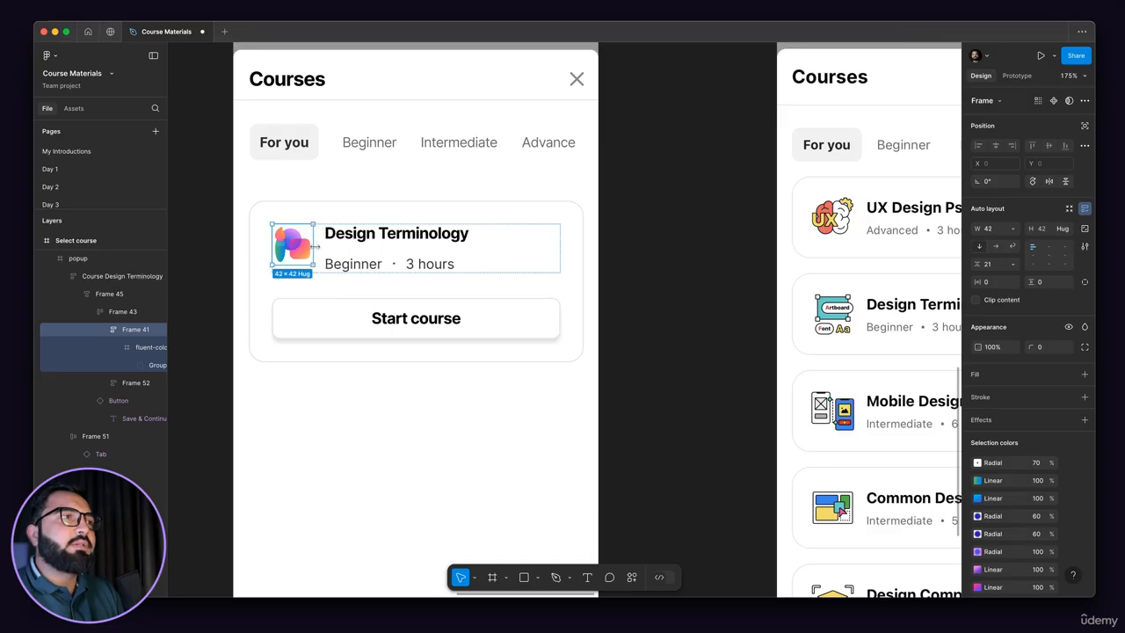
Align the icon and text block left and vertically centered in their horizontal frame, comparing with the reference cards
scroll(365, 246, up, 2)
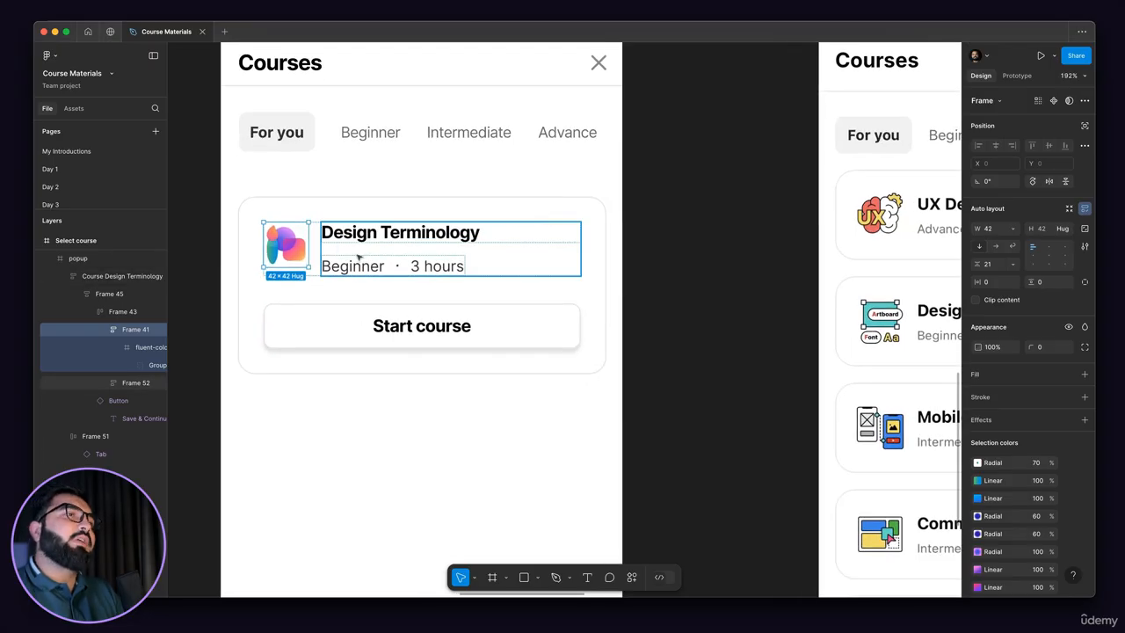
click(435, 251)
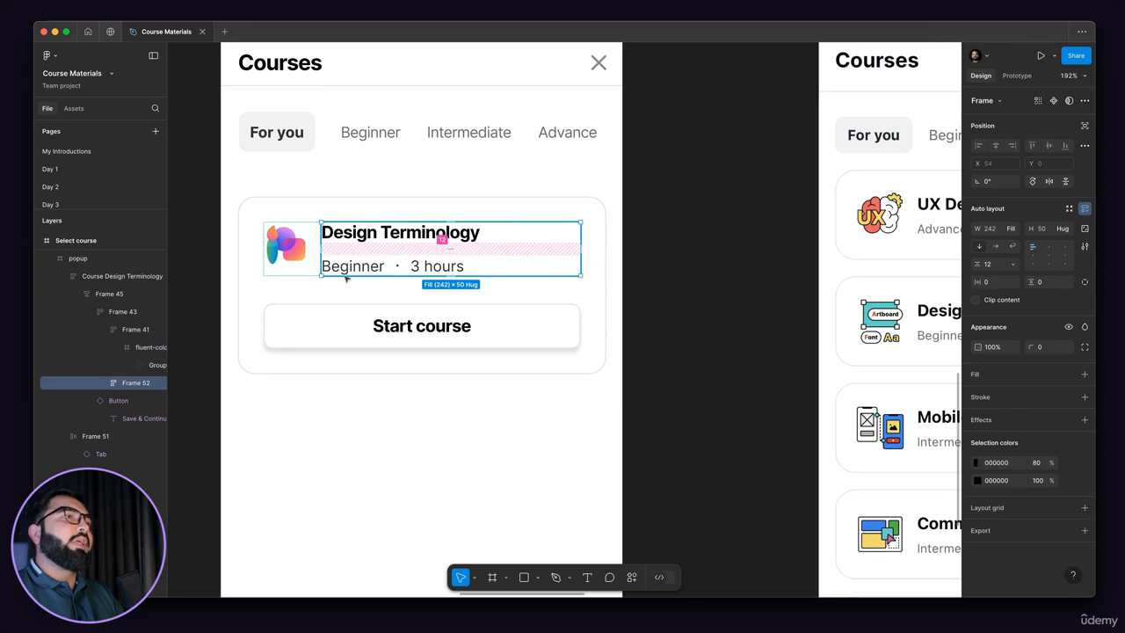
click(314, 251)
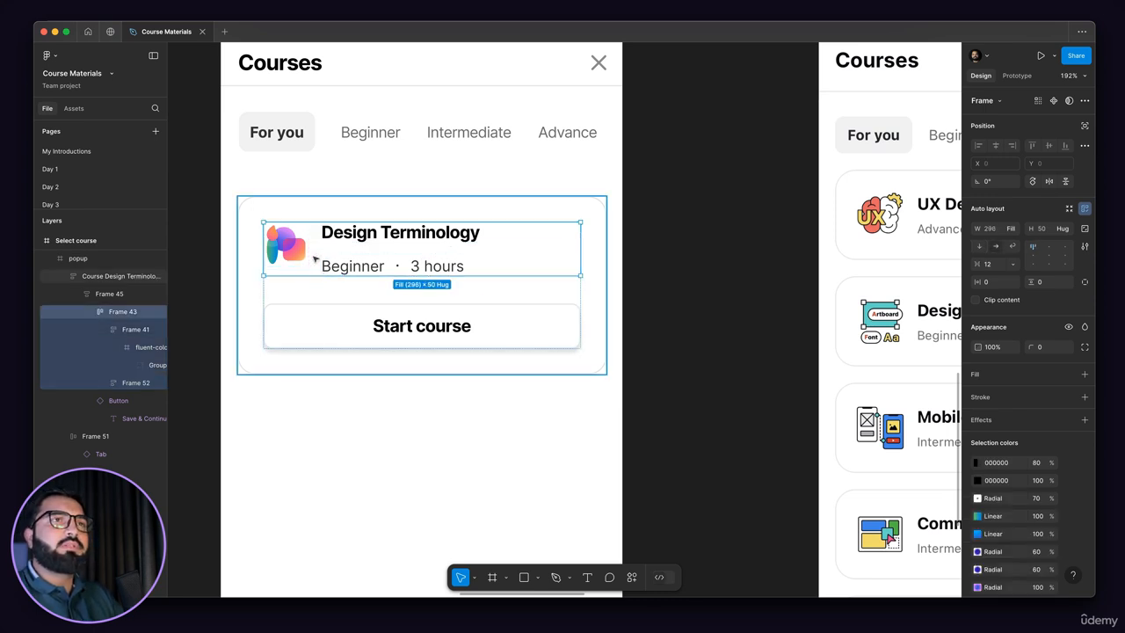
scroll(313, 256, down, 2)
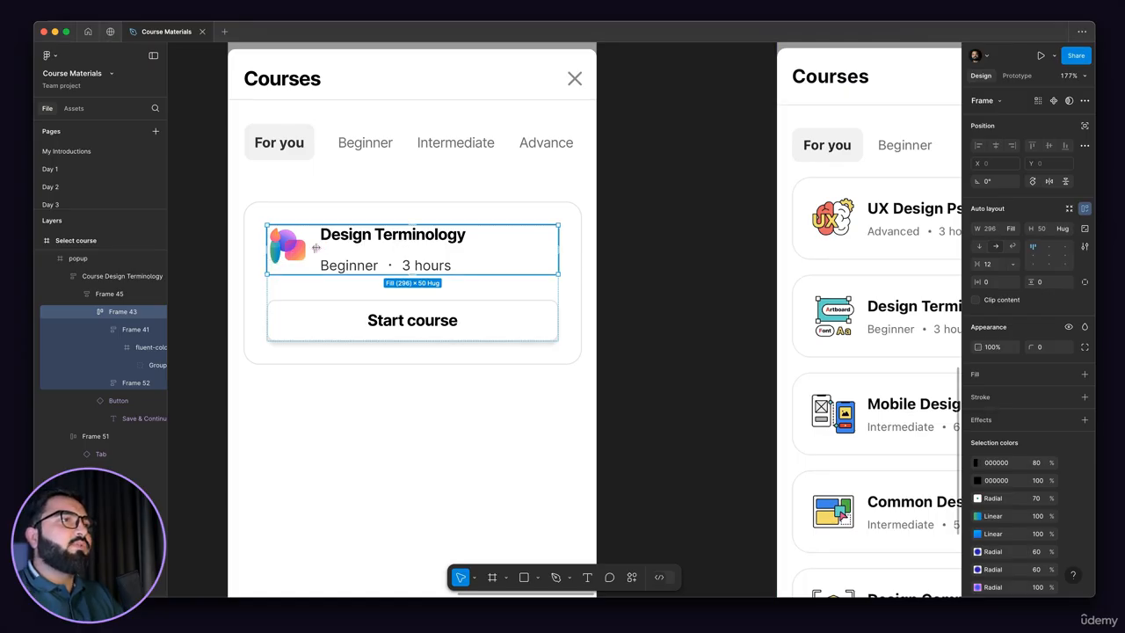
scroll(391, 253, down, 2)
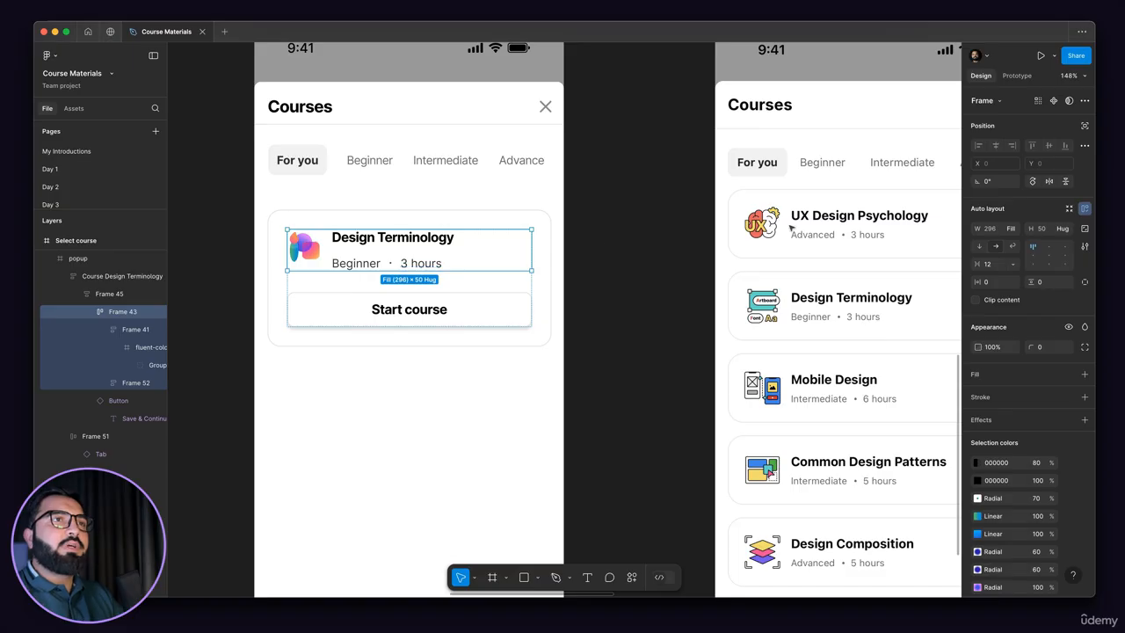
scroll(789, 228, up, 5)
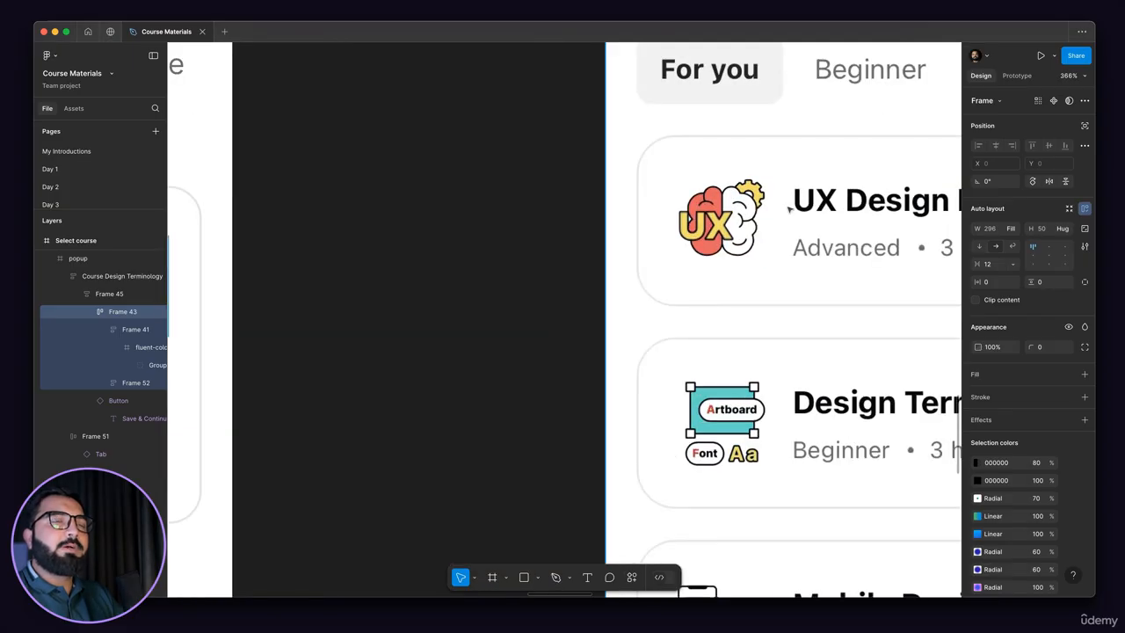
scroll(828, 249, down, 2)
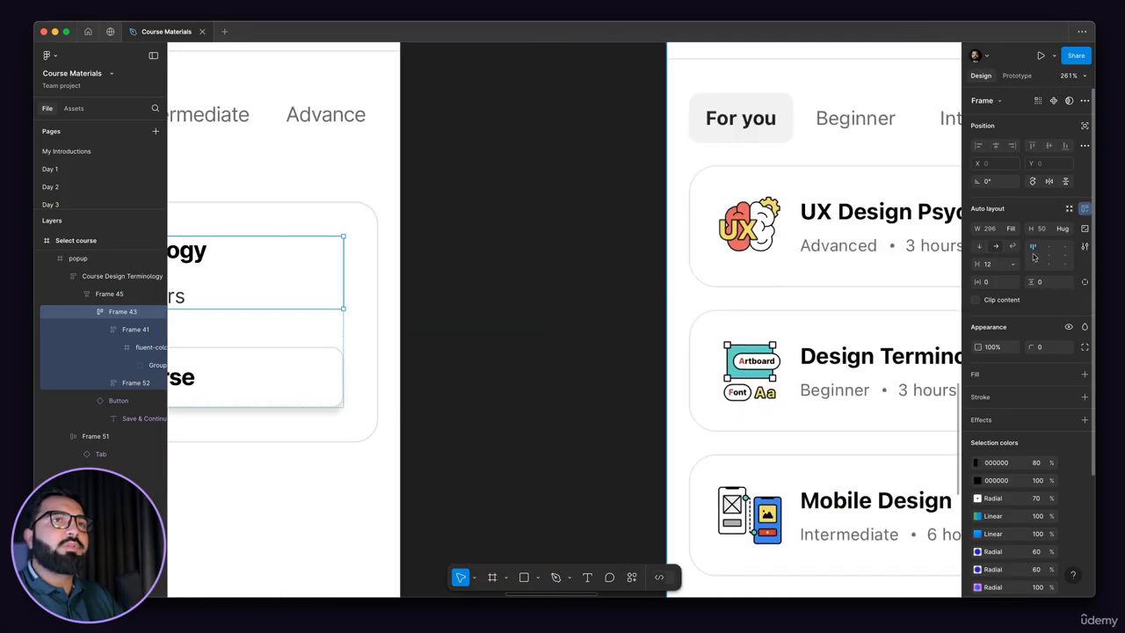
scroll(414, 272, down, 5)
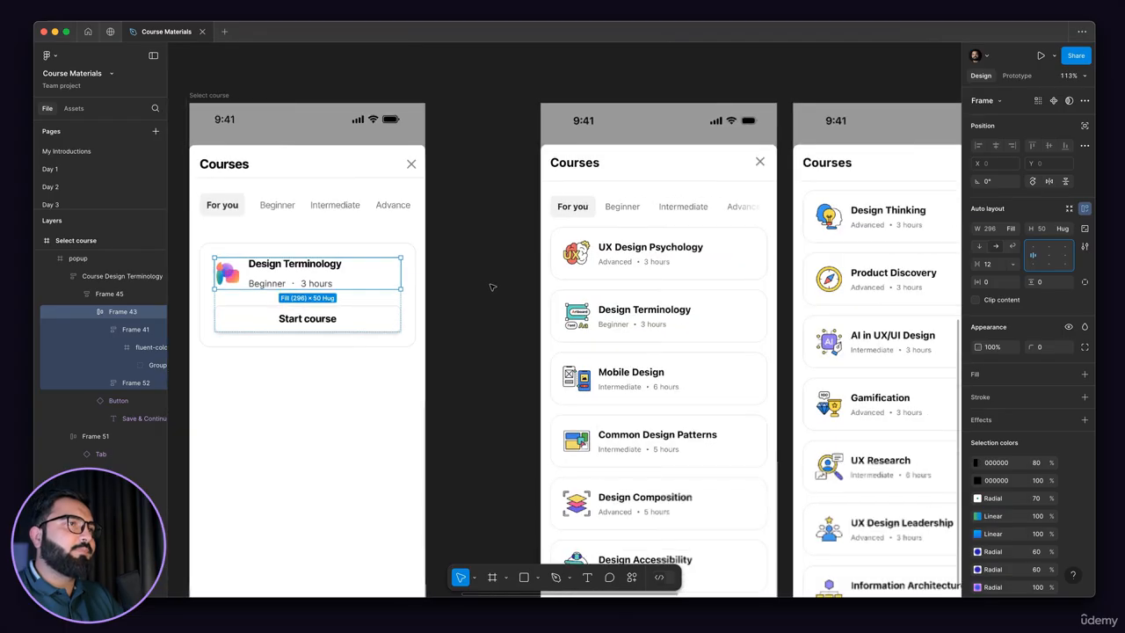
Delete the Start course button from the Design Terminology card
click(318, 354)
scroll(317, 354, left, 6)
scroll(563, 322, up, 4)
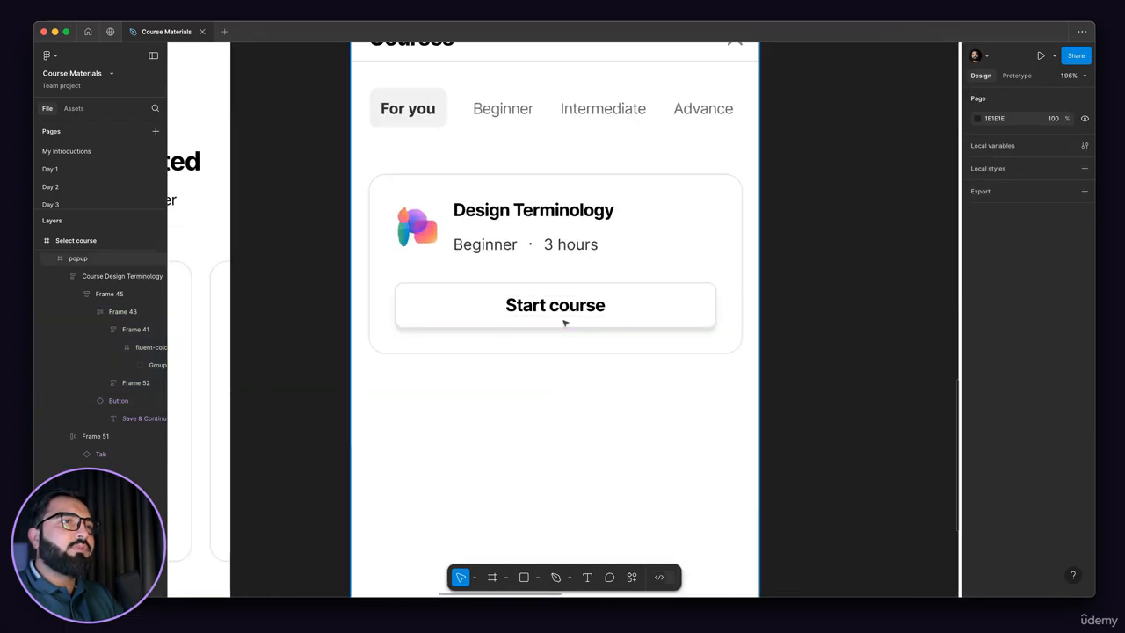
click(564, 323)
double_click(564, 323)
click(565, 323)
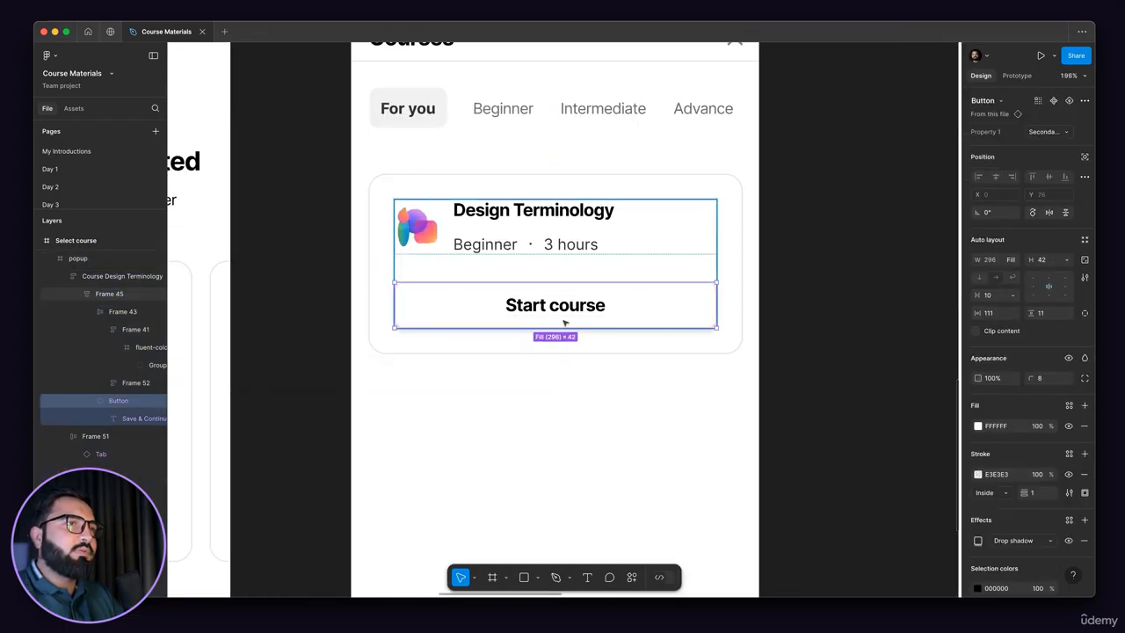
key(Delete)
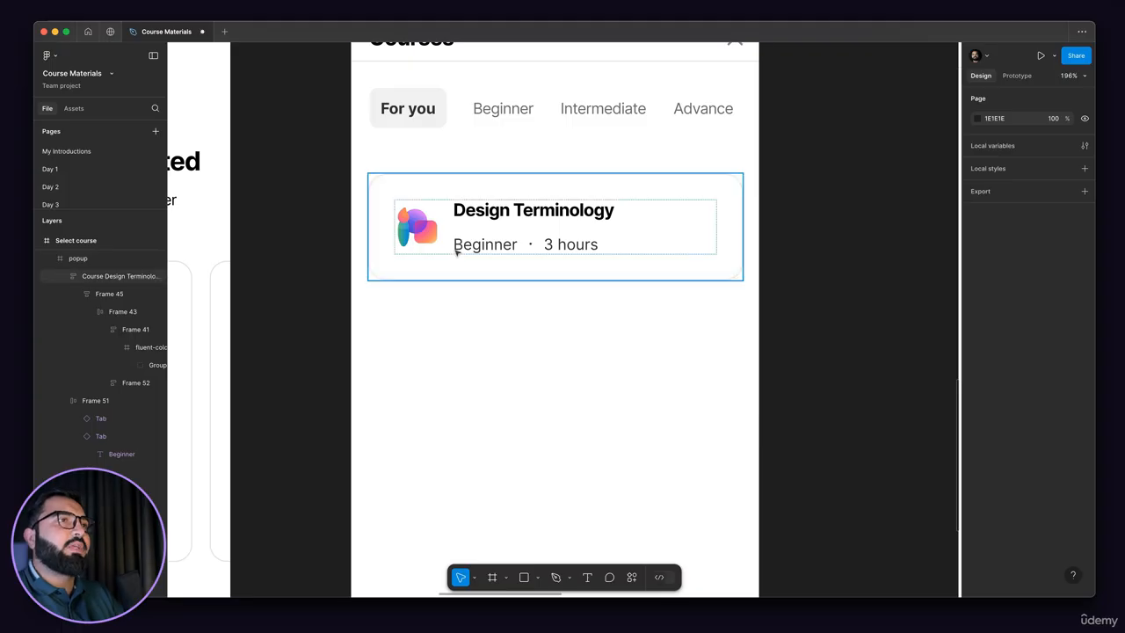
Nudge the compact Design Terminology card up and left, and wrap it in a new auto layout frame
scroll(455, 253, down, 5)
scroll(671, 238, up, 3)
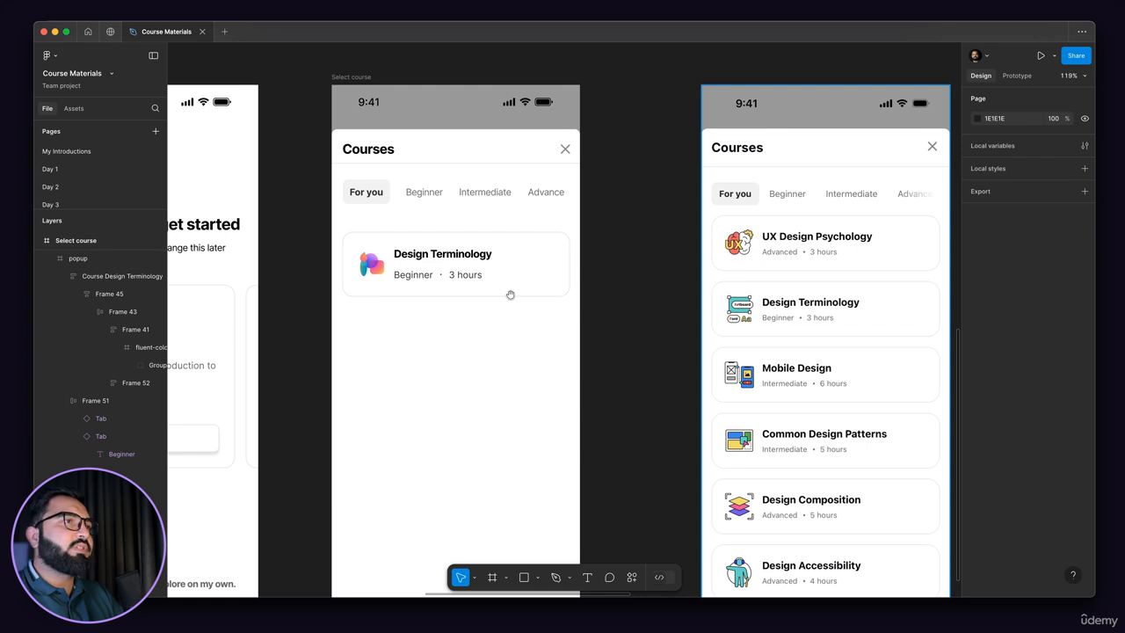
drag(539, 291, 567, 285)
click(454, 252)
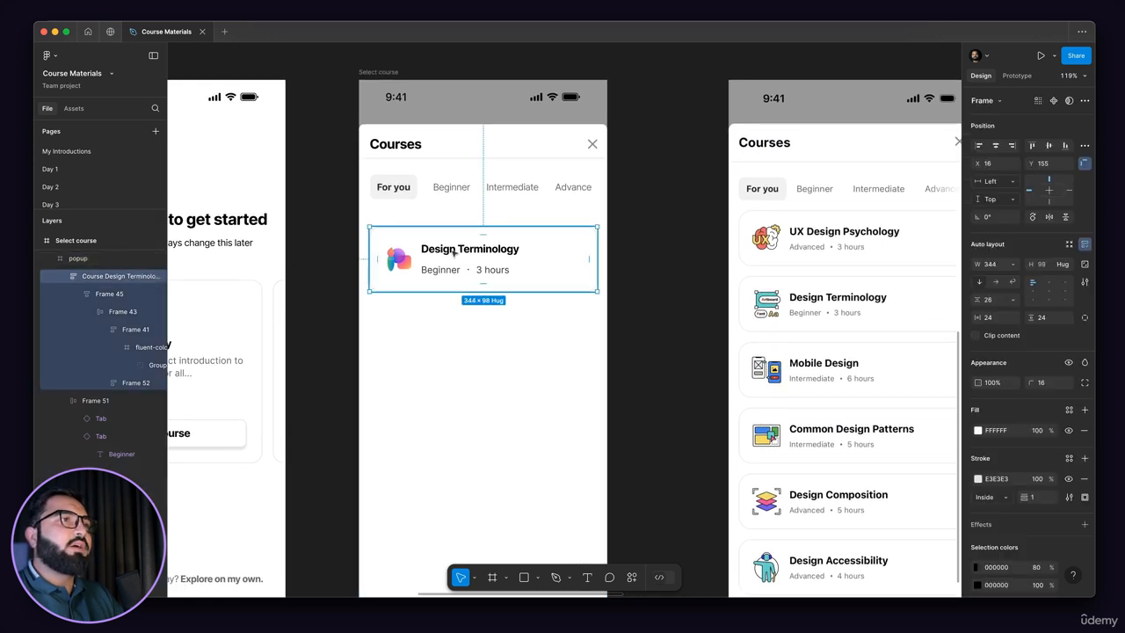
drag(453, 252, 475, 255)
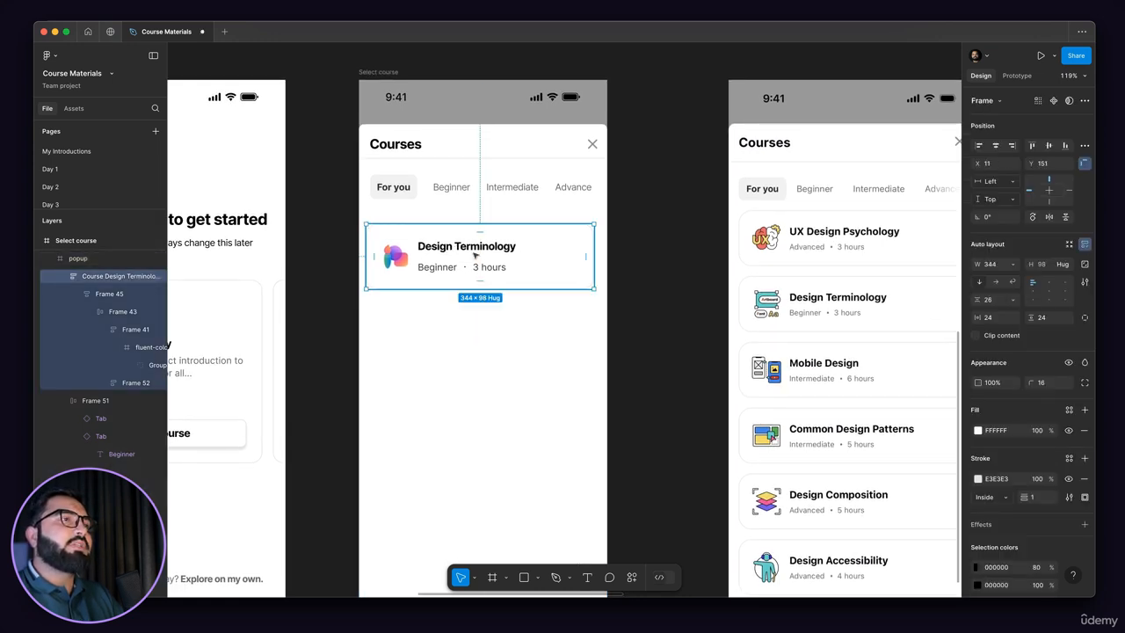
key(shift+a)
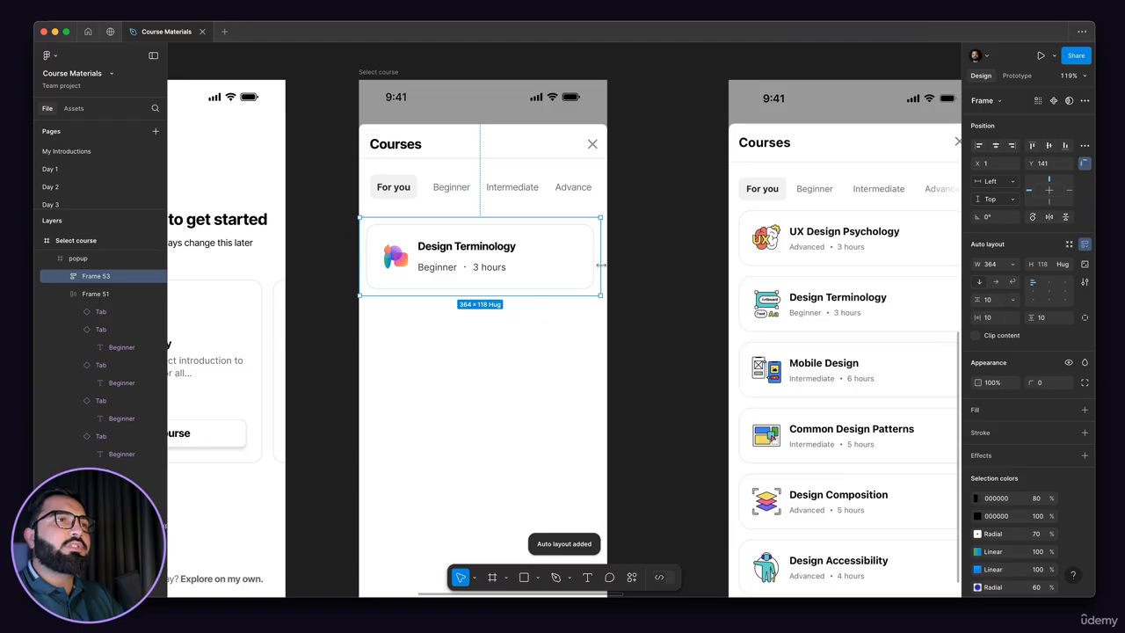
Widen the new frame around the card to 374 and set its horizontal padding to 16
drag(602, 261, 606, 264)
click(997, 318)
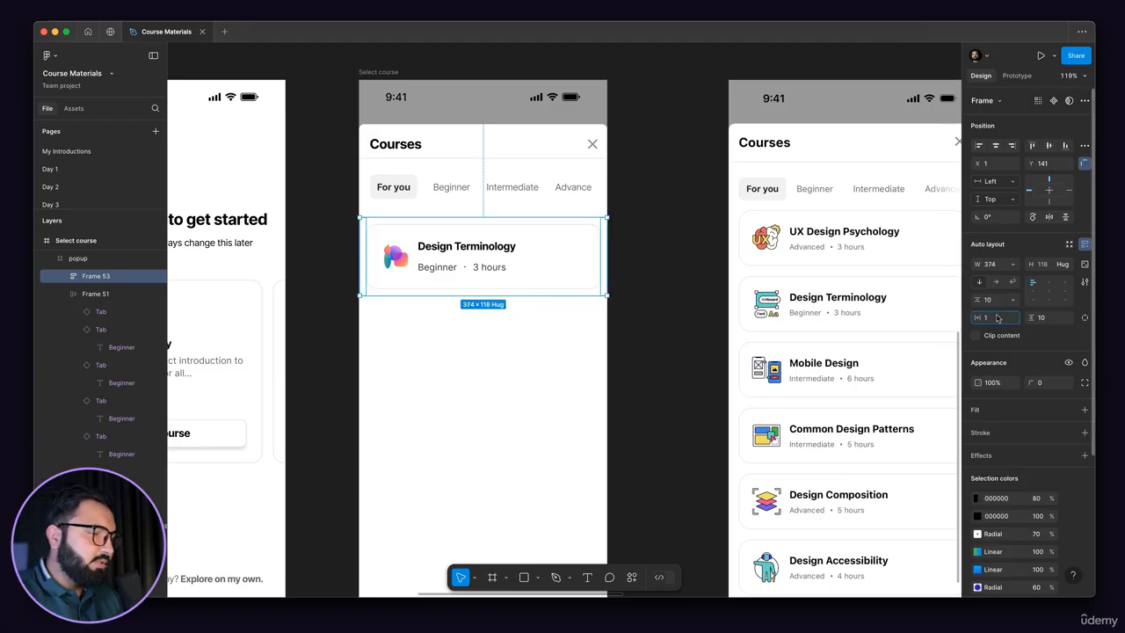
text(16)
key(Return)
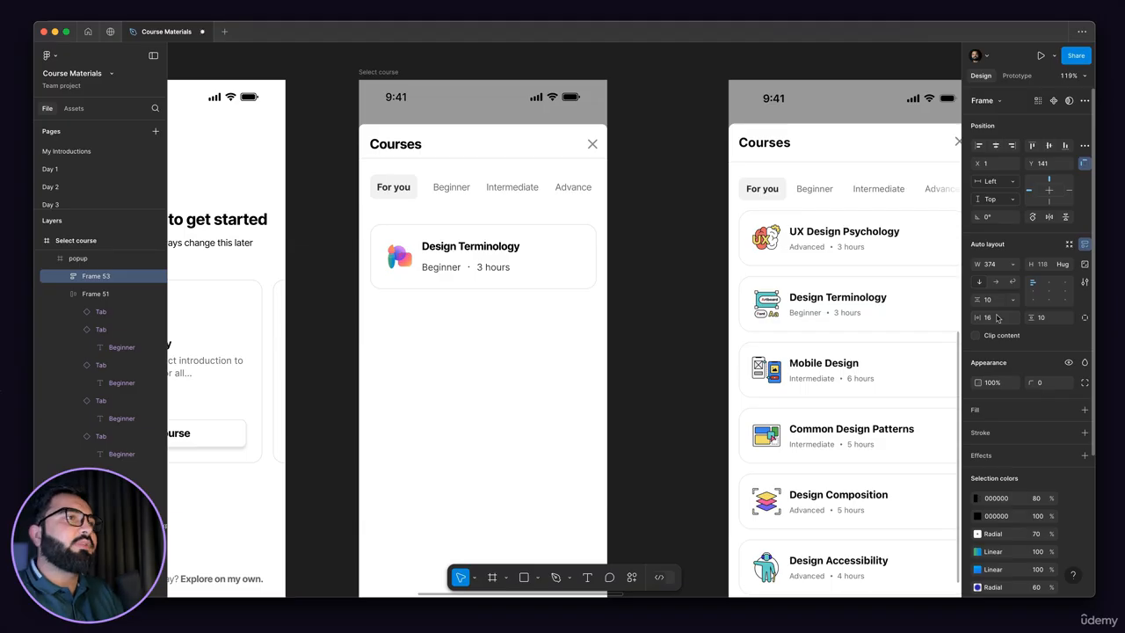
Move the card's wrapper frame to X 0, Y 125 under the tabs and set its vertical padding to 16
drag(459, 249, 457, 244)
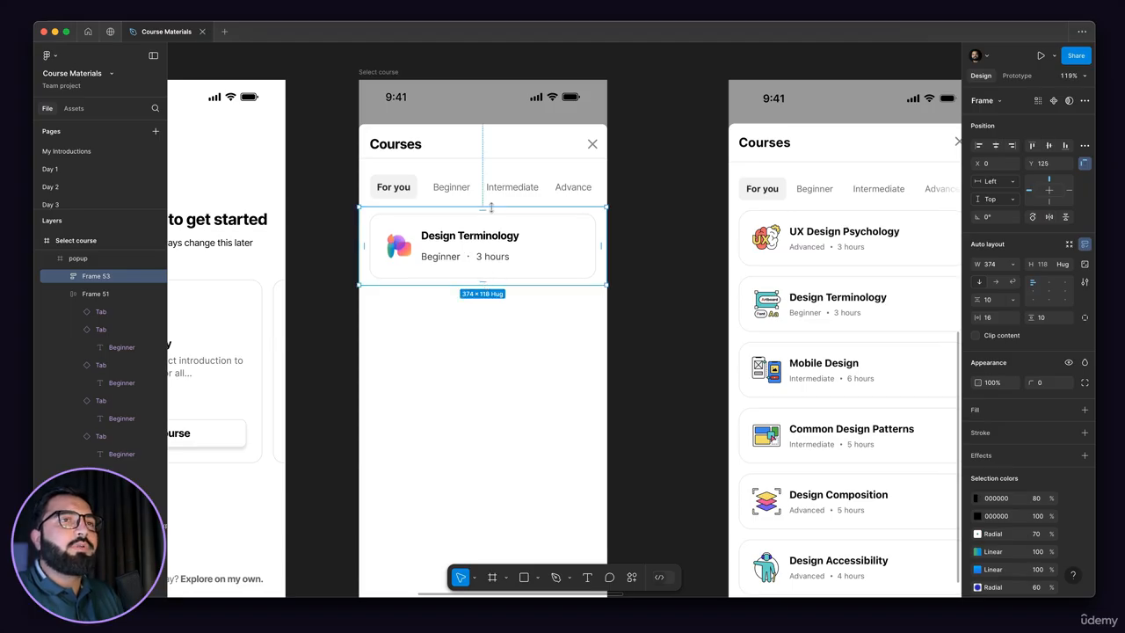
click(1042, 318)
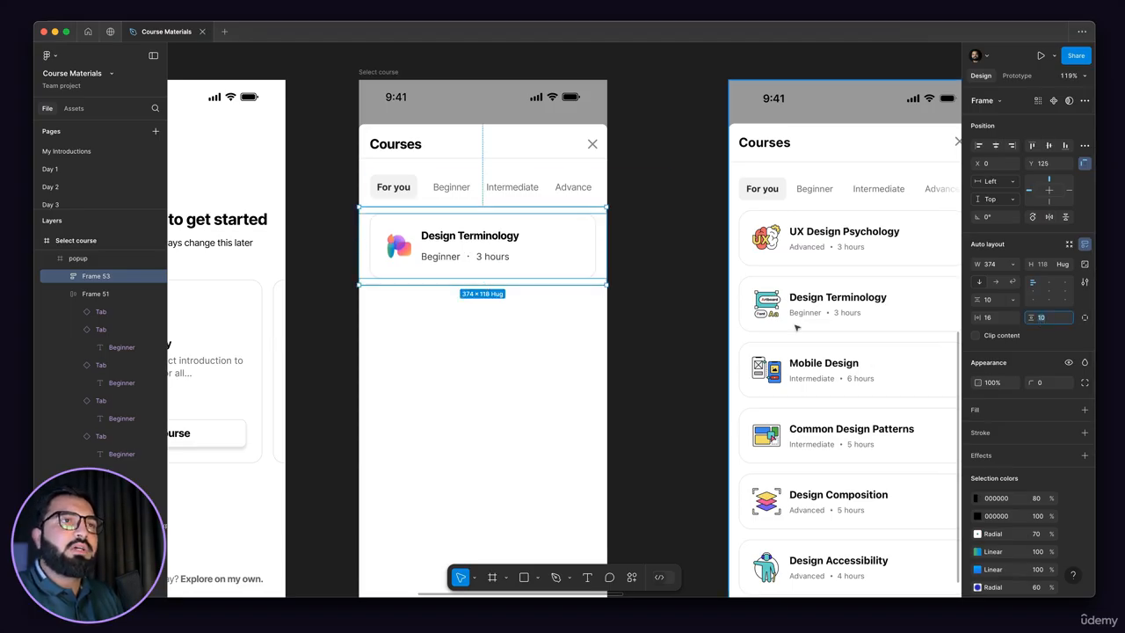
scroll(844, 348, up, 5)
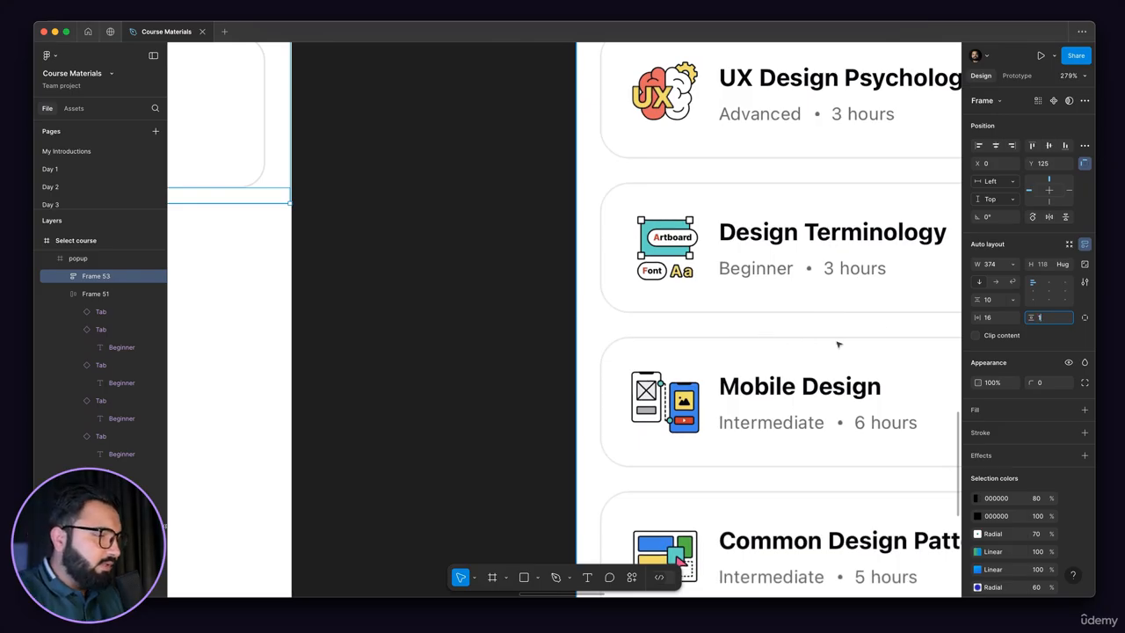
key(Return)
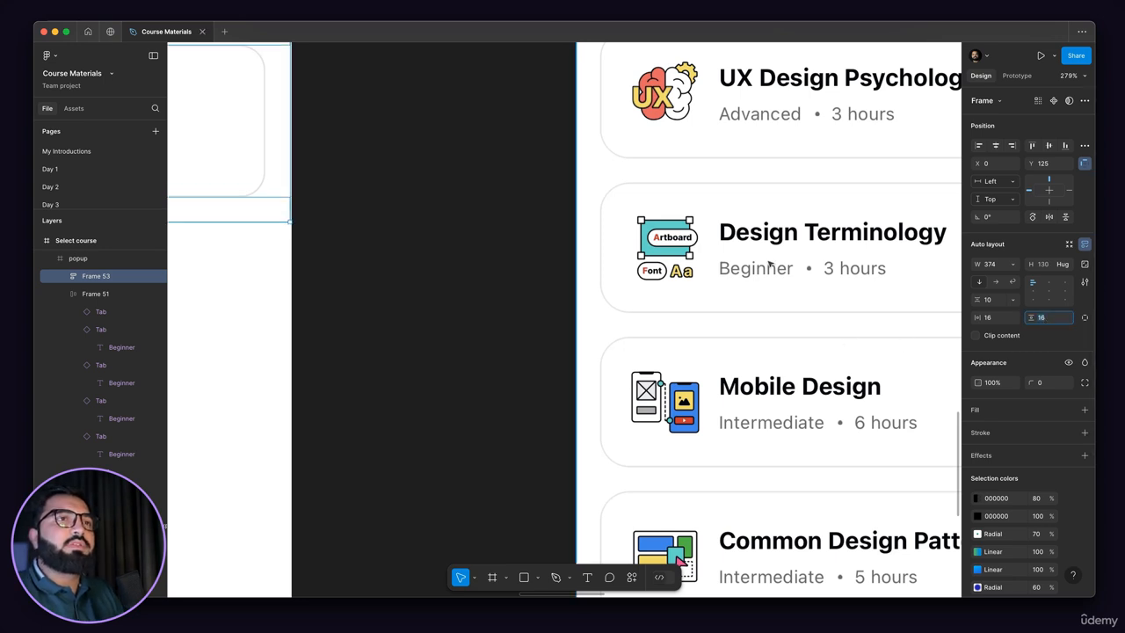
scroll(771, 264, down, 5)
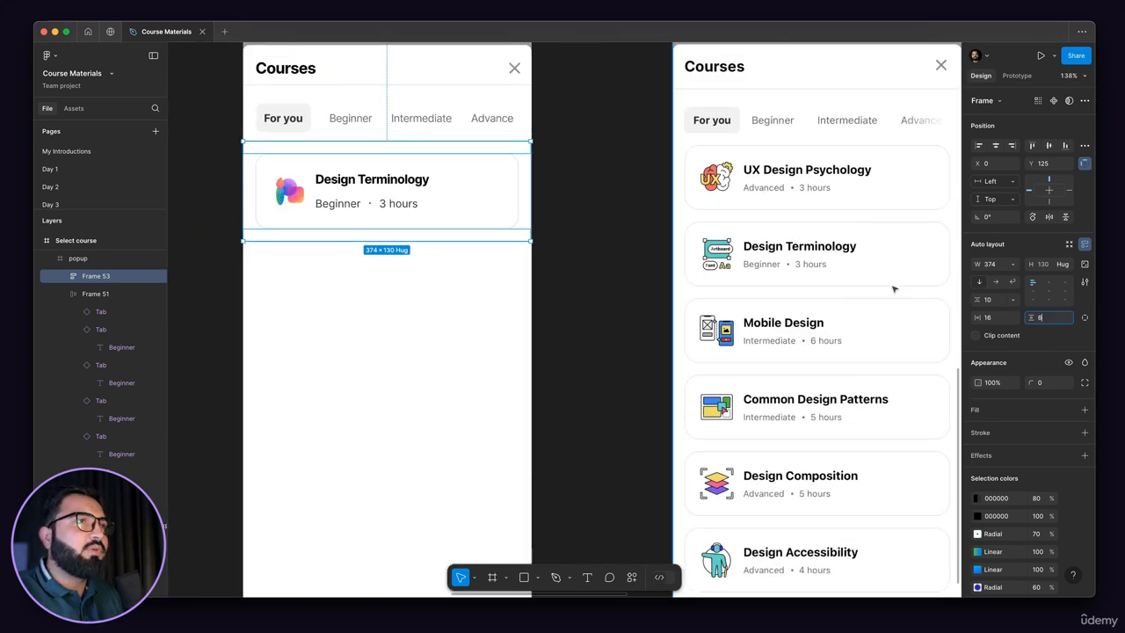
Set the card wrapper's vertical padding to 6 and place a duplicate of it directly below at Y 240
key(Return)
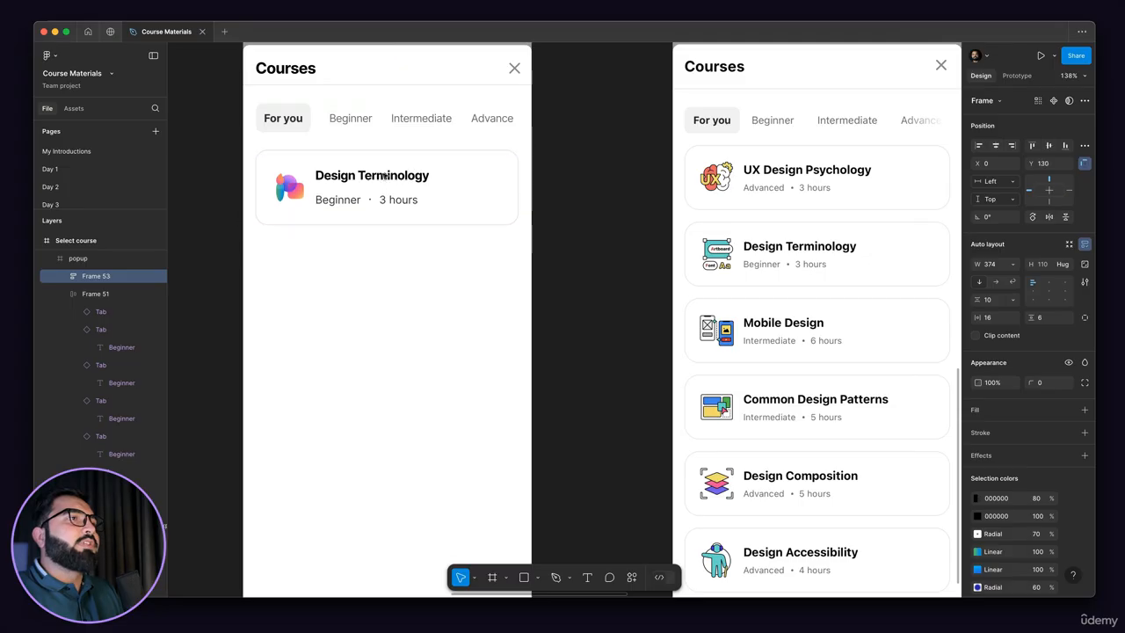
key(ctrl+d)
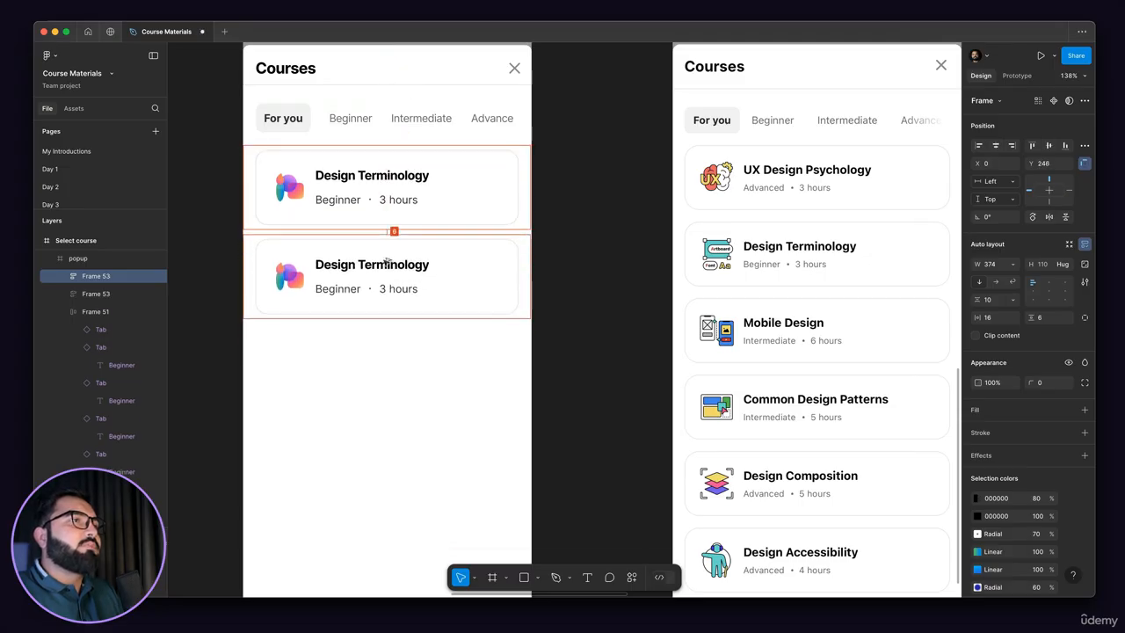
click(633, 389)
scroll(751, 385, left, 5)
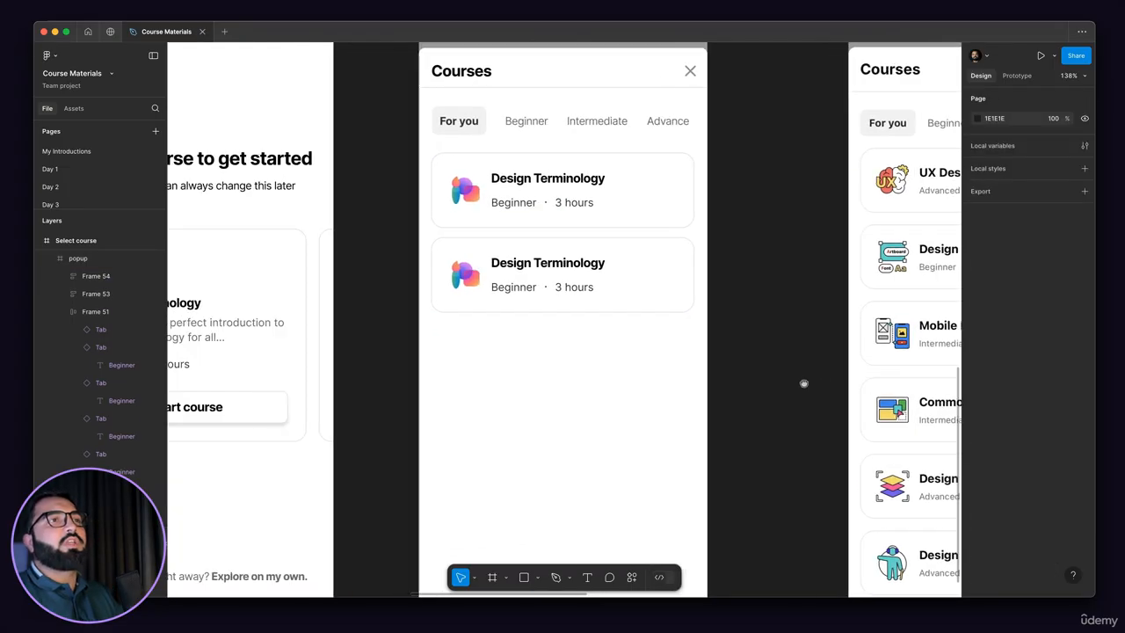
scroll(691, 372, right, 3)
click(501, 263)
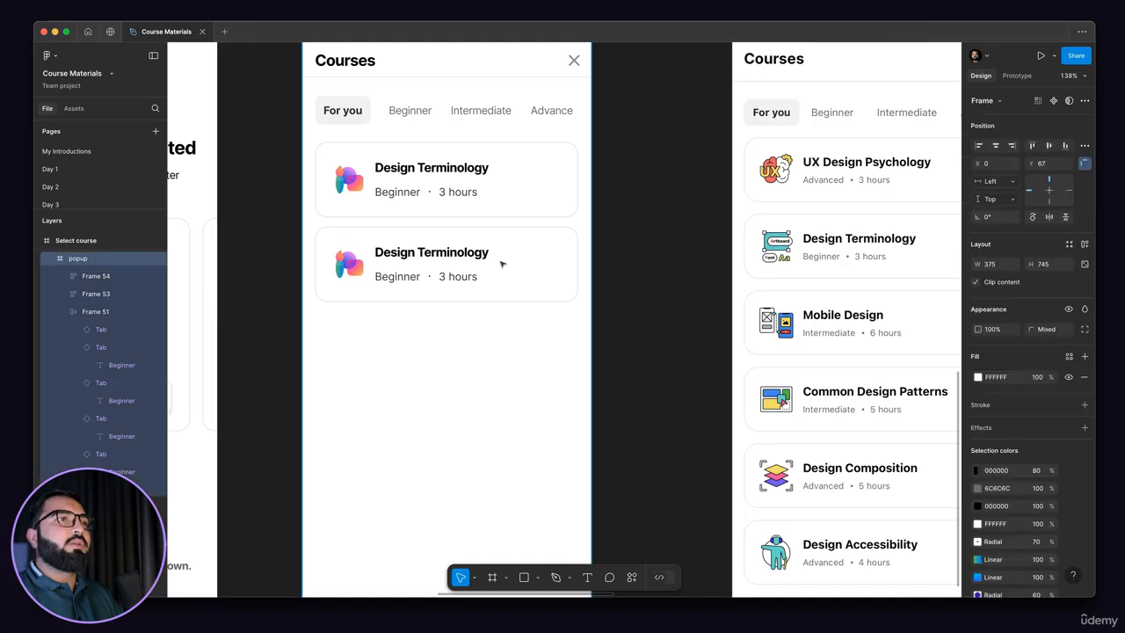
Examine the course icons and card styling in the reference Courses screenshot, starting with the UX Design Psychology card
scroll(501, 264, down, 3)
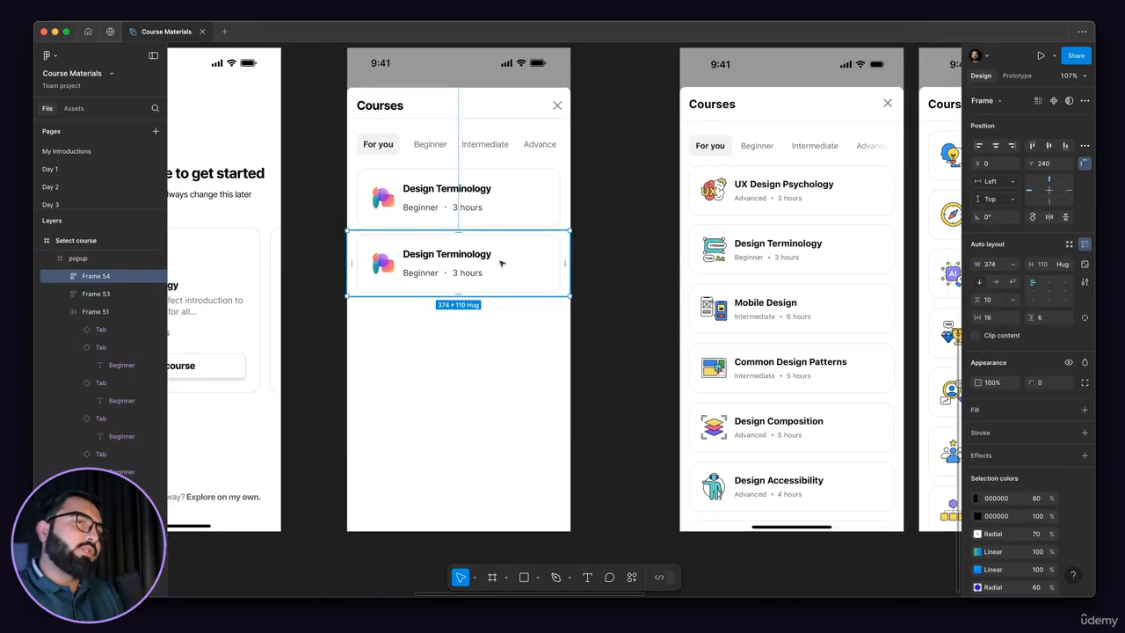
scroll(707, 298, right, 2)
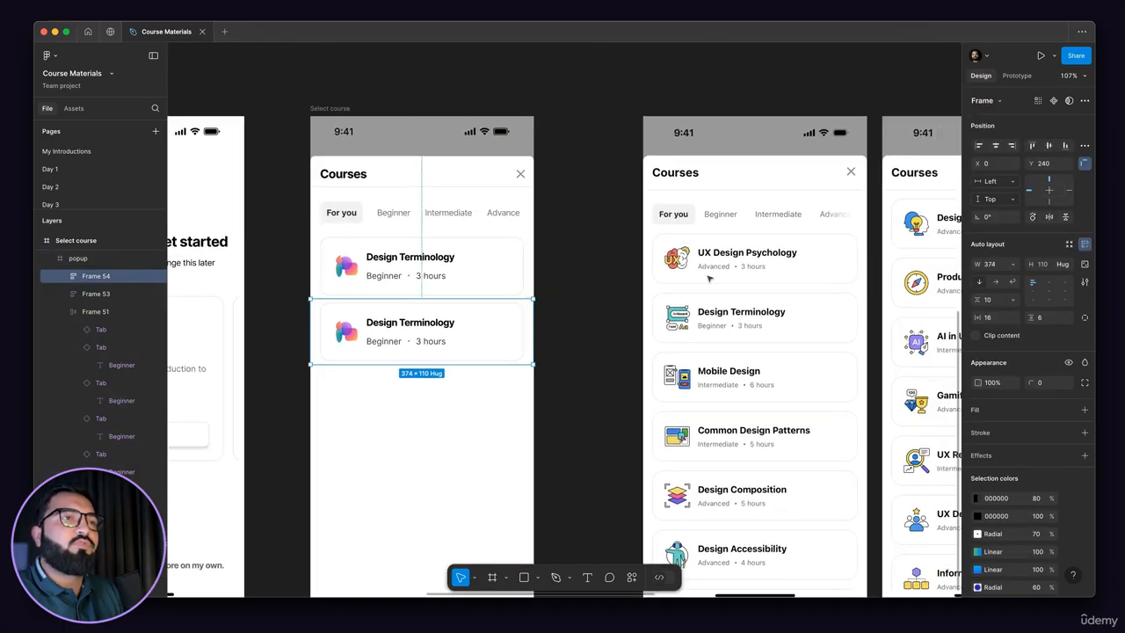
scroll(687, 268, up, 5)
scroll(655, 233, up, 2)
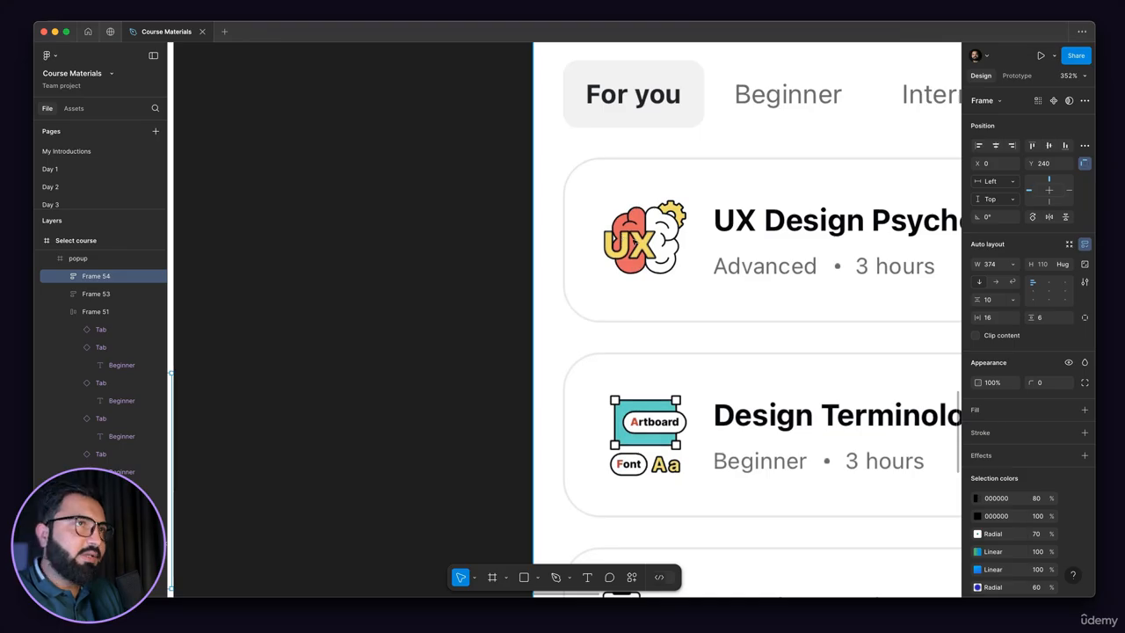
scroll(684, 221, up, 1)
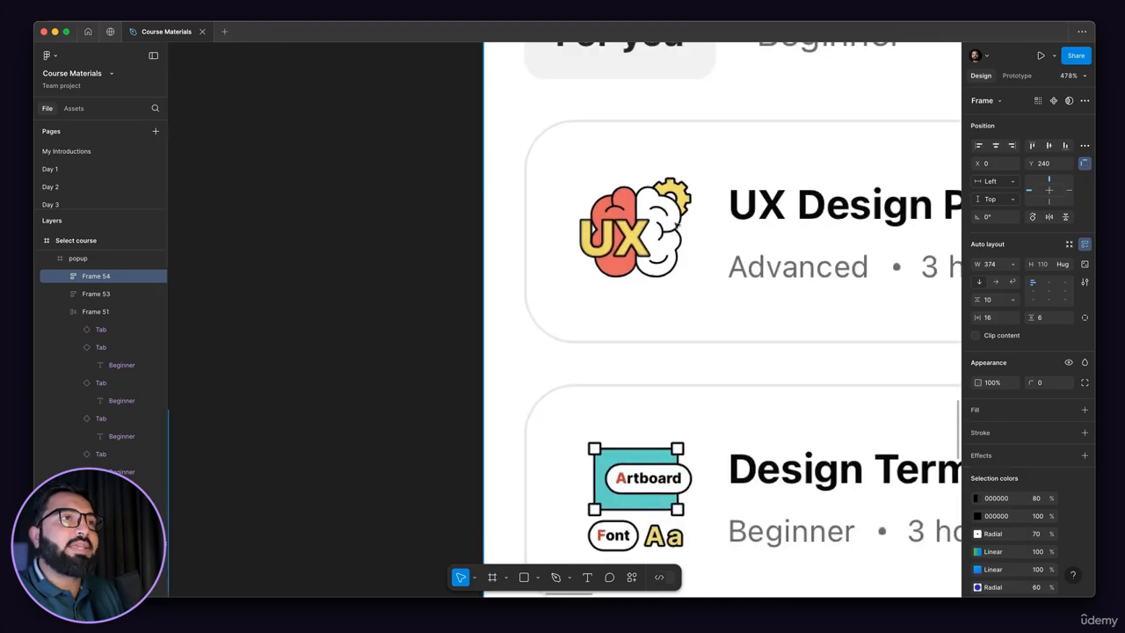
scroll(682, 176, up, 4)
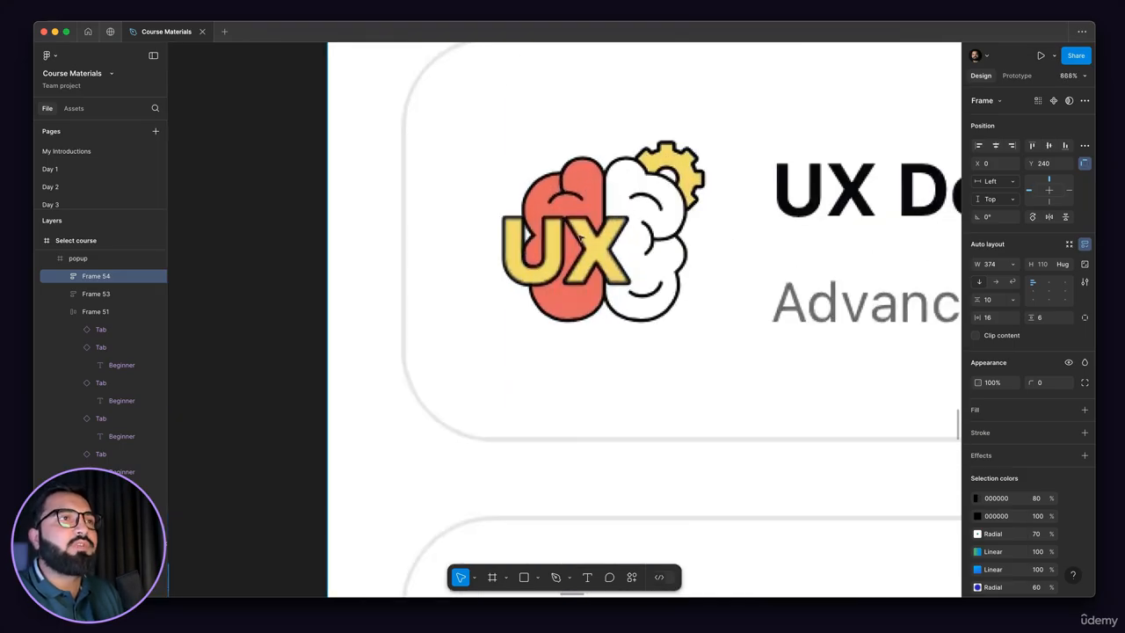
scroll(593, 218, down, 3)
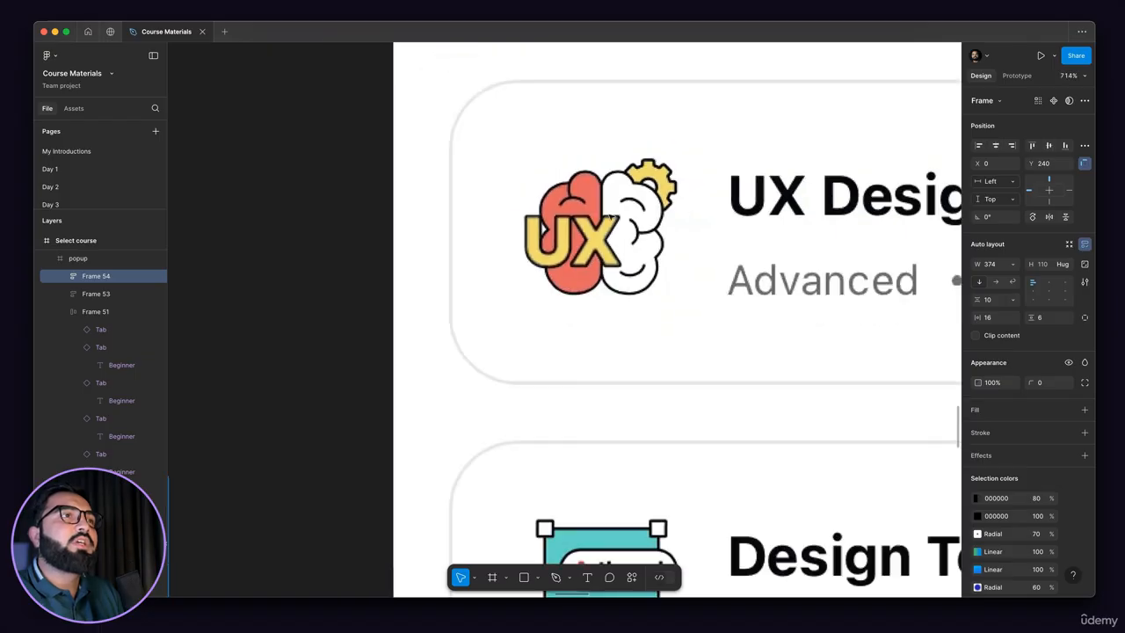
scroll(707, 204, down, 10)
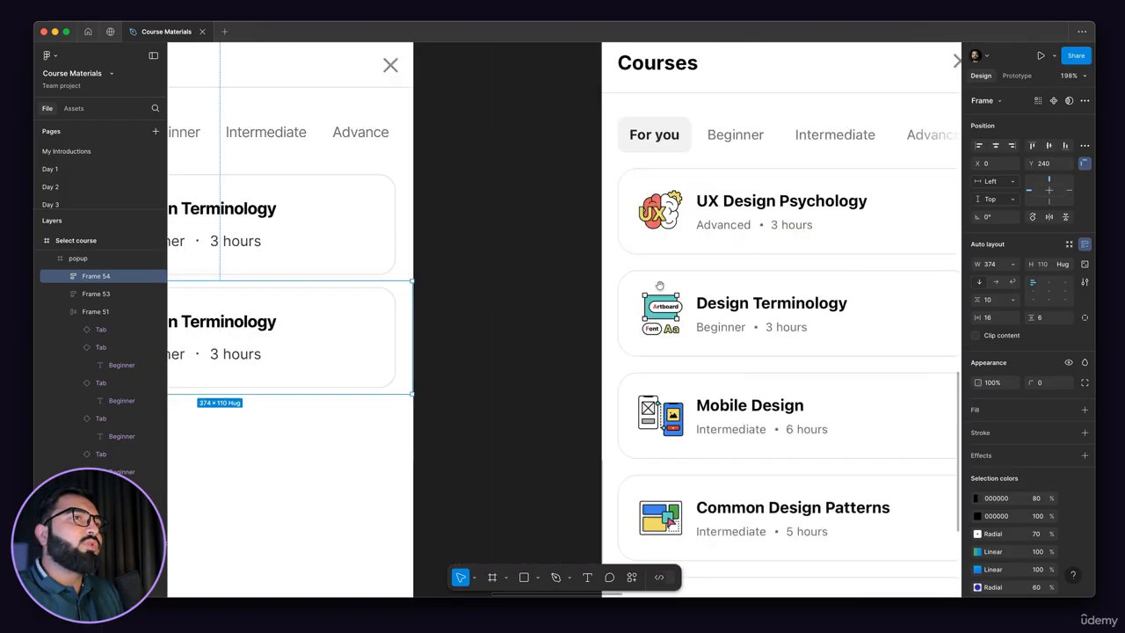
key(Escape)
Wrap the two stacked Design Terminology card rows together in one auto layout frame
scroll(605, 291, down, 3)
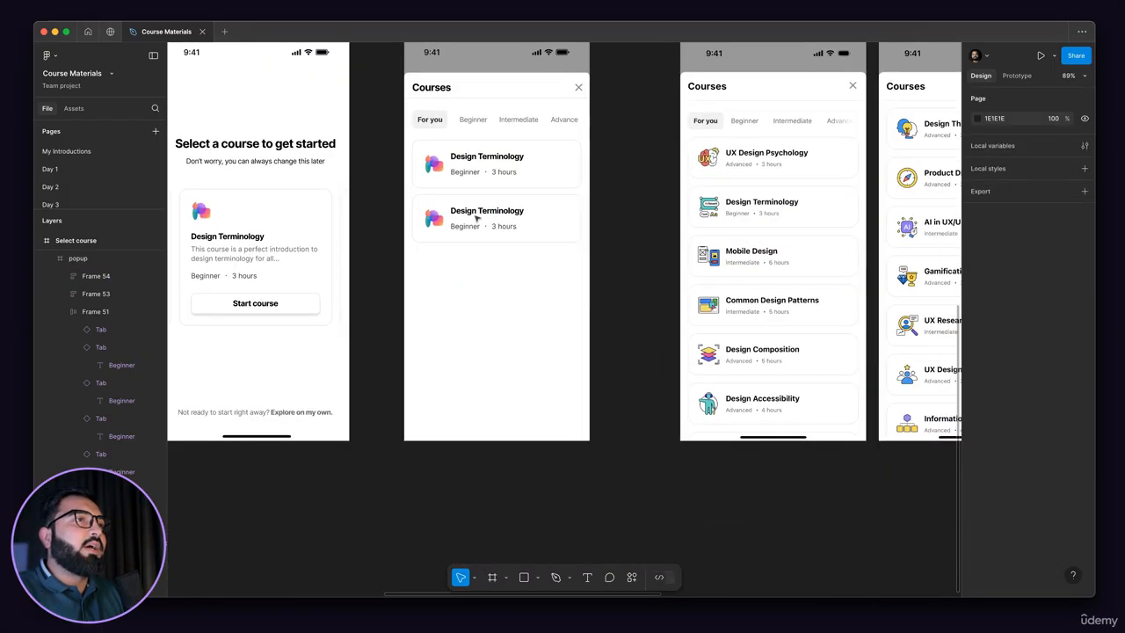
click(489, 203)
click(488, 203)
shift+click(489, 167)
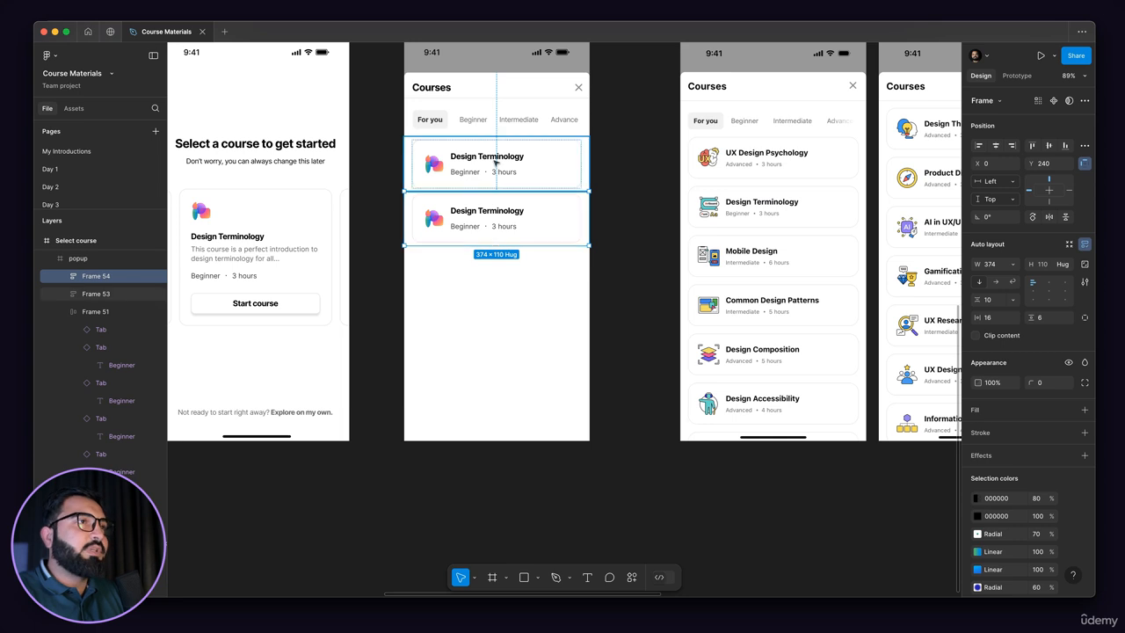
key(shift+a)
Duplicate the second card row four times inside the auto layout list to make six course cards
click(512, 222)
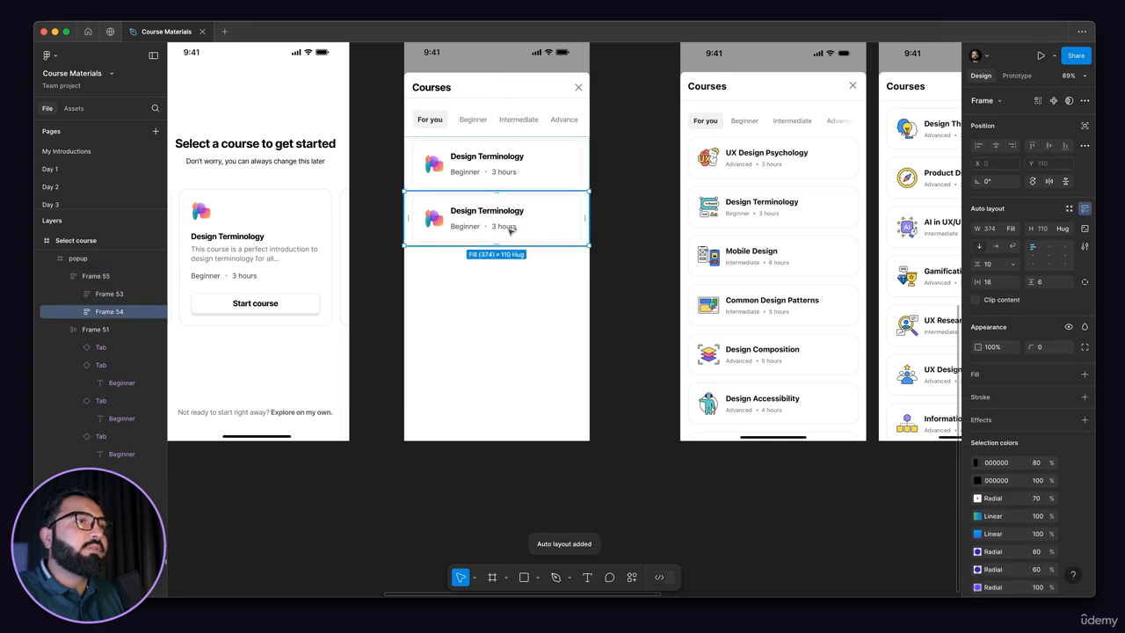
key(ctrl+d)
key(shift+a)
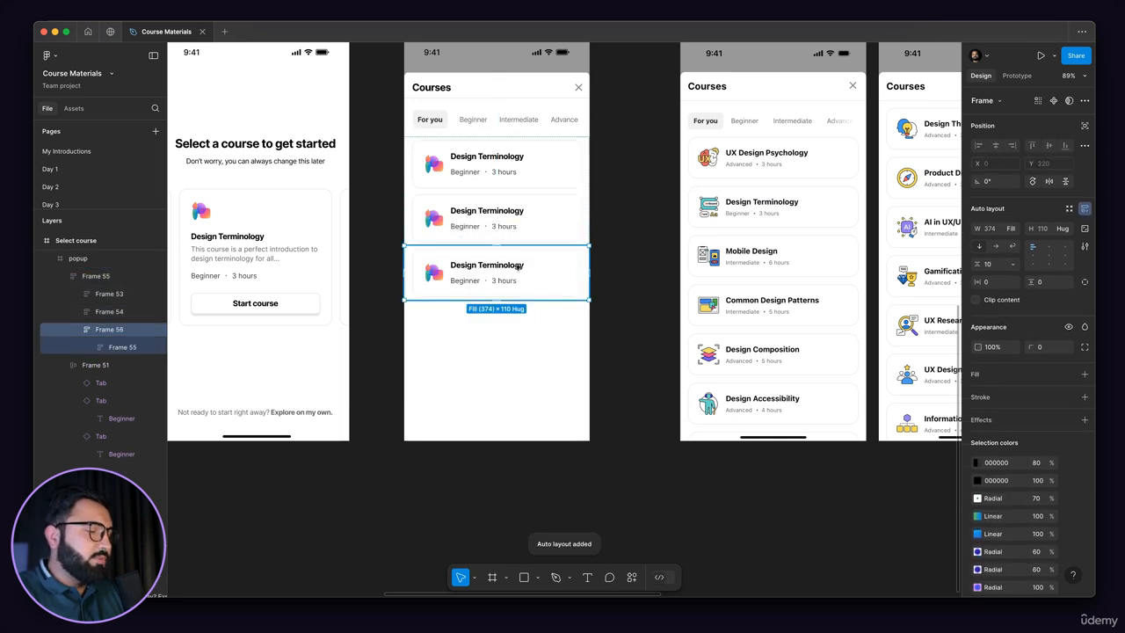
key(ctrl+z)
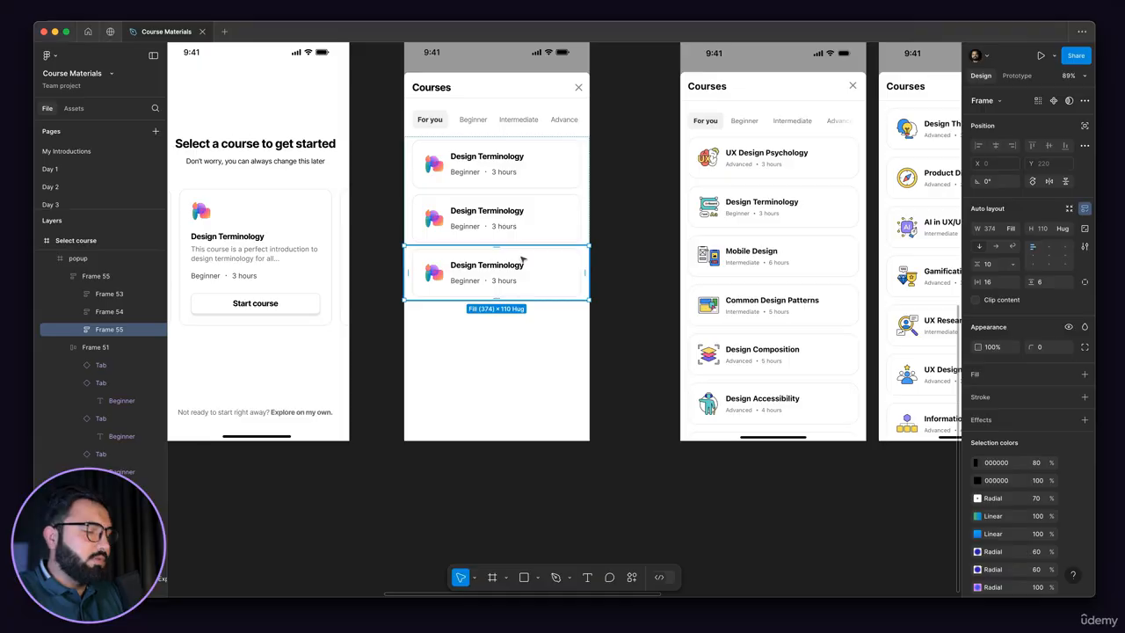
key(ctrl+d)
key(ctrl+d)
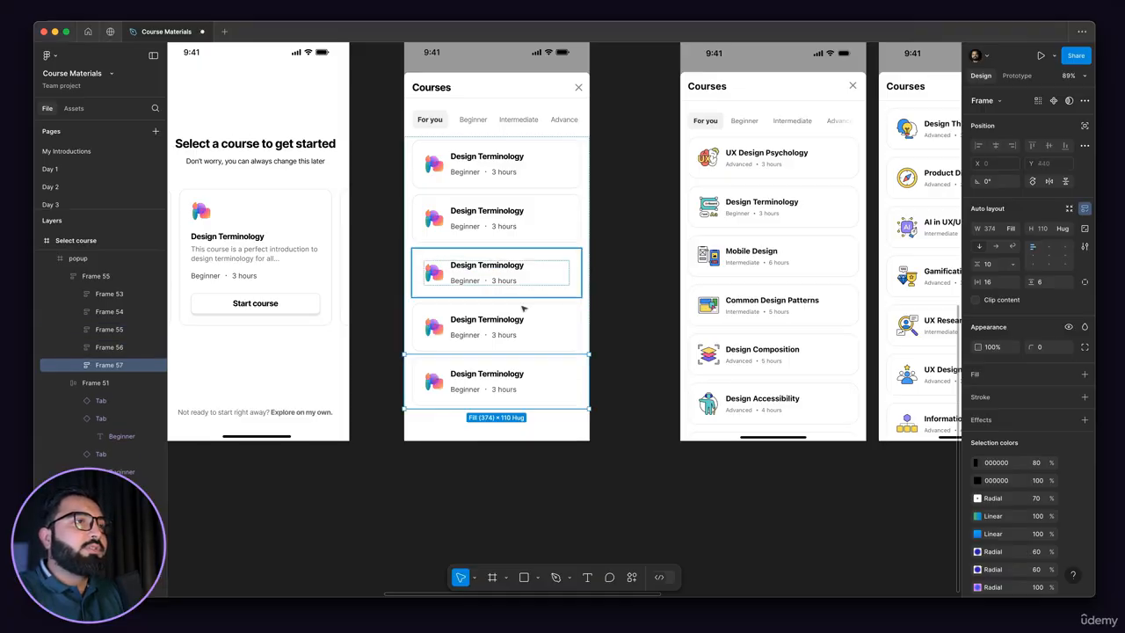
key(ctrl+d)
click(644, 482)
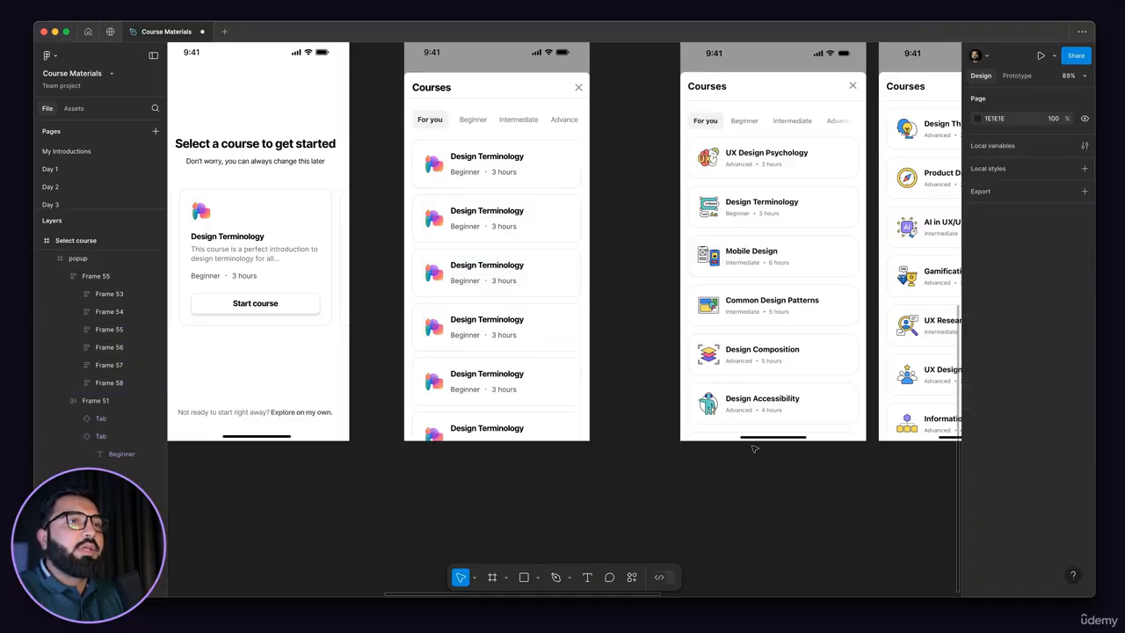
Copy the home indicator line from the first Select course screen into the Courses popup screen
scroll(758, 444, up, 5)
scroll(762, 440, down, 2)
drag(703, 456, 904, 429)
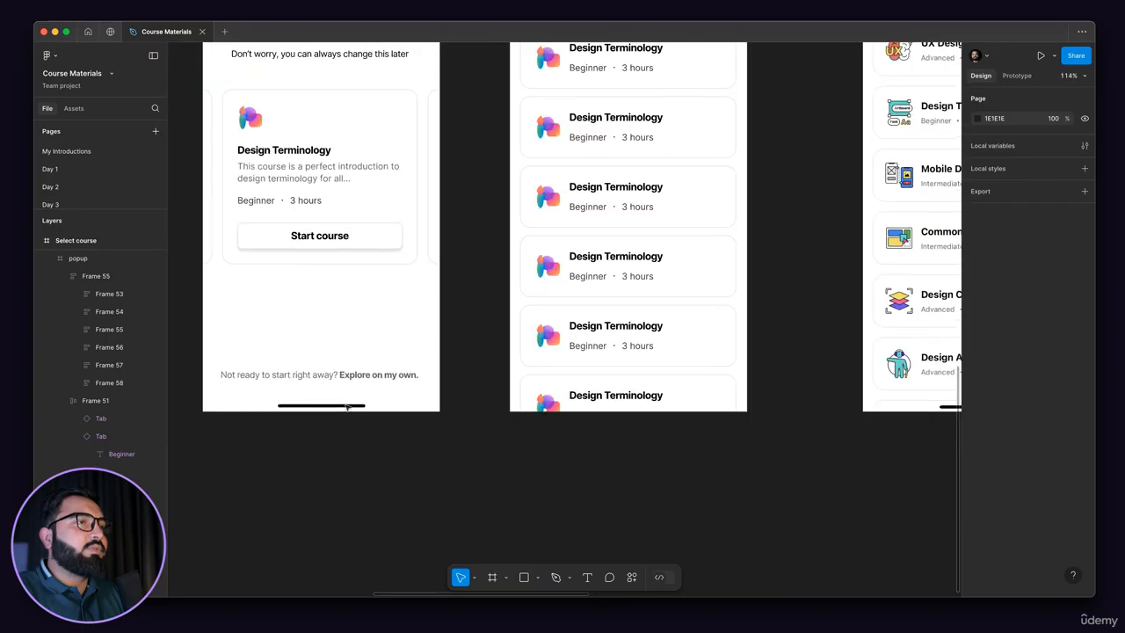
click(349, 407)
scroll(527, 402, down, 5)
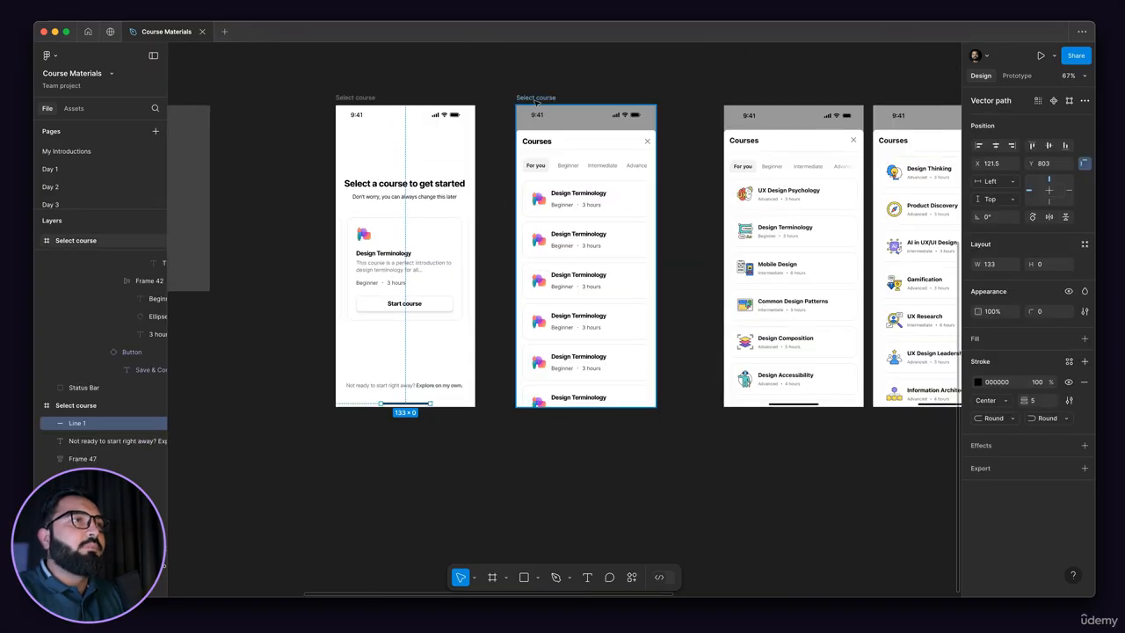
click(537, 99)
key(super+v)
click(723, 439)
scroll(578, 444, right, 2)
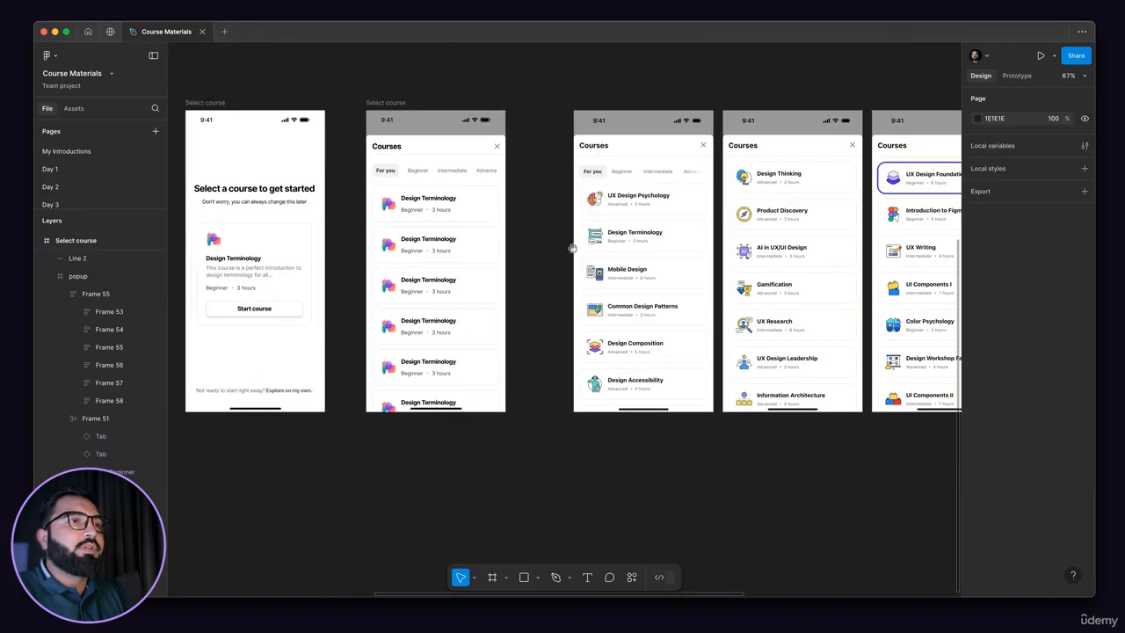